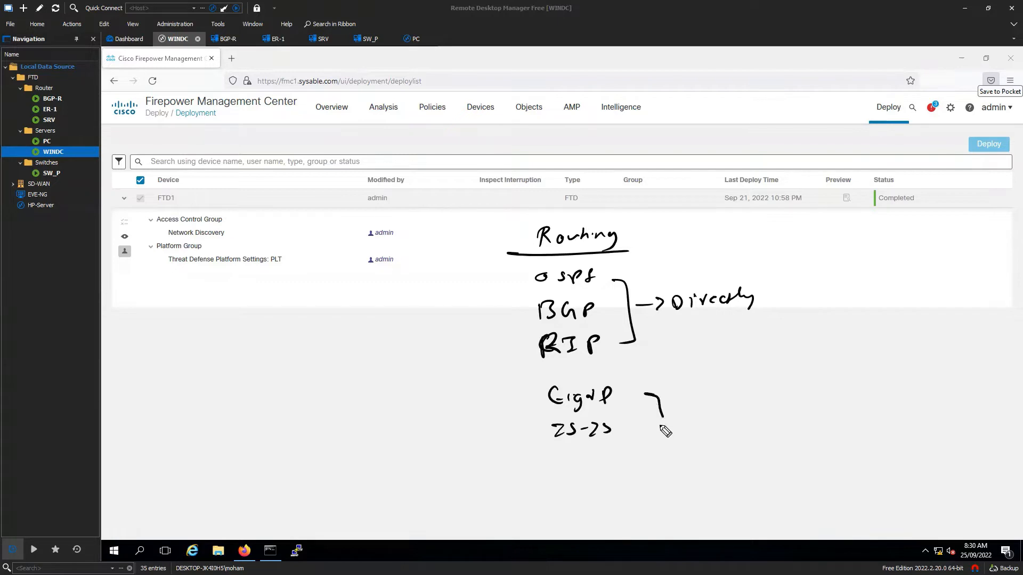
- Bracket EIGRP and IS-IS with an arrow to a double-underlined 'flex config' note
{"action": "left_click_drag", "start_coordinate": [672, 404], "coordinate": [685, 404]}
{"action": "left_click_drag", "start_coordinate": [681, 399], "coordinate": [680, 413]}
{"action": "mouse_move", "coordinate": [702, 391]}
{"action": "left_mouse_down"}
{"action": "mouse_move", "coordinate": [698, 416]}
{"action": "mouse_move", "coordinate": [799, 401]}
{"action": "mouse_move", "coordinate": [796, 412]}
{"action": "left_mouse_up"}
{"action": "left_click_drag", "start_coordinate": [706, 431], "coordinate": [769, 421]}
{"action": "left_click_drag", "start_coordinate": [707, 426], "coordinate": [793, 419]}
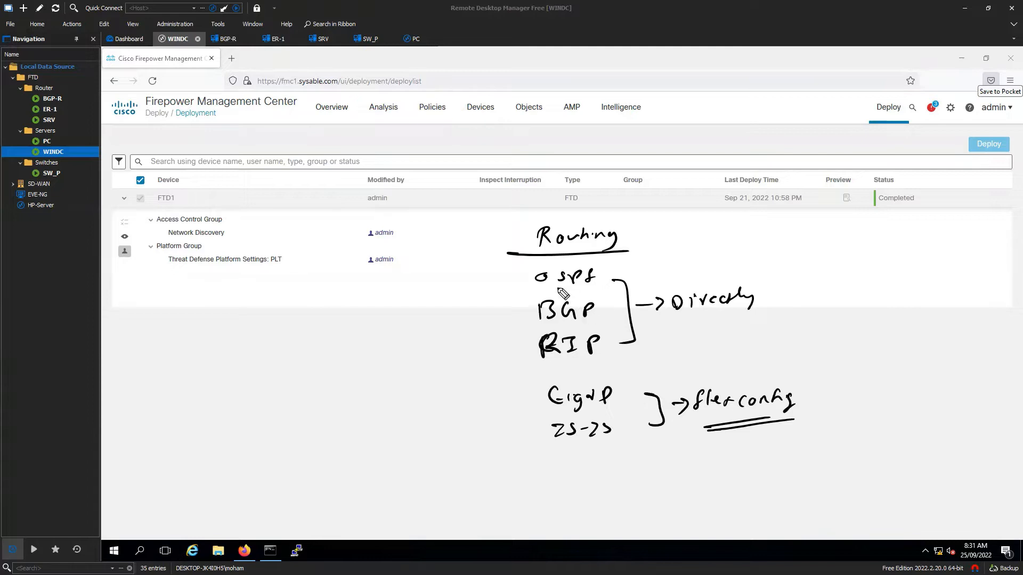
- Write Static above OSPF, then box and cross out EIGRP, IS-IS and the flex config note
{"action": "mouse_move", "coordinate": [547, 265]}
{"action": "left_mouse_down"}
{"action": "mouse_move", "coordinate": [586, 265]}
{"action": "mouse_move", "coordinate": [603, 283]}
{"action": "left_mouse_up"}
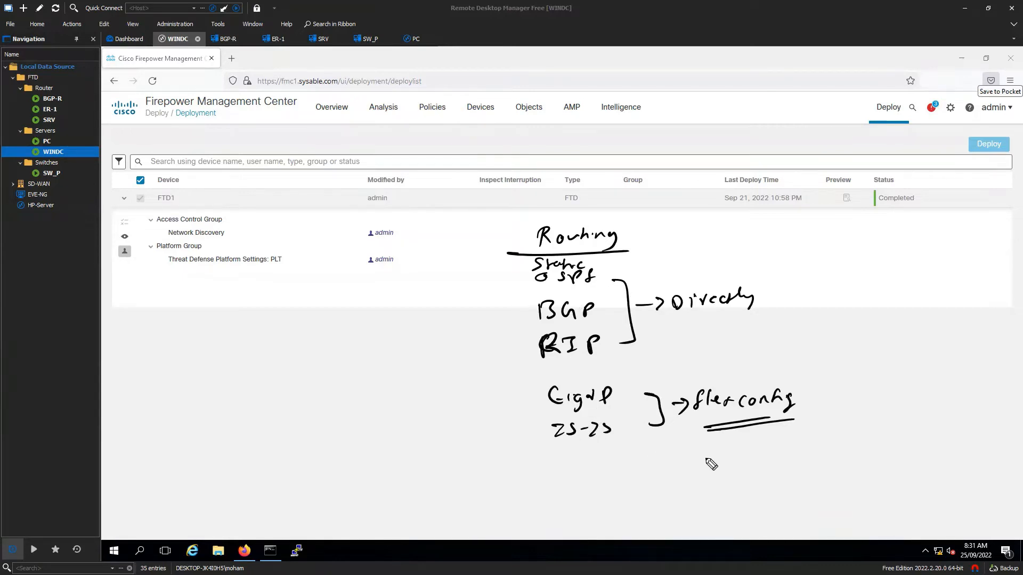
{"action": "mouse_move", "coordinate": [512, 389]}
{"action": "left_mouse_down"}
{"action": "mouse_move", "coordinate": [614, 377]}
{"action": "mouse_move", "coordinate": [541, 462]}
{"action": "mouse_move", "coordinate": [534, 385]}
{"action": "left_mouse_up"}
{"action": "left_click_drag", "start_coordinate": [607, 390], "coordinate": [544, 443]}
{"action": "left_click_drag", "start_coordinate": [545, 399], "coordinate": [627, 430]}
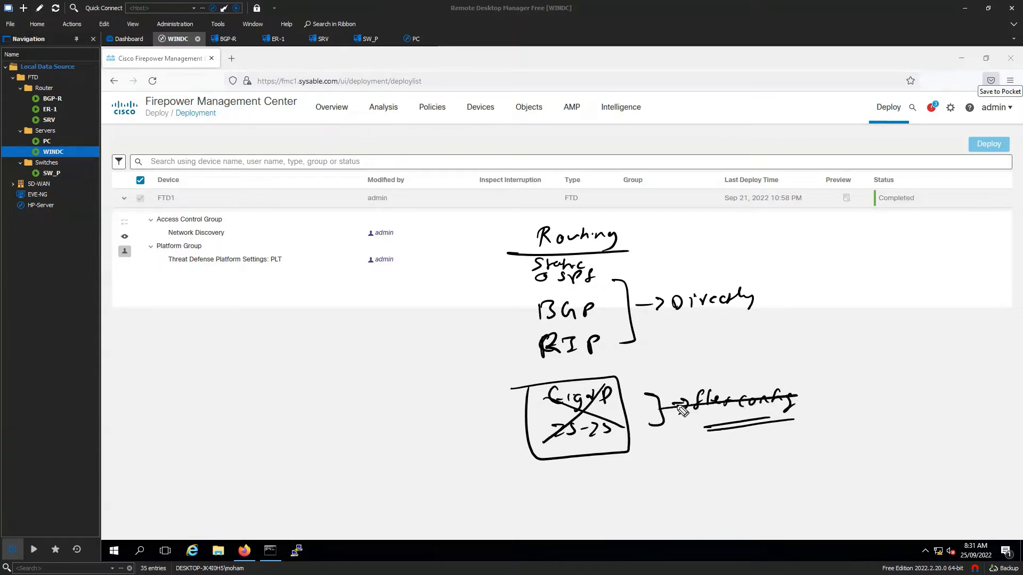
{"action": "left_click_drag", "start_coordinate": [661, 406], "coordinate": [797, 395]}
{"action": "mouse_move", "coordinate": [675, 417]}
{"action": "left_mouse_down"}
{"action": "mouse_move", "coordinate": [791, 408]}
{"action": "mouse_move", "coordinate": [778, 416]}
{"action": "left_mouse_up"}
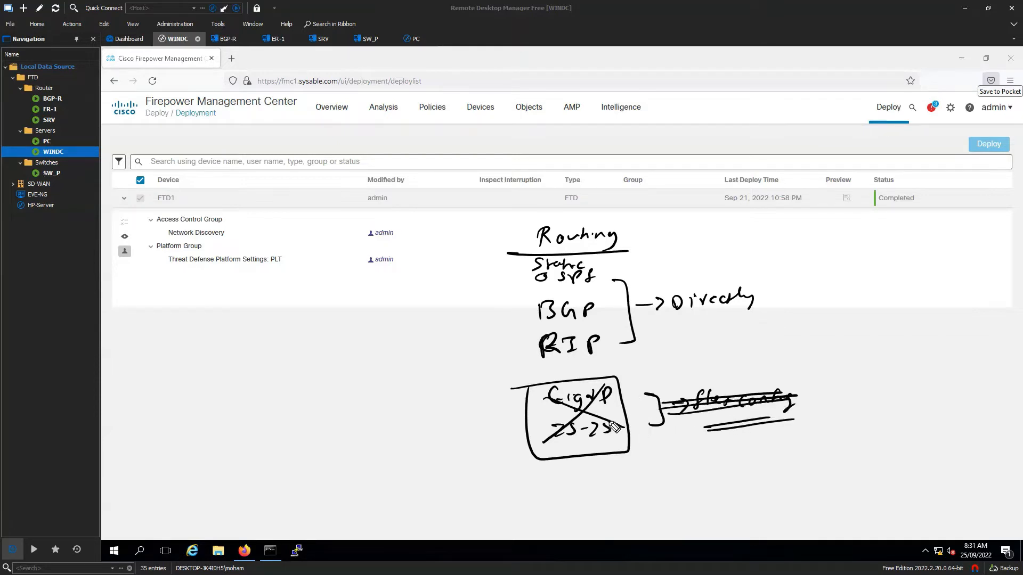
- Box RIP and begin a new list on the left with OSPF and BGP
{"action": "mouse_move", "coordinate": [532, 331]}
{"action": "left_mouse_down"}
{"action": "mouse_move", "coordinate": [617, 333]}
{"action": "mouse_move", "coordinate": [525, 379]}
{"action": "left_mouse_up"}
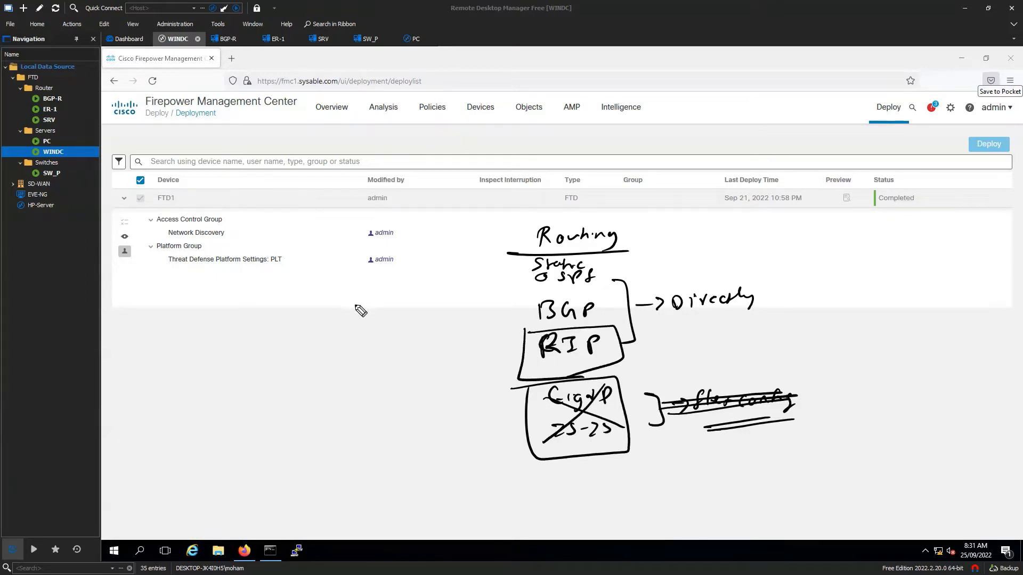
{"action": "left_click_drag", "start_coordinate": [325, 298], "coordinate": [382, 305]}
{"action": "mouse_move", "coordinate": [319, 330]}
{"action": "left_mouse_down"}
{"action": "mouse_move", "coordinate": [348, 336]}
{"action": "mouse_move", "coordinate": [345, 375]}
{"action": "mouse_move", "coordinate": [392, 363]}
{"action": "left_mouse_up"}
- Box OSPF and point it with an arrow to an underlined 'Different LSA' note
{"action": "mouse_move", "coordinate": [313, 320]}
{"action": "left_mouse_down"}
{"action": "mouse_move", "coordinate": [403, 307]}
{"action": "mouse_move", "coordinate": [314, 320]}
{"action": "left_mouse_up"}
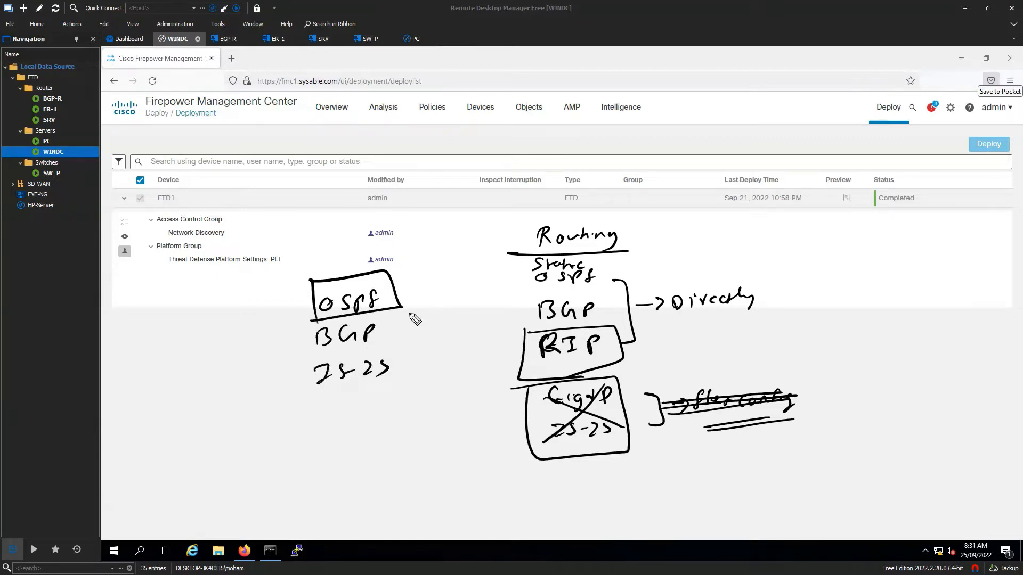
{"action": "left_click_drag", "start_coordinate": [395, 293], "coordinate": [414, 292]}
{"action": "mouse_move", "coordinate": [426, 274]}
{"action": "left_mouse_down"}
{"action": "mouse_move", "coordinate": [427, 288]}
{"action": "mouse_move", "coordinate": [454, 275]}
{"action": "mouse_move", "coordinate": [492, 276]}
{"action": "left_mouse_up"}
{"action": "mouse_move", "coordinate": [429, 295]}
{"action": "left_mouse_down"}
{"action": "mouse_move", "coordinate": [447, 309]}
{"action": "mouse_move", "coordinate": [476, 297]}
{"action": "left_mouse_up"}
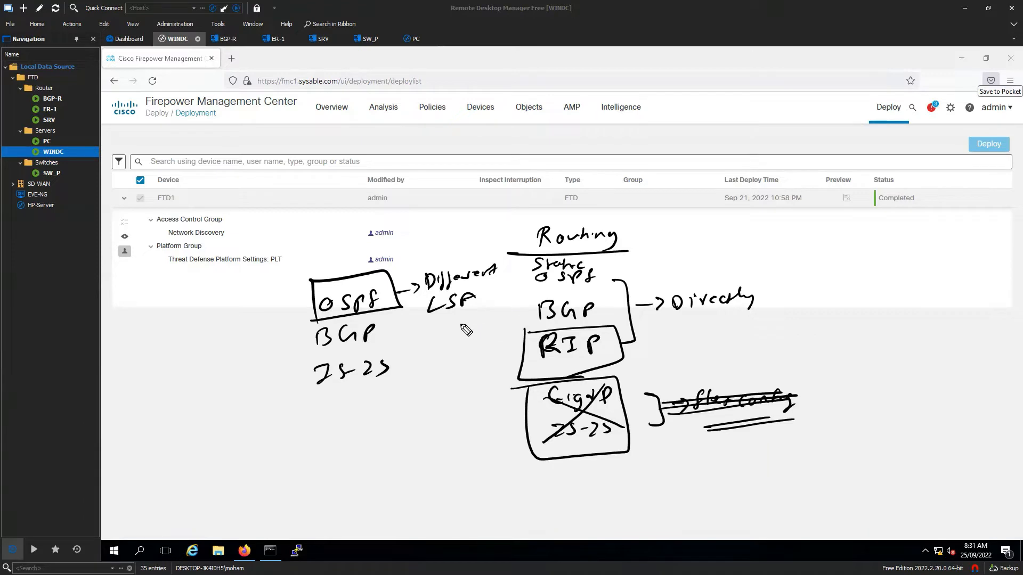
{"action": "left_click_drag", "start_coordinate": [428, 320], "coordinate": [473, 315]}
{"action": "left_click_drag", "start_coordinate": [424, 326], "coordinate": [482, 319]}
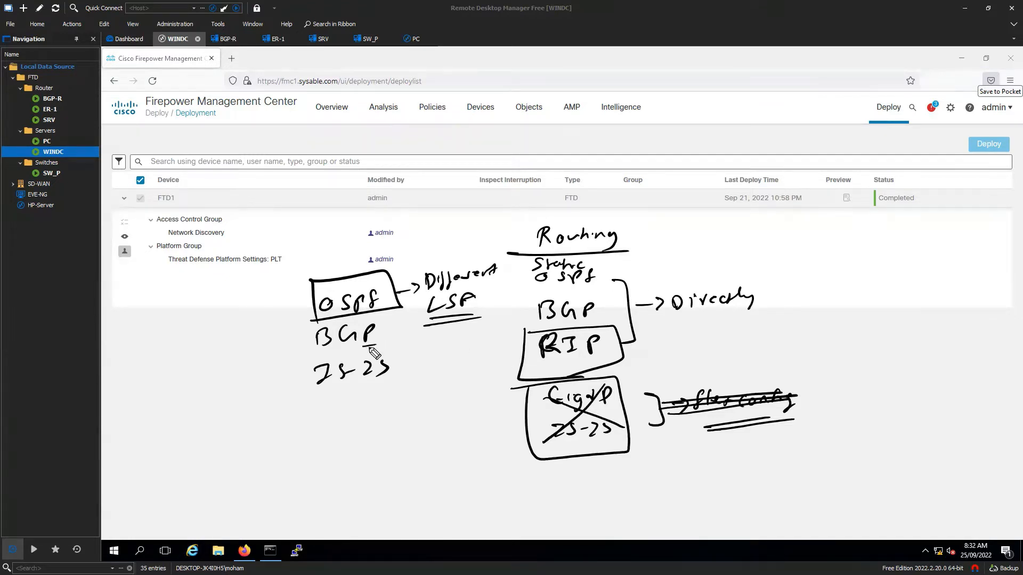
- Link BGP to ISP, sketch the FTD connected to an ISP cloud, then clear all notes
{"action": "left_click_drag", "start_coordinate": [372, 349], "coordinate": [469, 339]}
{"action": "left_click_drag", "start_coordinate": [787, 318], "coordinate": [770, 334]}
{"action": "mouse_move", "coordinate": [781, 326]}
{"action": "left_mouse_down"}
{"action": "mouse_move", "coordinate": [918, 308]}
{"action": "mouse_move", "coordinate": [959, 315]}
{"action": "left_mouse_up"}
{"action": "mouse_move", "coordinate": [981, 298]}
{"action": "left_mouse_down"}
{"action": "mouse_move", "coordinate": [967, 317]}
{"action": "mouse_move", "coordinate": [998, 298]}
{"action": "left_mouse_up"}
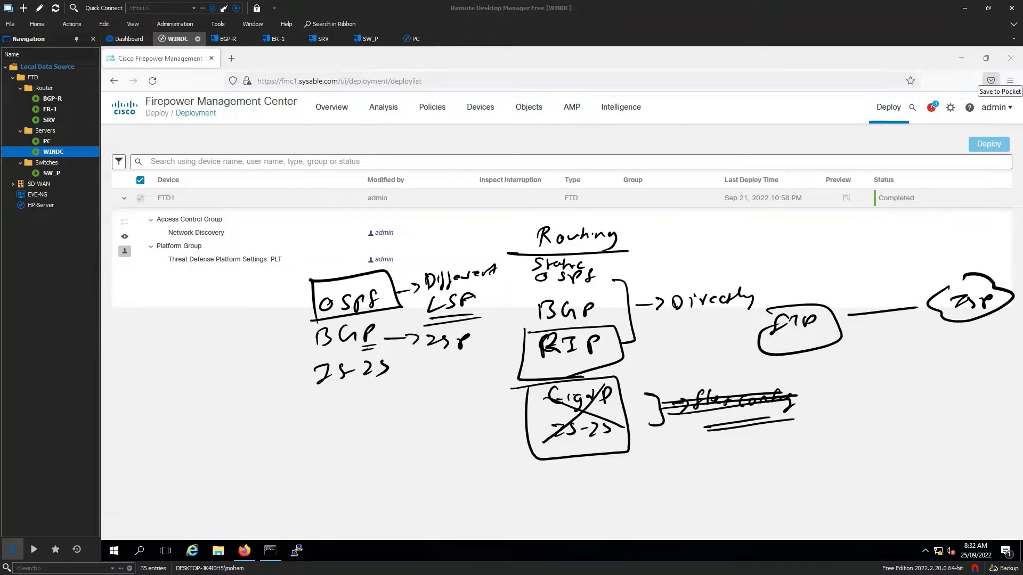
{"action": "key", "text": "e"}
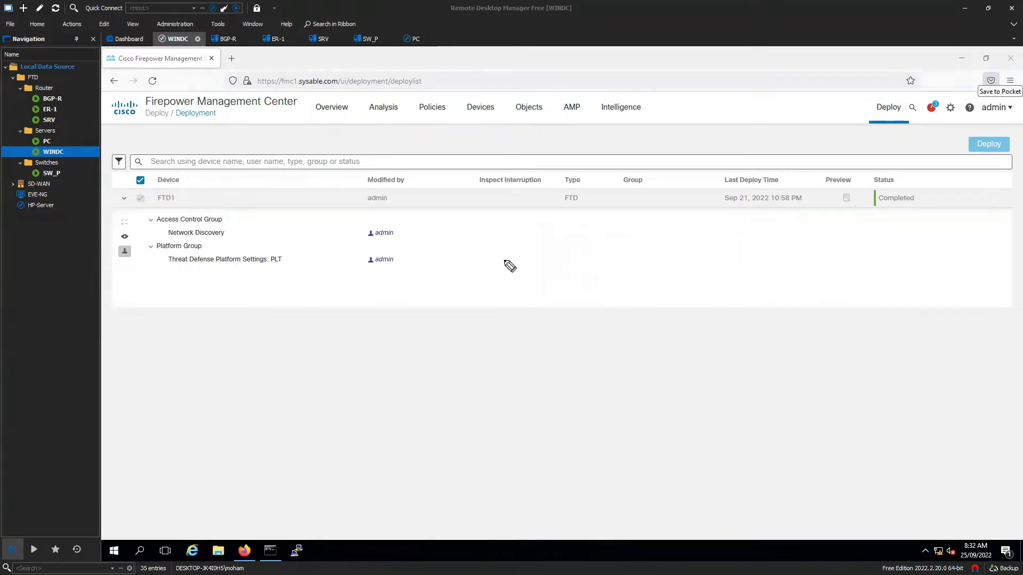
- Draw an 'OSPF area 0' ellipse with two branches, a crossed-out F750 box and an FTD cloud on the left
{"action": "mouse_move", "coordinate": [546, 242]}
{"action": "left_mouse_down"}
{"action": "mouse_move", "coordinate": [594, 240]}
{"action": "mouse_move", "coordinate": [523, 231]}
{"action": "mouse_move", "coordinate": [498, 259]}
{"action": "mouse_move", "coordinate": [583, 269]}
{"action": "mouse_move", "coordinate": [676, 237]}
{"action": "mouse_move", "coordinate": [794, 237]}
{"action": "left_mouse_up"}
{"action": "mouse_move", "coordinate": [525, 292]}
{"action": "left_mouse_down"}
{"action": "mouse_move", "coordinate": [389, 426]}
{"action": "mouse_move", "coordinate": [437, 346]}
{"action": "left_mouse_up"}
{"action": "mouse_move", "coordinate": [597, 293]}
{"action": "left_mouse_down"}
{"action": "mouse_move", "coordinate": [854, 371]}
{"action": "mouse_move", "coordinate": [803, 349]}
{"action": "left_mouse_up"}
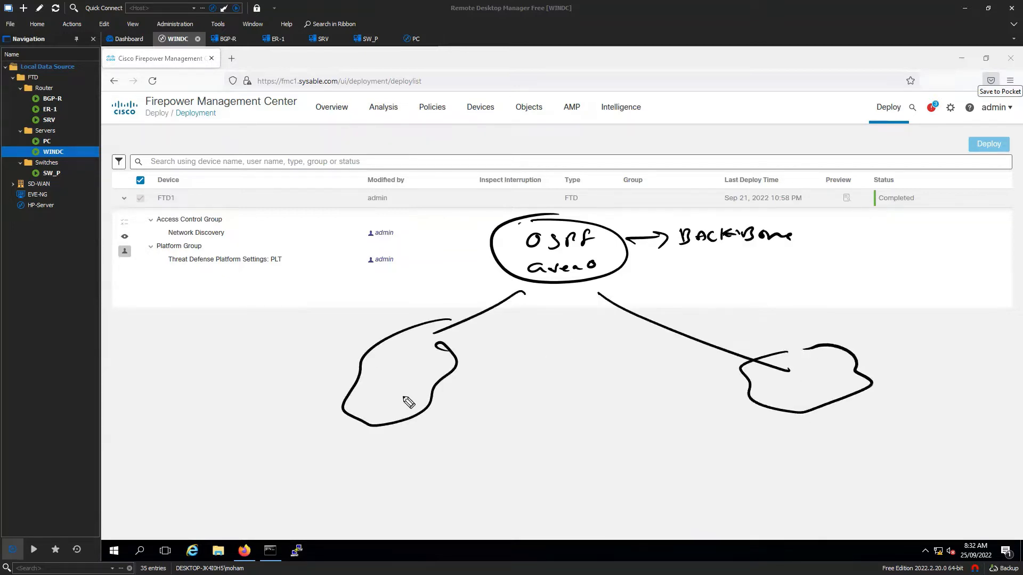
{"action": "mouse_move", "coordinate": [383, 379]}
{"action": "left_mouse_down"}
{"action": "mouse_move", "coordinate": [432, 379]}
{"action": "mouse_move", "coordinate": [386, 411]}
{"action": "left_mouse_up"}
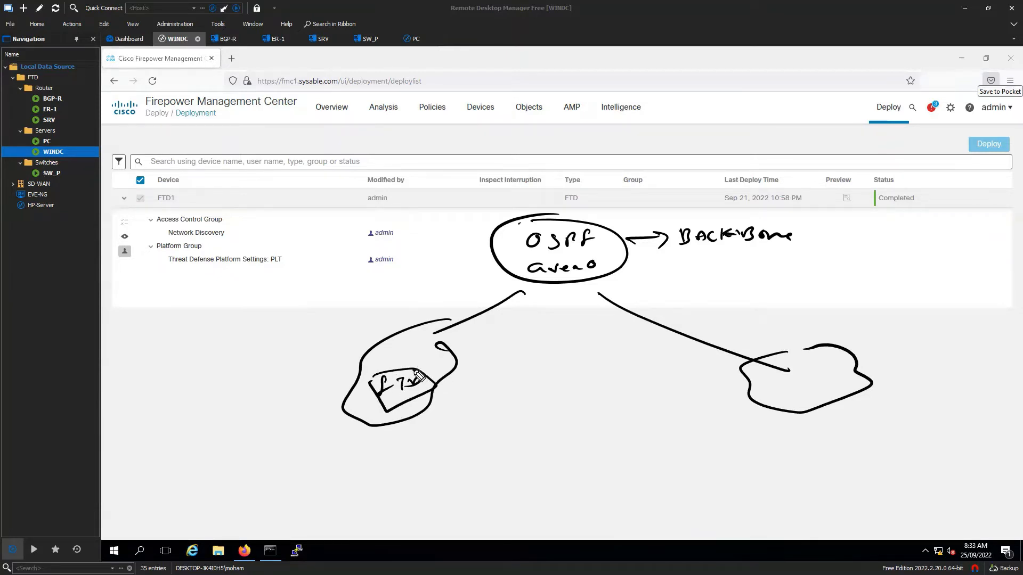
{"action": "mouse_move", "coordinate": [415, 372]}
{"action": "left_mouse_down"}
{"action": "mouse_move", "coordinate": [454, 327]}
{"action": "mouse_move", "coordinate": [456, 399]}
{"action": "mouse_move", "coordinate": [400, 414]}
{"action": "mouse_move", "coordinate": [462, 493]}
{"action": "mouse_move", "coordinate": [520, 479]}
{"action": "left_mouse_up"}
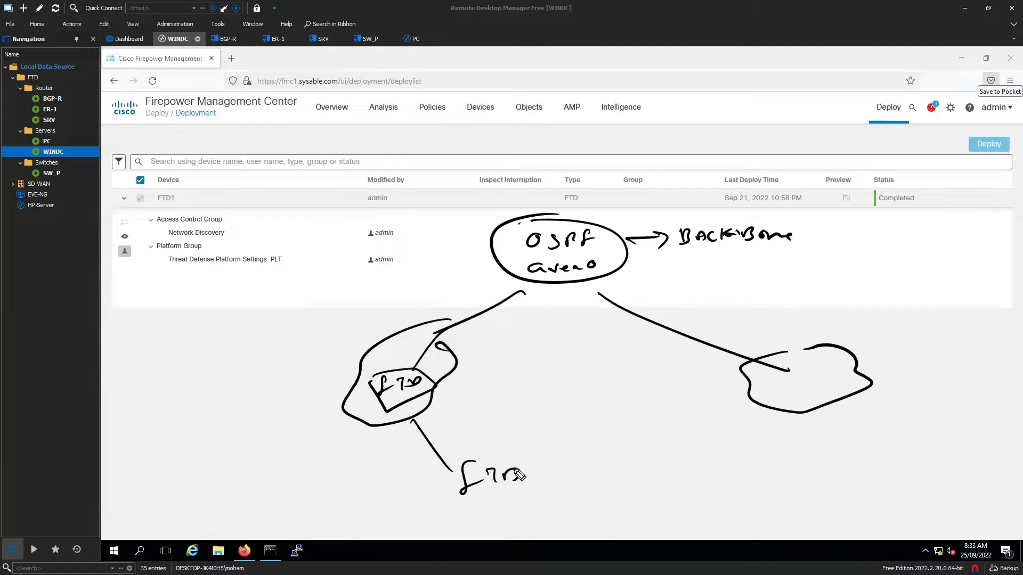
{"action": "mouse_move", "coordinate": [509, 440]}
{"action": "left_mouse_down"}
{"action": "mouse_move", "coordinate": [460, 521]}
{"action": "mouse_move", "coordinate": [532, 445]}
{"action": "left_mouse_up"}
{"action": "mouse_move", "coordinate": [431, 372]}
{"action": "left_mouse_down"}
{"action": "mouse_move", "coordinate": [375, 394]}
{"action": "mouse_move", "coordinate": [445, 393]}
{"action": "left_mouse_up"}
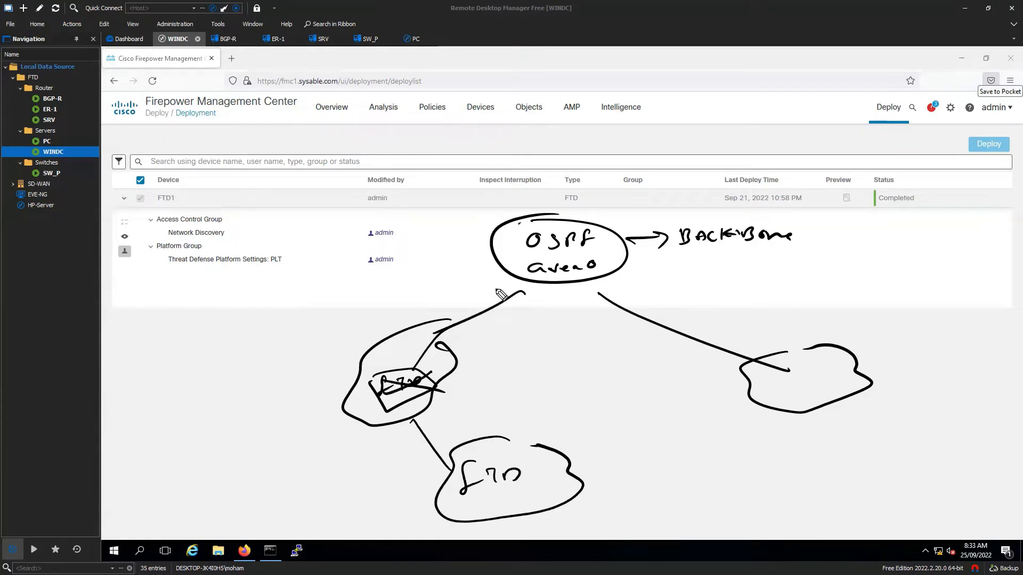
- Mark the left links as area 0 and area 1, box the FTD, and label the left device ABR
{"action": "mouse_move", "coordinate": [516, 275]}
{"action": "left_mouse_down"}
{"action": "mouse_move", "coordinate": [422, 330]}
{"action": "mouse_move", "coordinate": [511, 291]}
{"action": "left_mouse_up"}
{"action": "left_click_drag", "start_coordinate": [472, 339], "coordinate": [524, 319]}
{"action": "mouse_move", "coordinate": [425, 424]}
{"action": "left_mouse_down"}
{"action": "mouse_move", "coordinate": [402, 472]}
{"action": "mouse_move", "coordinate": [469, 442]}
{"action": "mouse_move", "coordinate": [484, 423]}
{"action": "mouse_move", "coordinate": [528, 415]}
{"action": "left_mouse_up"}
{"action": "mouse_move", "coordinate": [456, 503]}
{"action": "left_mouse_down"}
{"action": "mouse_move", "coordinate": [482, 502]}
{"action": "mouse_move", "coordinate": [441, 488]}
{"action": "mouse_move", "coordinate": [454, 503]}
{"action": "left_mouse_up"}
{"action": "mouse_move", "coordinate": [393, 364]}
{"action": "left_mouse_down"}
{"action": "mouse_move", "coordinate": [403, 347]}
{"action": "mouse_move", "coordinate": [372, 359]}
{"action": "mouse_move", "coordinate": [354, 328]}
{"action": "mouse_move", "coordinate": [398, 309]}
{"action": "left_mouse_up"}
{"action": "left_click_drag", "start_coordinate": [341, 340], "coordinate": [405, 324]}
{"action": "mouse_move", "coordinate": [374, 426]}
{"action": "left_mouse_down"}
{"action": "mouse_move", "coordinate": [403, 514]}
{"action": "mouse_move", "coordinate": [394, 529]}
{"action": "left_mouse_up"}
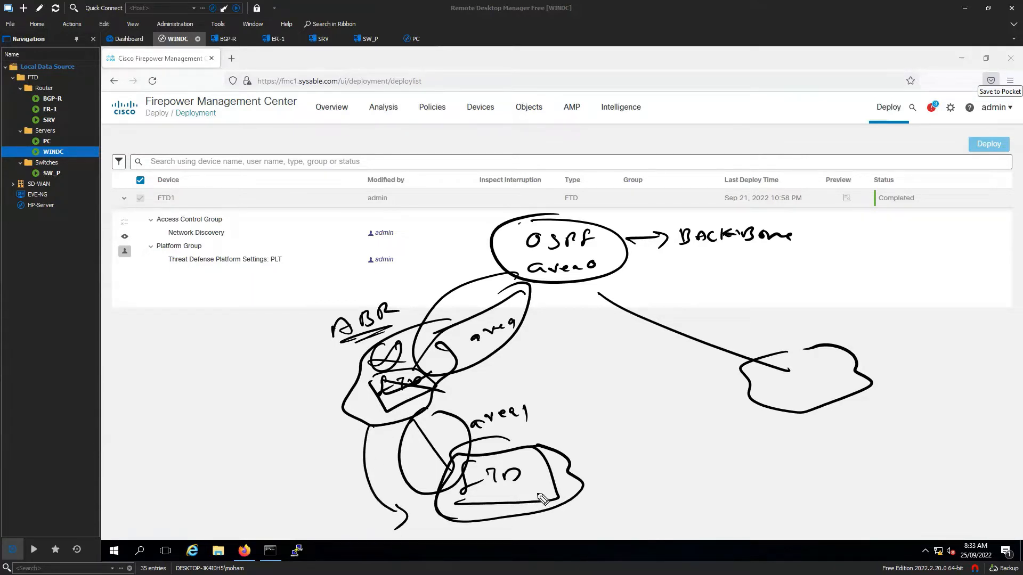
- Add a right-branch cloud and FTD with area 0, area 1 and area 2 links plus a visibility note
{"action": "mouse_move", "coordinate": [837, 400]}
{"action": "left_mouse_down"}
{"action": "mouse_move", "coordinate": [940, 433]}
{"action": "mouse_move", "coordinate": [923, 395]}
{"action": "left_mouse_up"}
{"action": "mouse_move", "coordinate": [924, 442]}
{"action": "left_mouse_down"}
{"action": "mouse_move", "coordinate": [886, 488]}
{"action": "mouse_move", "coordinate": [913, 511]}
{"action": "mouse_move", "coordinate": [939, 515]}
{"action": "left_mouse_up"}
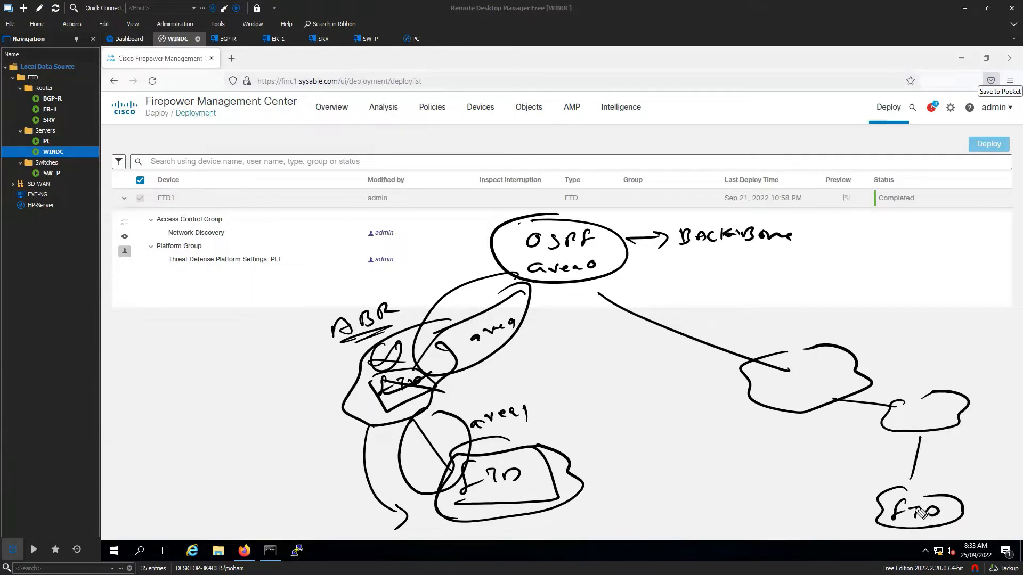
{"action": "mouse_move", "coordinate": [628, 283]}
{"action": "left_mouse_down"}
{"action": "mouse_move", "coordinate": [750, 302]}
{"action": "mouse_move", "coordinate": [640, 279]}
{"action": "left_mouse_up"}
{"action": "mouse_move", "coordinate": [660, 314]}
{"action": "left_mouse_down"}
{"action": "mouse_move", "coordinate": [731, 315]}
{"action": "mouse_move", "coordinate": [729, 333]}
{"action": "left_mouse_up"}
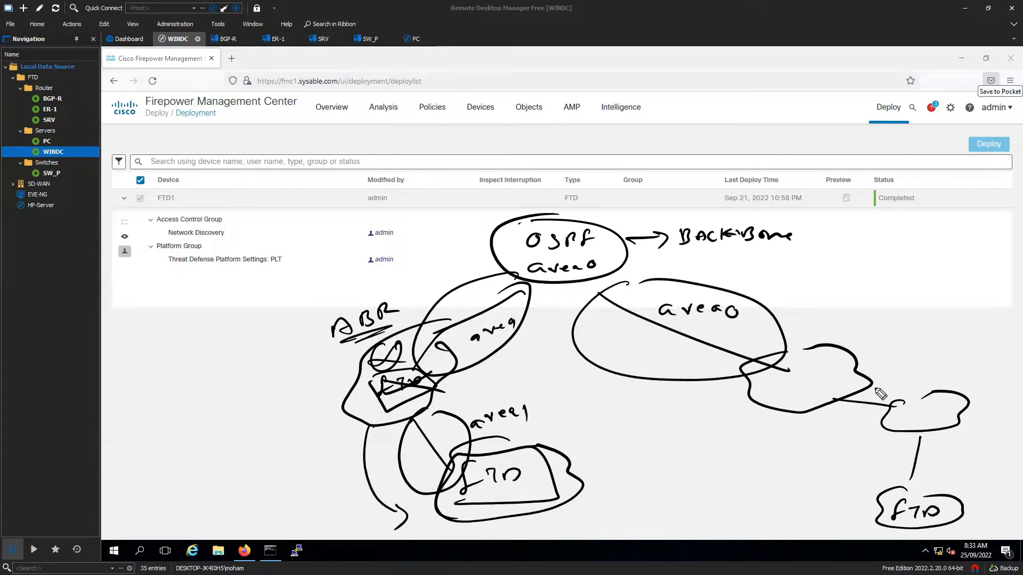
{"action": "mouse_move", "coordinate": [880, 393]}
{"action": "left_mouse_down"}
{"action": "mouse_move", "coordinate": [902, 372]}
{"action": "mouse_move", "coordinate": [941, 374]}
{"action": "left_mouse_up"}
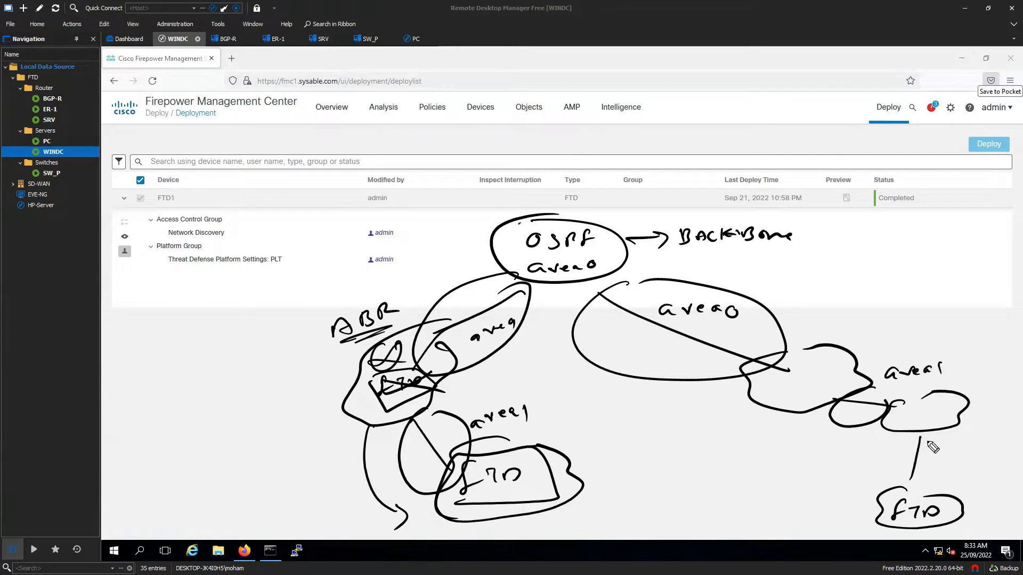
{"action": "mouse_move", "coordinate": [932, 446]}
{"action": "left_mouse_down"}
{"action": "mouse_move", "coordinate": [949, 474]}
{"action": "mouse_move", "coordinate": [996, 469]}
{"action": "left_mouse_up"}
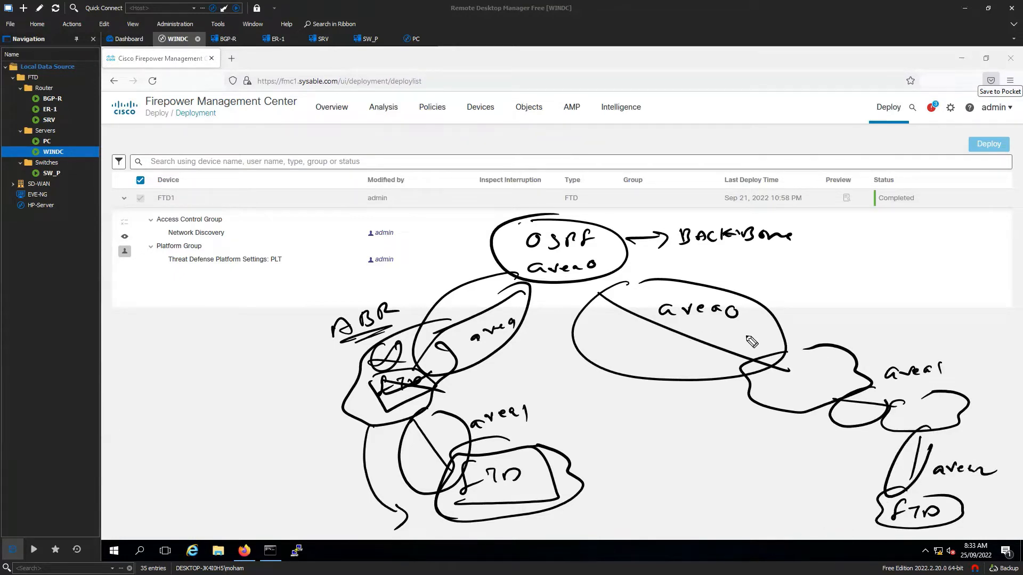
{"action": "mouse_move", "coordinate": [871, 499]}
{"action": "left_mouse_down"}
{"action": "mouse_move", "coordinate": [823, 505]}
{"action": "mouse_move", "coordinate": [835, 512]}
{"action": "left_mouse_up"}
{"action": "mouse_move", "coordinate": [738, 495]}
{"action": "left_mouse_down"}
{"action": "mouse_move", "coordinate": [797, 491]}
{"action": "mouse_move", "coordinate": [748, 513]}
{"action": "mouse_move", "coordinate": [746, 525]}
{"action": "mouse_move", "coordinate": [777, 505]}
{"action": "mouse_move", "coordinate": [765, 520]}
{"action": "left_mouse_up"}
- Double-underline 'ospf' and 'area0', and label the right cloud ABR
{"action": "left_click_drag", "start_coordinate": [740, 529], "coordinate": [767, 524]}
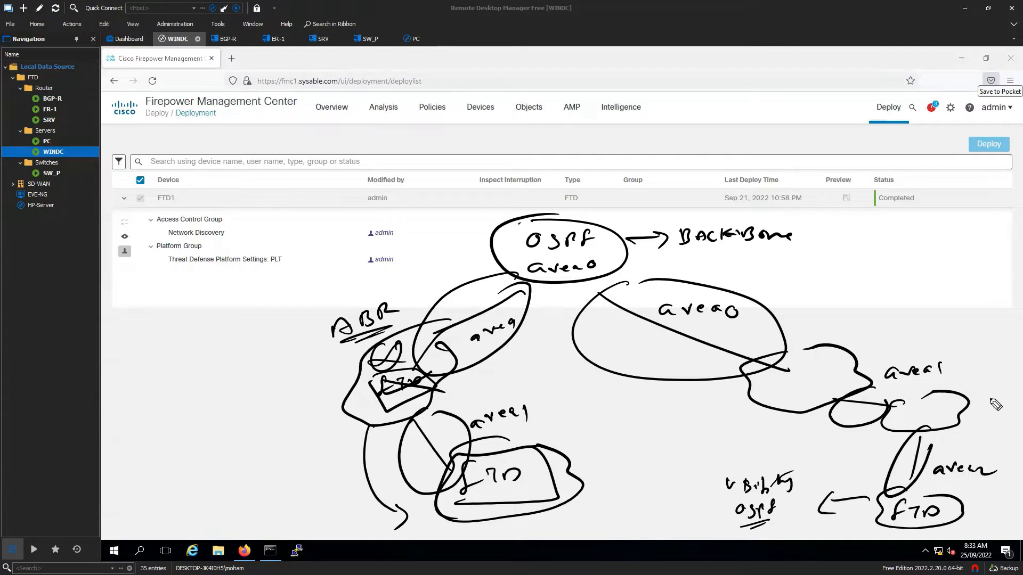
{"action": "left_click_drag", "start_coordinate": [701, 332], "coordinate": [736, 325]}
{"action": "left_click_drag", "start_coordinate": [791, 371], "coordinate": [799, 382]}
{"action": "left_click_drag", "start_coordinate": [786, 379], "coordinate": [799, 378]}
{"action": "left_click_drag", "start_coordinate": [809, 366], "coordinate": [809, 376]}
{"action": "mouse_move", "coordinate": [827, 365]}
{"action": "left_mouse_down"}
{"action": "mouse_move", "coordinate": [824, 374]}
{"action": "mouse_move", "coordinate": [842, 375]}
{"action": "left_mouse_up"}
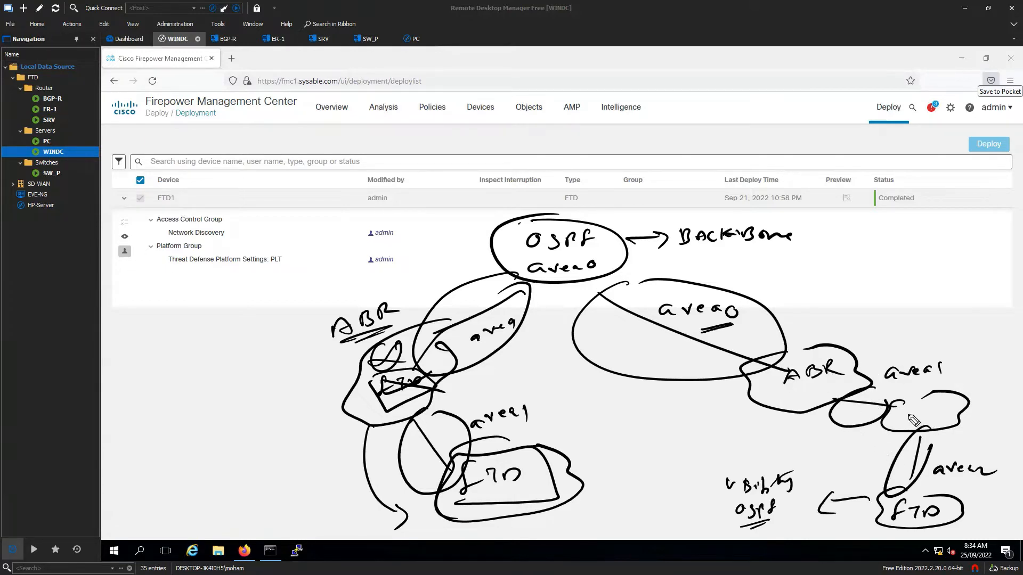
- Write an underlined ASBR label in the small cloud and draw arcs linking area 1 back to the backbone
{"action": "mouse_move", "coordinate": [910, 409]}
{"action": "left_mouse_down"}
{"action": "mouse_move", "coordinate": [930, 399]}
{"action": "mouse_move", "coordinate": [895, 423]}
{"action": "mouse_move", "coordinate": [959, 413]}
{"action": "left_mouse_up"}
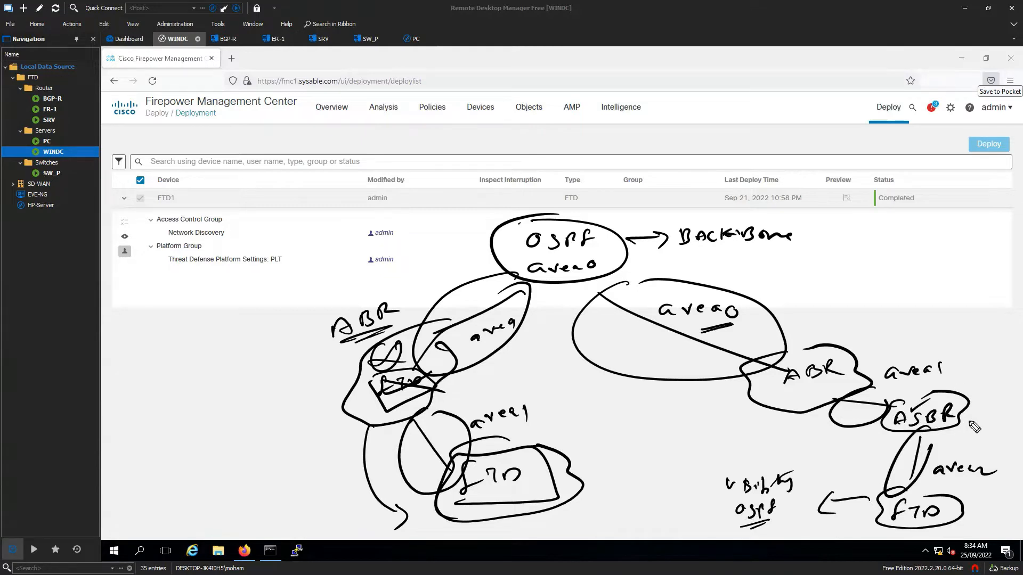
{"action": "left_click_drag", "start_coordinate": [894, 431], "coordinate": [967, 429]}
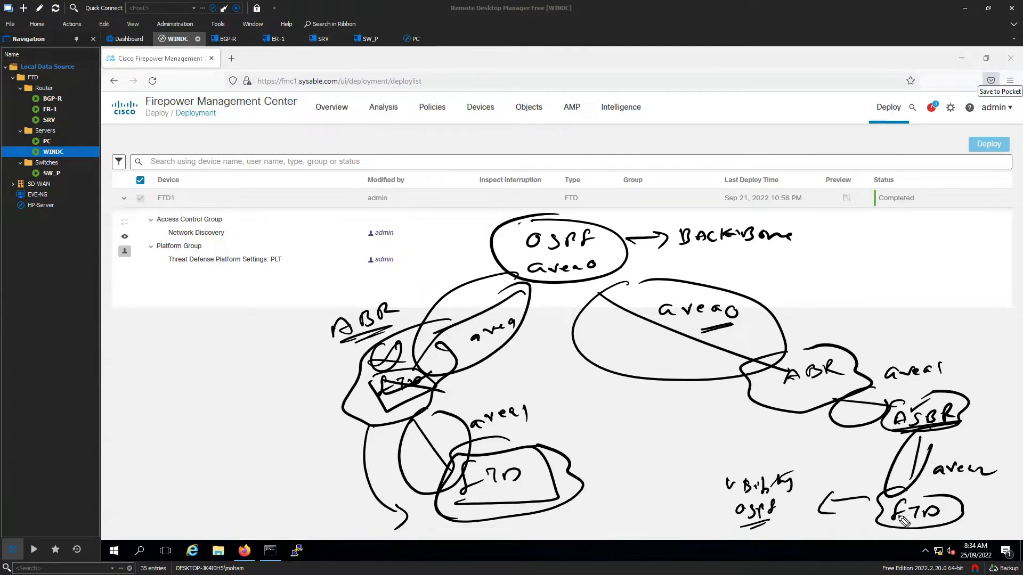
{"action": "mouse_move", "coordinate": [805, 409]}
{"action": "left_mouse_down"}
{"action": "mouse_move", "coordinate": [801, 437]}
{"action": "mouse_move", "coordinate": [868, 437]}
{"action": "left_mouse_up"}
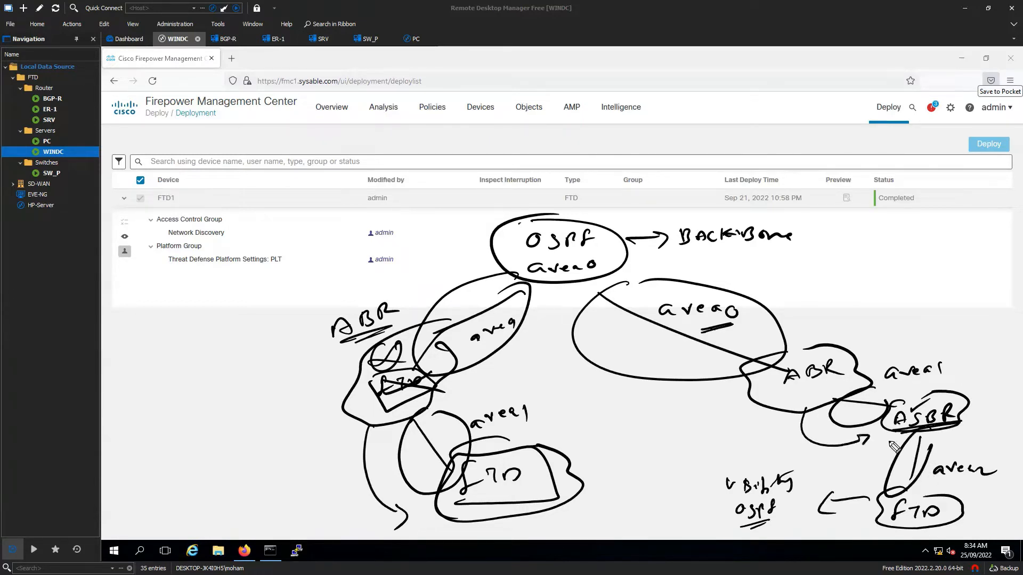
{"action": "mouse_move", "coordinate": [930, 368]}
{"action": "left_mouse_down"}
{"action": "mouse_move", "coordinate": [927, 298]}
{"action": "mouse_move", "coordinate": [661, 246]}
{"action": "mouse_move", "coordinate": [668, 263]}
{"action": "left_mouse_up"}
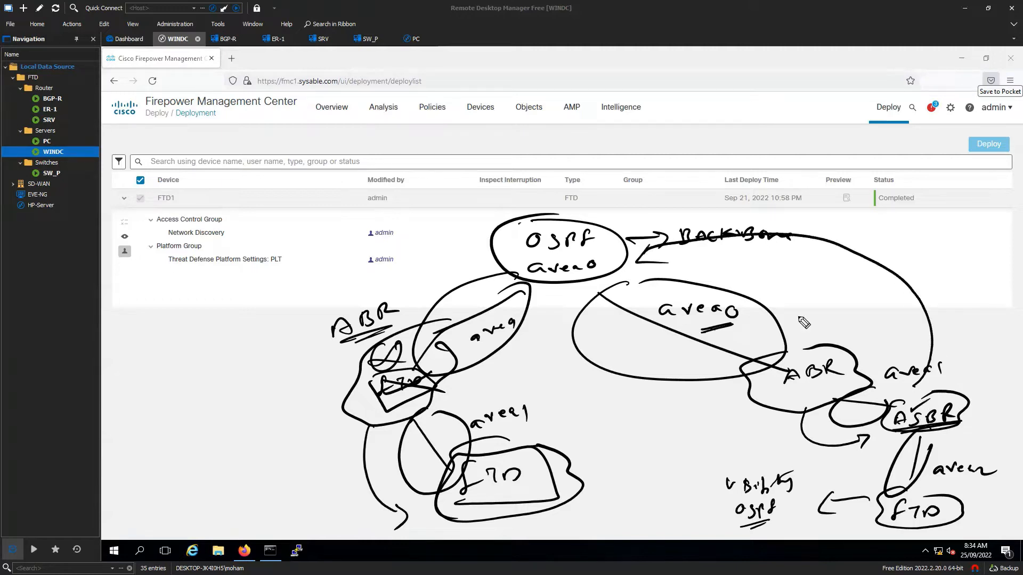
{"action": "mouse_move", "coordinate": [954, 428]}
{"action": "left_mouse_down"}
{"action": "mouse_move", "coordinate": [965, 445]}
{"action": "mouse_move", "coordinate": [956, 484]}
{"action": "left_mouse_up"}
- Draw the Virtual Link line from the lower FTD to area 0, adding 'Full' visibility and 'Topology' notes
{"action": "mouse_move", "coordinate": [888, 491]}
{"action": "left_mouse_down"}
{"action": "mouse_move", "coordinate": [861, 485]}
{"action": "mouse_move", "coordinate": [632, 342]}
{"action": "mouse_move", "coordinate": [606, 294]}
{"action": "mouse_move", "coordinate": [615, 299]}
{"action": "left_mouse_up"}
{"action": "mouse_move", "coordinate": [607, 438]}
{"action": "left_mouse_down"}
{"action": "mouse_move", "coordinate": [665, 446]}
{"action": "mouse_move", "coordinate": [673, 427]}
{"action": "left_mouse_up"}
{"action": "mouse_move", "coordinate": [632, 468]}
{"action": "left_mouse_down"}
{"action": "mouse_move", "coordinate": [627, 475]}
{"action": "mouse_move", "coordinate": [665, 467]}
{"action": "mouse_move", "coordinate": [652, 489]}
{"action": "left_mouse_up"}
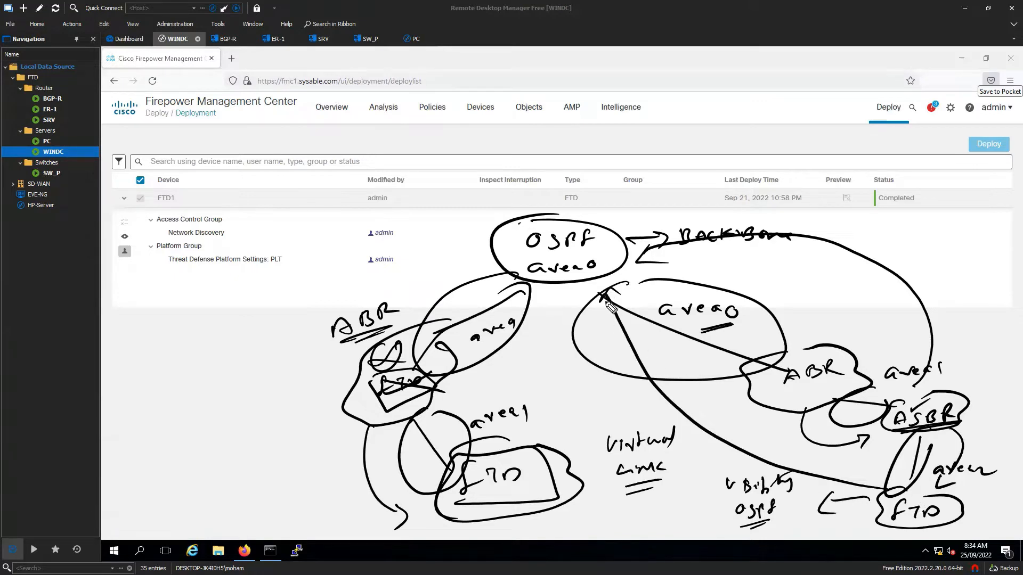
{"action": "left_click_drag", "start_coordinate": [596, 302], "coordinate": [629, 297]}
{"action": "mouse_move", "coordinate": [685, 485]}
{"action": "left_mouse_down"}
{"action": "mouse_move", "coordinate": [699, 495]}
{"action": "mouse_move", "coordinate": [714, 482]}
{"action": "mouse_move", "coordinate": [705, 502]}
{"action": "left_mouse_up"}
{"action": "mouse_move", "coordinate": [674, 452]}
{"action": "left_mouse_down"}
{"action": "mouse_move", "coordinate": [690, 448]}
{"action": "mouse_move", "coordinate": [724, 469]}
{"action": "mouse_move", "coordinate": [728, 451]}
{"action": "mouse_move", "coordinate": [752, 457]}
{"action": "mouse_move", "coordinate": [714, 472]}
{"action": "mouse_move", "coordinate": [767, 459]}
{"action": "left_mouse_up"}
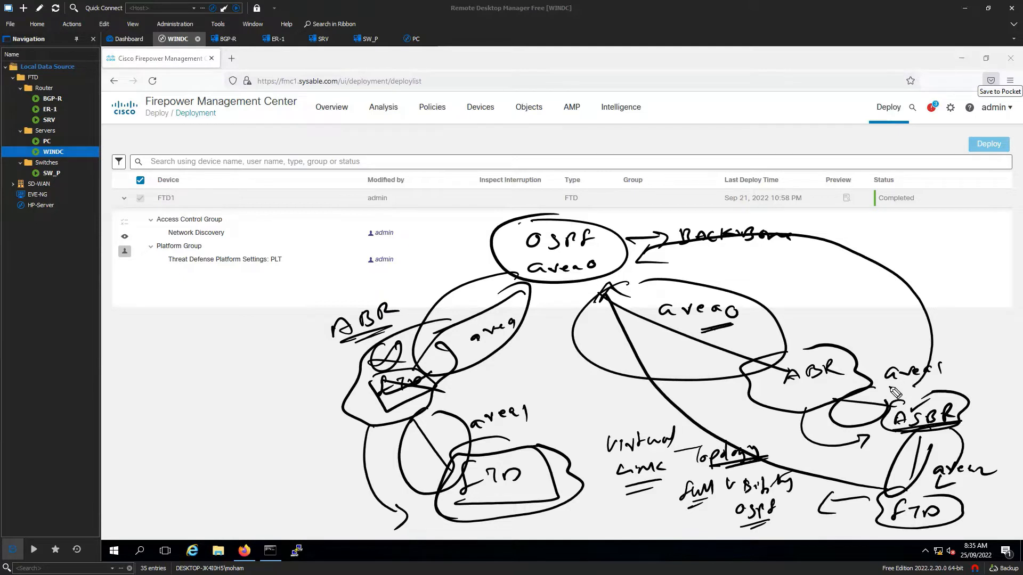
- Box the area 1 and area 2 labels, circle ASBR, and write ASBR above the area 1 box
{"action": "mouse_move", "coordinate": [887, 382]}
{"action": "left_mouse_down"}
{"action": "mouse_move", "coordinate": [962, 341]}
{"action": "mouse_move", "coordinate": [884, 382]}
{"action": "left_mouse_up"}
{"action": "mouse_move", "coordinate": [936, 484]}
{"action": "left_mouse_down"}
{"action": "mouse_move", "coordinate": [1004, 478]}
{"action": "mouse_move", "coordinate": [933, 482]}
{"action": "mouse_move", "coordinate": [934, 452]}
{"action": "left_mouse_up"}
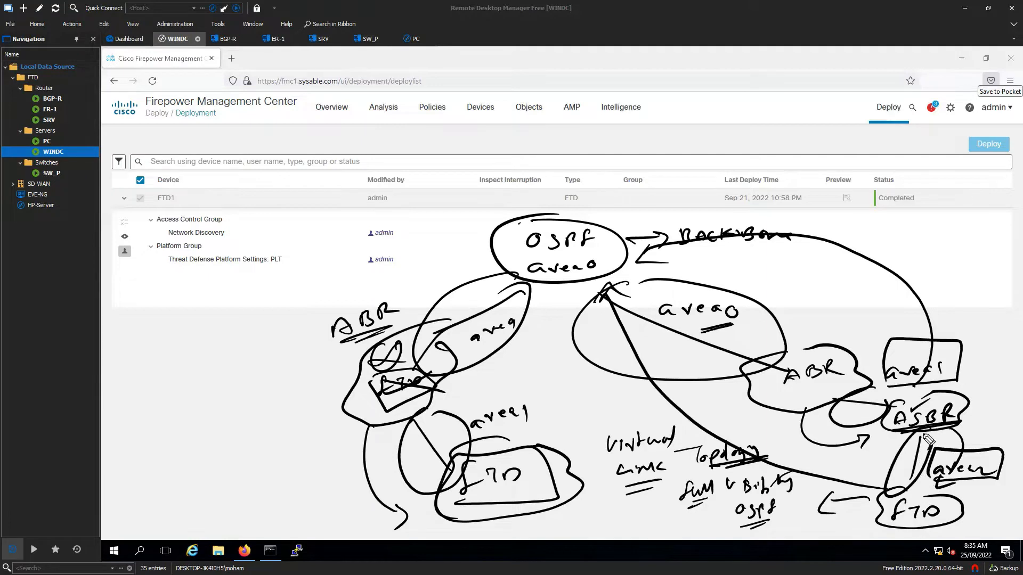
{"action": "mouse_move", "coordinate": [913, 436]}
{"action": "left_mouse_down"}
{"action": "mouse_move", "coordinate": [953, 437]}
{"action": "mouse_move", "coordinate": [971, 391]}
{"action": "mouse_move", "coordinate": [888, 438]}
{"action": "mouse_move", "coordinate": [942, 433]}
{"action": "left_mouse_up"}
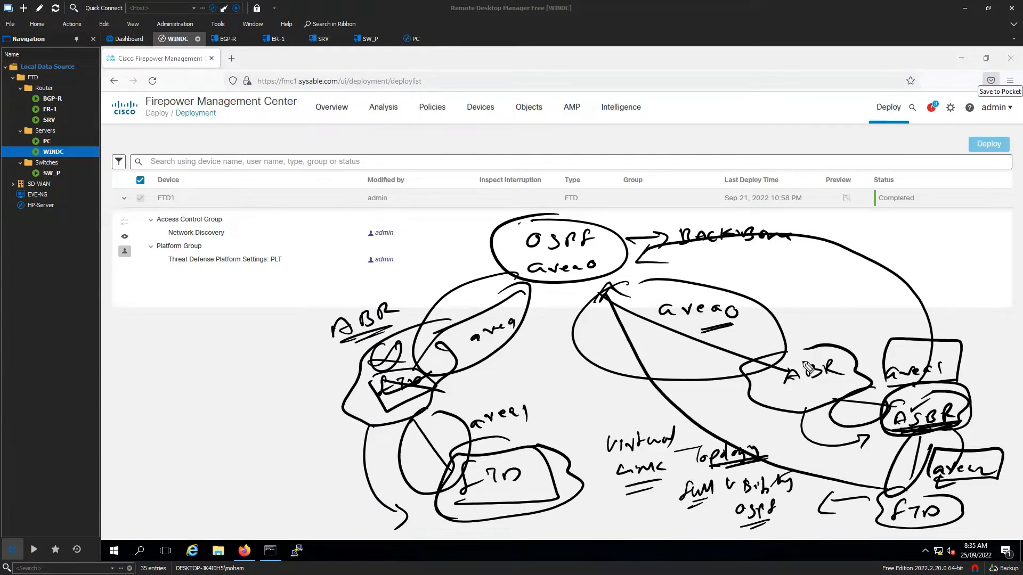
{"action": "left_click_drag", "start_coordinate": [957, 330], "coordinate": [970, 320]}
{"action": "mouse_move", "coordinate": [984, 310]}
{"action": "left_mouse_down"}
{"action": "mouse_move", "coordinate": [973, 324]}
{"action": "mouse_move", "coordinate": [989, 328]}
{"action": "left_mouse_up"}
{"action": "mouse_move", "coordinate": [989, 312]}
{"action": "left_mouse_down"}
{"action": "mouse_move", "coordinate": [991, 327]}
{"action": "mouse_move", "coordinate": [1002, 327]}
{"action": "left_mouse_up"}
{"action": "left_click_drag", "start_coordinate": [1003, 314], "coordinate": [1014, 318]}
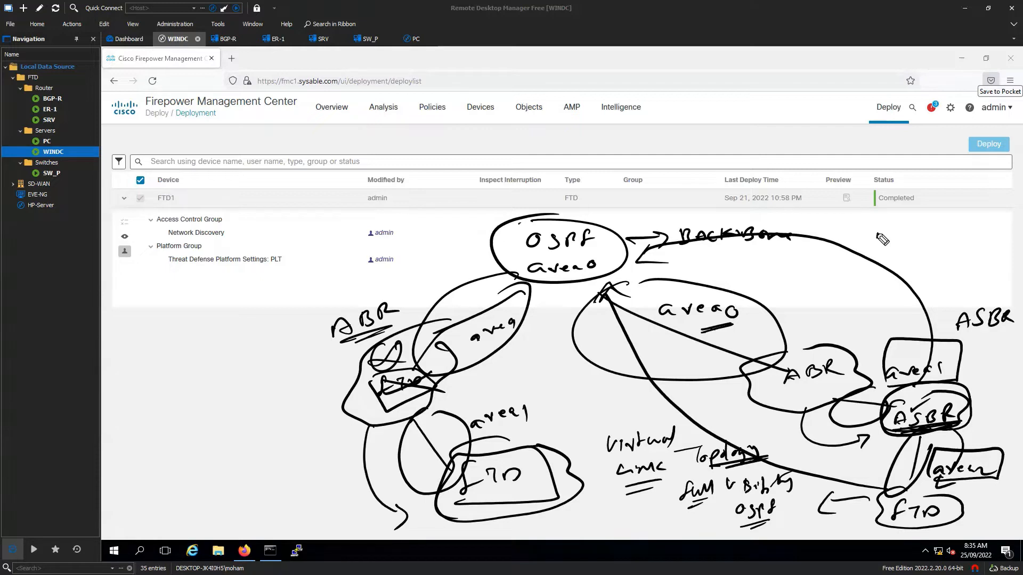
- Spell out 'AS Boundary Router' at upper right and draw an arrow from ASBR to the FTD
{"action": "mouse_move", "coordinate": [873, 246]}
{"action": "left_mouse_down"}
{"action": "mouse_move", "coordinate": [961, 235]}
{"action": "mouse_move", "coordinate": [980, 246]}
{"action": "left_mouse_up"}
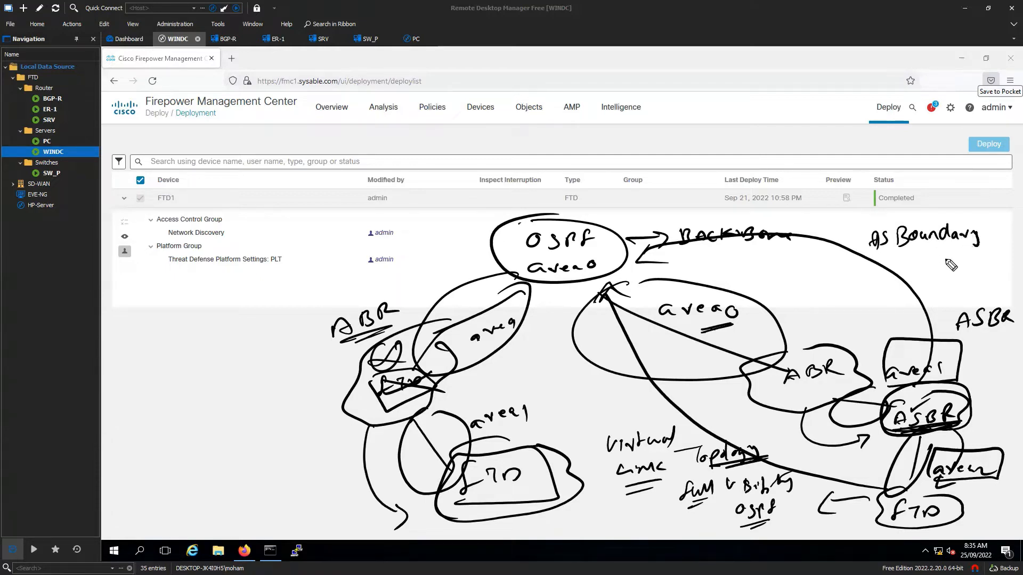
{"action": "mouse_move", "coordinate": [918, 261]}
{"action": "left_mouse_down"}
{"action": "mouse_move", "coordinate": [937, 272]}
{"action": "mouse_move", "coordinate": [981, 259]}
{"action": "mouse_move", "coordinate": [975, 275]}
{"action": "left_mouse_up"}
{"action": "left_click_drag", "start_coordinate": [937, 283], "coordinate": [963, 282]}
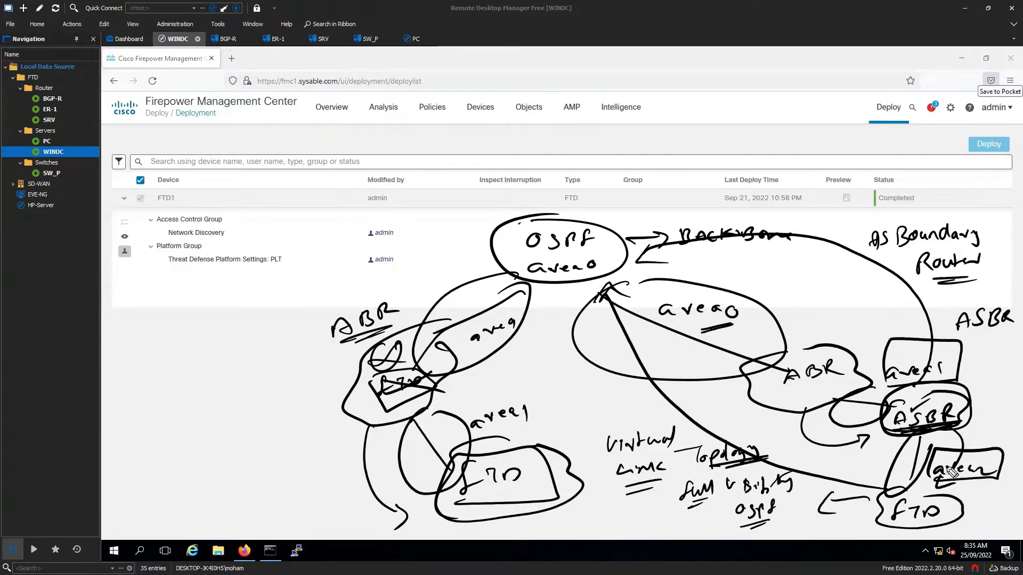
{"action": "mouse_move", "coordinate": [965, 420]}
{"action": "left_mouse_down"}
{"action": "mouse_move", "coordinate": [986, 428]}
{"action": "mouse_move", "coordinate": [983, 487]}
{"action": "mouse_move", "coordinate": [969, 506]}
{"action": "left_mouse_up"}
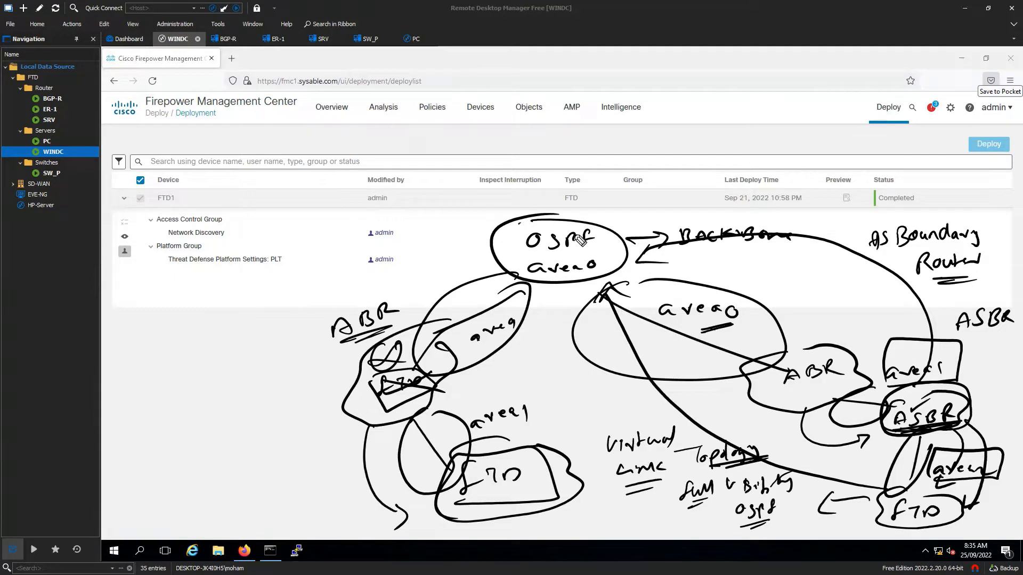
- Label DC above the area 0 bubble and draw a line from the FTD toward area 0
{"action": "mouse_move", "coordinate": [531, 193]}
{"action": "left_mouse_down"}
{"action": "mouse_move", "coordinate": [533, 214]}
{"action": "mouse_move", "coordinate": [565, 212]}
{"action": "left_mouse_up"}
{"action": "mouse_move", "coordinate": [579, 185]}
{"action": "left_mouse_down"}
{"action": "mouse_move", "coordinate": [570, 218]}
{"action": "mouse_move", "coordinate": [605, 197]}
{"action": "left_mouse_up"}
{"action": "mouse_move", "coordinate": [607, 208]}
{"action": "left_mouse_down"}
{"action": "mouse_move", "coordinate": [611, 198]}
{"action": "mouse_move", "coordinate": [622, 213]}
{"action": "left_mouse_up"}
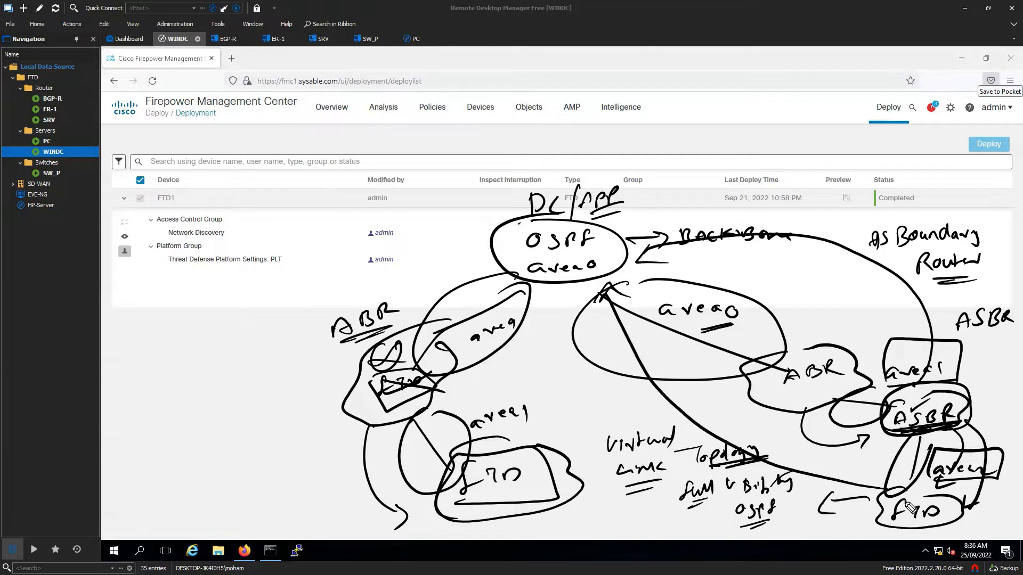
{"action": "mouse_move", "coordinate": [890, 495]}
{"action": "left_mouse_down"}
{"action": "mouse_move", "coordinate": [860, 386]}
{"action": "mouse_move", "coordinate": [773, 335]}
{"action": "mouse_move", "coordinate": [767, 344]}
{"action": "left_mouse_up"}
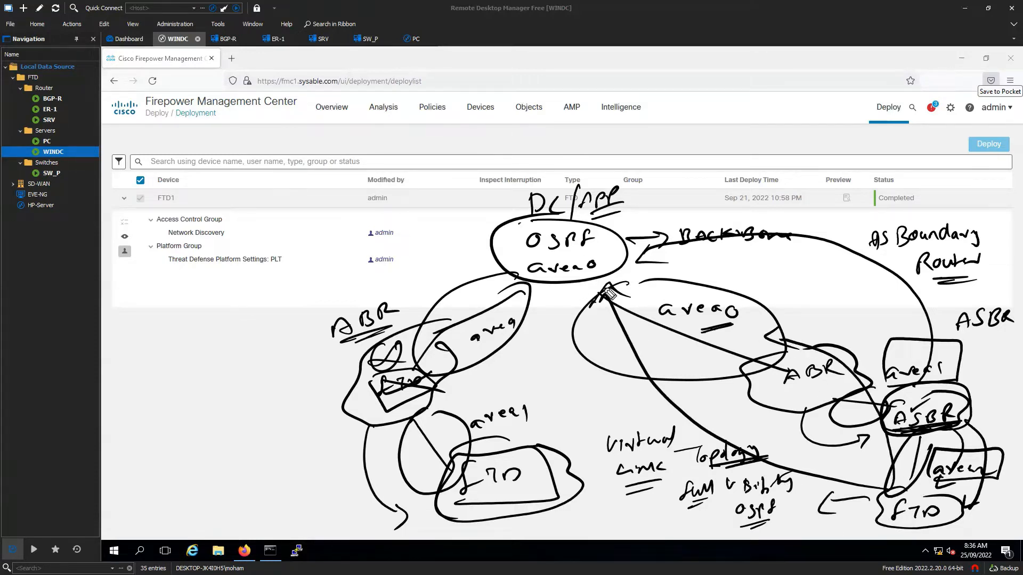
- Underline and box the Virtual Link note, adding the OSPF heading in the left margin
{"action": "mouse_move", "coordinate": [619, 493]}
{"action": "left_mouse_down"}
{"action": "mouse_move", "coordinate": [654, 484]}
{"action": "mouse_move", "coordinate": [684, 405]}
{"action": "mouse_move", "coordinate": [596, 497]}
{"action": "left_mouse_up"}
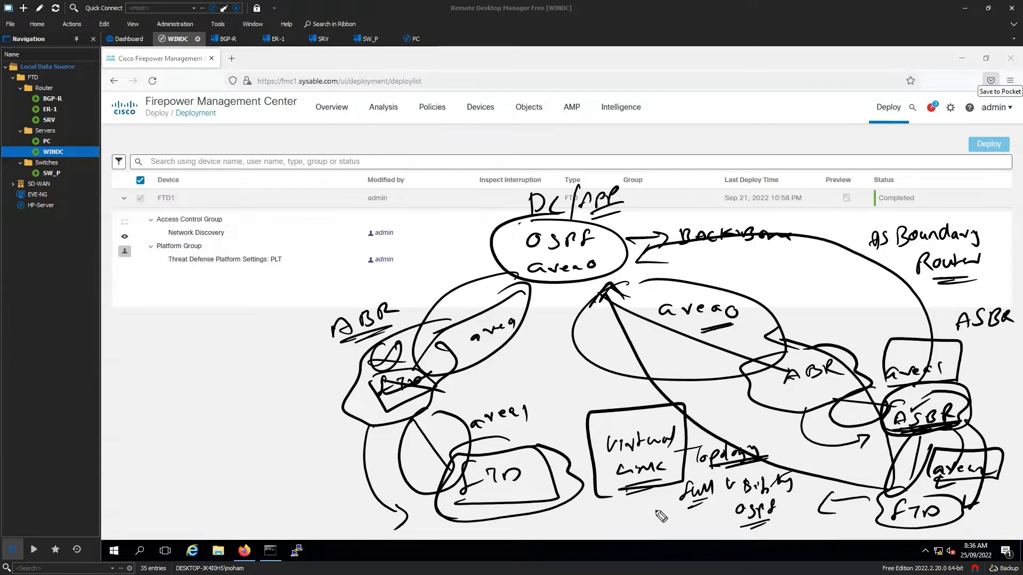
{"action": "mouse_move", "coordinate": [209, 311]}
{"action": "left_mouse_down"}
{"action": "mouse_move", "coordinate": [215, 322]}
{"action": "mouse_move", "coordinate": [243, 312]}
{"action": "mouse_move", "coordinate": [259, 323]}
{"action": "left_mouse_up"}
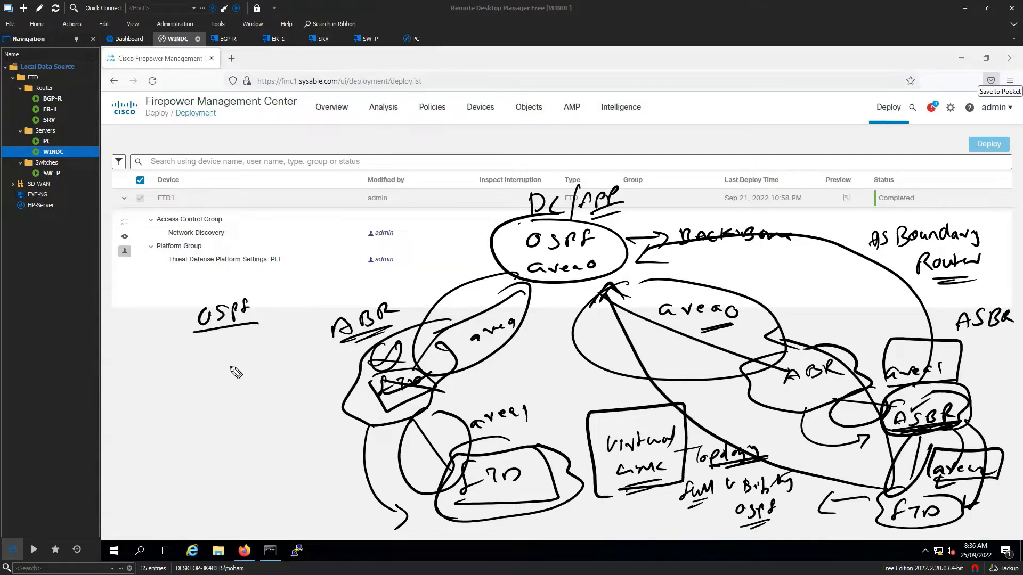
- Write an underlined 'Link Level' below the OSPF heading
{"action": "left_click_drag", "start_coordinate": [158, 350], "coordinate": [180, 366]}
{"action": "mouse_move", "coordinate": [187, 367]}
{"action": "left_mouse_down"}
{"action": "mouse_move", "coordinate": [210, 368]}
{"action": "mouse_move", "coordinate": [181, 394]}
{"action": "mouse_move", "coordinate": [193, 394]}
{"action": "left_mouse_up"}
{"action": "left_click_drag", "start_coordinate": [194, 387], "coordinate": [210, 394]}
{"action": "left_click_drag", "start_coordinate": [210, 380], "coordinate": [219, 399]}
{"action": "mouse_move", "coordinate": [909, 489]}
{"action": "left_mouse_down"}
{"action": "mouse_move", "coordinate": [926, 438]}
{"action": "mouse_move", "coordinate": [908, 498]}
{"action": "left_mouse_up"}
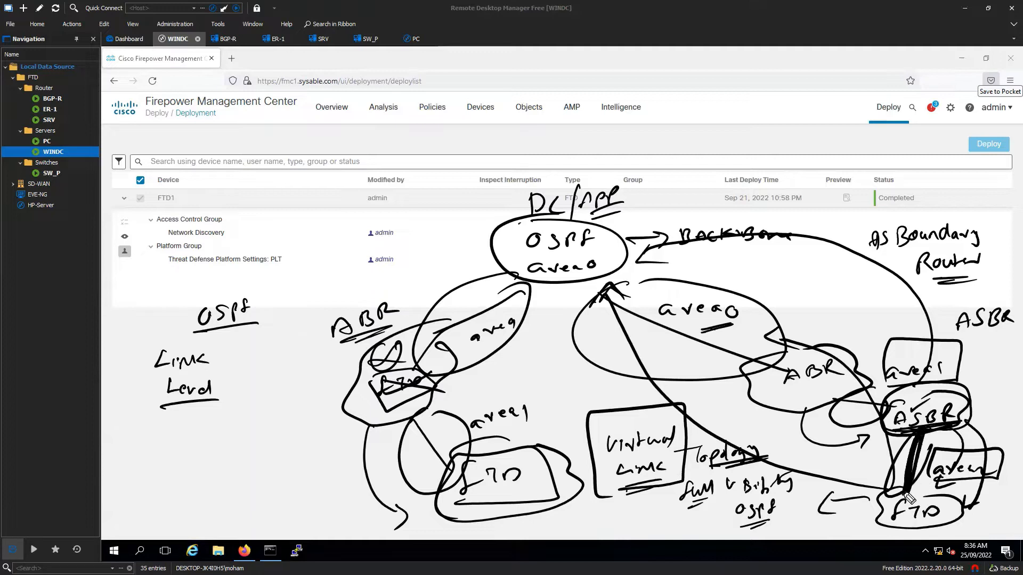
- Underline the ASBR label and thicken the ASBR-to-FTD link
{"action": "mouse_move", "coordinate": [936, 438]}
{"action": "left_mouse_down"}
{"action": "mouse_move", "coordinate": [895, 433]}
{"action": "mouse_move", "coordinate": [967, 429]}
{"action": "mouse_move", "coordinate": [959, 379]}
{"action": "mouse_move", "coordinate": [895, 424]}
{"action": "left_mouse_up"}
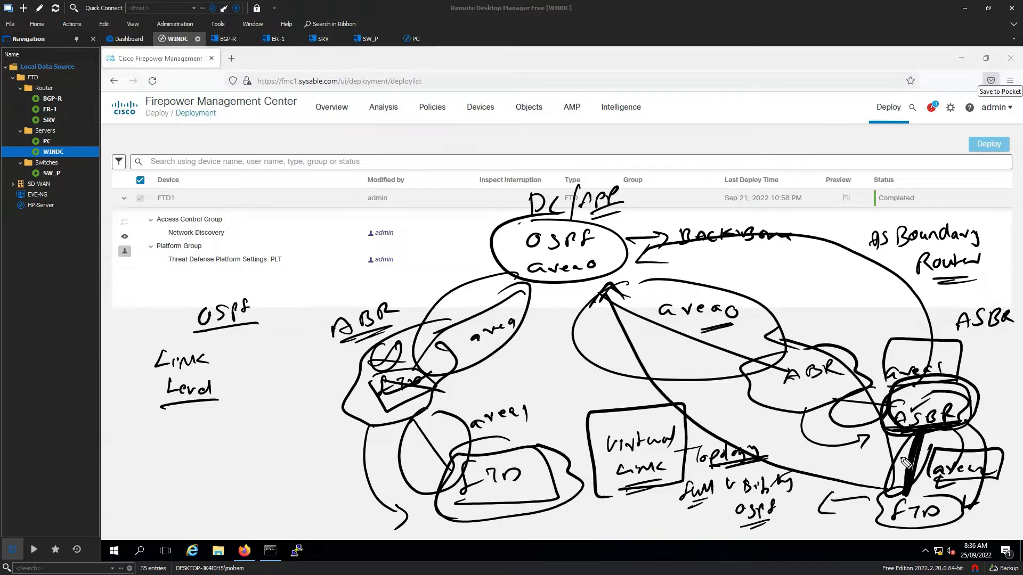
{"action": "left_click_drag", "start_coordinate": [956, 332], "coordinate": [1007, 333]}
{"action": "left_click_drag", "start_coordinate": [908, 470], "coordinate": [902, 497]}
- Draw the area 0-to-FTD arrow and sketch an FTD chained through routers to DC at the top
{"action": "mouse_move", "coordinate": [589, 283]}
{"action": "left_mouse_down"}
{"action": "mouse_move", "coordinate": [628, 381]}
{"action": "mouse_move", "coordinate": [709, 421]}
{"action": "mouse_move", "coordinate": [856, 472]}
{"action": "mouse_move", "coordinate": [868, 467]}
{"action": "left_mouse_up"}
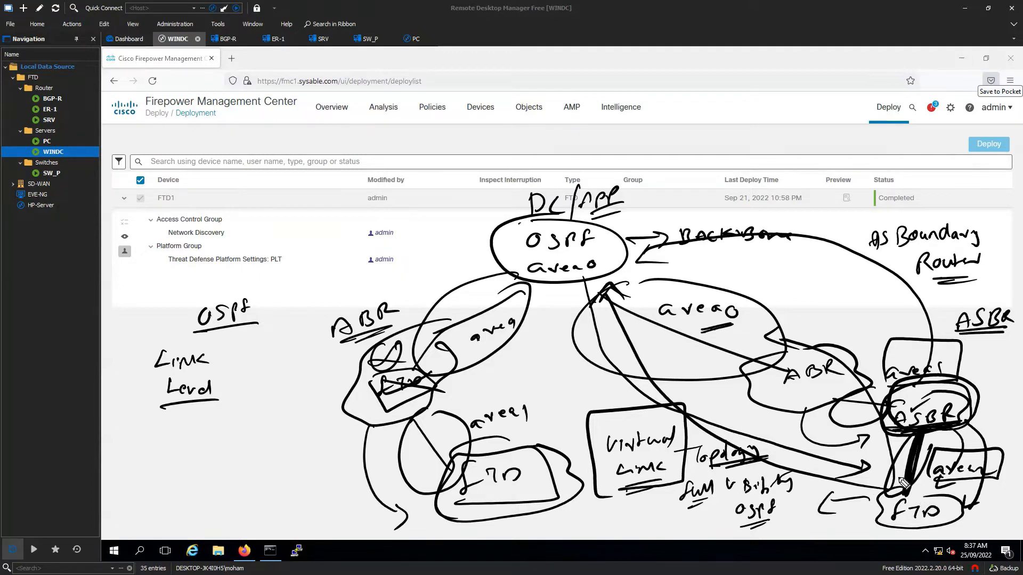
{"action": "left_click_drag", "start_coordinate": [669, 239], "coordinate": [668, 261]}
{"action": "mouse_move", "coordinate": [196, 164]}
{"action": "left_mouse_down"}
{"action": "mouse_move", "coordinate": [234, 179]}
{"action": "mouse_move", "coordinate": [210, 165]}
{"action": "mouse_move", "coordinate": [251, 152]}
{"action": "mouse_move", "coordinate": [239, 200]}
{"action": "mouse_move", "coordinate": [381, 148]}
{"action": "mouse_move", "coordinate": [444, 159]}
{"action": "mouse_move", "coordinate": [636, 121]}
{"action": "mouse_move", "coordinate": [621, 131]}
{"action": "mouse_move", "coordinate": [649, 153]}
{"action": "left_mouse_up"}
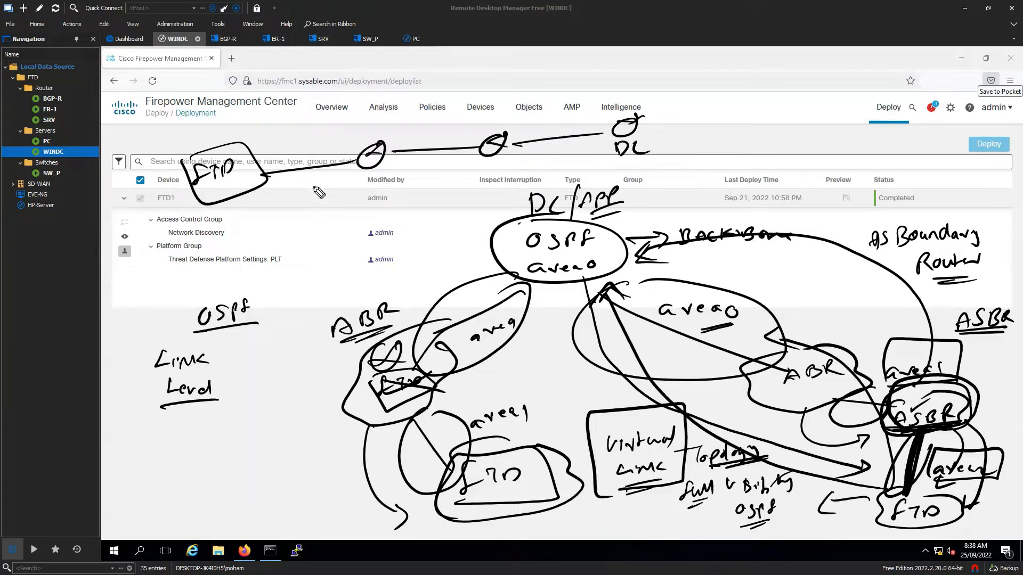
- Label the FTD link 'outside' and draw 'virtual link' arcs between FTD and DC
{"action": "mouse_move", "coordinate": [269, 180]}
{"action": "left_mouse_down"}
{"action": "mouse_move", "coordinate": [282, 193]}
{"action": "mouse_move", "coordinate": [315, 189]}
{"action": "mouse_move", "coordinate": [296, 169]}
{"action": "mouse_move", "coordinate": [409, 113]}
{"action": "mouse_move", "coordinate": [607, 127]}
{"action": "left_mouse_up"}
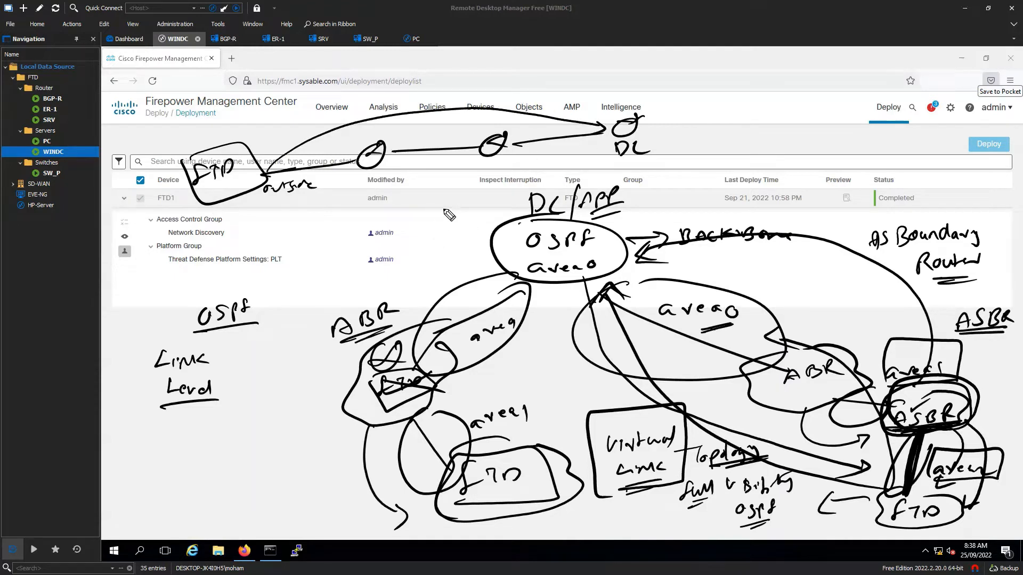
{"action": "mouse_move", "coordinate": [272, 168]}
{"action": "left_mouse_down"}
{"action": "mouse_move", "coordinate": [287, 152]}
{"action": "mouse_move", "coordinate": [408, 108]}
{"action": "mouse_move", "coordinate": [574, 104]}
{"action": "mouse_move", "coordinate": [586, 121]}
{"action": "mouse_move", "coordinate": [403, 115]}
{"action": "mouse_move", "coordinate": [280, 164]}
{"action": "left_mouse_up"}
{"action": "left_click_drag", "start_coordinate": [304, 120], "coordinate": [312, 118]}
{"action": "left_click", "coordinate": [319, 114]}
{"action": "left_click_drag", "start_coordinate": [315, 118], "coordinate": [414, 90]}
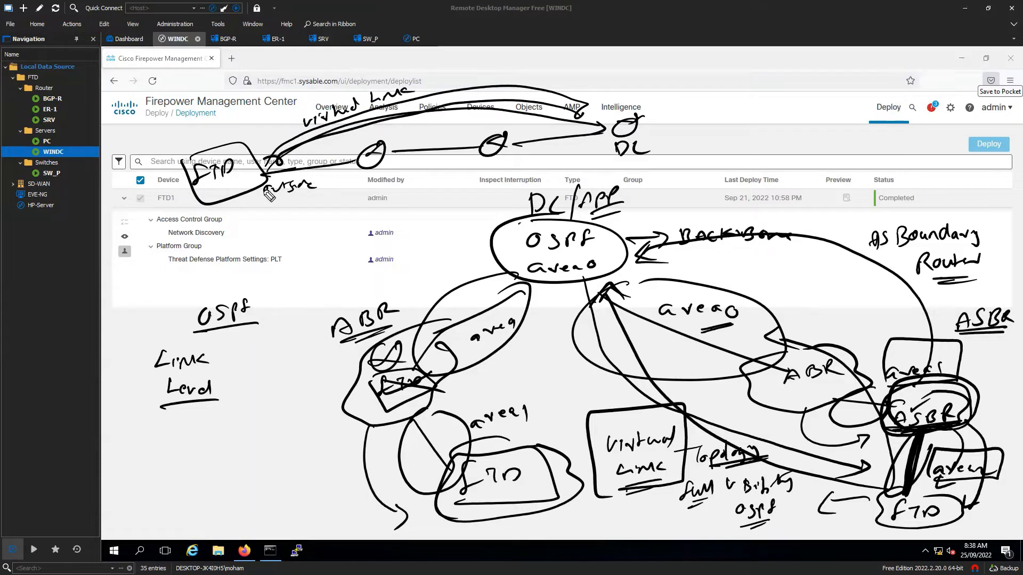
- Cross out 'outside' and label the lower FTD uplink path as mpls
{"action": "mouse_move", "coordinate": [263, 190]}
{"action": "left_mouse_down"}
{"action": "mouse_move", "coordinate": [327, 183]}
{"action": "mouse_move", "coordinate": [292, 228]}
{"action": "mouse_move", "coordinate": [535, 186]}
{"action": "mouse_move", "coordinate": [577, 155]}
{"action": "left_mouse_up"}
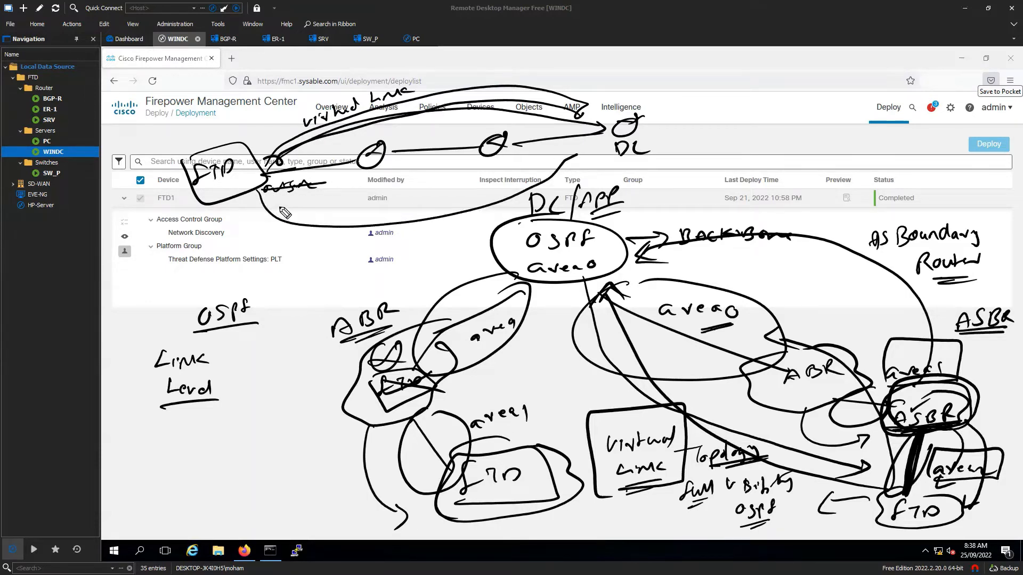
{"action": "mouse_move", "coordinate": [280, 214]}
{"action": "left_mouse_down"}
{"action": "mouse_move", "coordinate": [308, 205]}
{"action": "mouse_move", "coordinate": [314, 216]}
{"action": "left_mouse_up"}
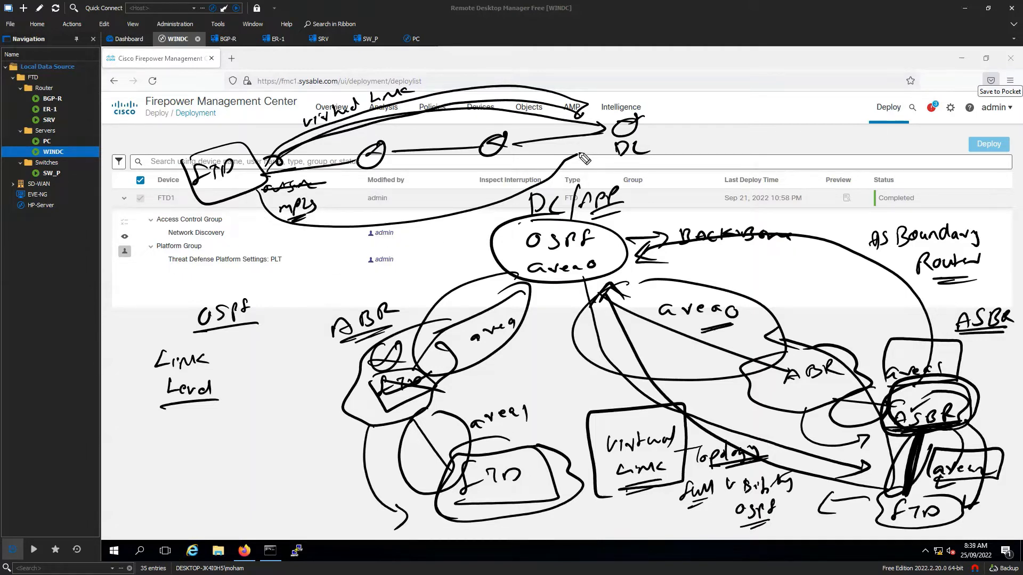
{"action": "mouse_move", "coordinate": [564, 161]}
{"action": "left_mouse_down"}
{"action": "mouse_move", "coordinate": [589, 150]}
{"action": "mouse_move", "coordinate": [323, 265]}
{"action": "mouse_move", "coordinate": [286, 230]}
{"action": "mouse_move", "coordinate": [330, 250]}
{"action": "mouse_move", "coordinate": [465, 218]}
{"action": "mouse_move", "coordinate": [578, 178]}
{"action": "mouse_move", "coordinate": [583, 163]}
{"action": "left_mouse_up"}
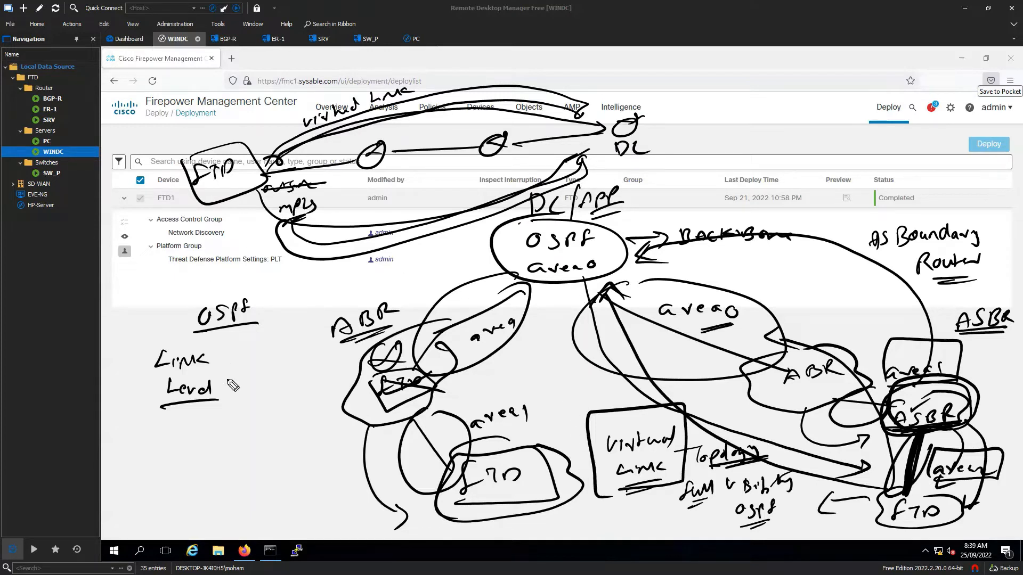
- List four L items beside Link Level and arrow them to an underlined 'Design expert' note
{"action": "left_click_drag", "start_coordinate": [217, 341], "coordinate": [215, 348]}
{"action": "left_click_drag", "start_coordinate": [223, 335], "coordinate": [219, 414]}
{"action": "mouse_move", "coordinate": [244, 349]}
{"action": "left_mouse_down"}
{"action": "mouse_move", "coordinate": [259, 363]}
{"action": "mouse_move", "coordinate": [258, 382]}
{"action": "left_mouse_up"}
{"action": "left_click_drag", "start_coordinate": [243, 390], "coordinate": [256, 427]}
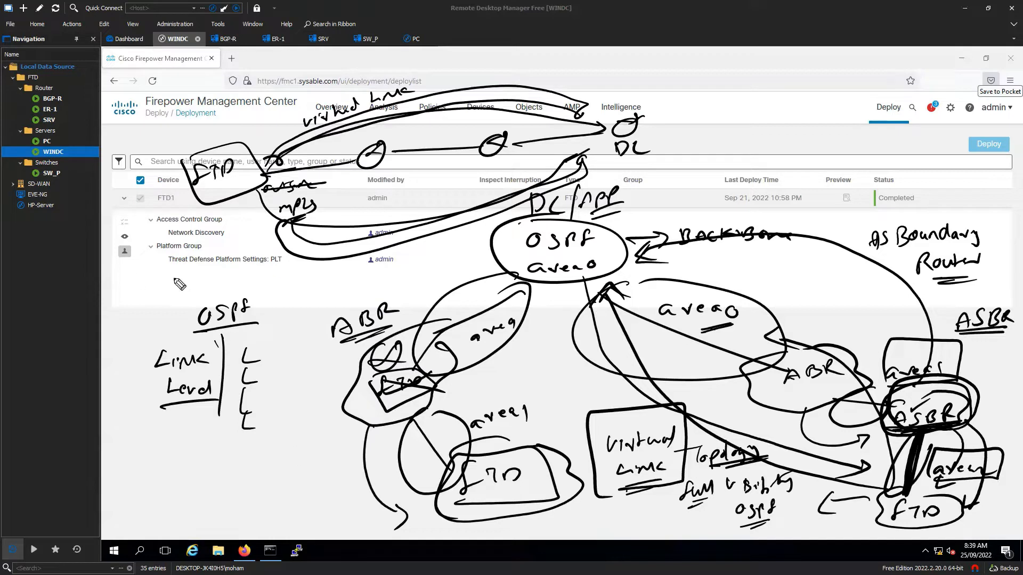
{"action": "mouse_move", "coordinate": [140, 273]}
{"action": "left_mouse_down"}
{"action": "mouse_move", "coordinate": [141, 290]}
{"action": "mouse_move", "coordinate": [161, 278]}
{"action": "mouse_move", "coordinate": [229, 277]}
{"action": "mouse_move", "coordinate": [282, 254]}
{"action": "mouse_move", "coordinate": [307, 261]}
{"action": "left_mouse_up"}
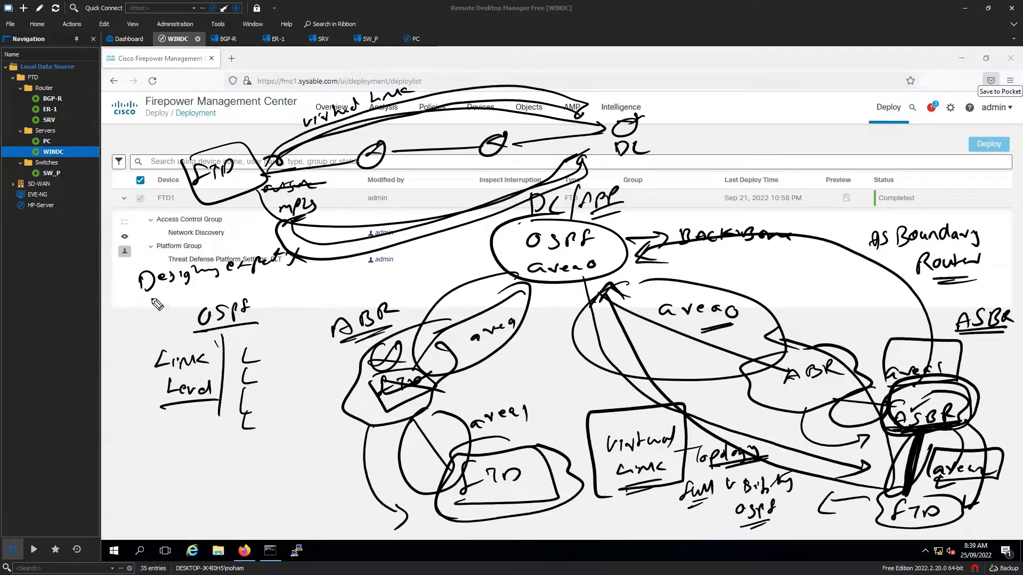
{"action": "left_click_drag", "start_coordinate": [138, 299], "coordinate": [288, 270]}
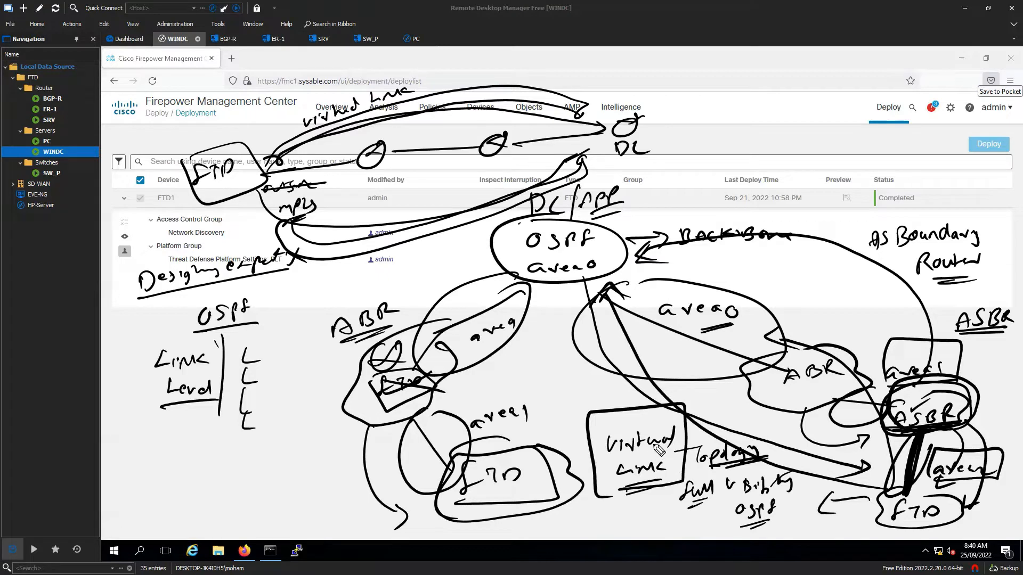
{"action": "mouse_move", "coordinate": [255, 362]}
{"action": "left_mouse_down"}
{"action": "mouse_move", "coordinate": [282, 281]}
{"action": "mouse_move", "coordinate": [267, 286]}
{"action": "left_mouse_up"}
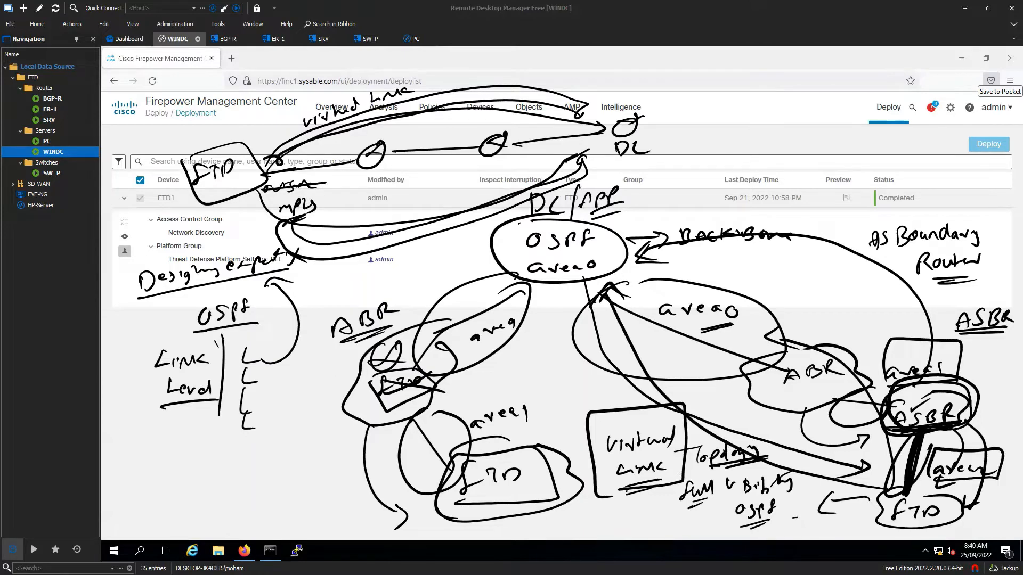
- Clear all sketch annotations, close the FTD-1 console, and launch PuTTY
{"action": "key", "text": "Escape"}
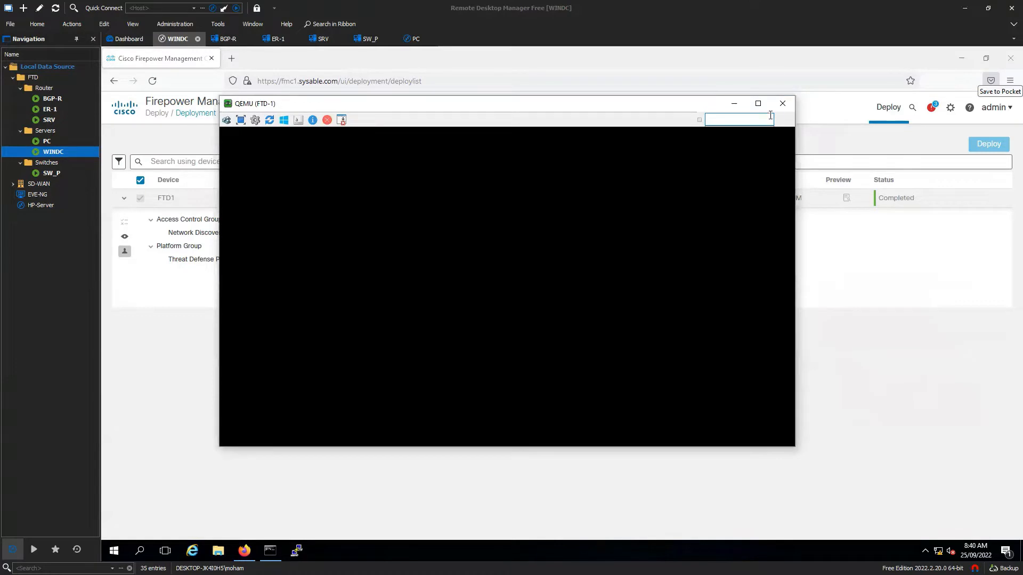
{"action": "left_click", "coordinate": [782, 103]}
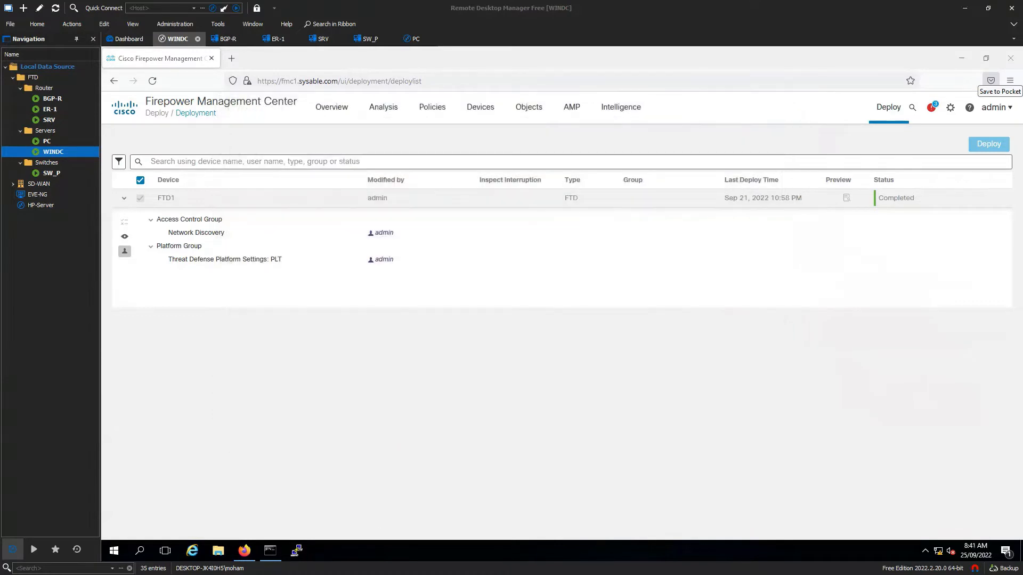
{"action": "left_click", "coordinate": [297, 552]}
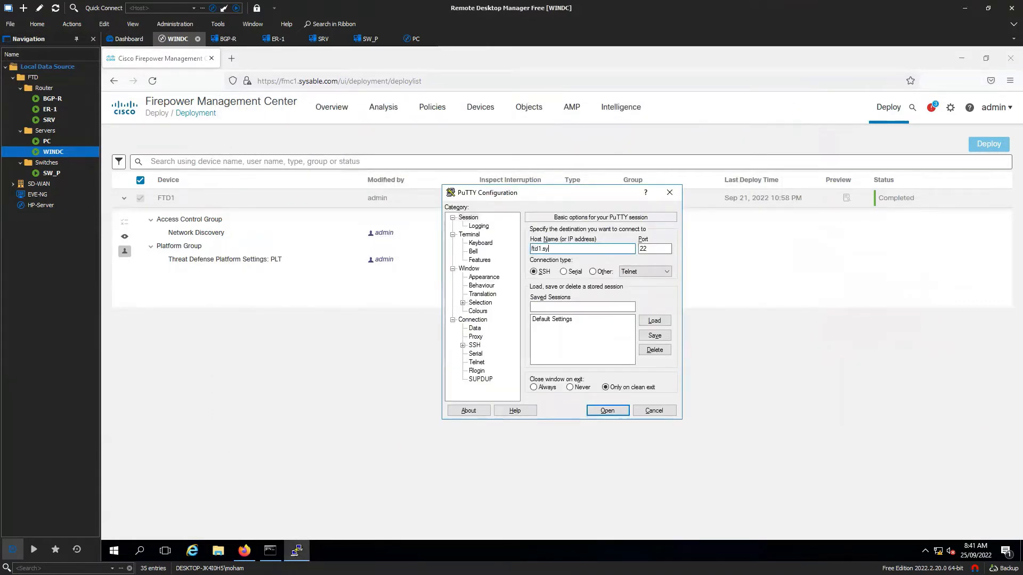
- SSH into ftd1.sysable.com with the login name and password, then minimize the terminal
{"action": "key", "text": "Return"}
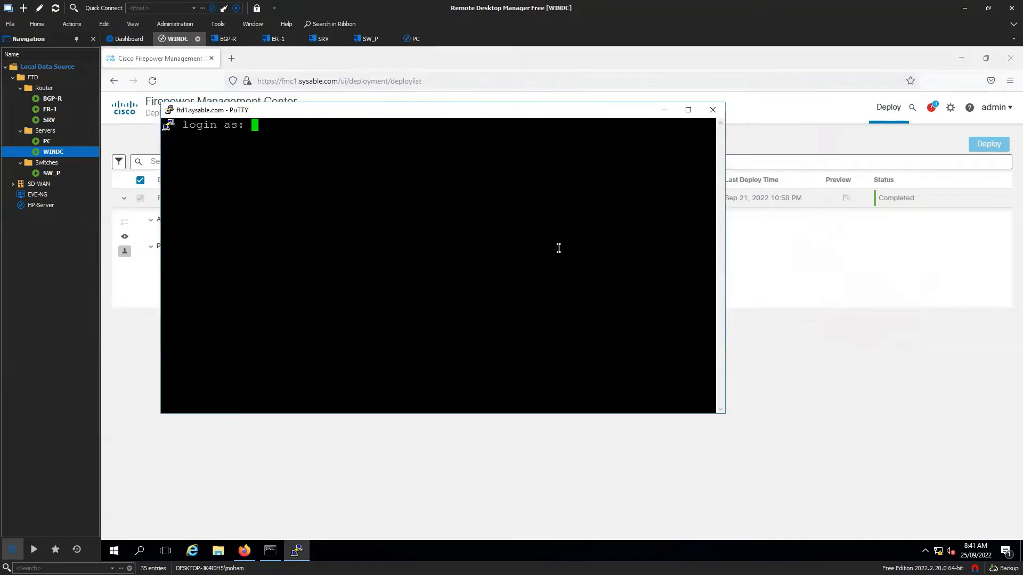
{"action": "type", "text": "admin"}
{"action": "key", "text": "Return"}
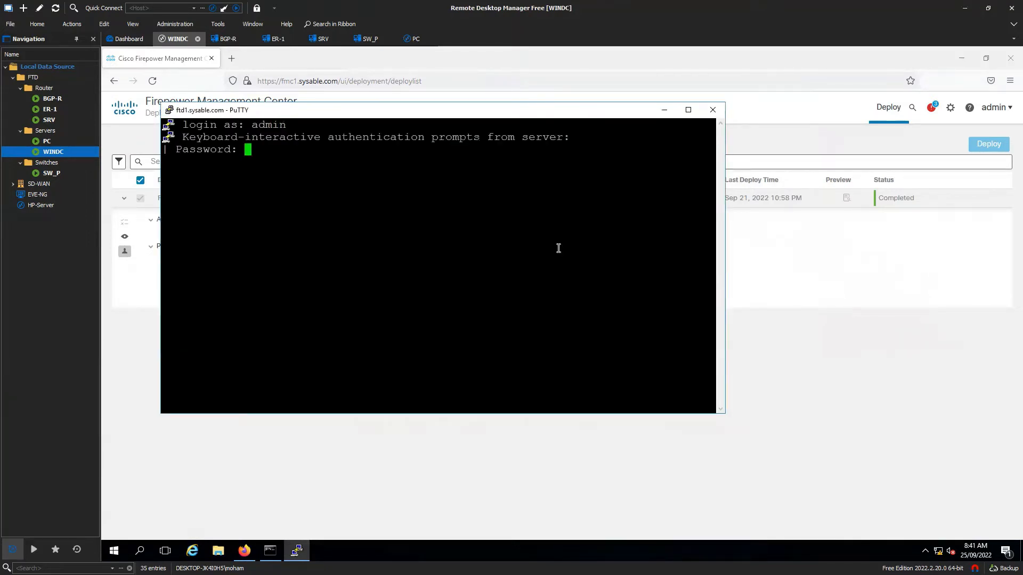
{"action": "key", "text": "Return"}
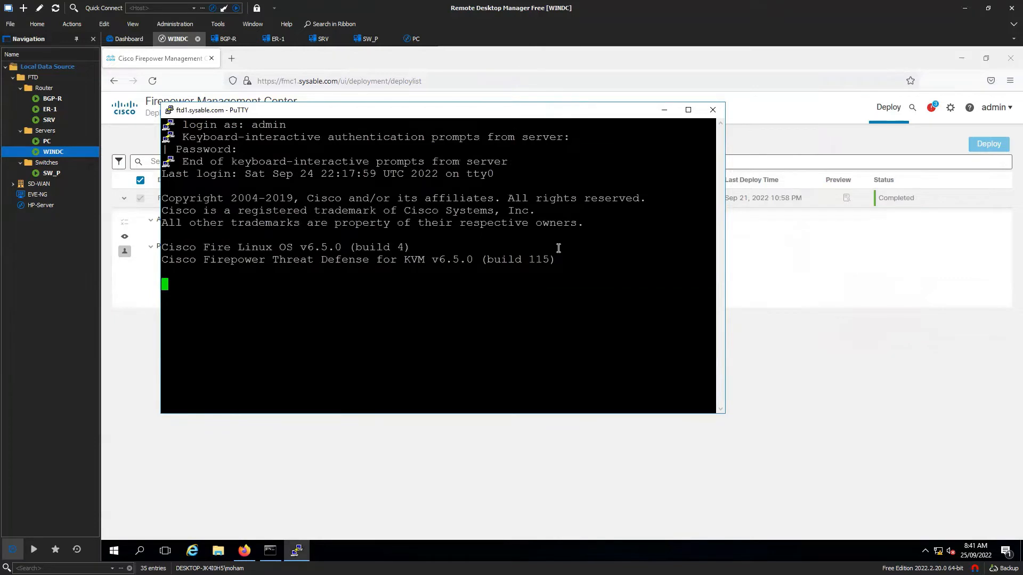
{"action": "left_click", "coordinate": [664, 110]}
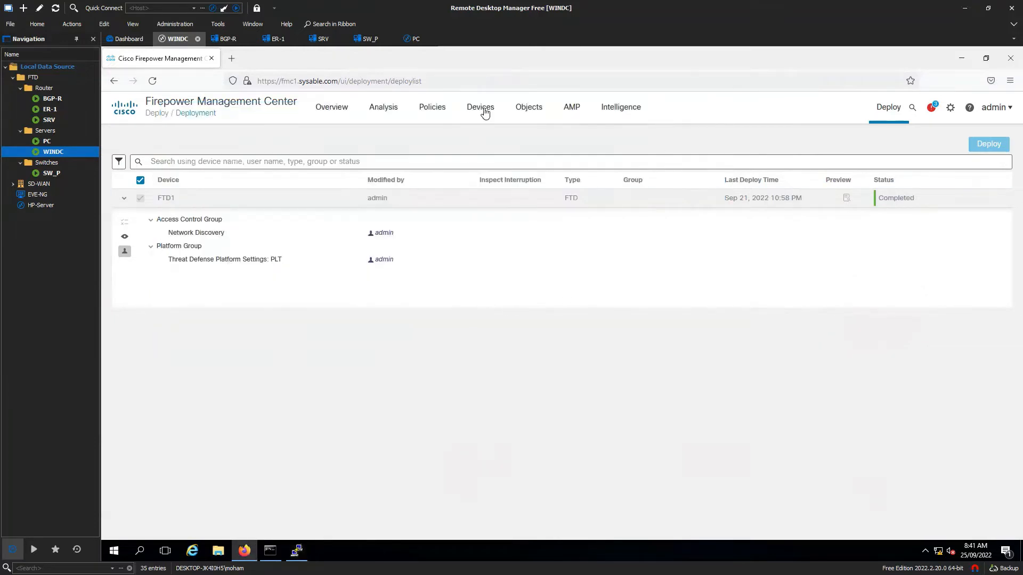
- Navigate to Devices > Device Management from the top menu
{"action": "left_click", "coordinate": [482, 108]}
{"action": "left_click", "coordinate": [522, 143]}
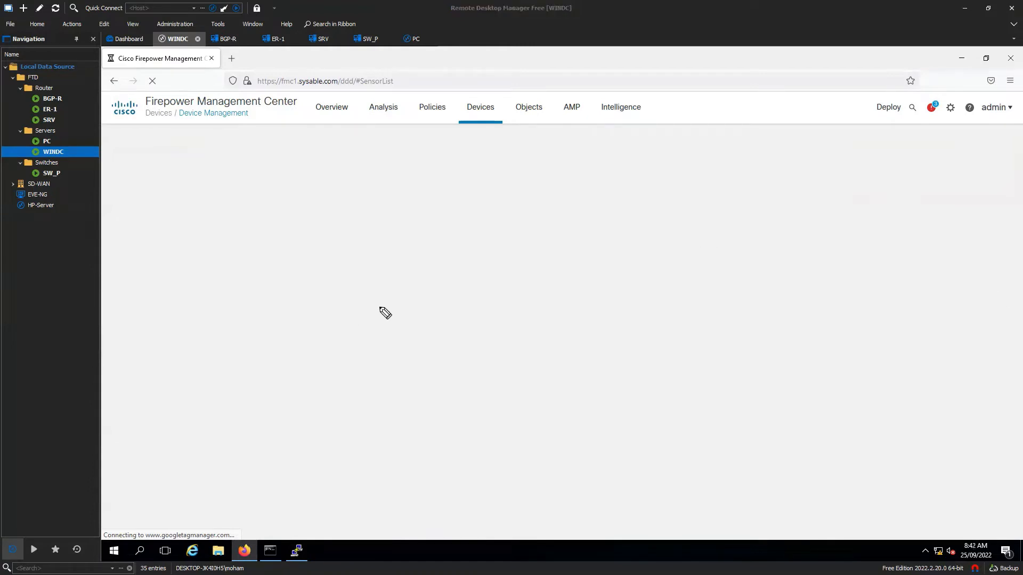
- Sketch the FTD box with links labelled OSPF, BGP and a lower third link
{"action": "mouse_move", "coordinate": [456, 264]}
{"action": "left_mouse_down"}
{"action": "mouse_move", "coordinate": [468, 281]}
{"action": "mouse_move", "coordinate": [493, 270]}
{"action": "mouse_move", "coordinate": [434, 298]}
{"action": "mouse_move", "coordinate": [317, 305]}
{"action": "left_mouse_up"}
{"action": "left_click_drag", "start_coordinate": [502, 286], "coordinate": [656, 286]}
{"action": "left_click_drag", "start_coordinate": [488, 319], "coordinate": [481, 394]}
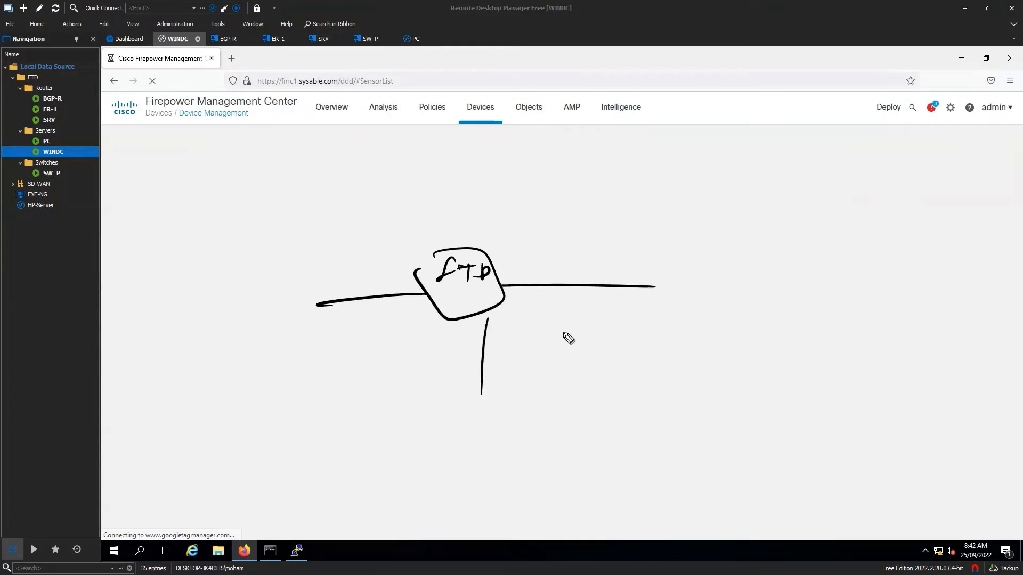
{"action": "left_click_drag", "start_coordinate": [580, 254], "coordinate": [580, 274]}
{"action": "mouse_move", "coordinate": [581, 252]}
{"action": "left_mouse_down"}
{"action": "mouse_move", "coordinate": [583, 271]}
{"action": "mouse_move", "coordinate": [617, 264]}
{"action": "left_mouse_up"}
{"action": "mouse_move", "coordinate": [626, 257]}
{"action": "left_mouse_down"}
{"action": "mouse_move", "coordinate": [632, 264]}
{"action": "mouse_move", "coordinate": [641, 251]}
{"action": "left_mouse_up"}
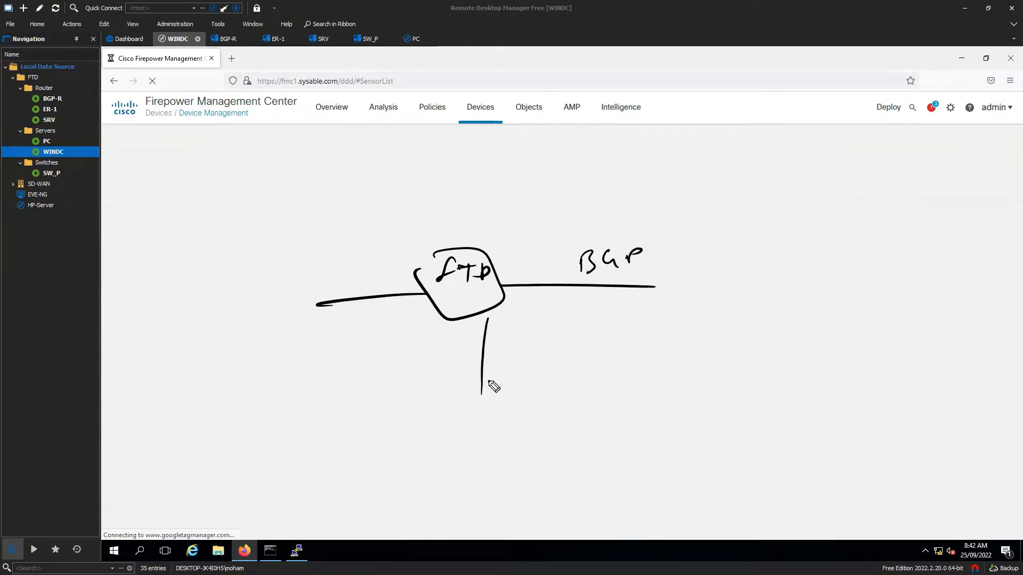
{"action": "mouse_move", "coordinate": [489, 376]}
{"action": "left_mouse_down"}
{"action": "mouse_move", "coordinate": [529, 361]}
{"action": "mouse_move", "coordinate": [541, 368]}
{"action": "left_mouse_up"}
{"action": "left_click_drag", "start_coordinate": [343, 262], "coordinate": [349, 276]}
{"action": "mouse_move", "coordinate": [360, 265]}
{"action": "left_mouse_down"}
{"action": "mouse_move", "coordinate": [363, 277]}
{"action": "mouse_move", "coordinate": [372, 269]}
{"action": "left_mouse_up"}
{"action": "mouse_move", "coordinate": [379, 256]}
{"action": "left_mouse_down"}
{"action": "mouse_move", "coordinate": [375, 274]}
{"action": "mouse_move", "coordinate": [381, 263]}
{"action": "left_mouse_up"}
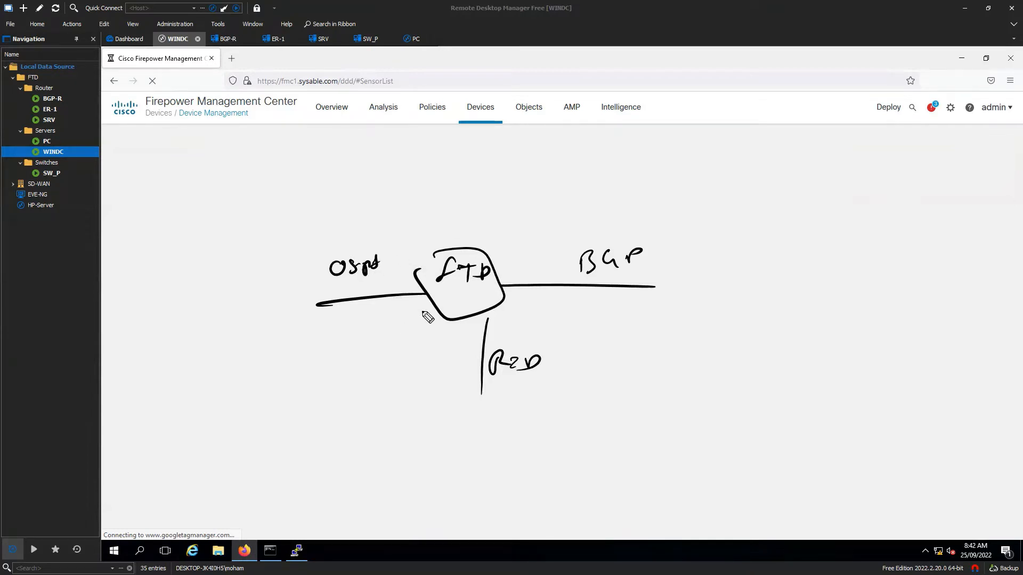
- Write and underline 'Redistribute' above the FTD and draw the OSPF-to-BGP arrow
{"action": "mouse_move", "coordinate": [435, 188]}
{"action": "left_mouse_down"}
{"action": "mouse_move", "coordinate": [427, 206]}
{"action": "mouse_move", "coordinate": [438, 203]}
{"action": "left_mouse_up"}
{"action": "left_click_drag", "start_coordinate": [448, 198], "coordinate": [553, 187]}
{"action": "left_click_drag", "start_coordinate": [429, 218], "coordinate": [544, 207]}
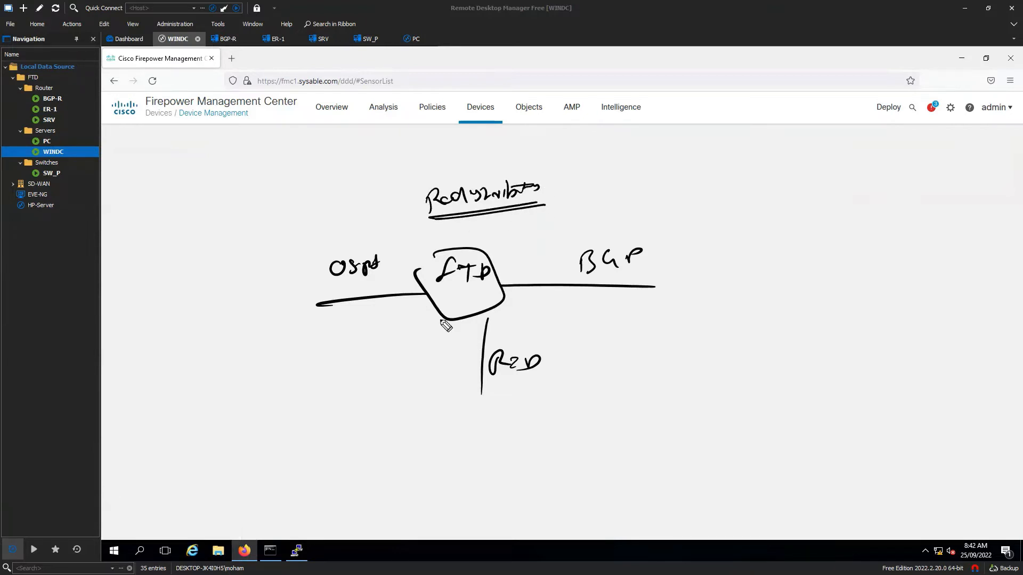
{"action": "mouse_move", "coordinate": [396, 293]}
{"action": "left_mouse_down"}
{"action": "mouse_move", "coordinate": [537, 273]}
{"action": "mouse_move", "coordinate": [408, 280]}
{"action": "mouse_move", "coordinate": [398, 291]}
{"action": "left_mouse_up"}
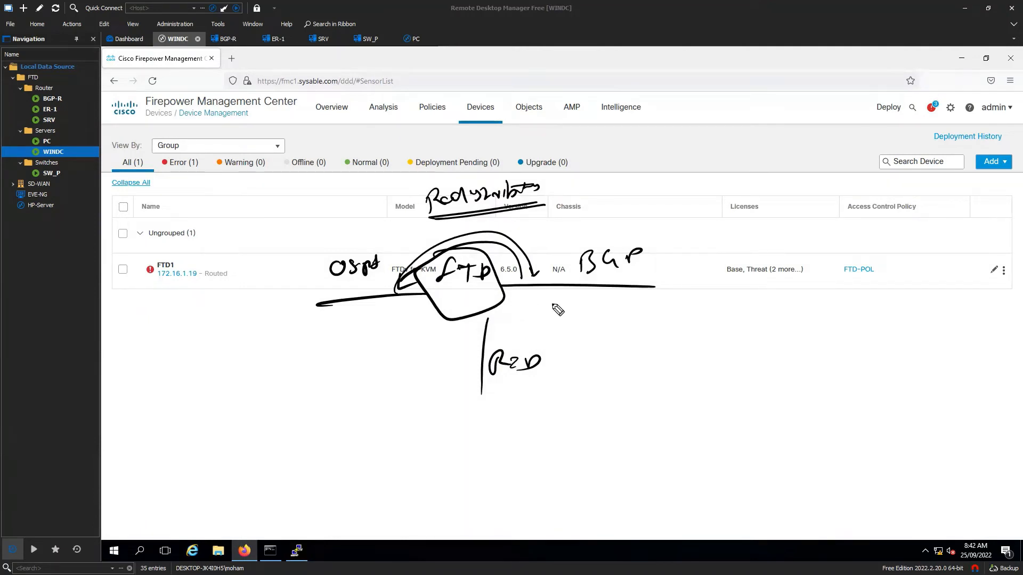
- Add a second-site oval at the BGP end, an OSPF Routes loop, and a cross under BGP
{"action": "mouse_move", "coordinate": [676, 263]}
{"action": "left_mouse_down"}
{"action": "mouse_move", "coordinate": [734, 302]}
{"action": "mouse_move", "coordinate": [699, 263]}
{"action": "mouse_move", "coordinate": [682, 286]}
{"action": "left_mouse_up"}
{"action": "mouse_move", "coordinate": [703, 275]}
{"action": "left_mouse_down"}
{"action": "mouse_move", "coordinate": [697, 286]}
{"action": "mouse_move", "coordinate": [723, 282]}
{"action": "left_mouse_up"}
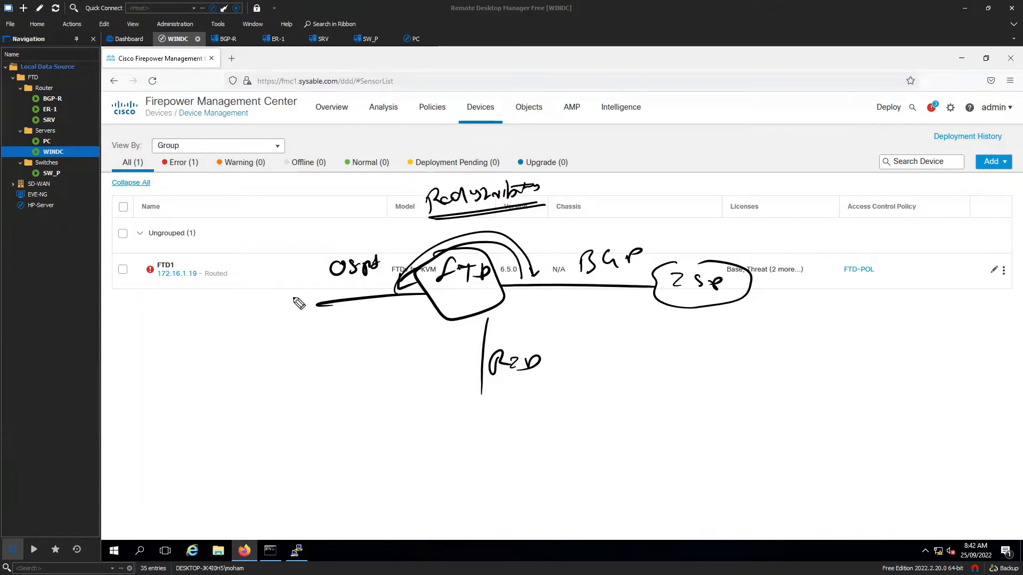
{"action": "left_click_drag", "start_coordinate": [266, 308], "coordinate": [301, 314]}
{"action": "mouse_move", "coordinate": [259, 349]}
{"action": "left_mouse_down"}
{"action": "mouse_move", "coordinate": [273, 336]}
{"action": "mouse_move", "coordinate": [487, 337]}
{"action": "mouse_move", "coordinate": [543, 293]}
{"action": "mouse_move", "coordinate": [542, 303]}
{"action": "left_mouse_up"}
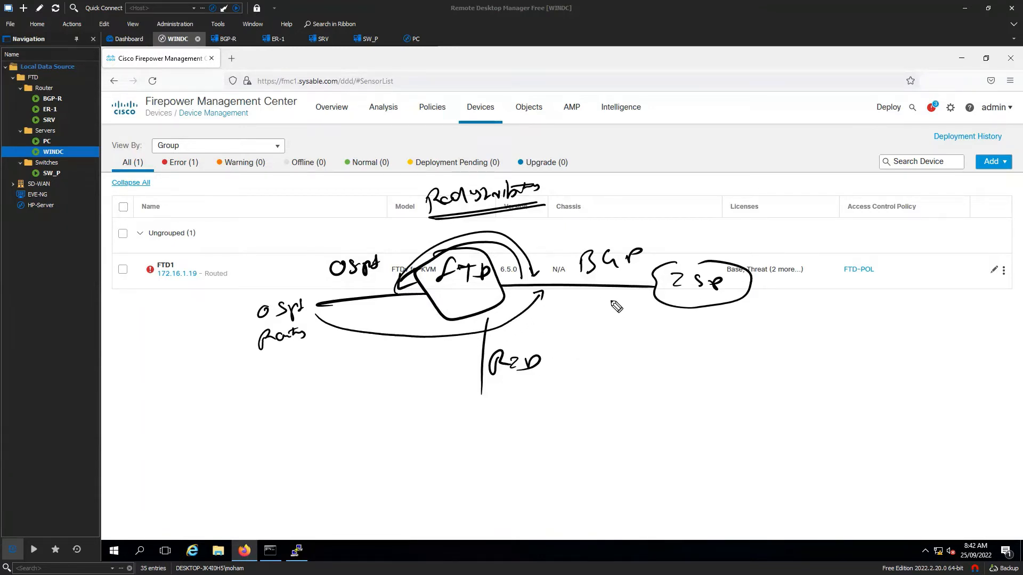
{"action": "mouse_move", "coordinate": [591, 294]}
{"action": "left_mouse_down"}
{"action": "mouse_move", "coordinate": [611, 306]}
{"action": "mouse_move", "coordinate": [584, 302]}
{"action": "left_mouse_up"}
- Draw arrows between FTD and OSPF and write an underlined 'Default Route' label
{"action": "mouse_move", "coordinate": [431, 307]}
{"action": "left_mouse_down"}
{"action": "mouse_move", "coordinate": [373, 313]}
{"action": "mouse_move", "coordinate": [394, 319]}
{"action": "left_mouse_up"}
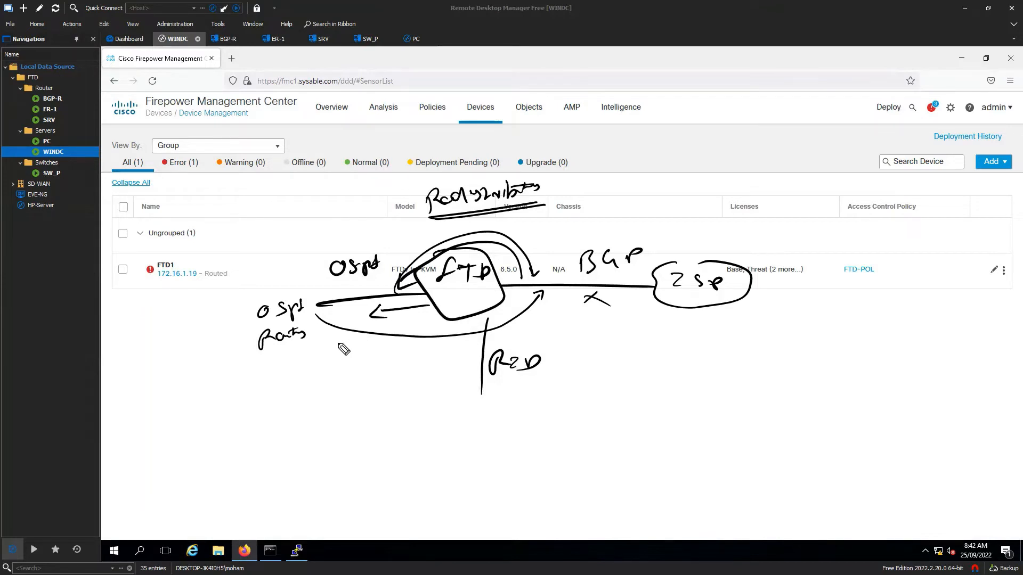
{"action": "mouse_move", "coordinate": [327, 342]}
{"action": "left_mouse_down"}
{"action": "mouse_move", "coordinate": [327, 354]}
{"action": "mouse_move", "coordinate": [347, 356]}
{"action": "mouse_move", "coordinate": [421, 345]}
{"action": "left_mouse_up"}
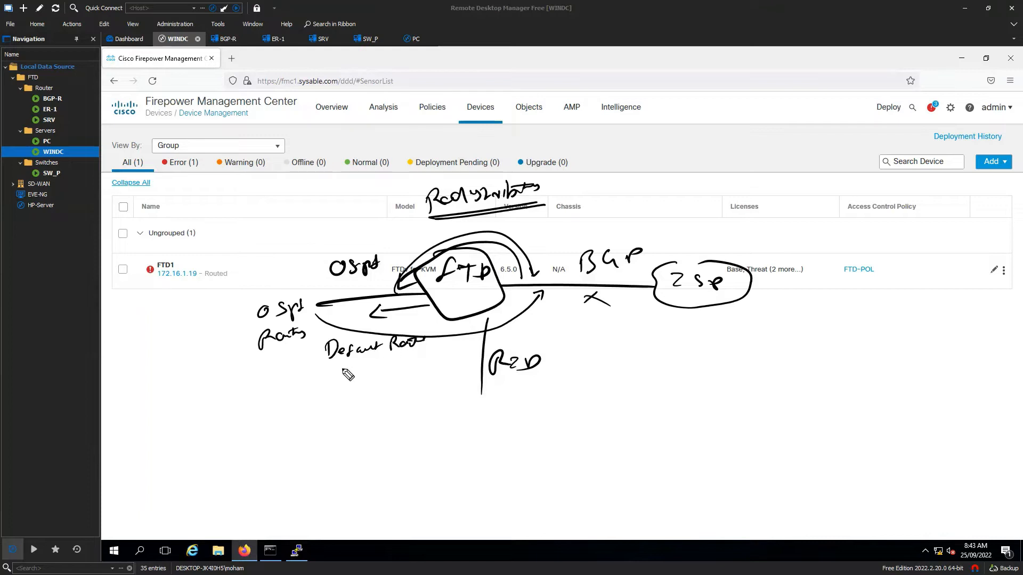
{"action": "left_click_drag", "start_coordinate": [318, 372], "coordinate": [411, 362]}
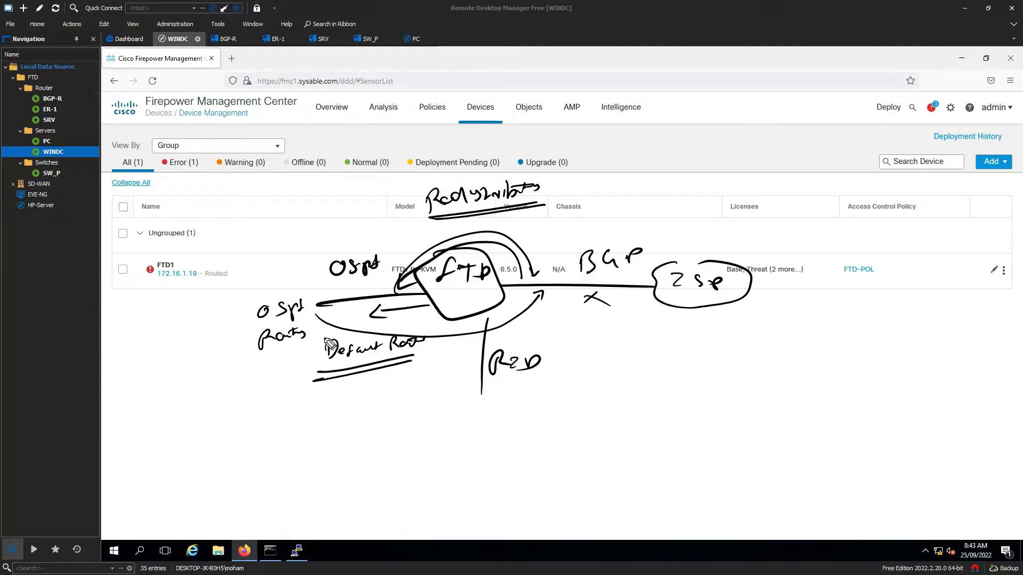
{"action": "mouse_move", "coordinate": [307, 297]}
{"action": "left_mouse_down"}
{"action": "mouse_move", "coordinate": [394, 285]}
{"action": "mouse_move", "coordinate": [387, 293]}
{"action": "left_mouse_up"}
{"action": "mouse_move", "coordinate": [493, 387]}
{"action": "left_mouse_down"}
{"action": "mouse_move", "coordinate": [512, 391]}
{"action": "mouse_move", "coordinate": [502, 393]}
{"action": "left_mouse_up"}
{"action": "left_click_drag", "start_coordinate": [525, 375], "coordinate": [526, 368]}
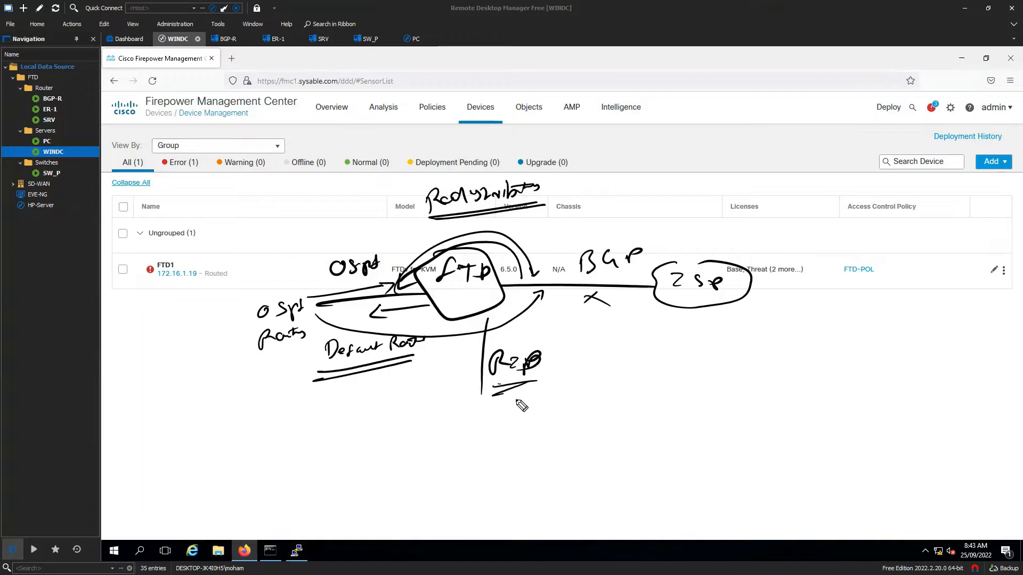
{"action": "mouse_move", "coordinate": [417, 308]}
{"action": "left_mouse_down"}
{"action": "mouse_move", "coordinate": [442, 348]}
{"action": "mouse_move", "coordinate": [462, 345]}
{"action": "mouse_move", "coordinate": [445, 325]}
{"action": "mouse_move", "coordinate": [460, 341]}
{"action": "left_mouse_up"}
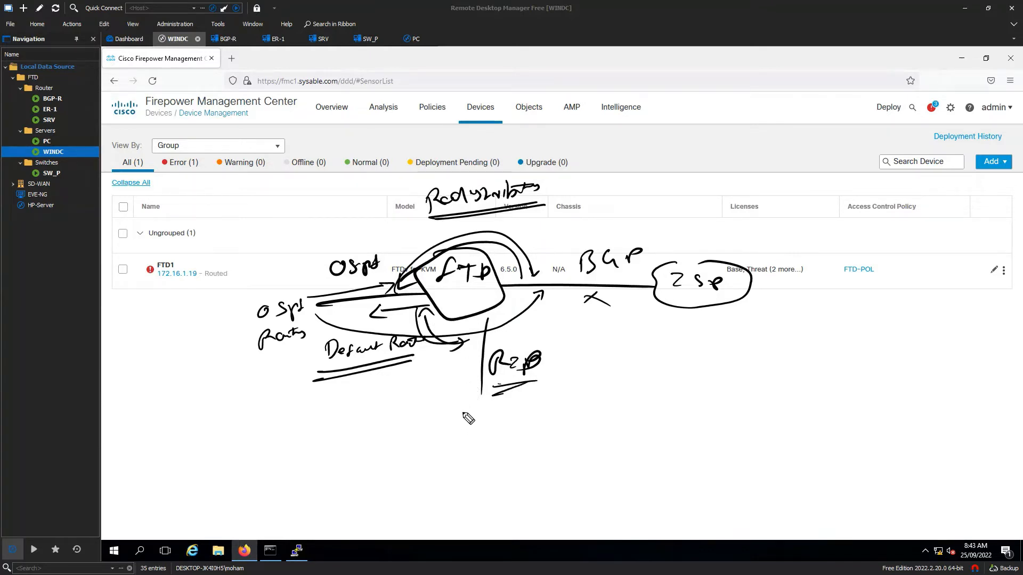
- Sketch two bracketed route lists, label them 'Route', and add an arrow below FTD
{"action": "mouse_move", "coordinate": [549, 400]}
{"action": "left_mouse_down"}
{"action": "mouse_move", "coordinate": [607, 408]}
{"action": "mouse_move", "coordinate": [634, 431]}
{"action": "mouse_move", "coordinate": [627, 462]}
{"action": "mouse_move", "coordinate": [654, 478]}
{"action": "left_mouse_up"}
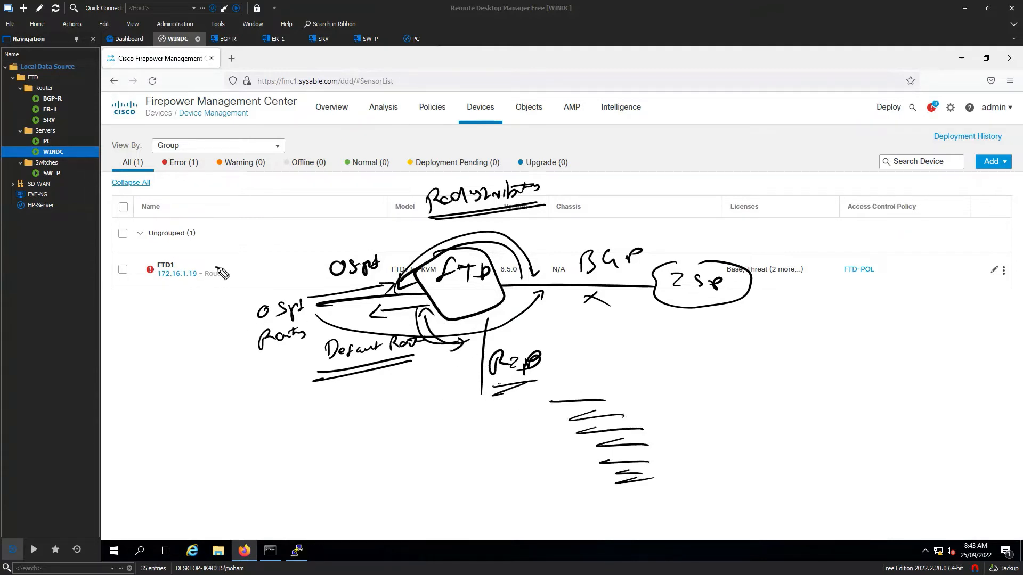
{"action": "mouse_move", "coordinate": [213, 265]}
{"action": "left_mouse_down"}
{"action": "mouse_move", "coordinate": [234, 282]}
{"action": "mouse_move", "coordinate": [224, 322]}
{"action": "left_mouse_up"}
{"action": "mouse_move", "coordinate": [245, 231]}
{"action": "left_mouse_down"}
{"action": "mouse_move", "coordinate": [179, 293]}
{"action": "mouse_move", "coordinate": [224, 378]}
{"action": "left_mouse_up"}
{"action": "left_click_drag", "start_coordinate": [175, 405], "coordinate": [240, 418]}
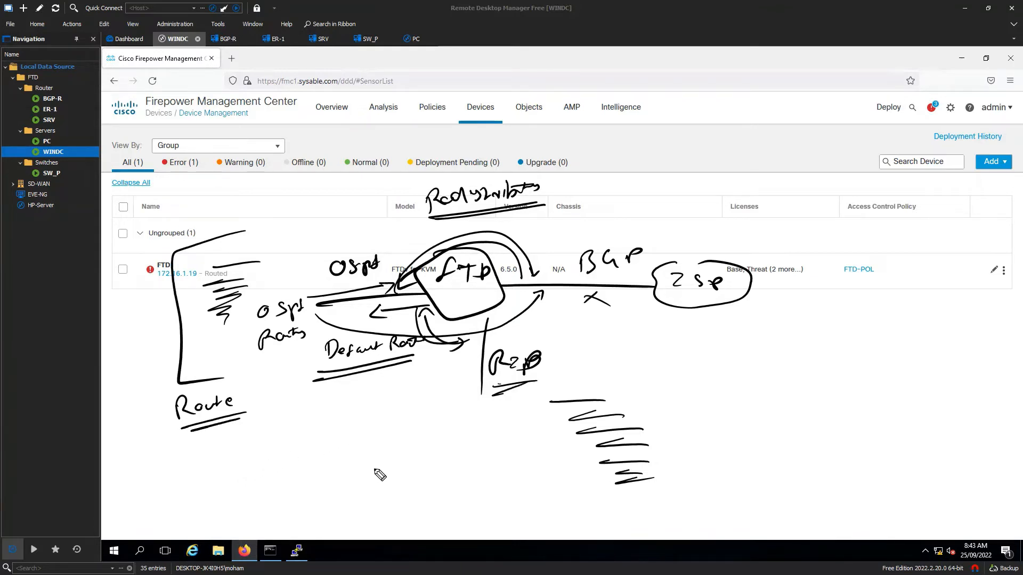
{"action": "mouse_move", "coordinate": [645, 372]}
{"action": "left_mouse_down"}
{"action": "mouse_move", "coordinate": [709, 494]}
{"action": "mouse_move", "coordinate": [677, 499]}
{"action": "left_mouse_up"}
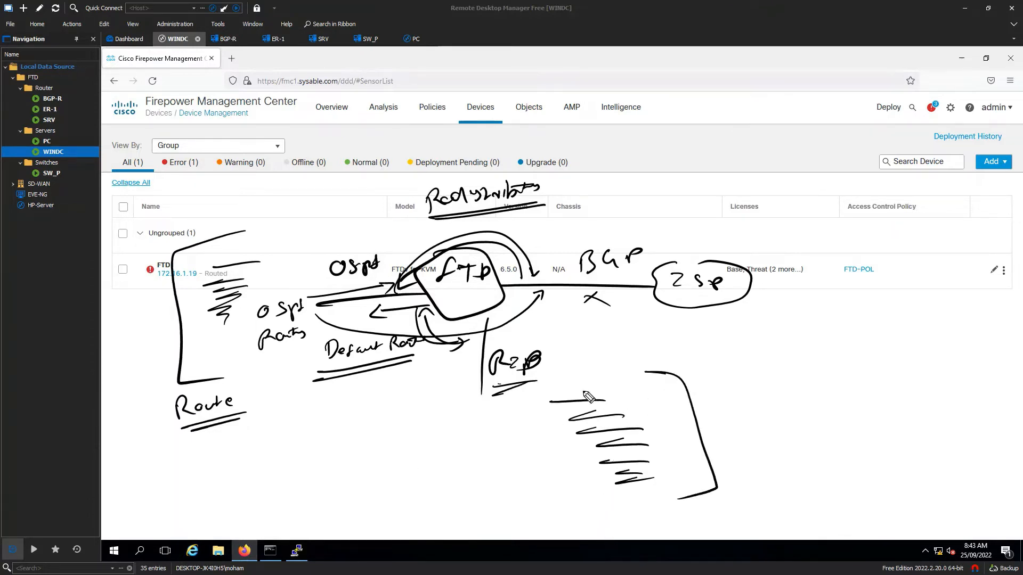
{"action": "left_click_drag", "start_coordinate": [512, 318], "coordinate": [518, 335]}
- Write route counts 10 and 20 beside the route lists and close the bracket
{"action": "left_click_drag", "start_coordinate": [202, 215], "coordinate": [200, 229]}
{"action": "left_click_drag", "start_coordinate": [199, 220], "coordinate": [205, 218]}
{"action": "left_click_drag", "start_coordinate": [209, 218], "coordinate": [208, 219]}
{"action": "left_click_drag", "start_coordinate": [702, 390], "coordinate": [713, 404]}
{"action": "left_click_drag", "start_coordinate": [722, 392], "coordinate": [722, 393]}
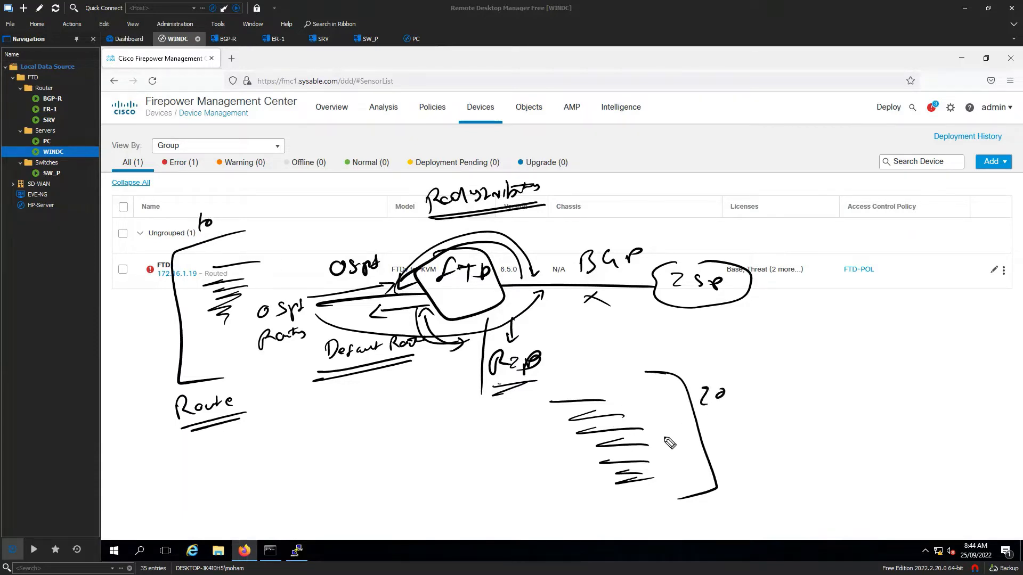
{"action": "left_click_drag", "start_coordinate": [749, 419], "coordinate": [697, 442]}
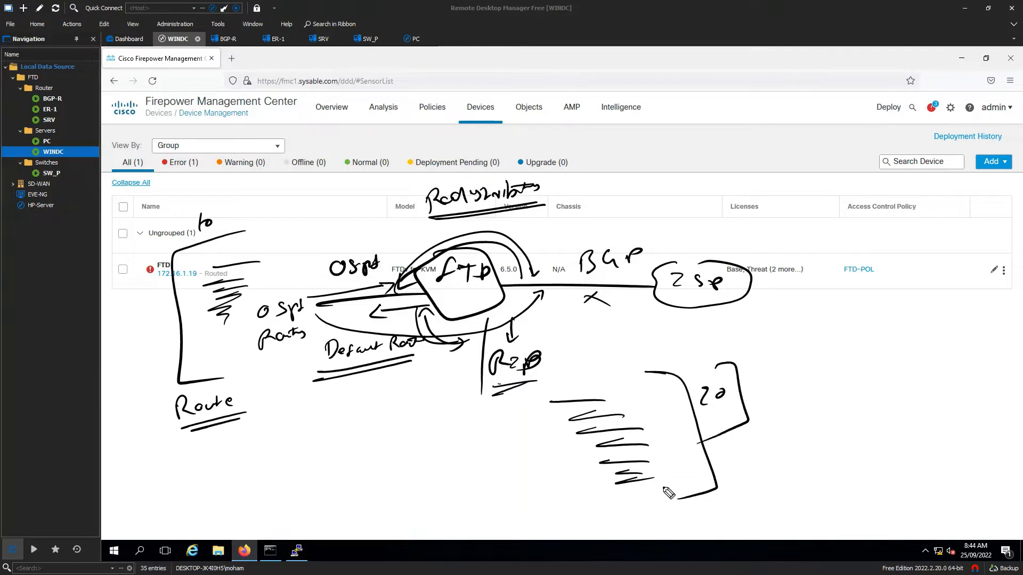
{"action": "mouse_move", "coordinate": [217, 185]}
{"action": "left_mouse_down"}
{"action": "mouse_move", "coordinate": [179, 212]}
{"action": "mouse_move", "coordinate": [178, 243]}
{"action": "left_mouse_up"}
- Note CPU and RAM, underlined, beneath the sketch
{"action": "left_click_drag", "start_coordinate": [324, 403], "coordinate": [320, 416]}
{"action": "left_click_drag", "start_coordinate": [329, 415], "coordinate": [355, 397]}
{"action": "left_click_drag", "start_coordinate": [306, 432], "coordinate": [370, 418]}
{"action": "mouse_move", "coordinate": [325, 448]}
{"action": "left_mouse_down"}
{"action": "mouse_move", "coordinate": [360, 436]}
{"action": "mouse_move", "coordinate": [323, 461]}
{"action": "mouse_move", "coordinate": [374, 473]}
{"action": "left_mouse_up"}
{"action": "left_click_drag", "start_coordinate": [323, 494], "coordinate": [379, 479]}
{"action": "left_click_drag", "start_coordinate": [323, 500], "coordinate": [380, 482]}
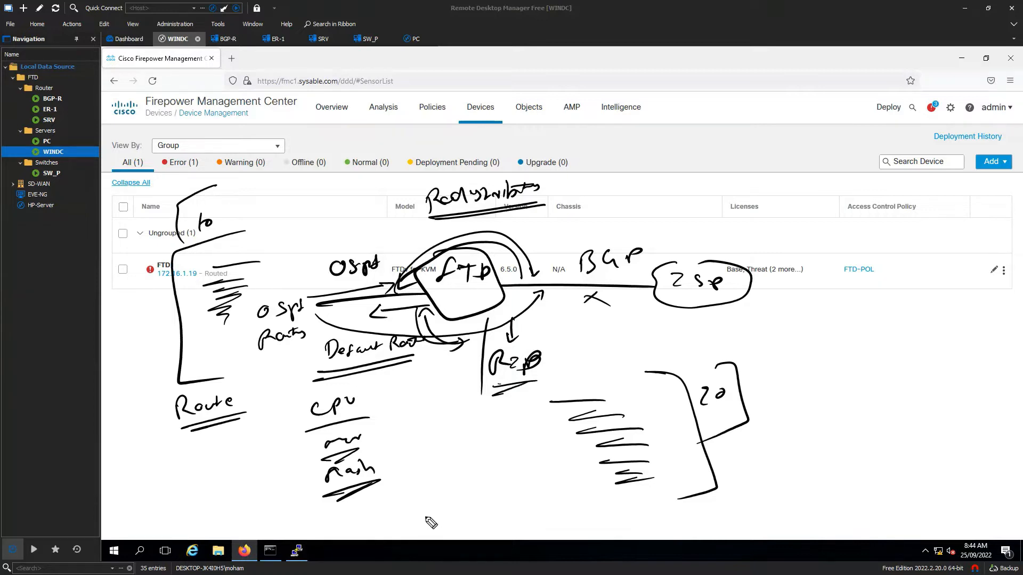
- Sketch a third list of six route lines on the right
{"action": "left_click_drag", "start_coordinate": [851, 372], "coordinate": [984, 368]}
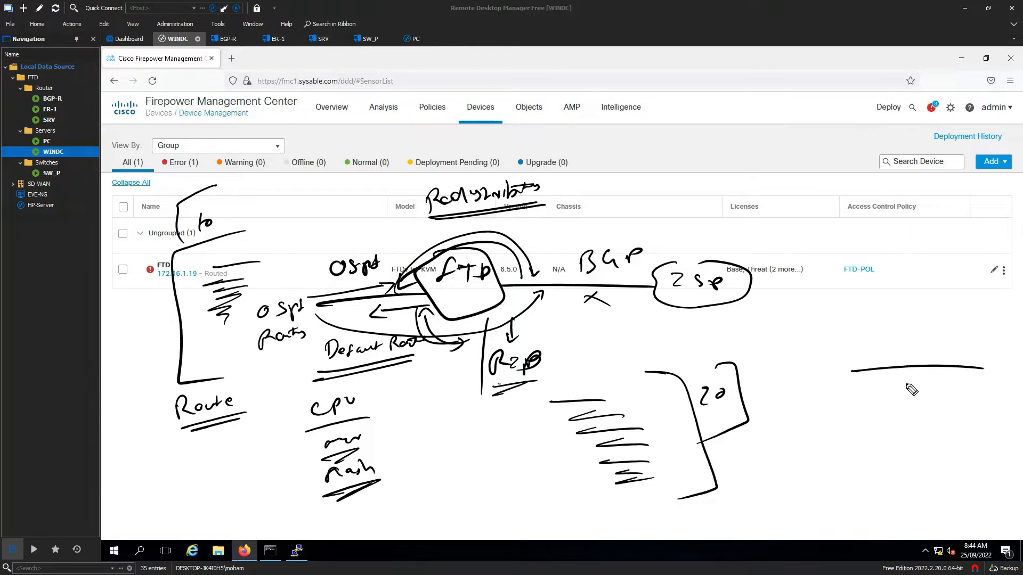
{"action": "left_click_drag", "start_coordinate": [871, 387], "coordinate": [978, 384]}
{"action": "left_click_drag", "start_coordinate": [869, 419], "coordinate": [977, 417]}
{"action": "left_click_drag", "start_coordinate": [871, 448], "coordinate": [967, 445]}
{"action": "left_click_drag", "start_coordinate": [874, 471], "coordinate": [975, 470]}
{"action": "left_click_drag", "start_coordinate": [912, 489], "coordinate": [971, 485]}
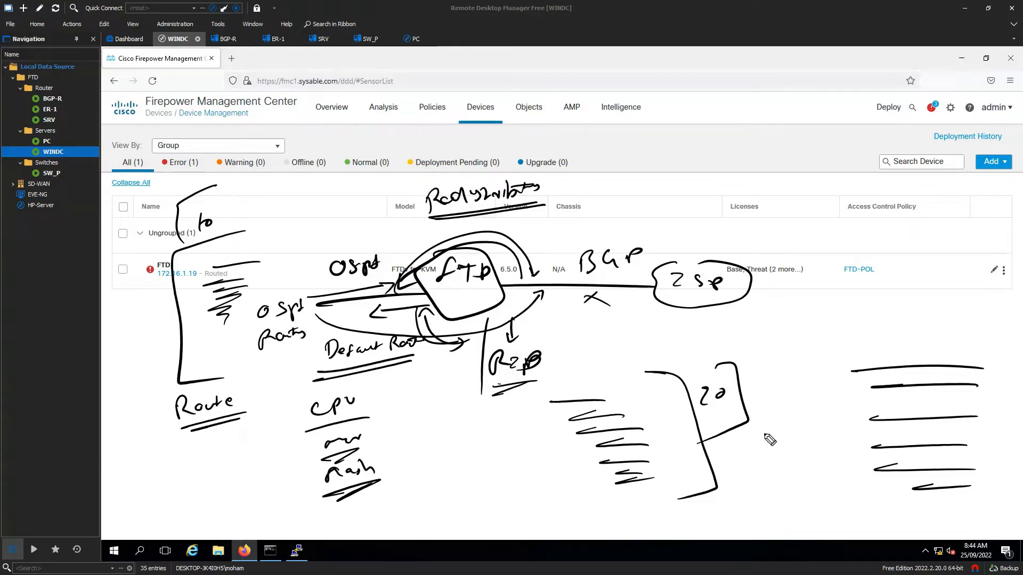
- Add arrows into FTD, the 10+20 → 30 FTD total and ticks, then clear the sketch
{"action": "left_click_drag", "start_coordinate": [445, 398], "coordinate": [458, 341]}
{"action": "mouse_move", "coordinate": [310, 292]}
{"action": "left_mouse_down"}
{"action": "mouse_move", "coordinate": [393, 281]}
{"action": "mouse_move", "coordinate": [386, 296]}
{"action": "left_mouse_up"}
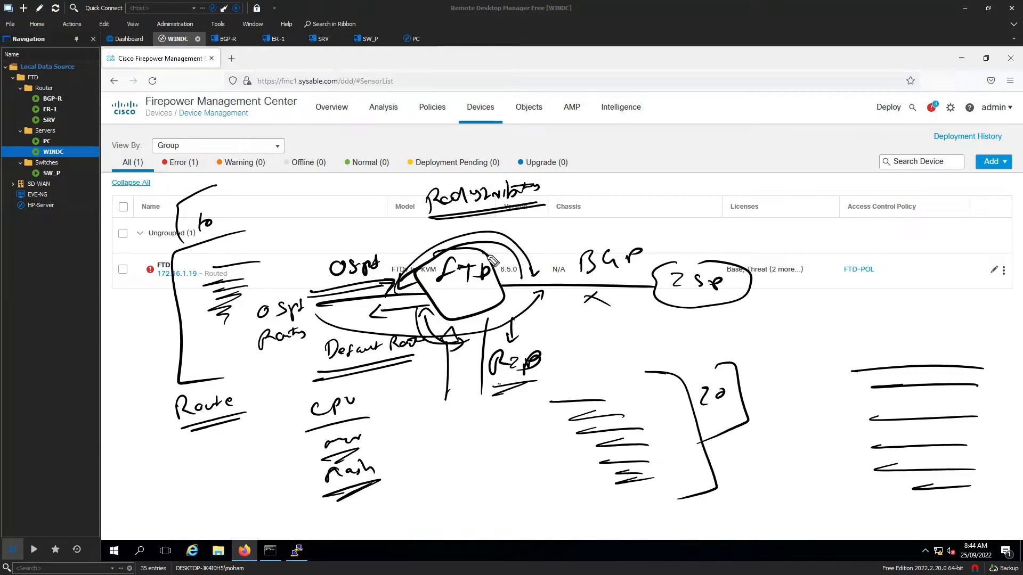
{"action": "left_click_drag", "start_coordinate": [484, 251], "coordinate": [563, 229]}
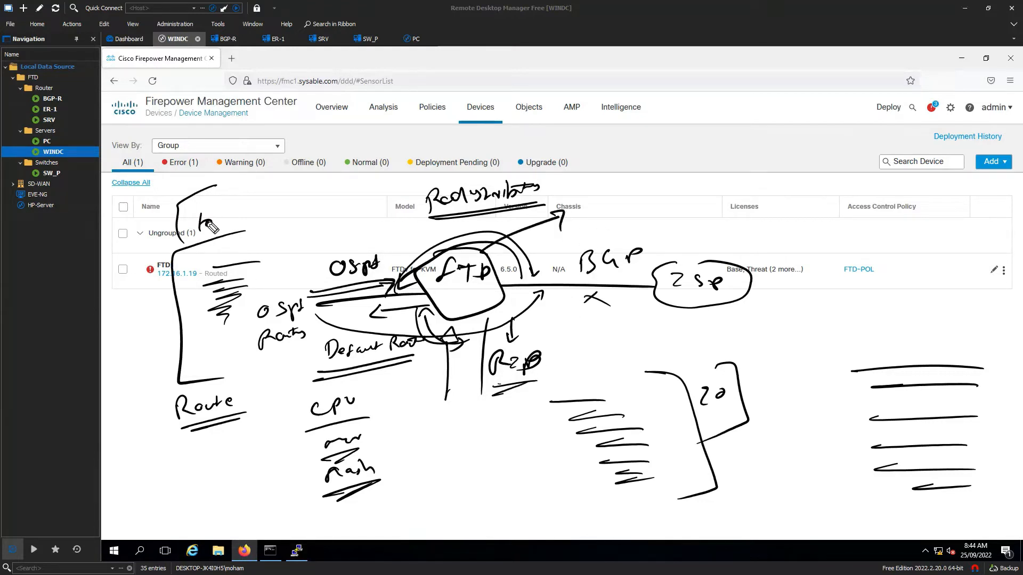
{"action": "mouse_move", "coordinate": [212, 224]}
{"action": "left_mouse_down"}
{"action": "mouse_move", "coordinate": [198, 240]}
{"action": "mouse_move", "coordinate": [211, 240]}
{"action": "left_mouse_up"}
{"action": "mouse_move", "coordinate": [573, 177]}
{"action": "left_mouse_down"}
{"action": "mouse_move", "coordinate": [571, 189]}
{"action": "mouse_move", "coordinate": [691, 171]}
{"action": "mouse_move", "coordinate": [656, 158]}
{"action": "left_mouse_up"}
{"action": "mouse_move", "coordinate": [724, 166]}
{"action": "left_mouse_down"}
{"action": "mouse_move", "coordinate": [745, 153]}
{"action": "mouse_move", "coordinate": [745, 172]}
{"action": "mouse_move", "coordinate": [756, 153]}
{"action": "mouse_move", "coordinate": [760, 171]}
{"action": "left_mouse_up"}
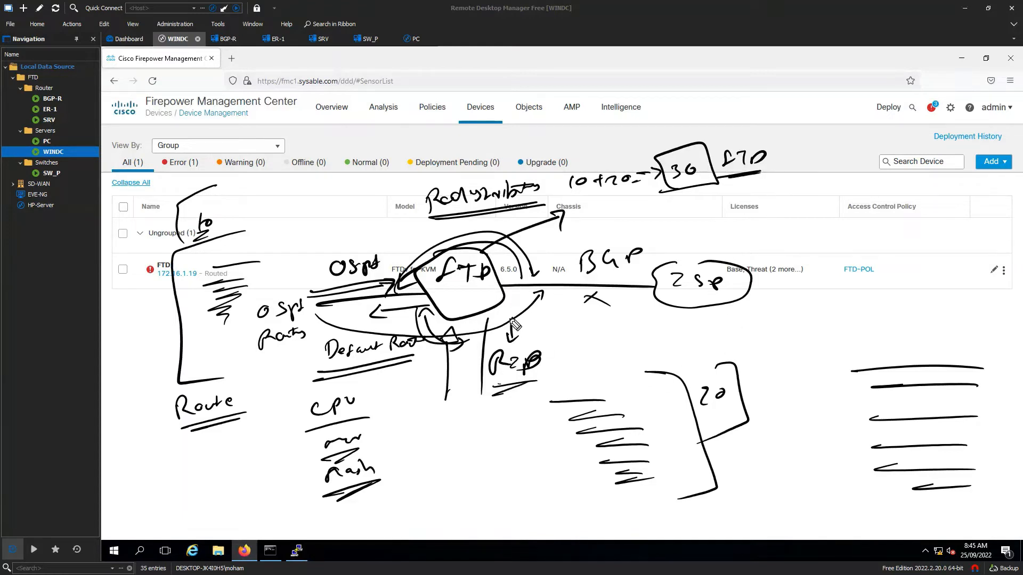
{"action": "left_click_drag", "start_coordinate": [290, 214], "coordinate": [284, 233]}
{"action": "left_click_drag", "start_coordinate": [265, 234], "coordinate": [298, 229]}
{"action": "left_click_drag", "start_coordinate": [572, 341], "coordinate": [566, 359]}
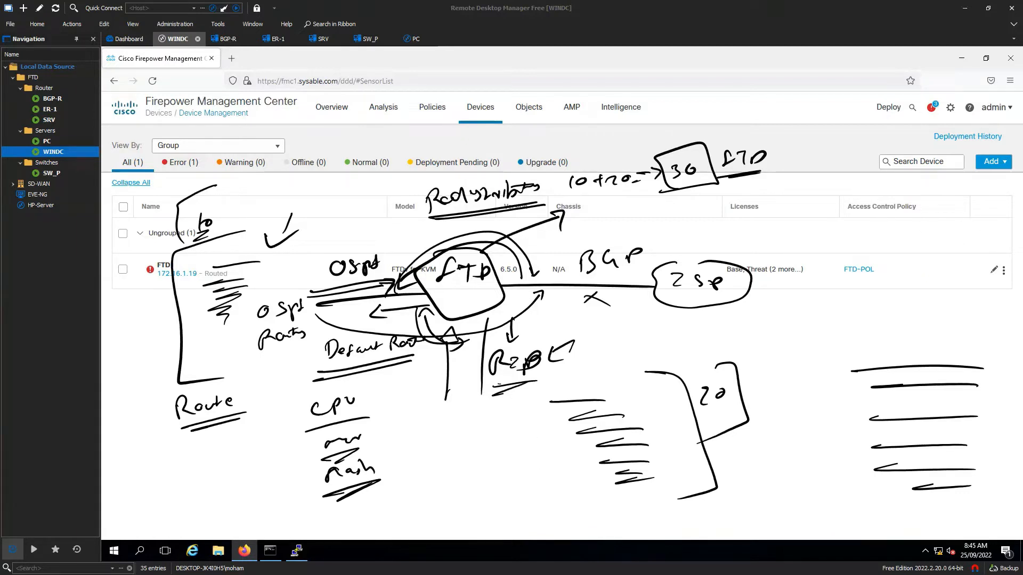
{"action": "key", "text": "Escape"}
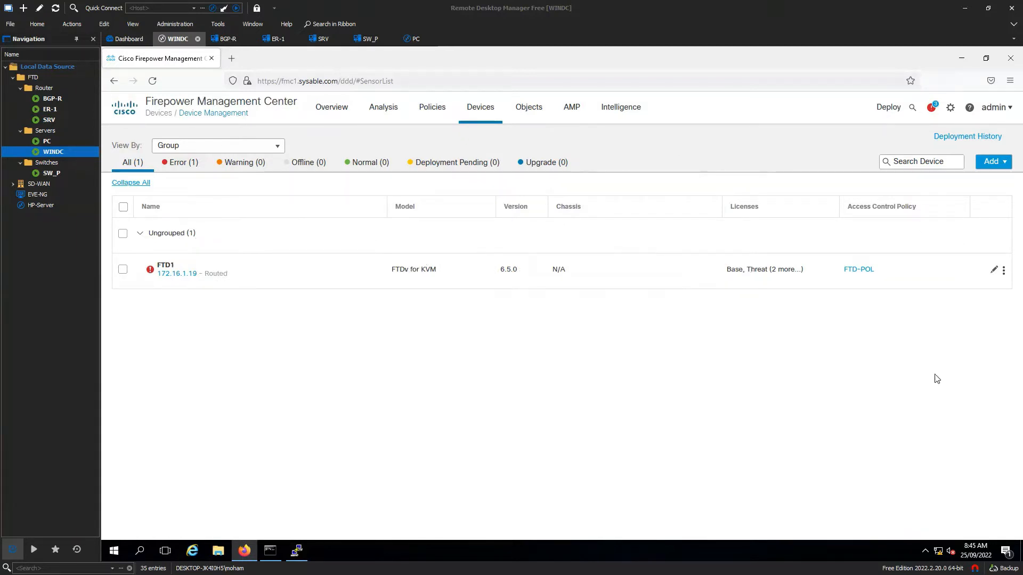
- Edit FTD1, go to Routing > Static Route, and start a new IPv4 static route
{"action": "left_click", "coordinate": [701, 356]}
{"action": "left_click", "coordinate": [998, 271]}
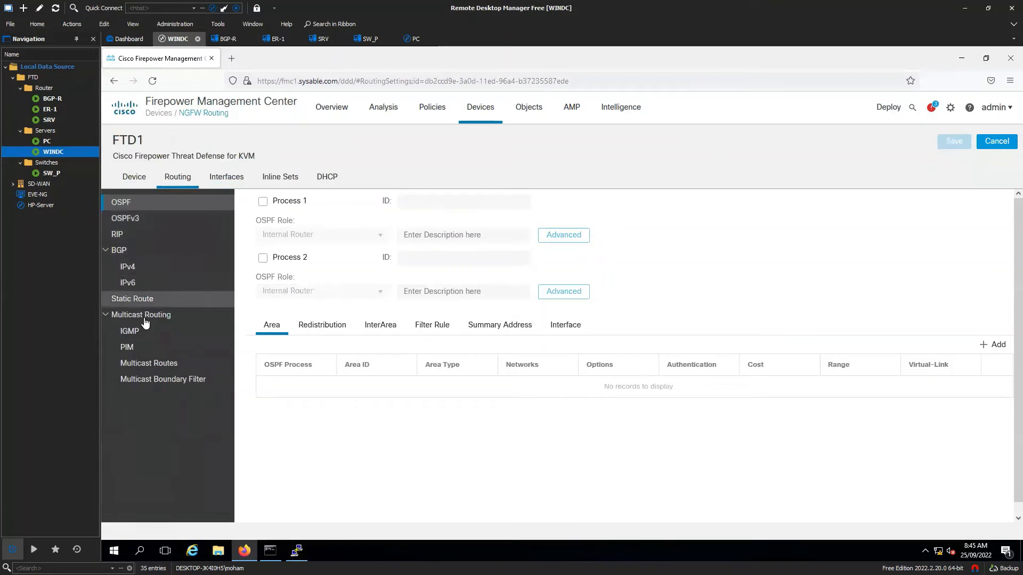
{"action": "left_click", "coordinate": [143, 301]}
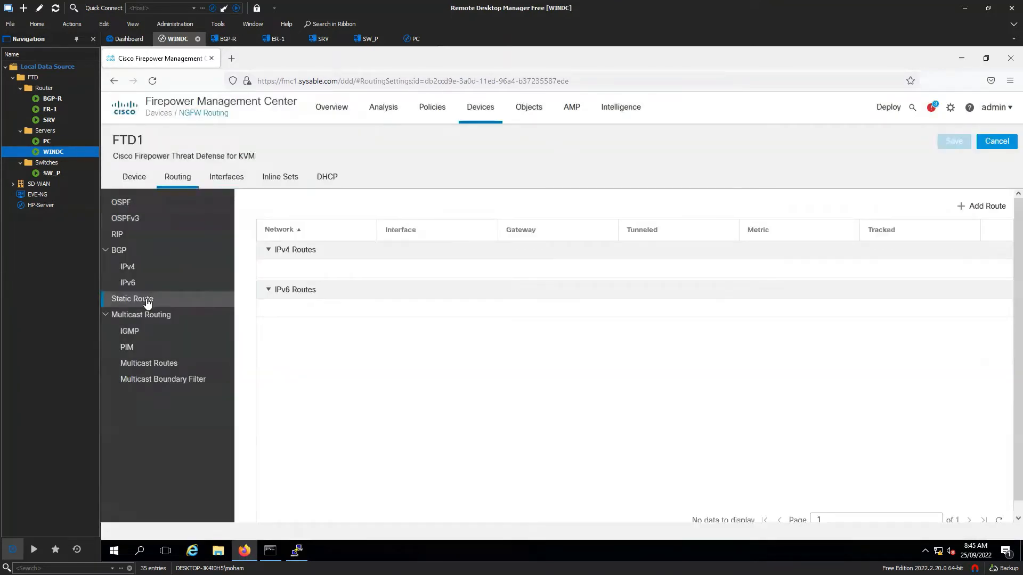
{"action": "left_click", "coordinate": [978, 208]}
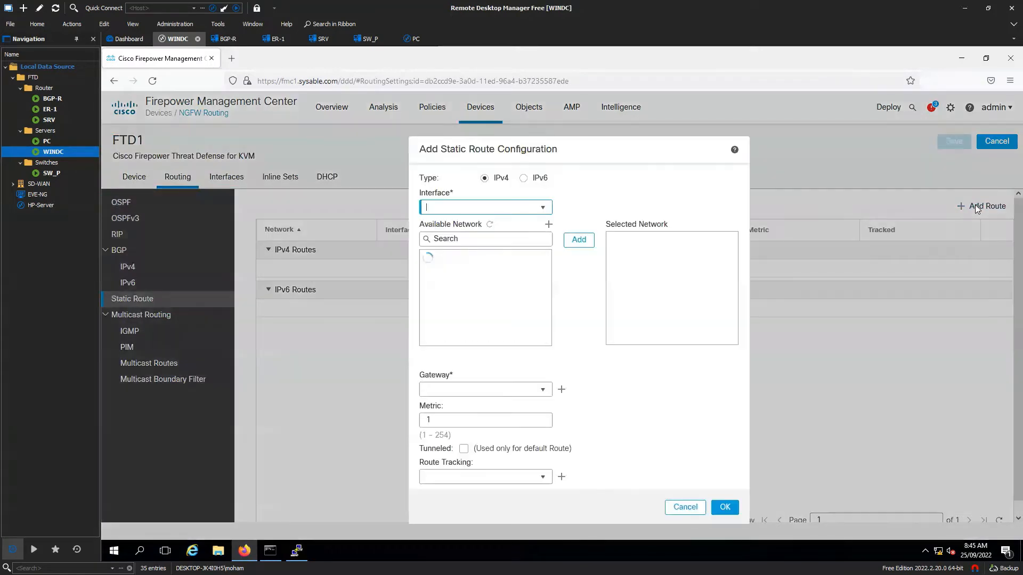
- Route out the Outside interface with any-ipv4 as the selected destination network
{"action": "left_click", "coordinate": [544, 209]}
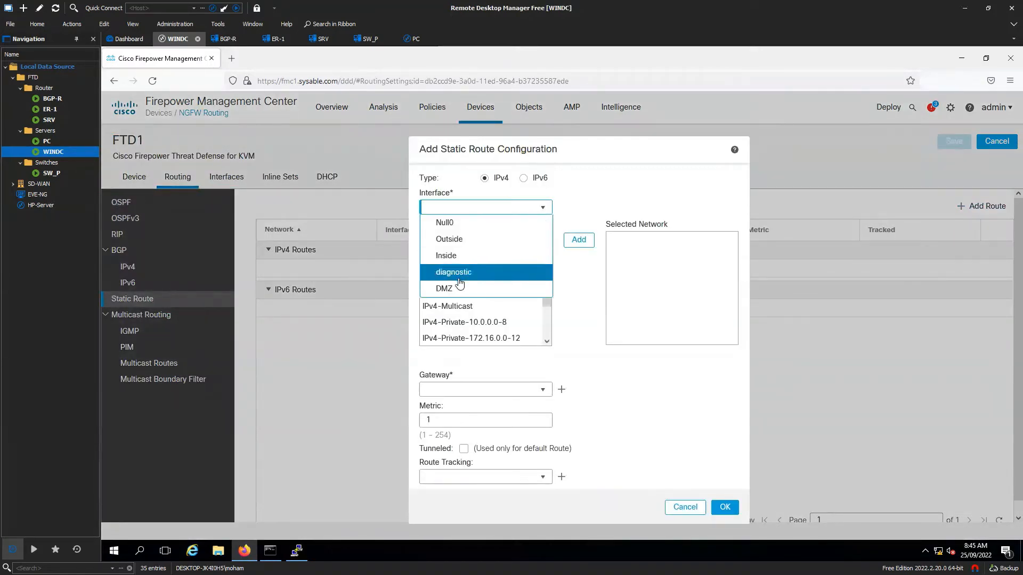
{"action": "left_click", "coordinate": [463, 241]}
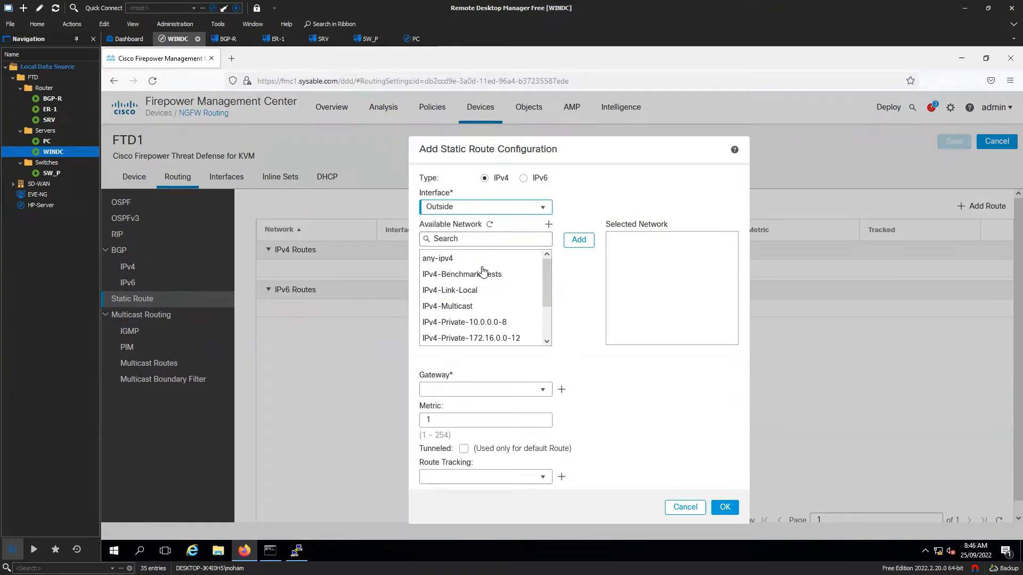
{"action": "left_click", "coordinate": [469, 258]}
{"action": "left_click", "coordinate": [579, 240]}
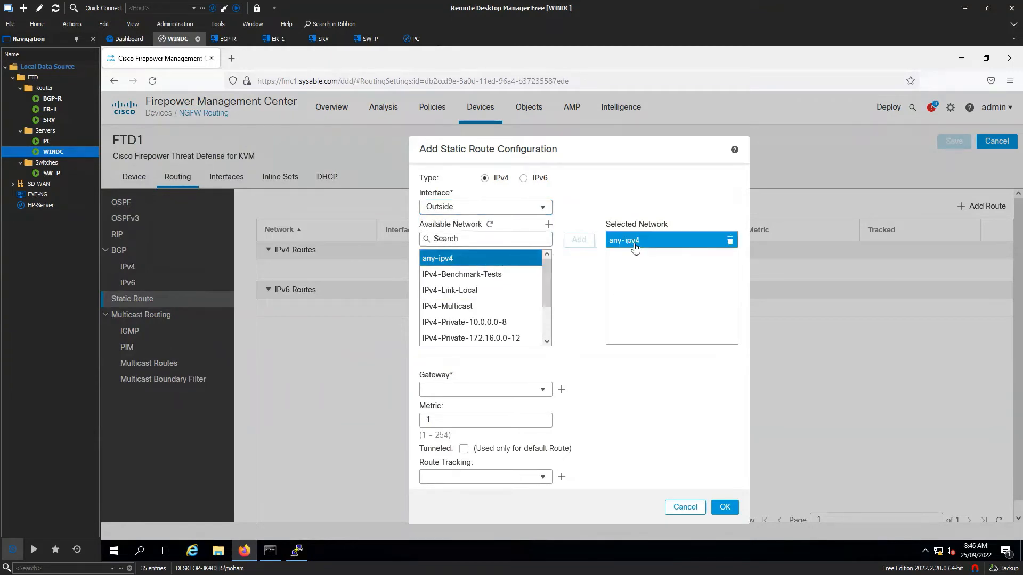
{"action": "mouse_move", "coordinate": [635, 247]}
- Enter gateway 150.1.7.2 and switch to the topology PDF window
{"action": "left_click", "coordinate": [543, 392]}
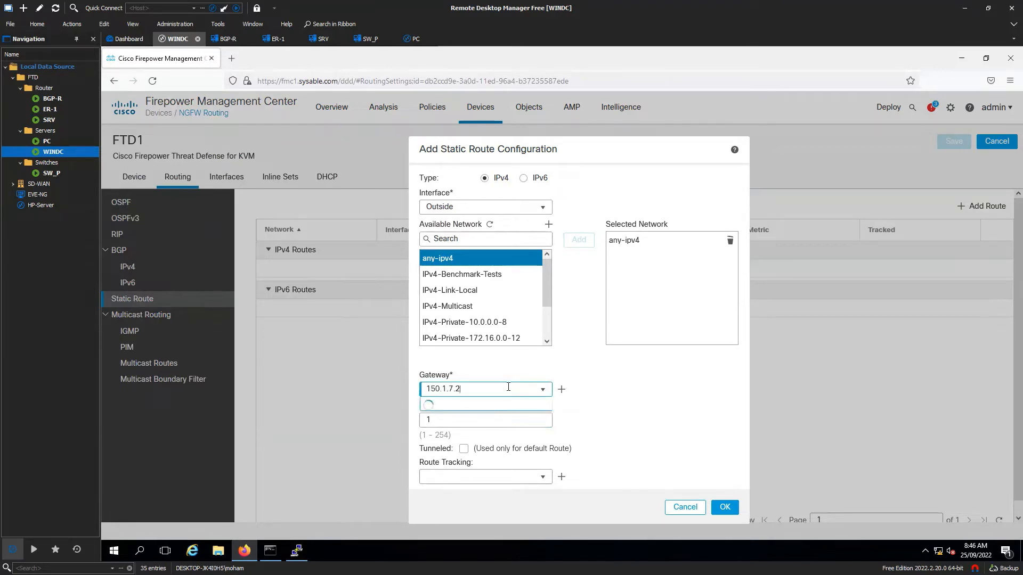
{"action": "left_click_drag", "start_coordinate": [508, 387], "coordinate": [423, 387]}
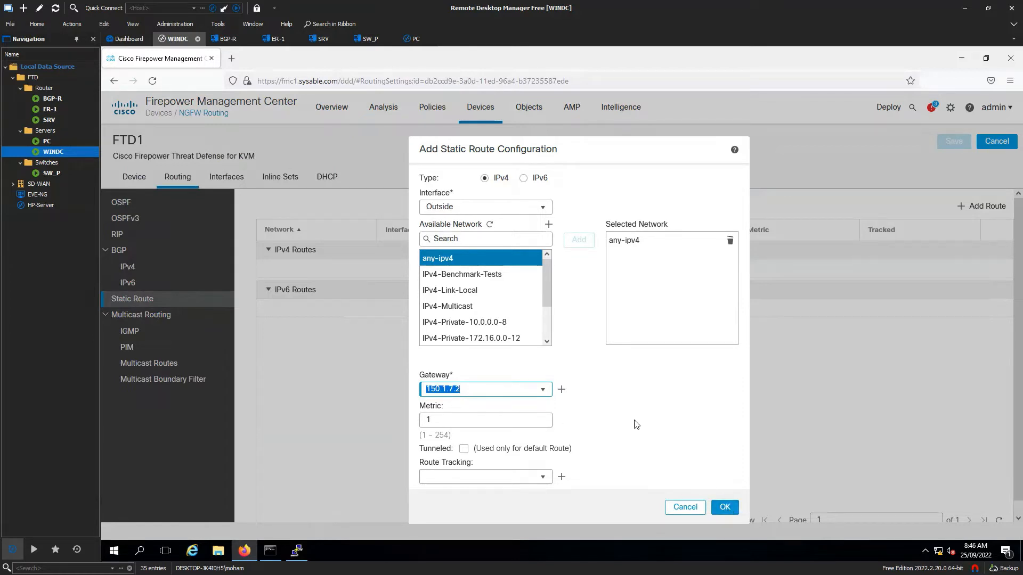
{"action": "key", "text": "alt+Tab"}
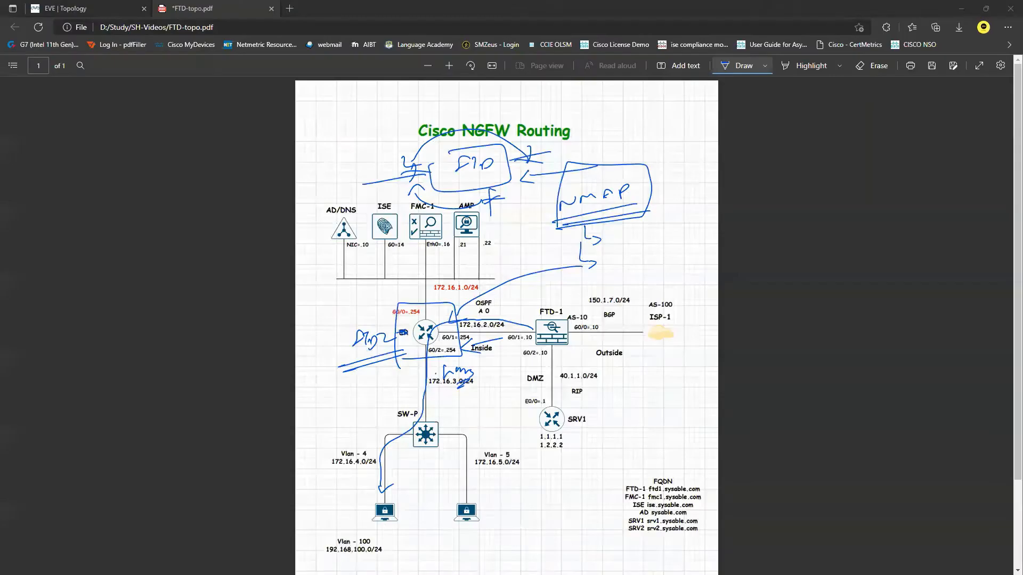
- On FTD-topo.pdf, draw an arrow by the router and circle SW-P, then return to FMC
{"action": "left_click", "coordinate": [124, 5]}
{"action": "left_click", "coordinate": [223, 11]}
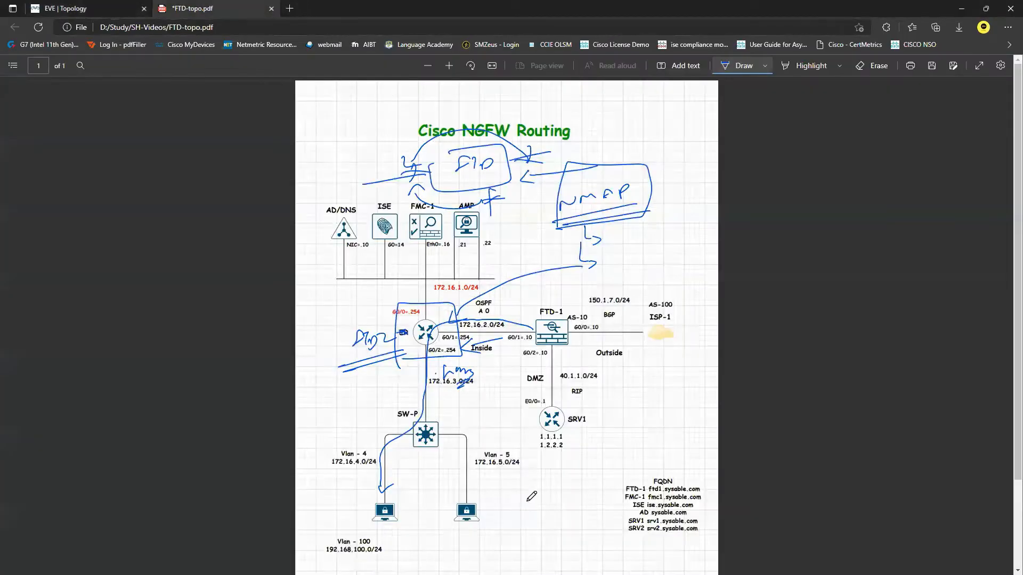
{"action": "mouse_move", "coordinate": [465, 319]}
{"action": "left_mouse_down"}
{"action": "mouse_move", "coordinate": [435, 313]}
{"action": "mouse_move", "coordinate": [446, 322]}
{"action": "left_mouse_up"}
{"action": "mouse_move", "coordinate": [450, 416]}
{"action": "left_mouse_down"}
{"action": "mouse_move", "coordinate": [393, 420]}
{"action": "mouse_move", "coordinate": [452, 448]}
{"action": "mouse_move", "coordinate": [451, 415]}
{"action": "left_mouse_up"}
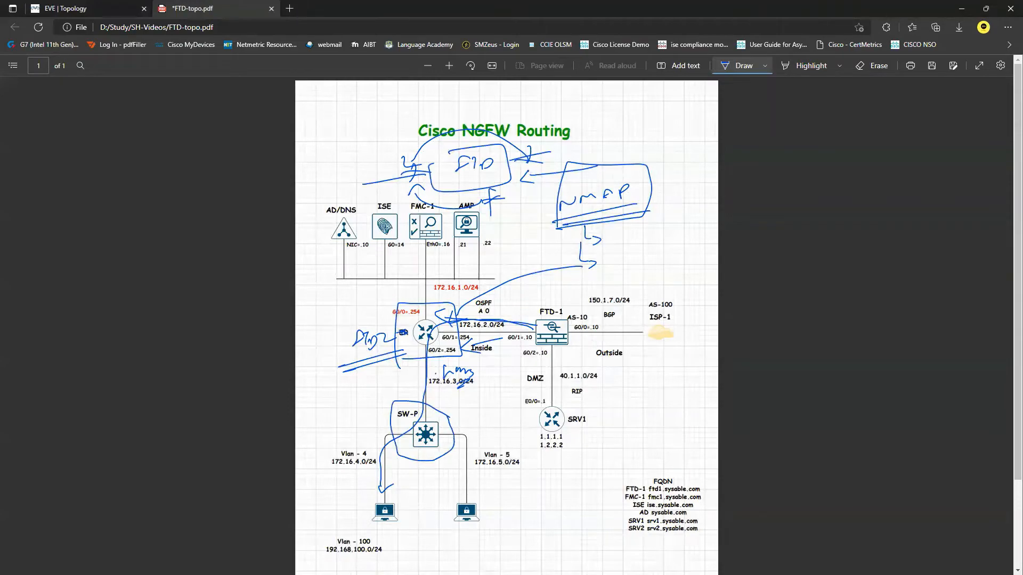
{"action": "key", "text": "alt+Tab"}
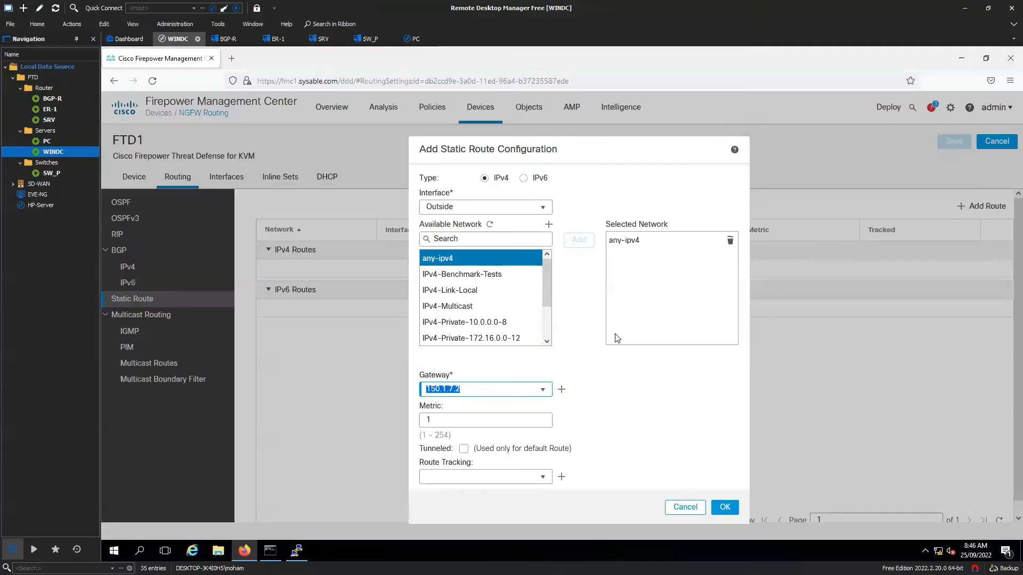
- Start a new Network object from Available Network, then cancel it
{"action": "left_click", "coordinate": [548, 224]}
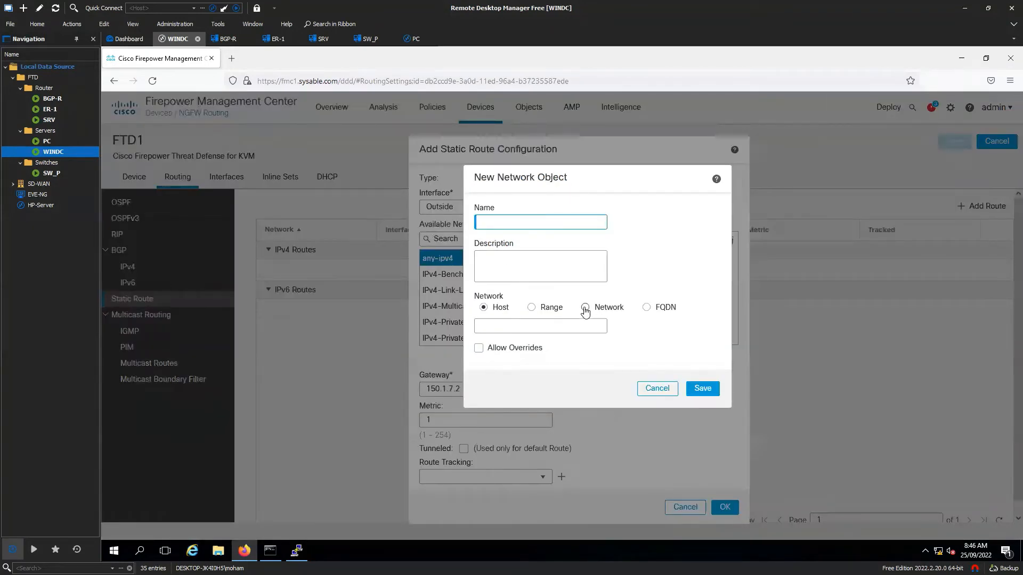
{"action": "left_click", "coordinate": [585, 309]}
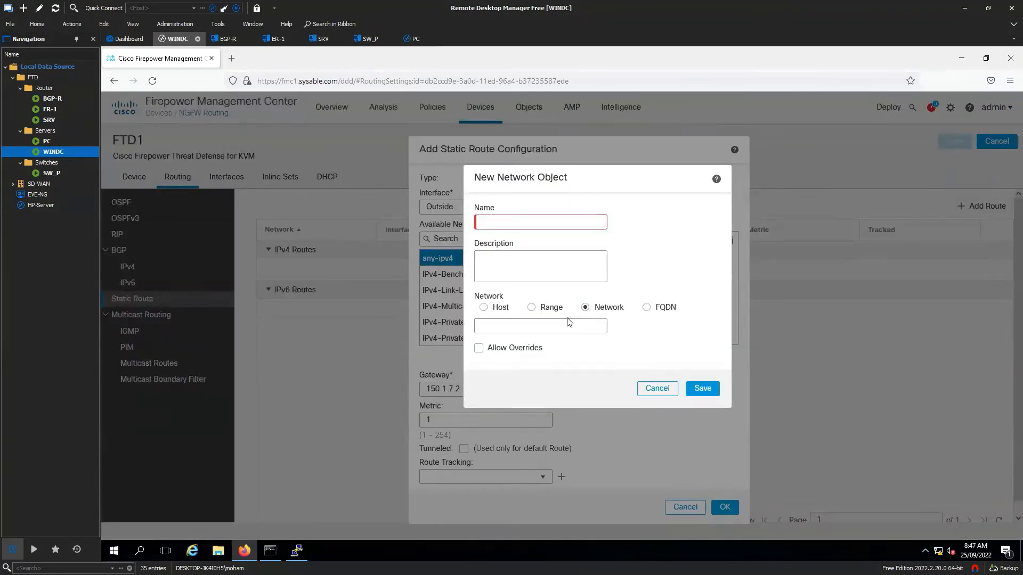
{"action": "left_click", "coordinate": [656, 388]}
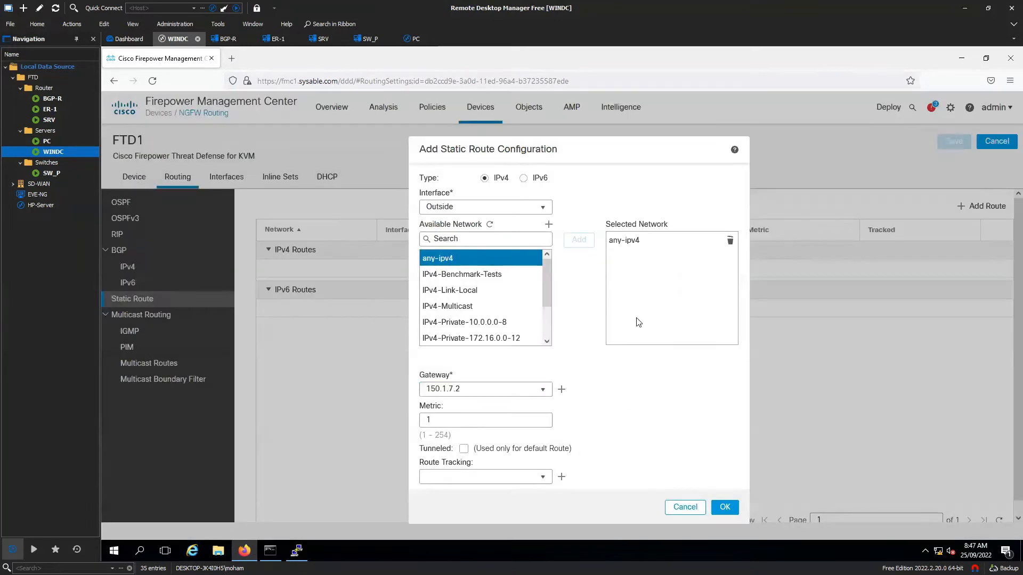
- Replace the gateway address with 172.16.2.254 and reopen the Interface list
{"action": "left_click_drag", "start_coordinate": [468, 390], "coordinate": [421, 383]}
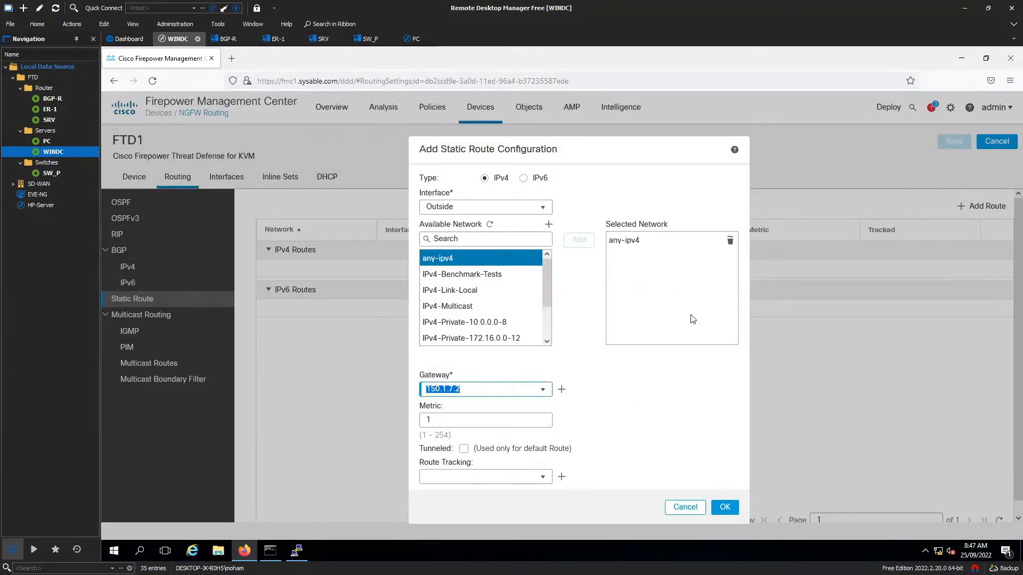
{"action": "type", "text": "1"}
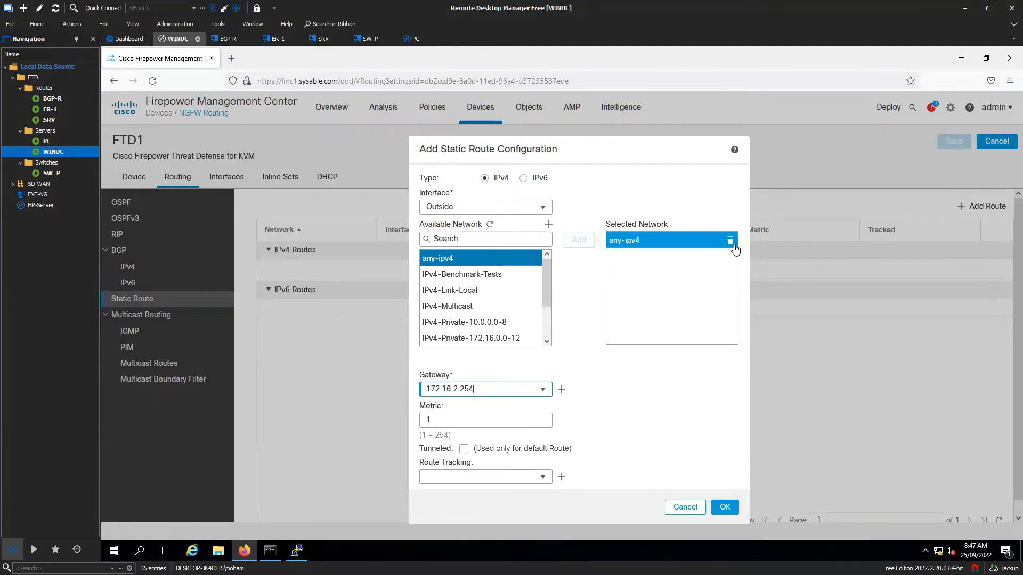
{"action": "mouse_move", "coordinate": [663, 242]}
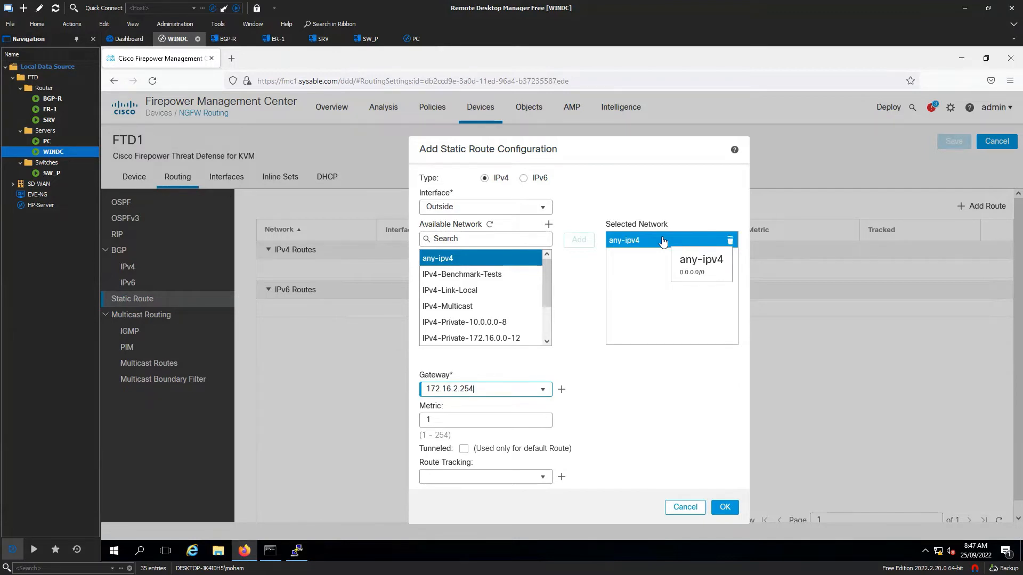
{"action": "left_click", "coordinate": [546, 207]}
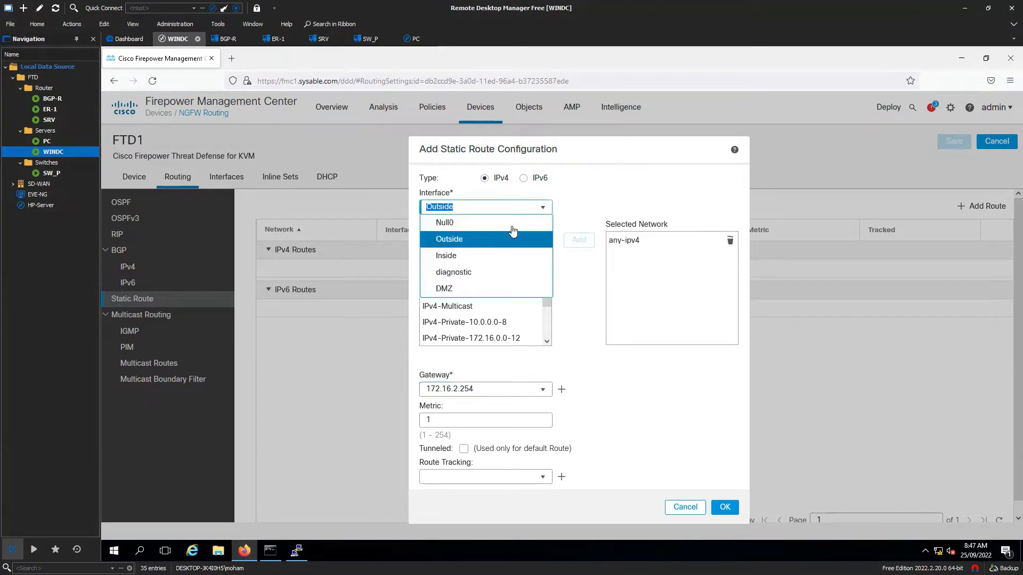
- Set the static route's interface to Inside and handwrite the intended route with its next hop
{"action": "left_click", "coordinate": [477, 258]}
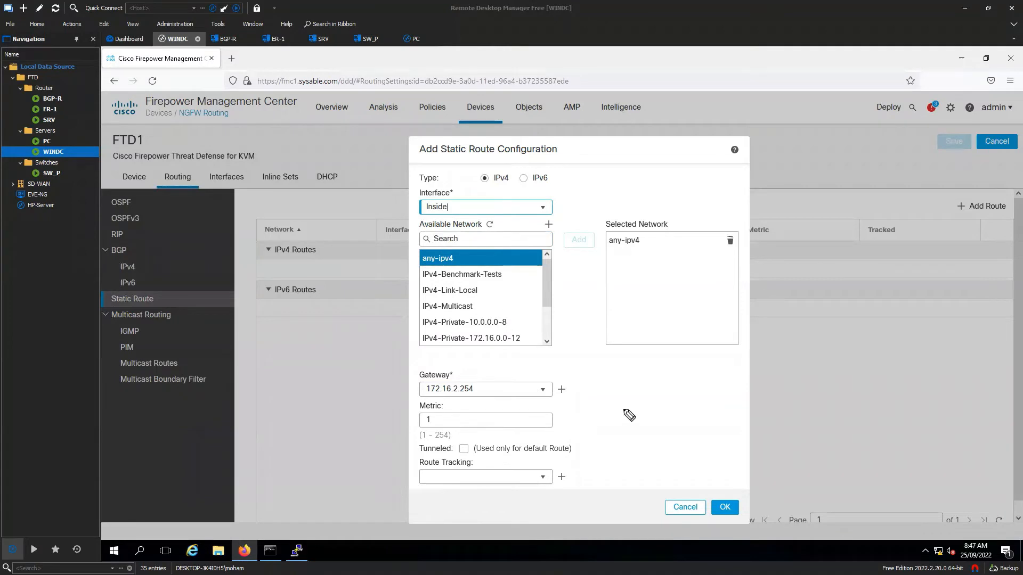
{"action": "left_click_drag", "start_coordinate": [612, 376], "coordinate": [965, 343]}
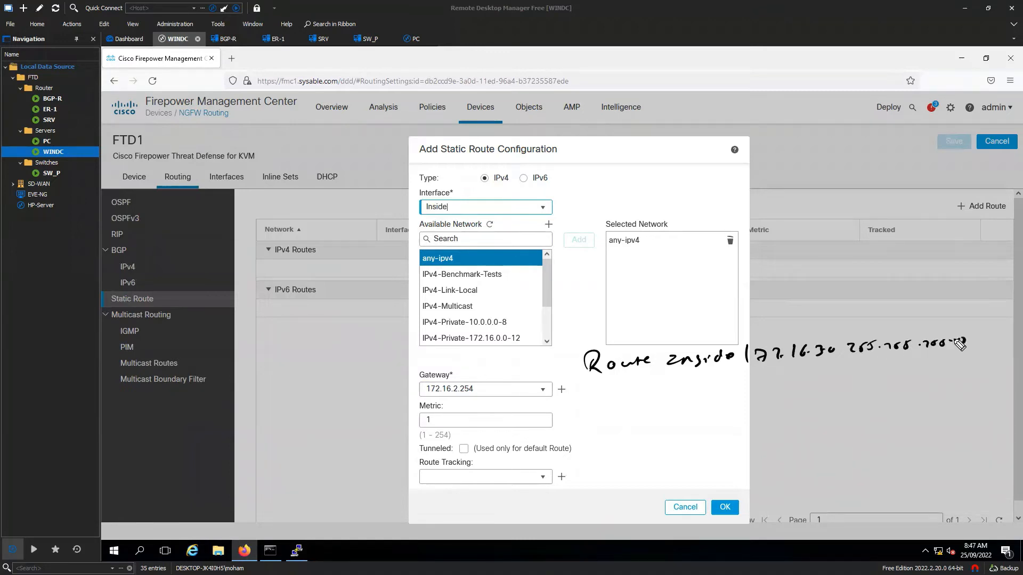
{"action": "mouse_move", "coordinate": [834, 379]}
{"action": "left_mouse_down"}
{"action": "mouse_move", "coordinate": [858, 388]}
{"action": "mouse_move", "coordinate": [957, 375]}
{"action": "left_mouse_up"}
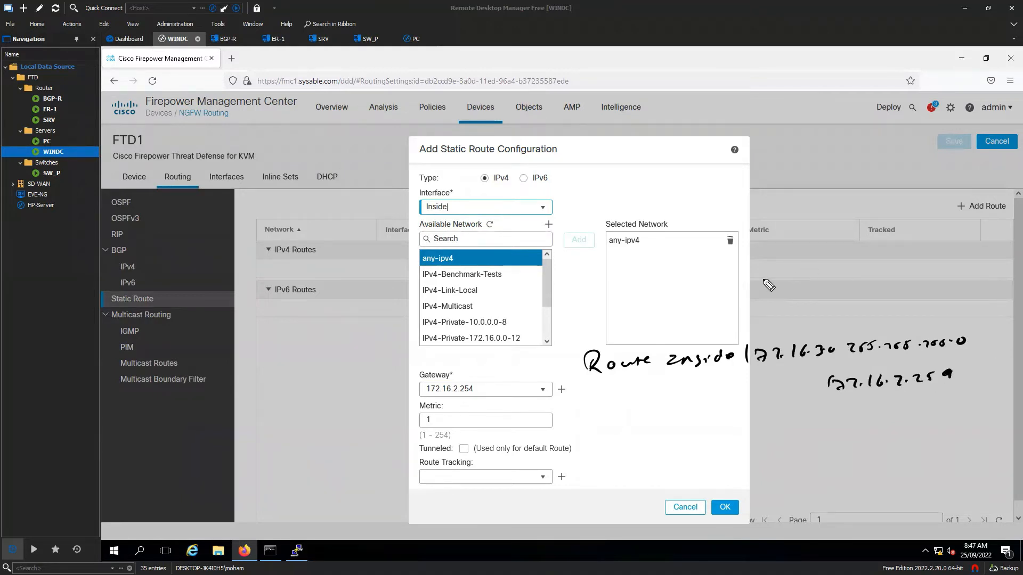
- Underline Inside, any-ipv4 and gateway 172.16.2.254 in the route notes, then clear the annotations
{"action": "left_click_drag", "start_coordinate": [597, 382], "coordinate": [626, 377]}
{"action": "left_click_drag", "start_coordinate": [671, 382], "coordinate": [725, 372]}
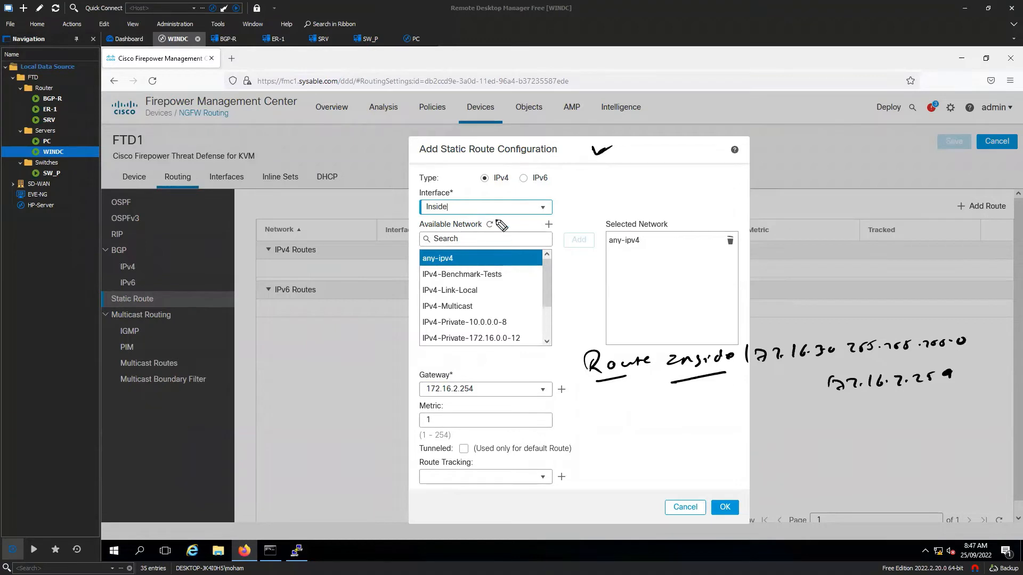
{"action": "left_click_drag", "start_coordinate": [471, 208], "coordinate": [493, 201]}
{"action": "left_click_drag", "start_coordinate": [744, 376], "coordinate": [834, 364]}
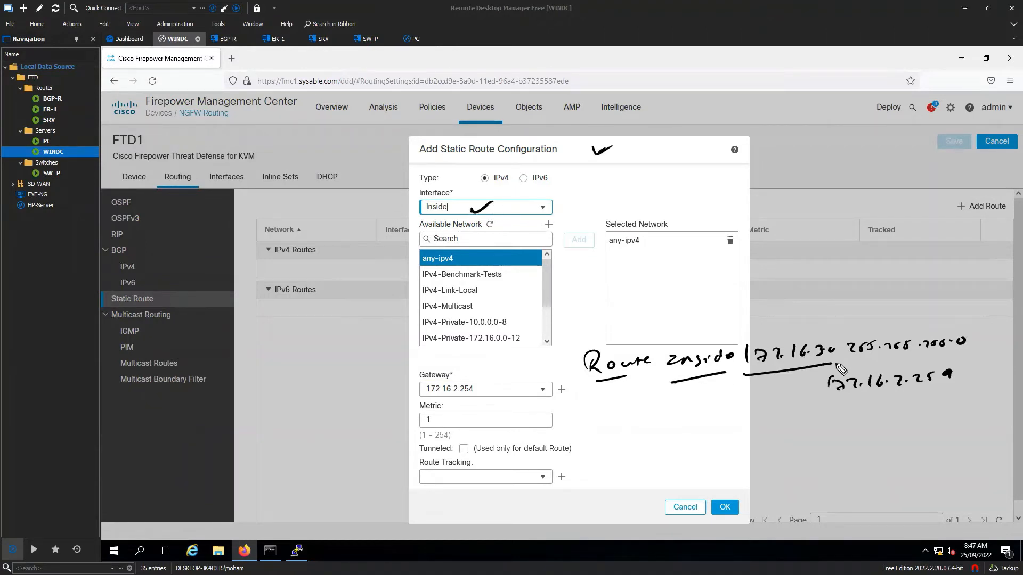
{"action": "left_click_drag", "start_coordinate": [609, 254], "coordinate": [714, 253]}
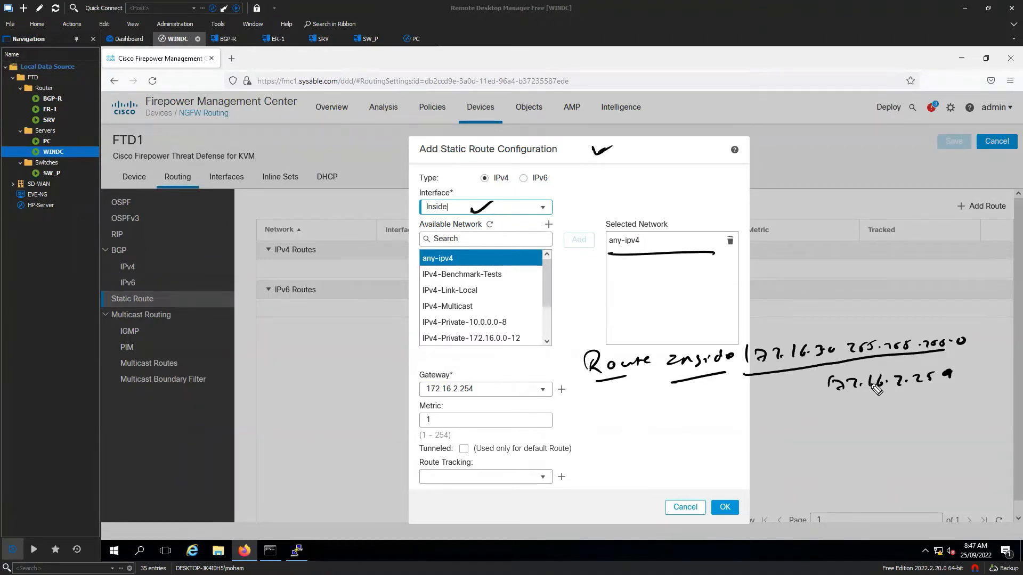
{"action": "left_click_drag", "start_coordinate": [839, 400], "coordinate": [955, 392]}
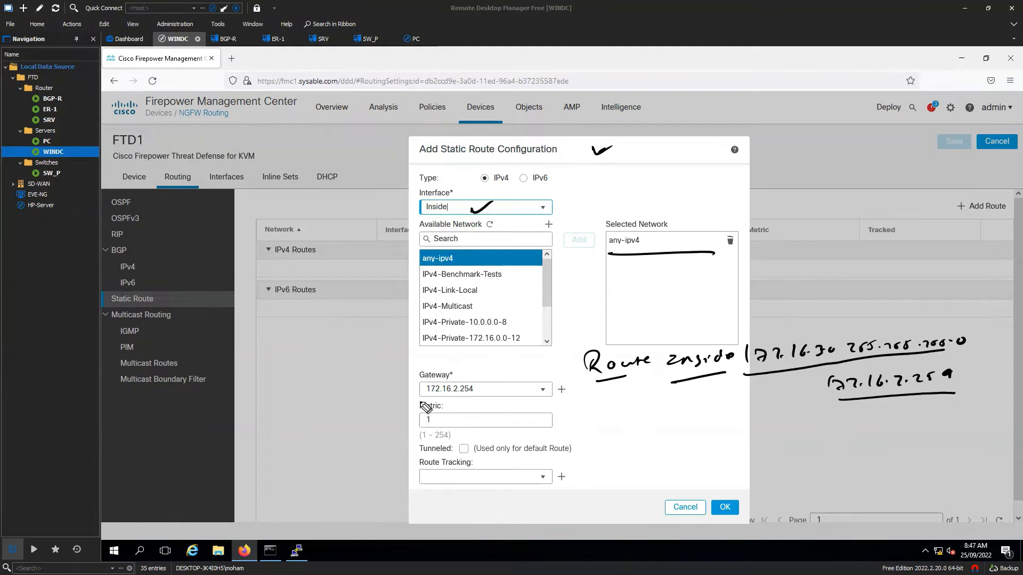
{"action": "mouse_move", "coordinate": [426, 407]}
{"action": "left_mouse_down"}
{"action": "mouse_move", "coordinate": [486, 373]}
{"action": "mouse_move", "coordinate": [419, 398]}
{"action": "left_mouse_up"}
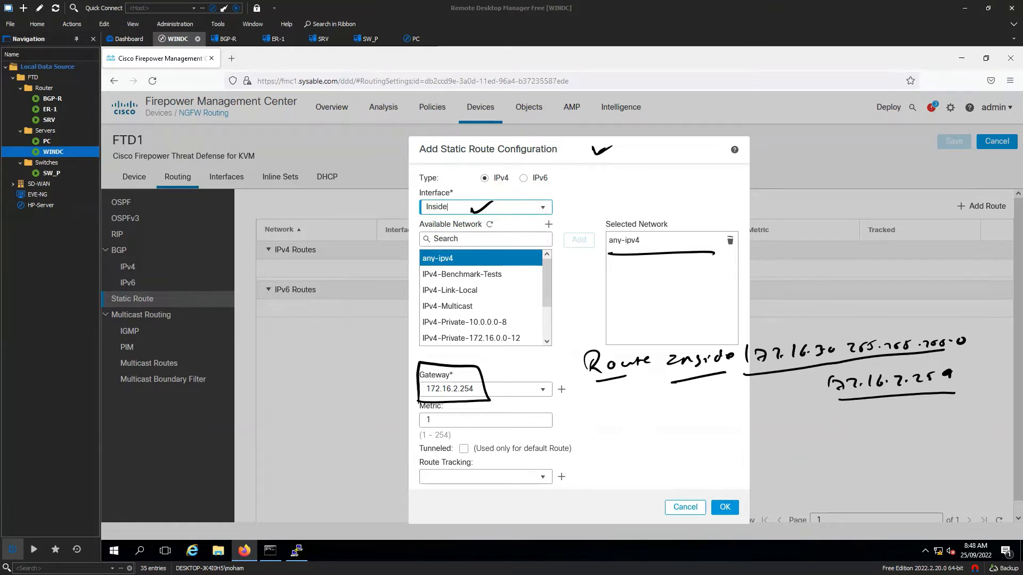
{"action": "key", "text": "Escape"}
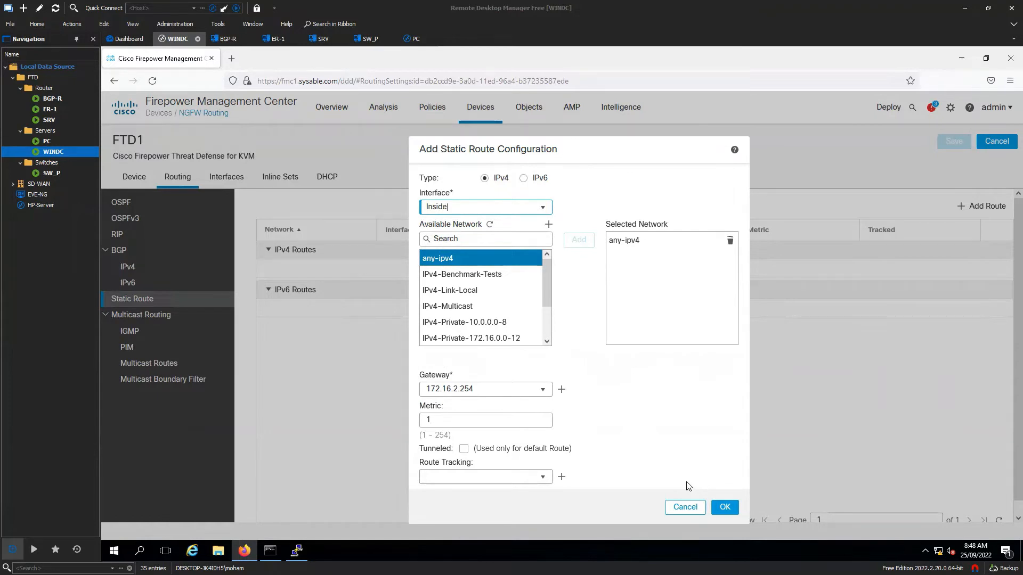
- Discard the static route and enable OSPF Process 1 on FTD1
{"action": "left_click", "coordinate": [674, 509]}
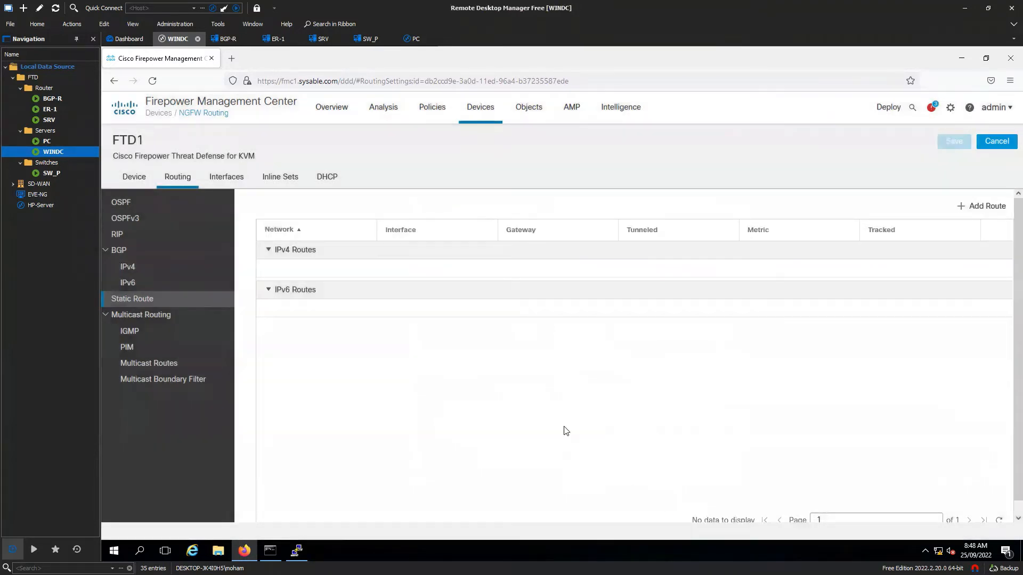
{"action": "left_click", "coordinate": [132, 202]}
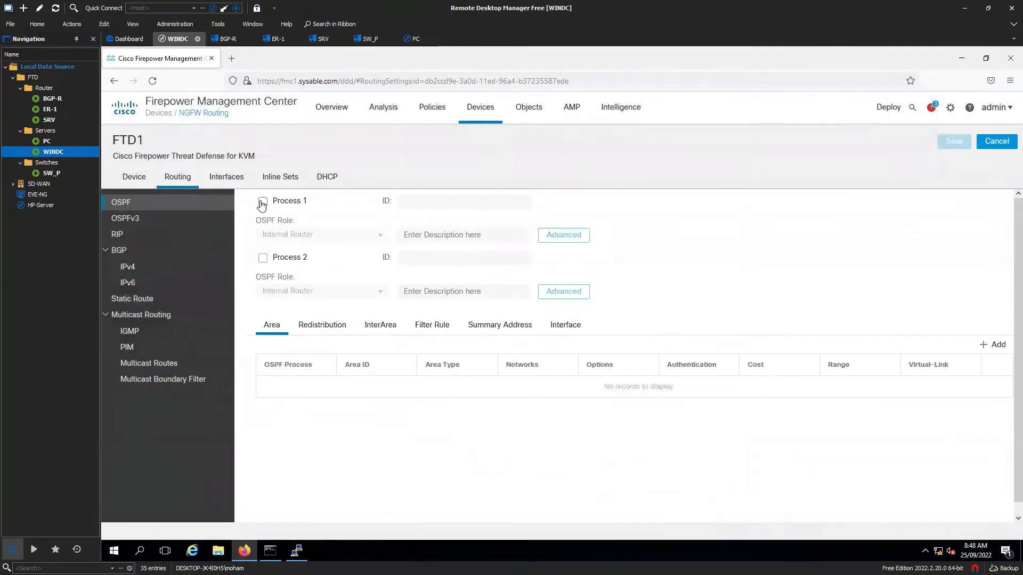
{"action": "left_click", "coordinate": [262, 202]}
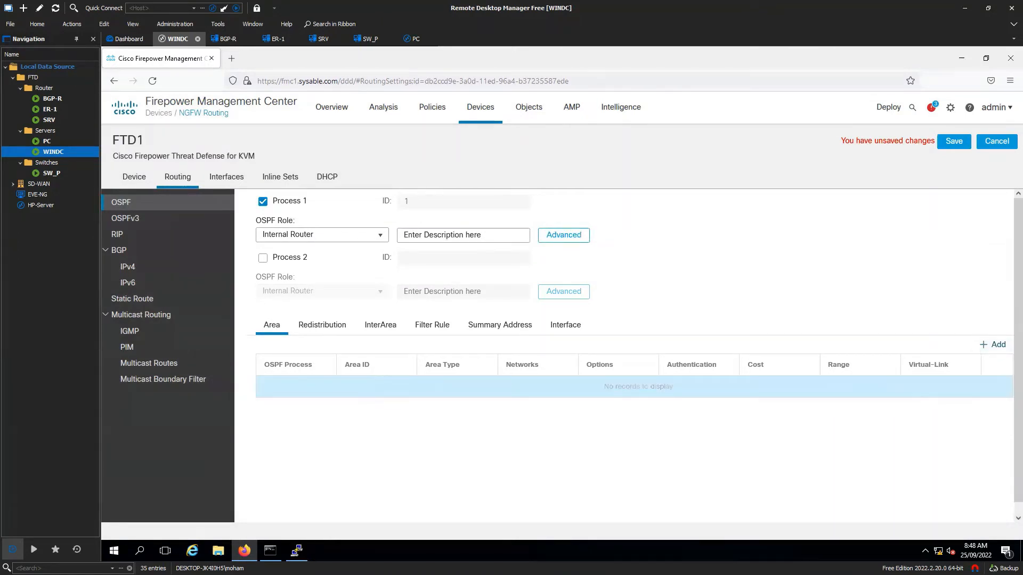
{"action": "key", "text": "alt+Tab"}
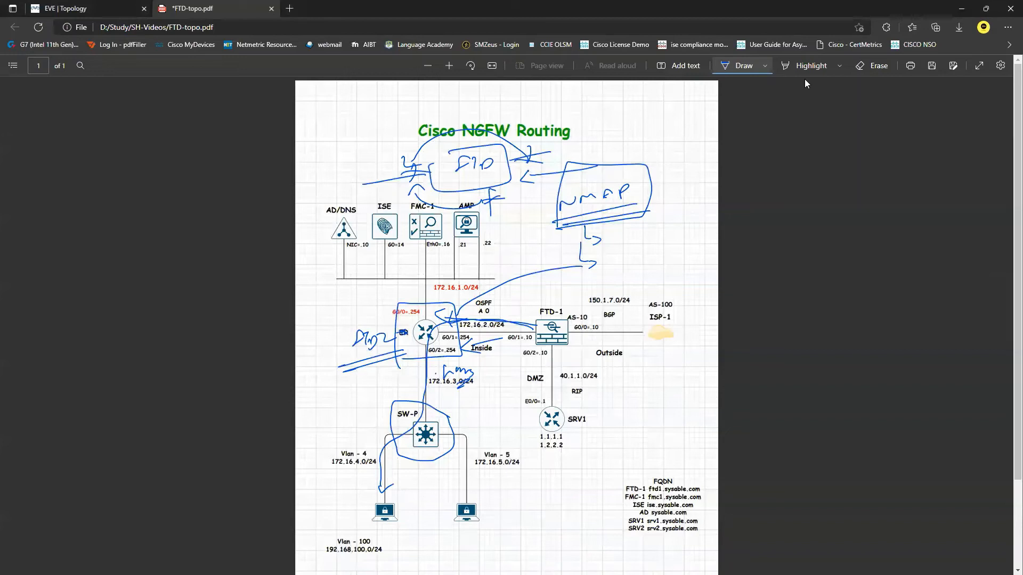
- Erase the blue ink marks and NMAP box from the topology PDF
{"action": "left_click", "coordinate": [877, 66]}
{"action": "mouse_move", "coordinate": [487, 320]}
{"action": "left_mouse_down"}
{"action": "mouse_move", "coordinate": [471, 292]}
{"action": "mouse_move", "coordinate": [343, 355]}
{"action": "mouse_move", "coordinate": [370, 338]}
{"action": "mouse_move", "coordinate": [539, 359]}
{"action": "mouse_move", "coordinate": [461, 341]}
{"action": "mouse_move", "coordinate": [474, 373]}
{"action": "mouse_move", "coordinate": [440, 417]}
{"action": "mouse_move", "coordinate": [432, 467]}
{"action": "left_mouse_up"}
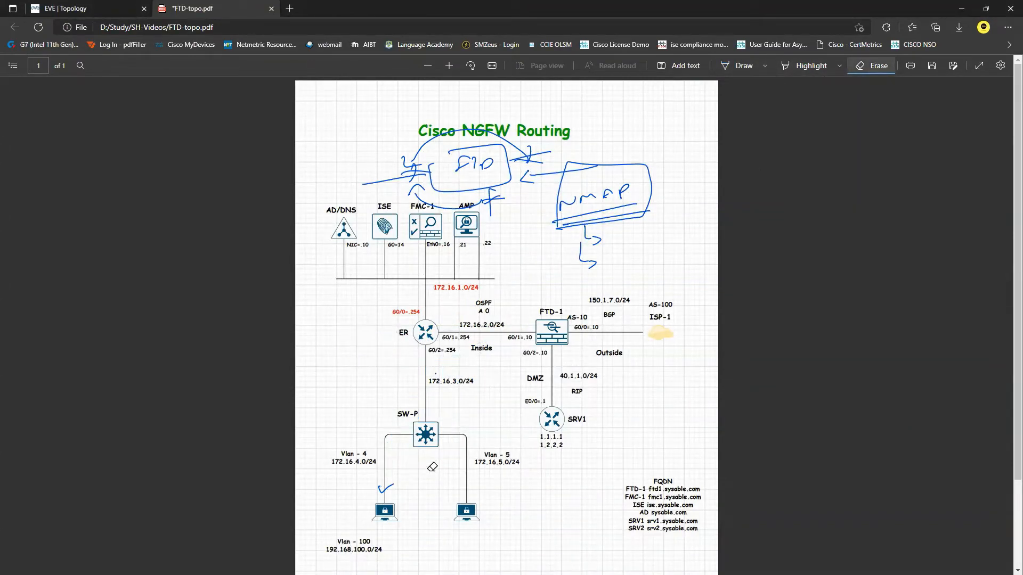
{"action": "mouse_move", "coordinate": [538, 304]}
{"action": "left_mouse_down"}
{"action": "mouse_move", "coordinate": [570, 216]}
{"action": "mouse_move", "coordinate": [598, 182]}
{"action": "mouse_move", "coordinate": [607, 216]}
{"action": "mouse_move", "coordinate": [407, 157]}
{"action": "mouse_move", "coordinate": [421, 157]}
{"action": "mouse_move", "coordinate": [437, 217]}
{"action": "mouse_move", "coordinate": [484, 195]}
{"action": "mouse_move", "coordinate": [425, 156]}
{"action": "mouse_move", "coordinate": [539, 149]}
{"action": "mouse_move", "coordinate": [543, 170]}
{"action": "left_mouse_up"}
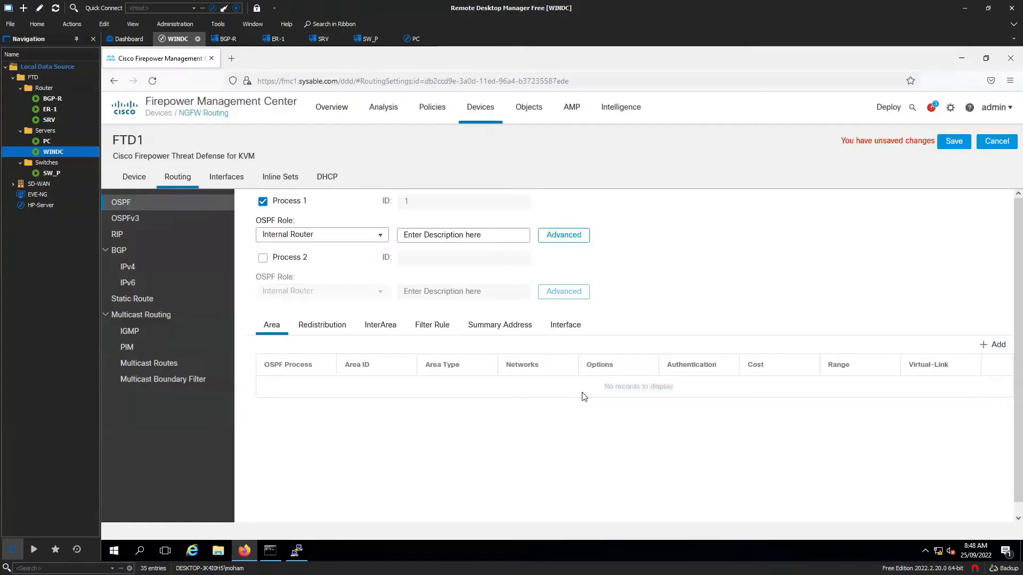
- Add an OSPF area with Area ID 0, keeping the area type Normal
{"action": "left_click", "coordinate": [993, 345]}
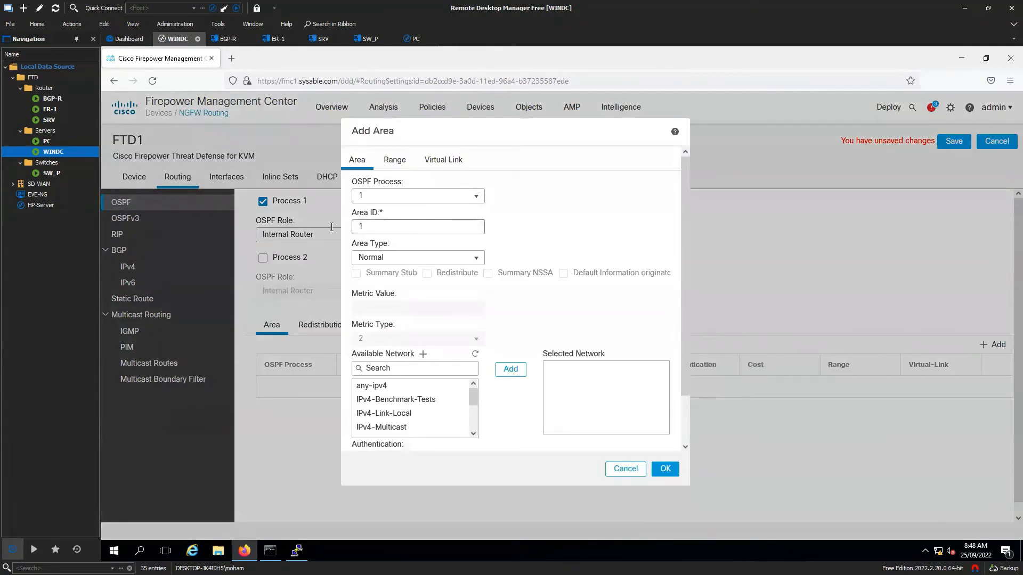
{"action": "type", "text": "0"}
{"action": "left_click", "coordinate": [446, 261]}
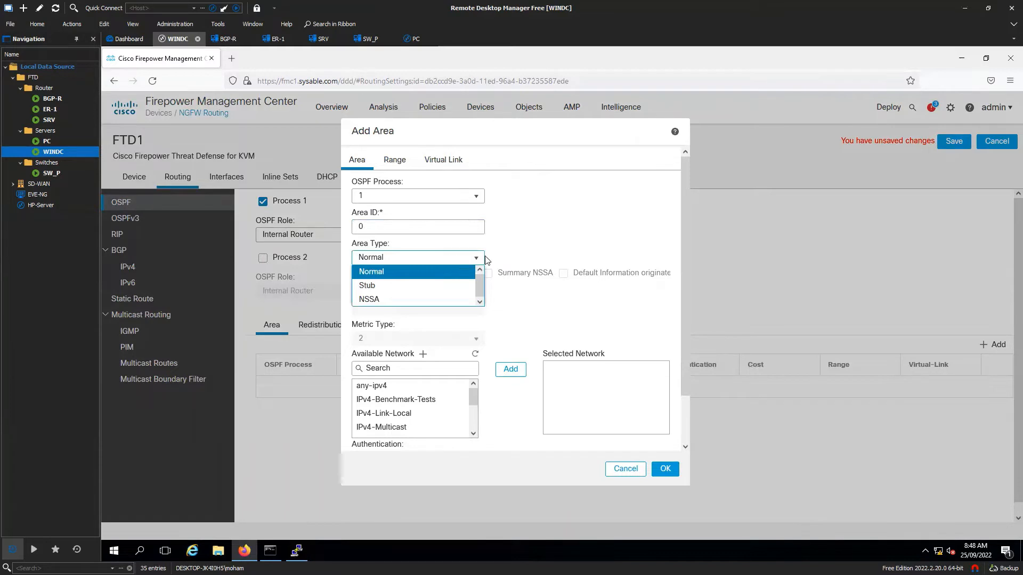
{"action": "left_click", "coordinate": [561, 241]}
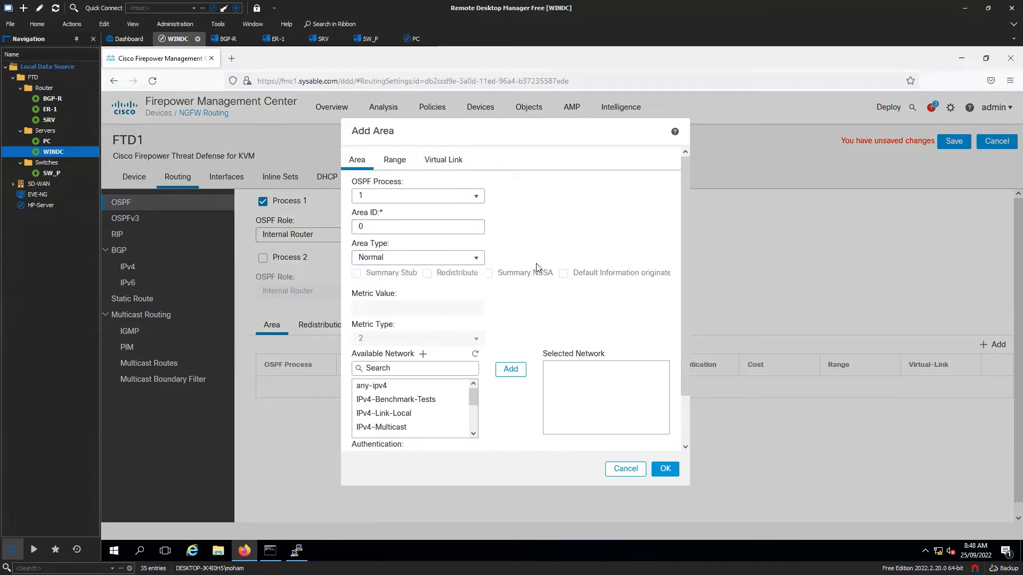
{"action": "left_click", "coordinate": [432, 389]}
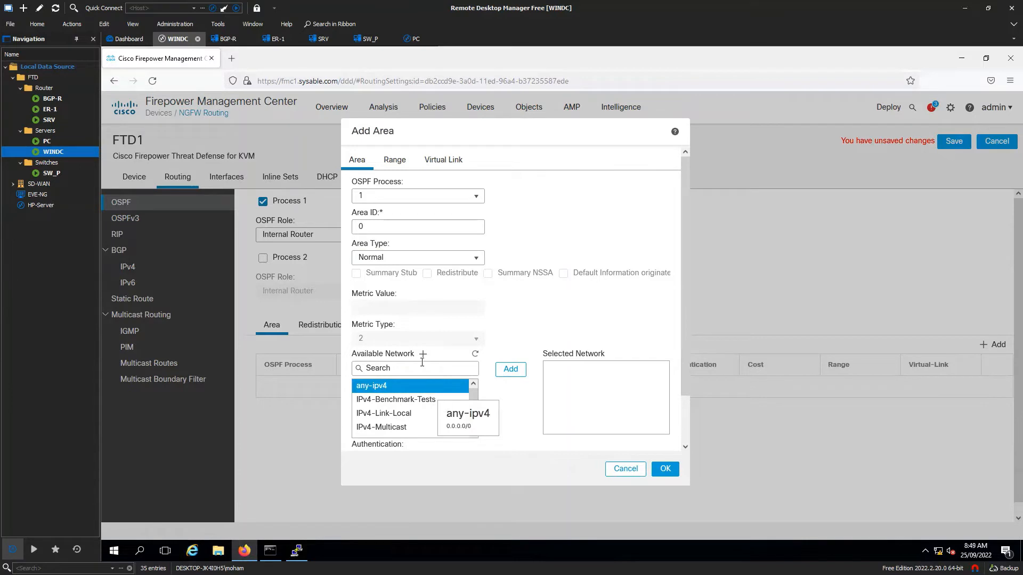
{"action": "mouse_move", "coordinate": [473, 394]}
{"action": "left_mouse_down"}
{"action": "mouse_move", "coordinate": [473, 432]}
{"action": "mouse_move", "coordinate": [473, 384]}
{"action": "left_mouse_up"}
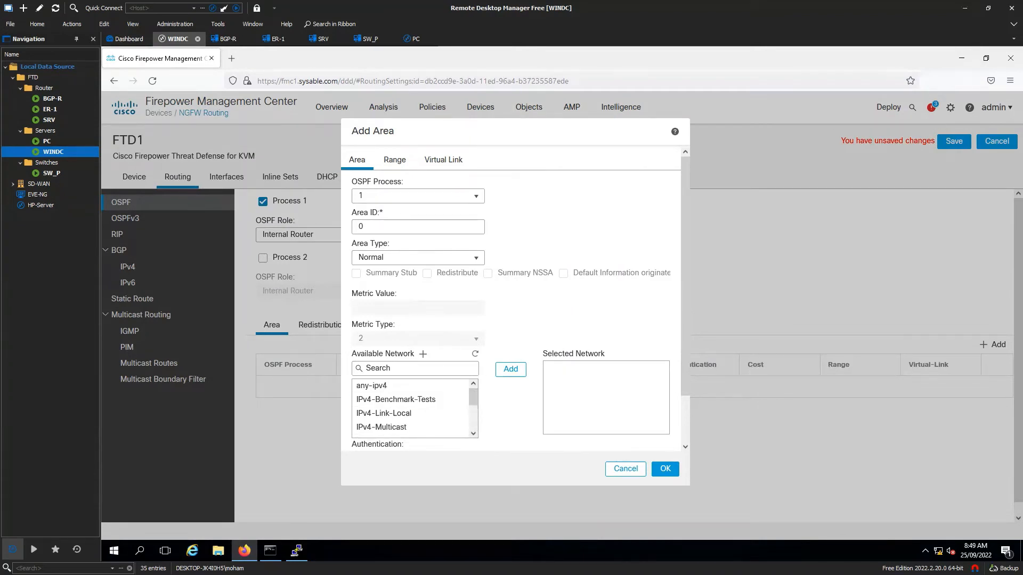
{"action": "key", "text": "alt+Tab"}
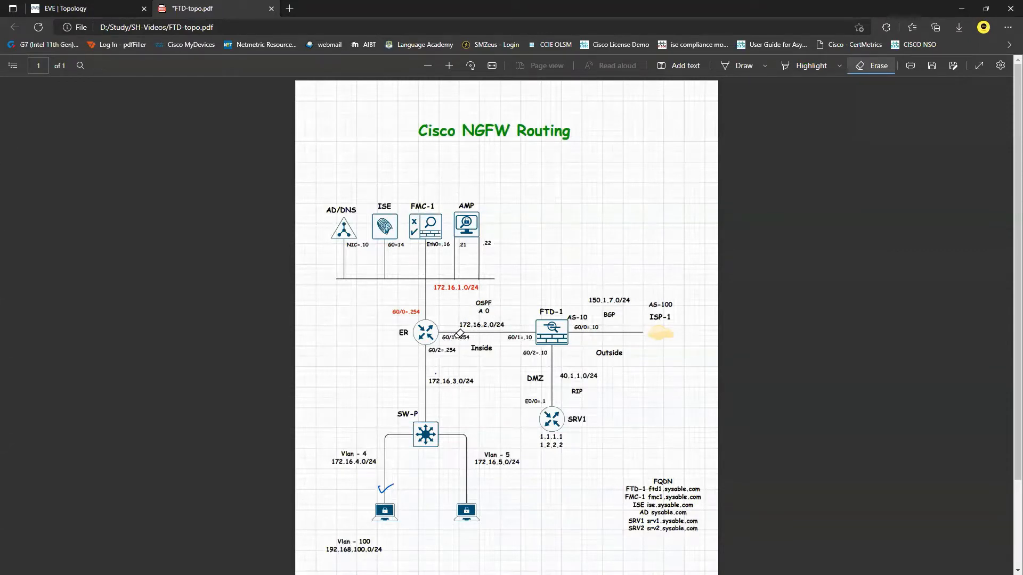
{"action": "key", "text": "alt+Tab"}
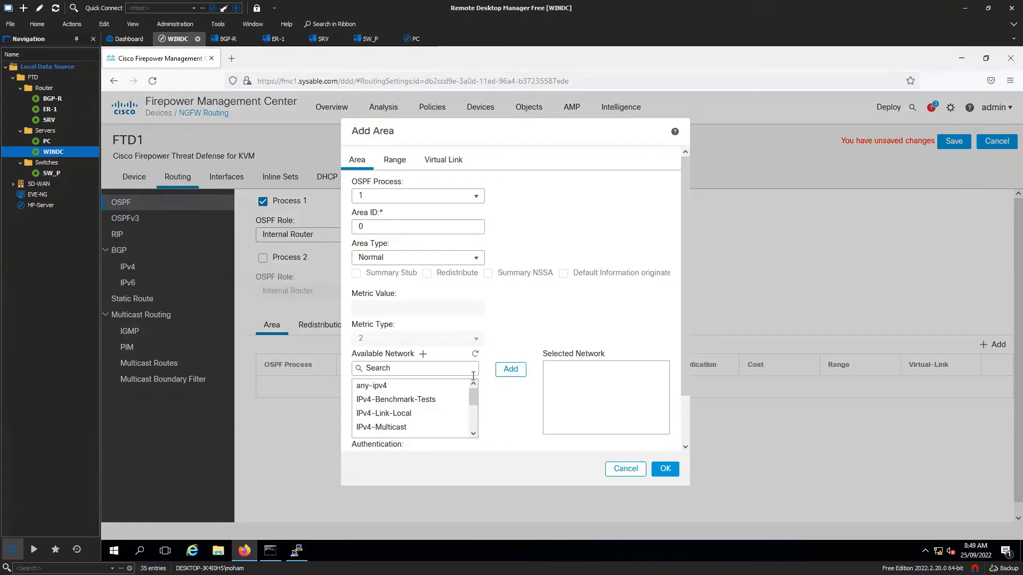
- Create network object OSPF-INS as network 172.16.2.0/24
{"action": "left_click", "coordinate": [422, 354]}
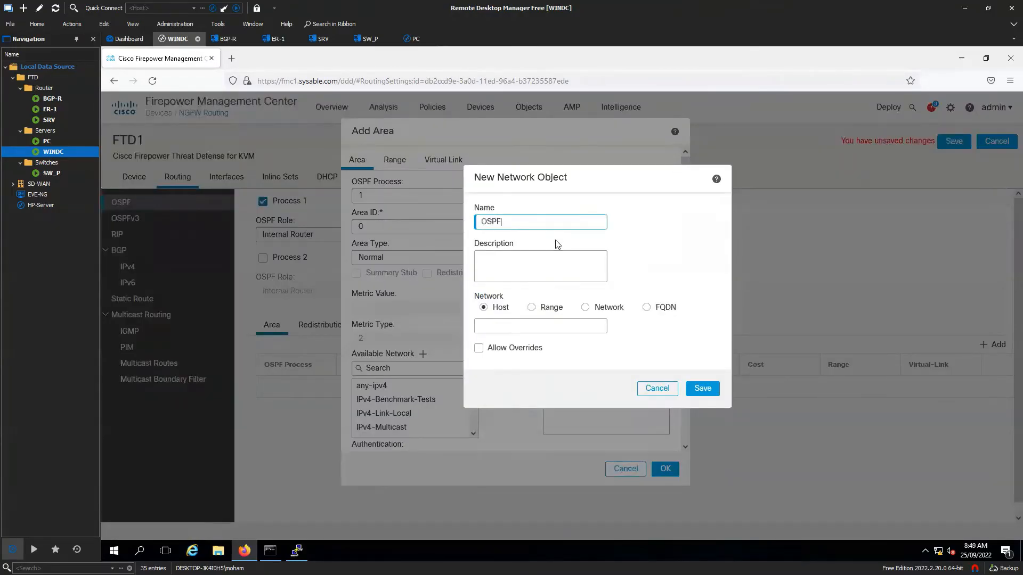
{"action": "left_click", "coordinate": [585, 309]}
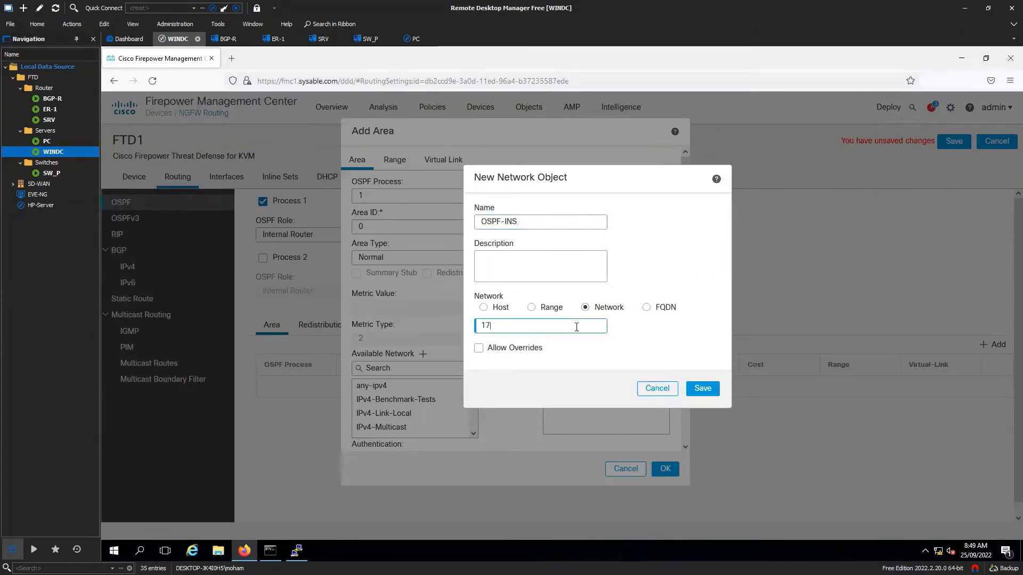
{"action": "left_click", "coordinate": [576, 327]}
{"action": "type", "text": "172.16.2.0/24"}
{"action": "left_click", "coordinate": [711, 385]}
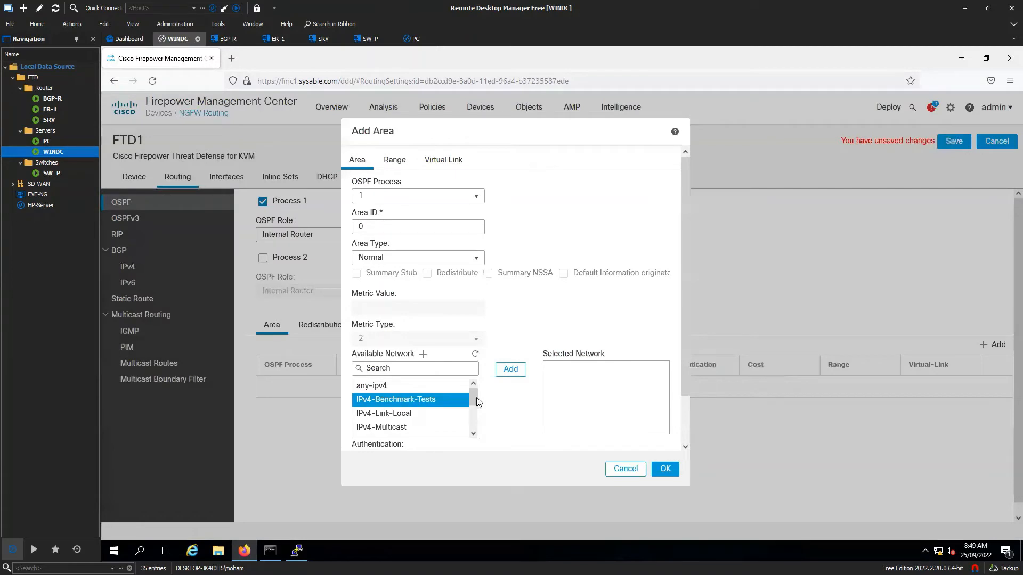
{"action": "mouse_move", "coordinate": [473, 402]}
{"action": "left_mouse_down"}
{"action": "mouse_move", "coordinate": [473, 423]}
{"action": "mouse_move", "coordinate": [482, 386]}
{"action": "left_mouse_up"}
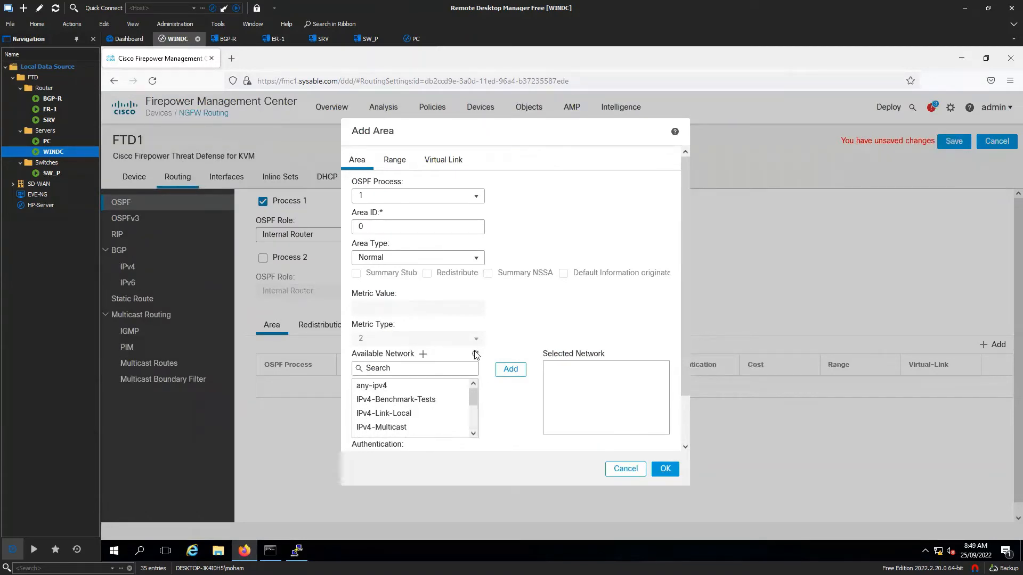
- Add OSPF-INS to area 0's selected networks, leaving authentication None
{"action": "left_click", "coordinate": [433, 400]}
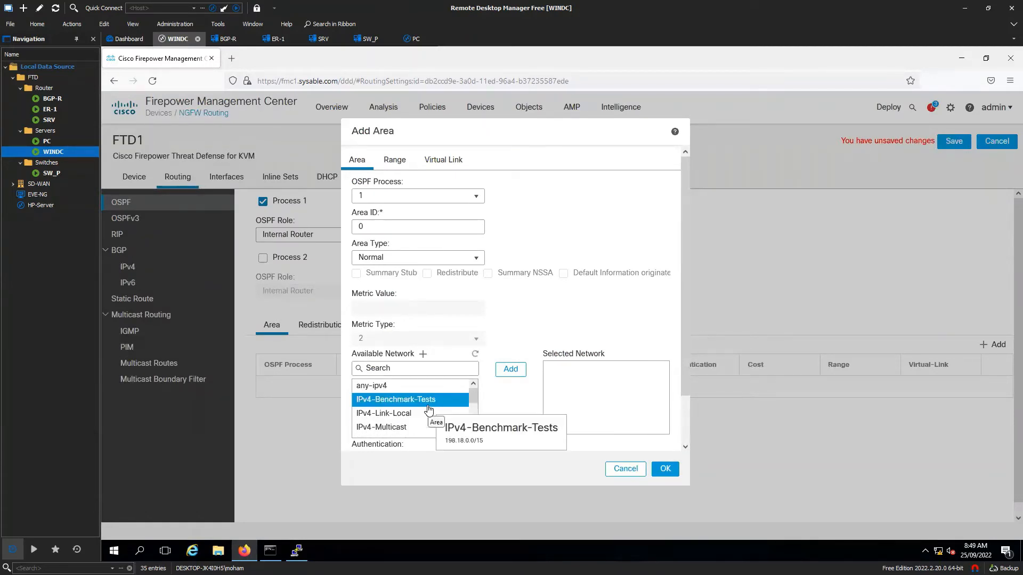
{"action": "scroll", "coordinate": [426, 413], "scroll_direction": "down", "scroll_amount": 3}
{"action": "left_click", "coordinate": [397, 430]}
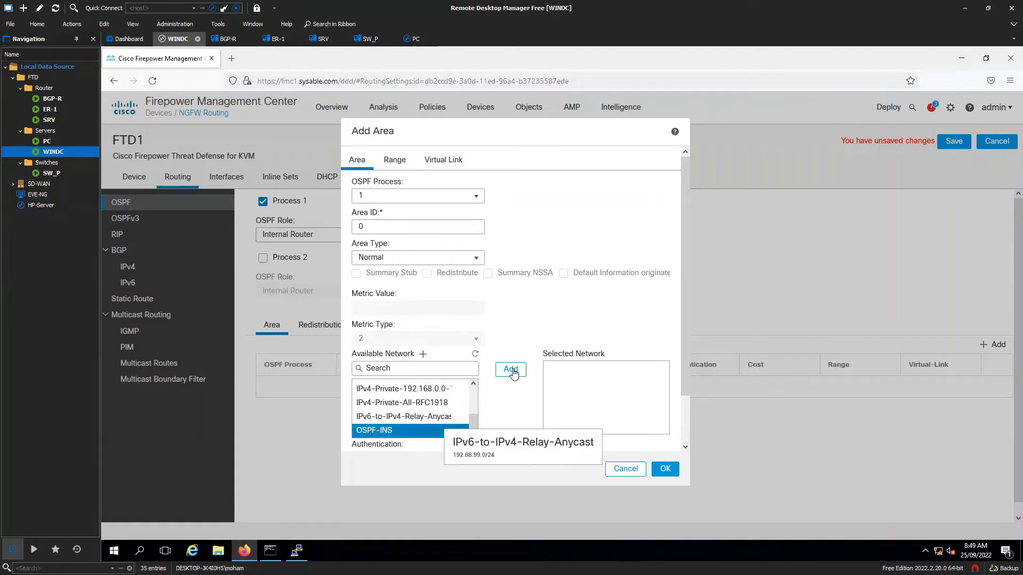
{"action": "left_click", "coordinate": [510, 369]}
{"action": "scroll", "coordinate": [491, 414], "scroll_direction": "down", "scroll_amount": 1}
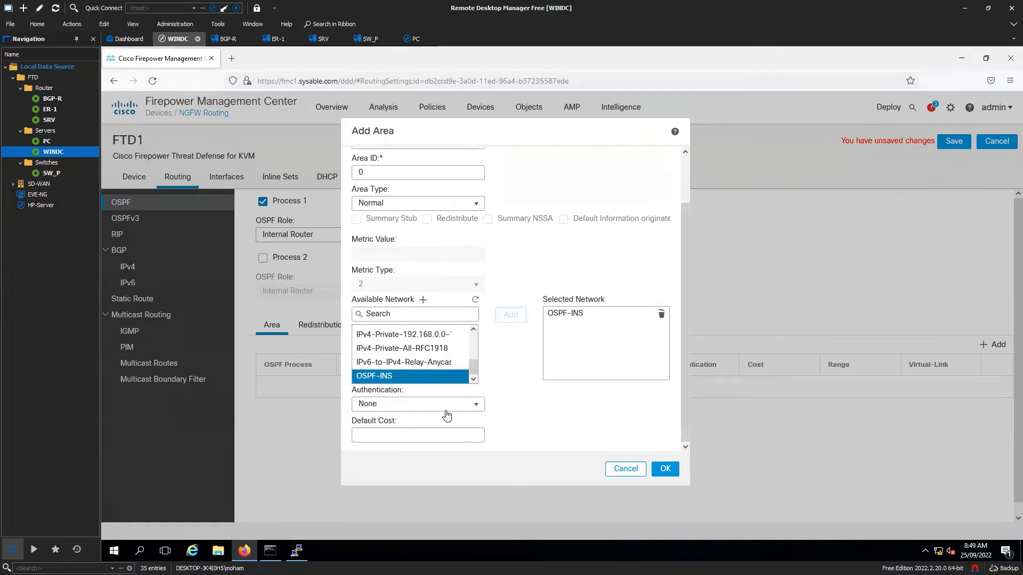
{"action": "left_click", "coordinate": [463, 406]}
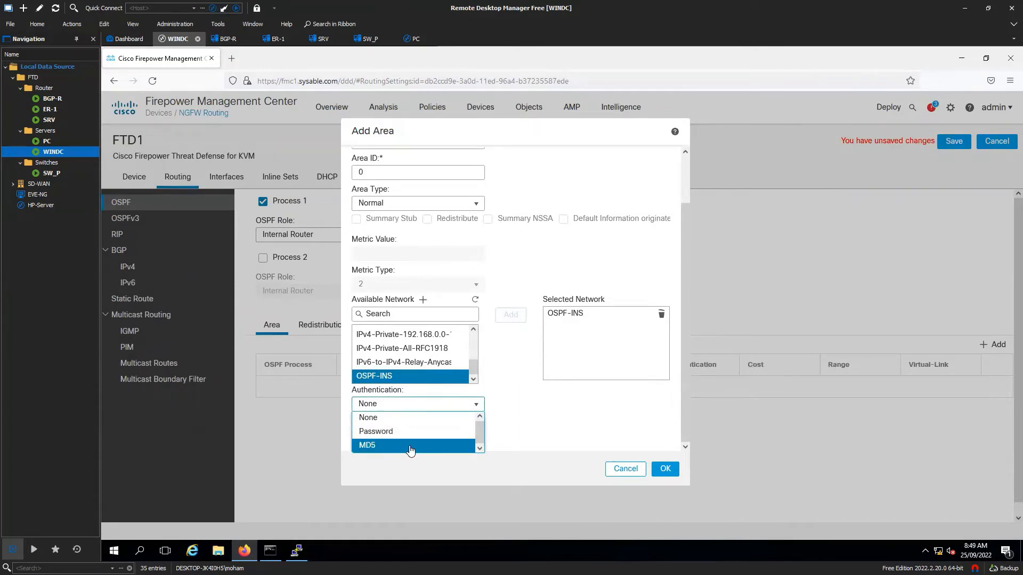
{"action": "left_click", "coordinate": [577, 423]}
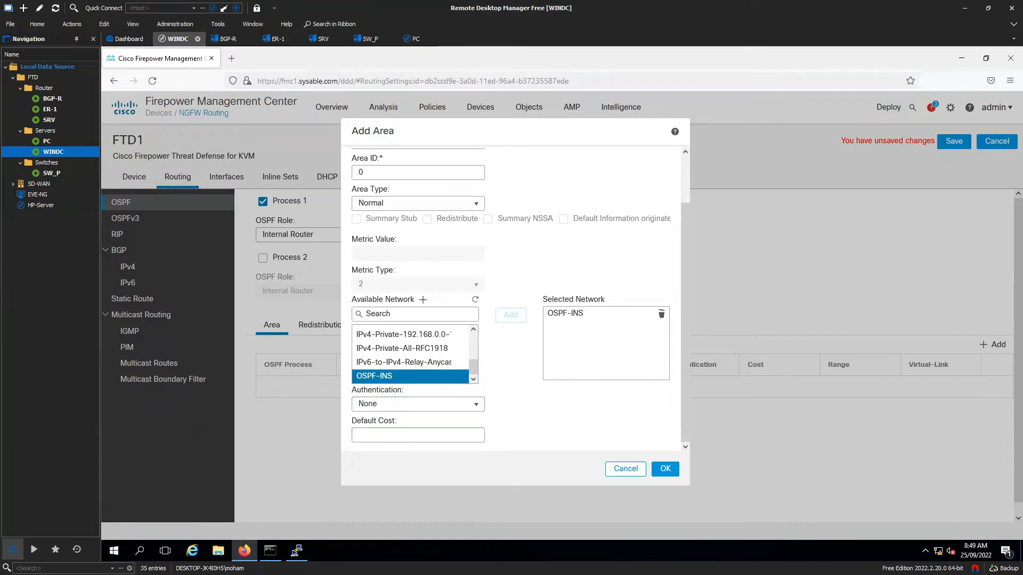
{"action": "key", "text": "ctrl+2"}
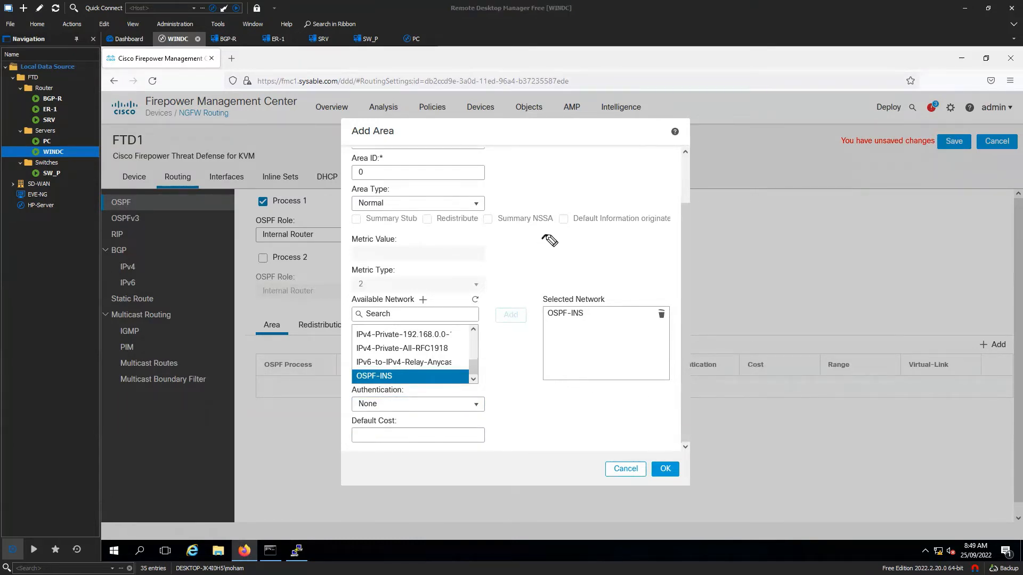
- Annotate OSPF-INS with its equivalent network statement and wildcard mask, then clear the ink
{"action": "left_click_drag", "start_coordinate": [527, 246], "coordinate": [679, 240]}
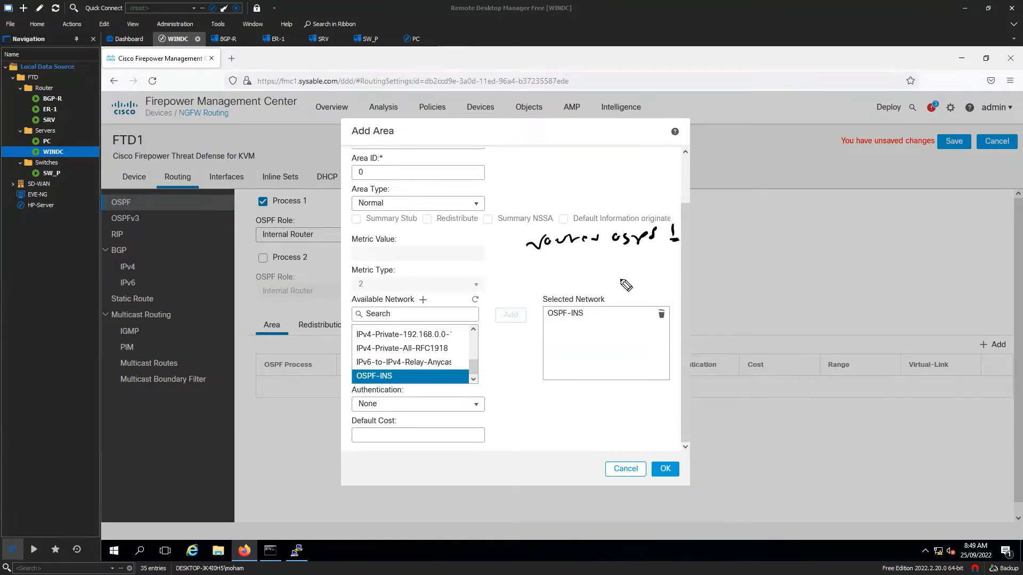
{"action": "mouse_move", "coordinate": [544, 323]}
{"action": "left_mouse_down"}
{"action": "mouse_move", "coordinate": [583, 321]}
{"action": "mouse_move", "coordinate": [575, 326]}
{"action": "left_mouse_up"}
{"action": "left_click_drag", "start_coordinate": [487, 278], "coordinate": [783, 251]}
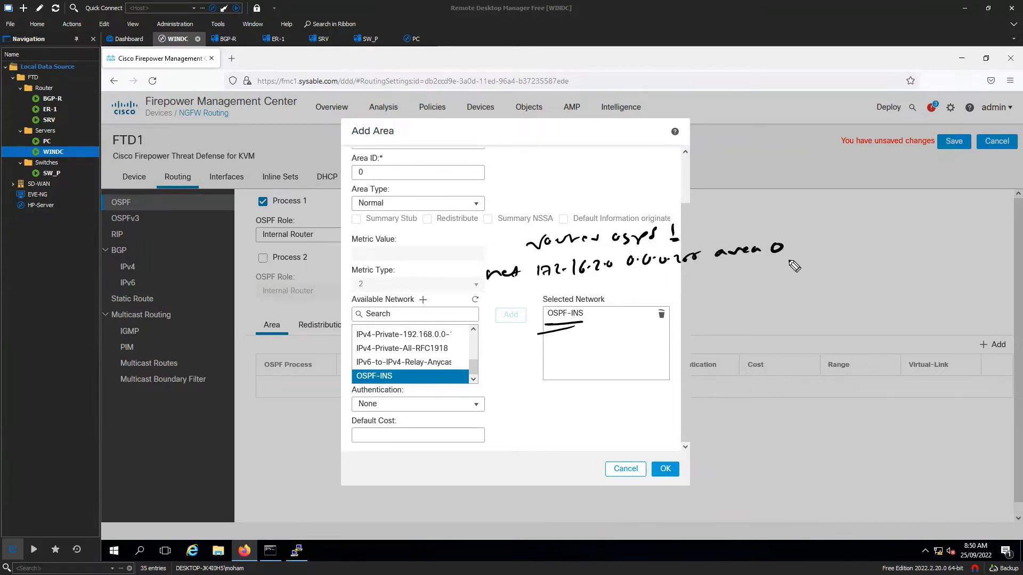
{"action": "mouse_move", "coordinate": [546, 330]}
{"action": "left_mouse_down"}
{"action": "mouse_move", "coordinate": [579, 325]}
{"action": "mouse_move", "coordinate": [623, 341]}
{"action": "mouse_move", "coordinate": [690, 272]}
{"action": "left_mouse_up"}
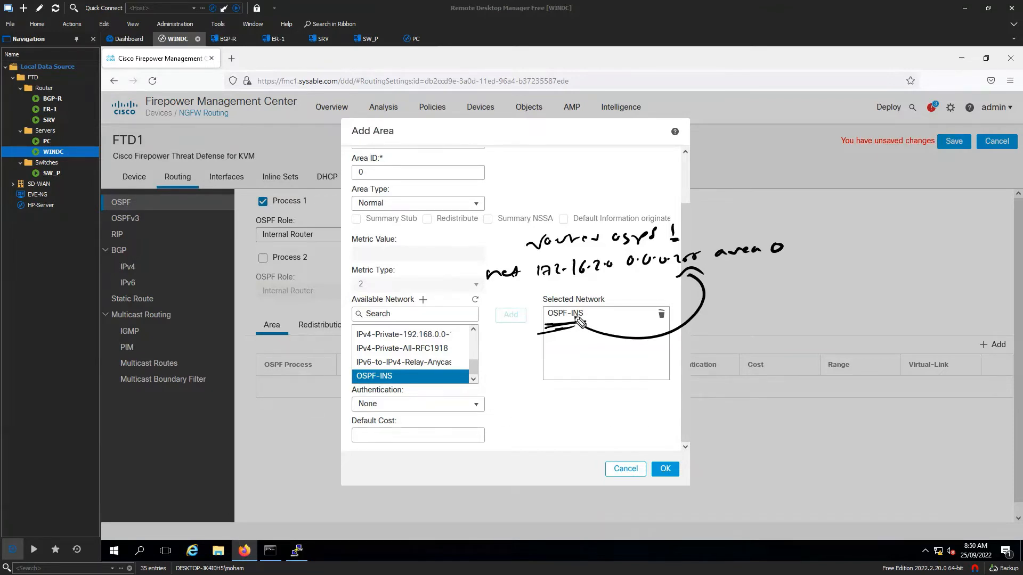
{"action": "mouse_move", "coordinate": [579, 286]}
{"action": "left_mouse_down"}
{"action": "mouse_move", "coordinate": [539, 280]}
{"action": "mouse_move", "coordinate": [692, 270]}
{"action": "mouse_move", "coordinate": [705, 238]}
{"action": "mouse_move", "coordinate": [531, 259]}
{"action": "mouse_move", "coordinate": [533, 283]}
{"action": "left_mouse_up"}
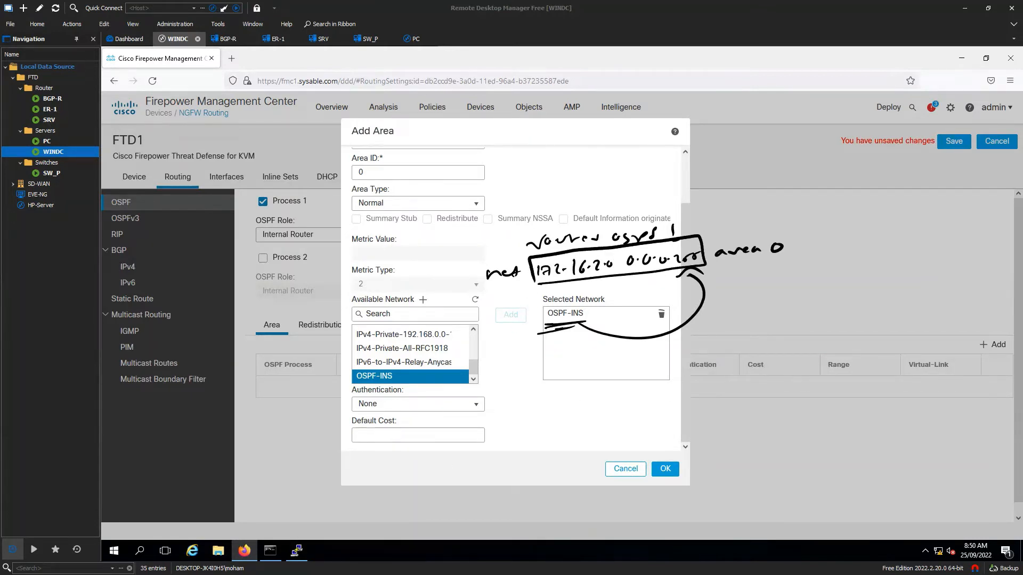
{"action": "key", "text": "Escape"}
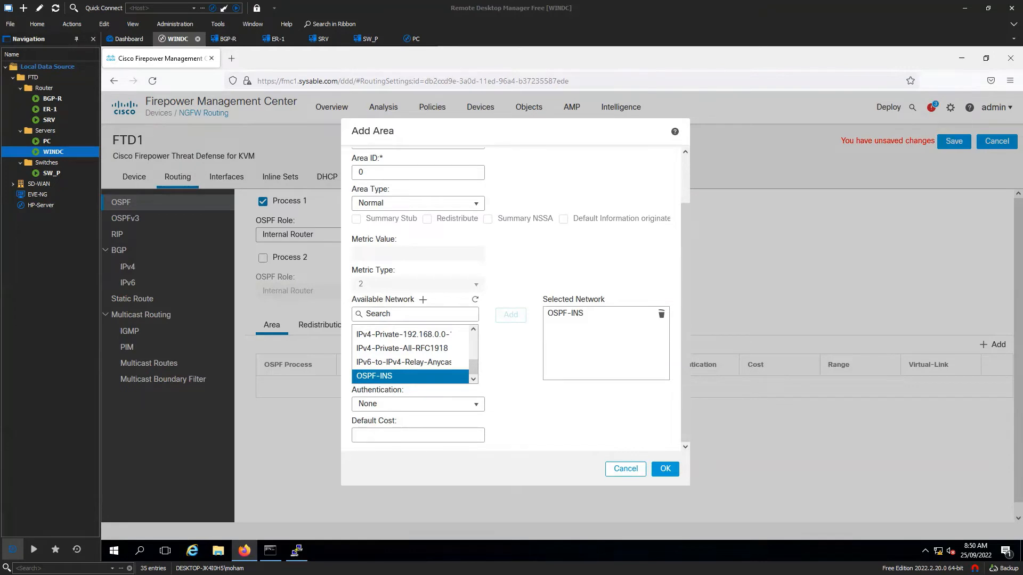
- Change the area type from Normal to Stub, then to NSSA
{"action": "left_click", "coordinate": [453, 207]}
{"action": "left_click", "coordinate": [410, 228]}
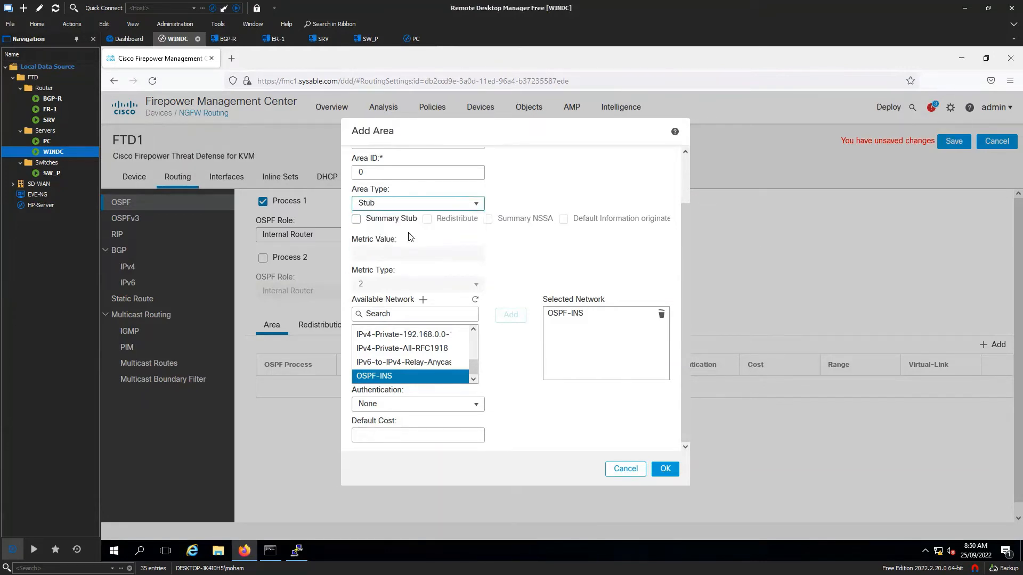
{"action": "left_click", "coordinate": [442, 203]}
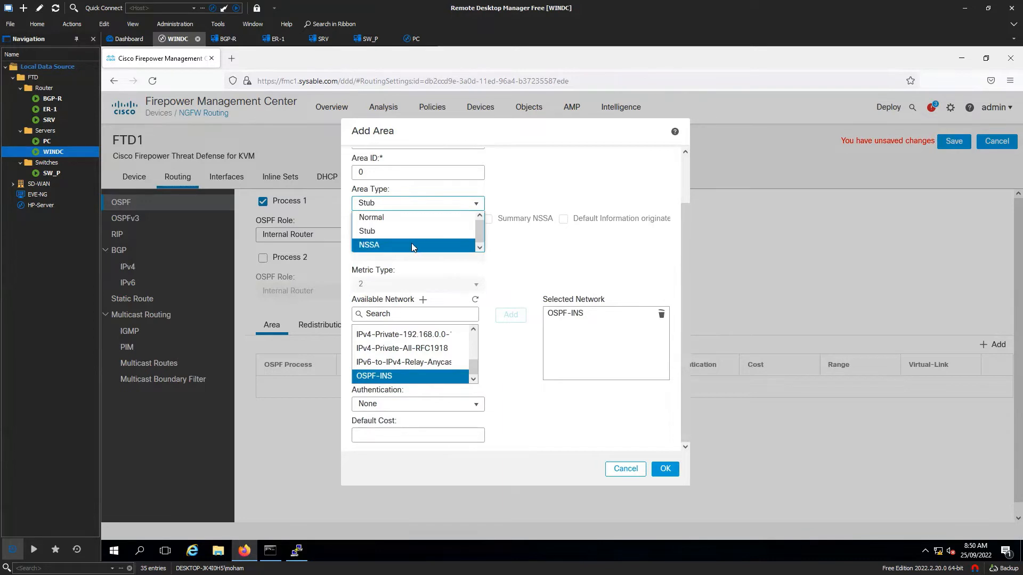
{"action": "left_click", "coordinate": [411, 246]}
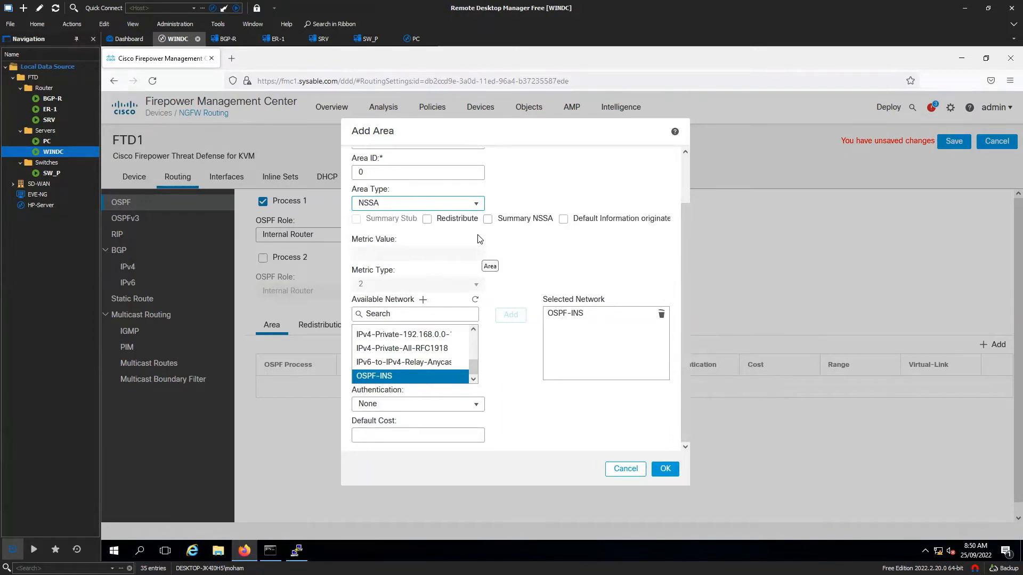
{"action": "left_click", "coordinate": [473, 205]}
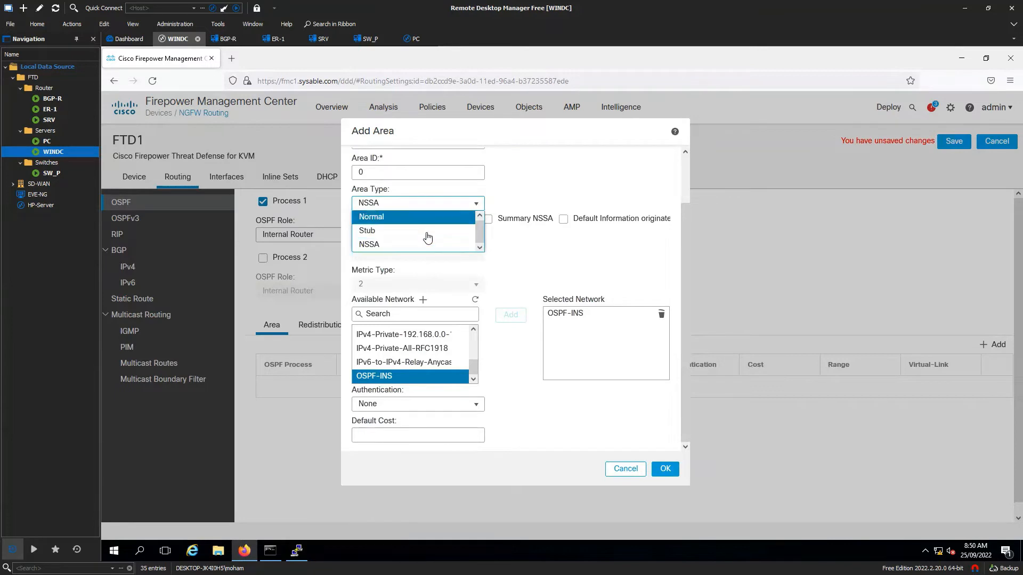
{"action": "left_click", "coordinate": [402, 246]}
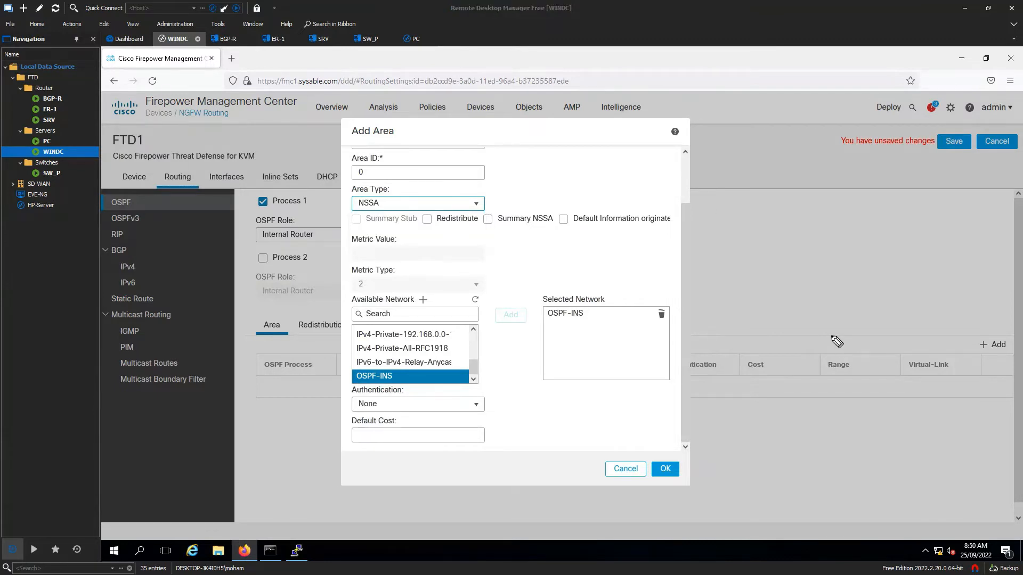
- Sketch FTD linked to BR1 (no1) and BR2 (no2) with a router cloud at BR2
{"action": "mouse_move", "coordinate": [434, 246]}
{"action": "left_mouse_down"}
{"action": "mouse_move", "coordinate": [485, 274]}
{"action": "mouse_move", "coordinate": [418, 250]}
{"action": "left_mouse_up"}
{"action": "mouse_move", "coordinate": [486, 255]}
{"action": "left_mouse_down"}
{"action": "mouse_move", "coordinate": [621, 256]}
{"action": "mouse_move", "coordinate": [674, 234]}
{"action": "mouse_move", "coordinate": [642, 223]}
{"action": "left_mouse_up"}
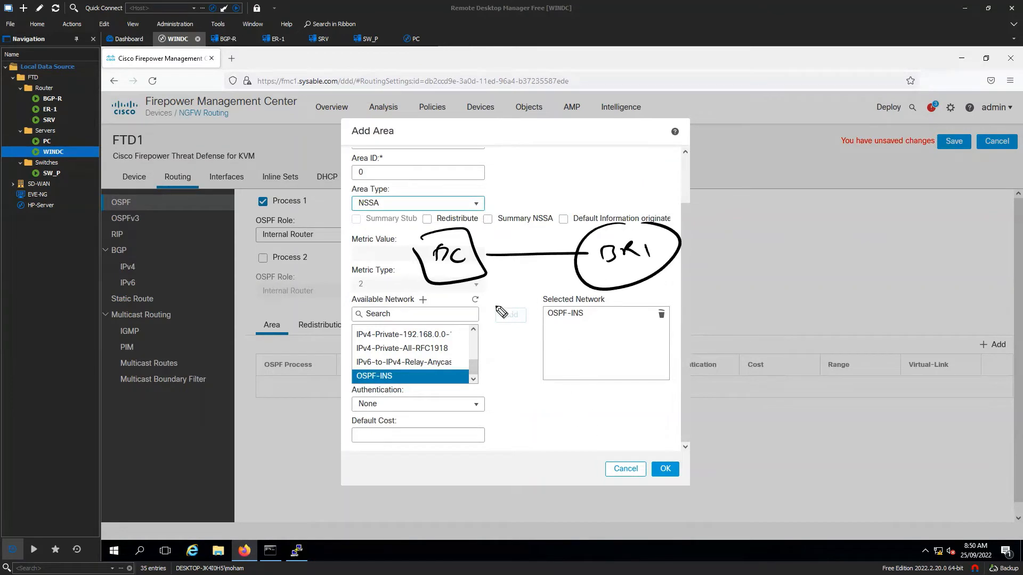
{"action": "mouse_move", "coordinate": [468, 281]}
{"action": "left_mouse_down"}
{"action": "mouse_move", "coordinate": [588, 358]}
{"action": "mouse_move", "coordinate": [661, 369]}
{"action": "left_mouse_up"}
{"action": "mouse_move", "coordinate": [624, 334]}
{"action": "left_mouse_down"}
{"action": "mouse_move", "coordinate": [585, 391]}
{"action": "mouse_move", "coordinate": [765, 359]}
{"action": "left_mouse_up"}
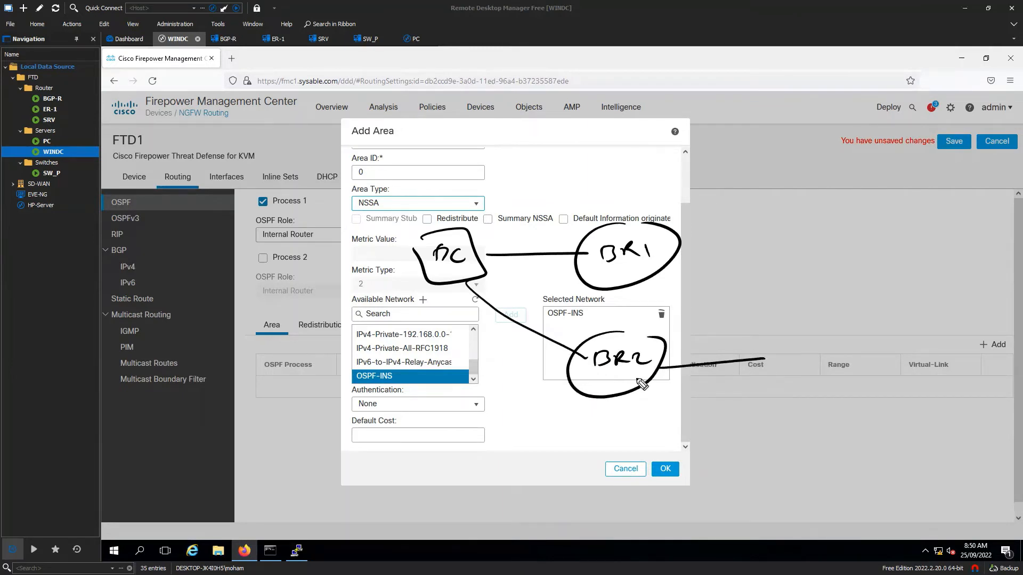
{"action": "mouse_move", "coordinate": [605, 210]}
{"action": "left_mouse_down"}
{"action": "mouse_move", "coordinate": [629, 200]}
{"action": "mouse_move", "coordinate": [641, 208]}
{"action": "left_mouse_up"}
{"action": "left_click_drag", "start_coordinate": [590, 301], "coordinate": [612, 317]}
{"action": "left_click_drag", "start_coordinate": [622, 314], "coordinate": [638, 321]}
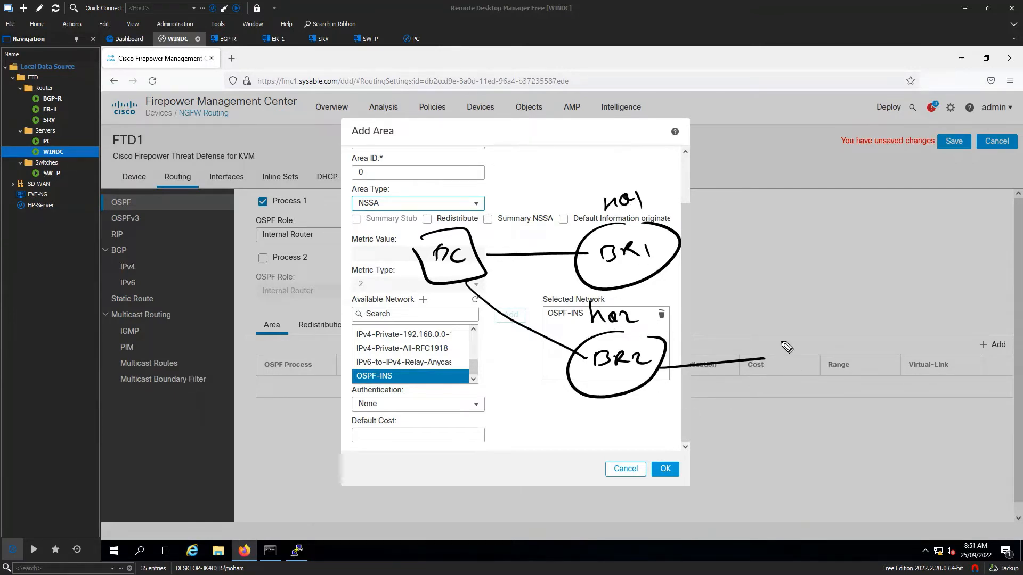
{"action": "mouse_move", "coordinate": [785, 335]}
{"action": "left_mouse_down"}
{"action": "mouse_move", "coordinate": [772, 397]}
{"action": "mouse_move", "coordinate": [849, 345]}
{"action": "mouse_move", "coordinate": [796, 338]}
{"action": "mouse_move", "coordinate": [794, 374]}
{"action": "mouse_move", "coordinate": [826, 360]}
{"action": "mouse_move", "coordinate": [831, 373]}
{"action": "left_mouse_up"}
{"action": "left_click_drag", "start_coordinate": [835, 359], "coordinate": [840, 373]}
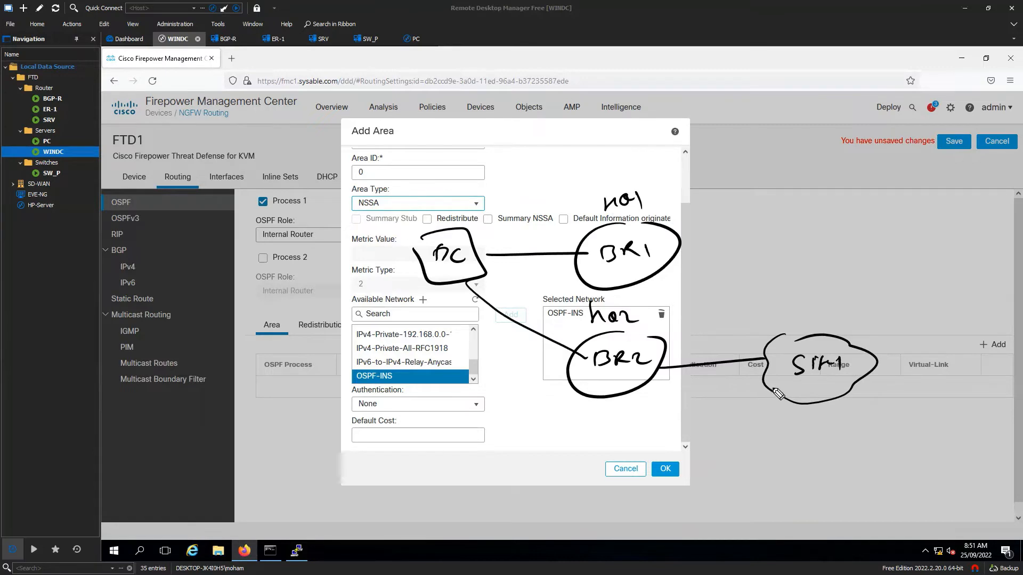
{"action": "left_click_drag", "start_coordinate": [811, 321], "coordinate": [841, 310]}
- Ring the router cloud as NSSA, label the links Area 0 and 1, and write Type 1
{"action": "mouse_move", "coordinate": [479, 209]}
{"action": "left_mouse_down"}
{"action": "mouse_move", "coordinate": [482, 306]}
{"action": "mouse_move", "coordinate": [482, 201]}
{"action": "left_mouse_up"}
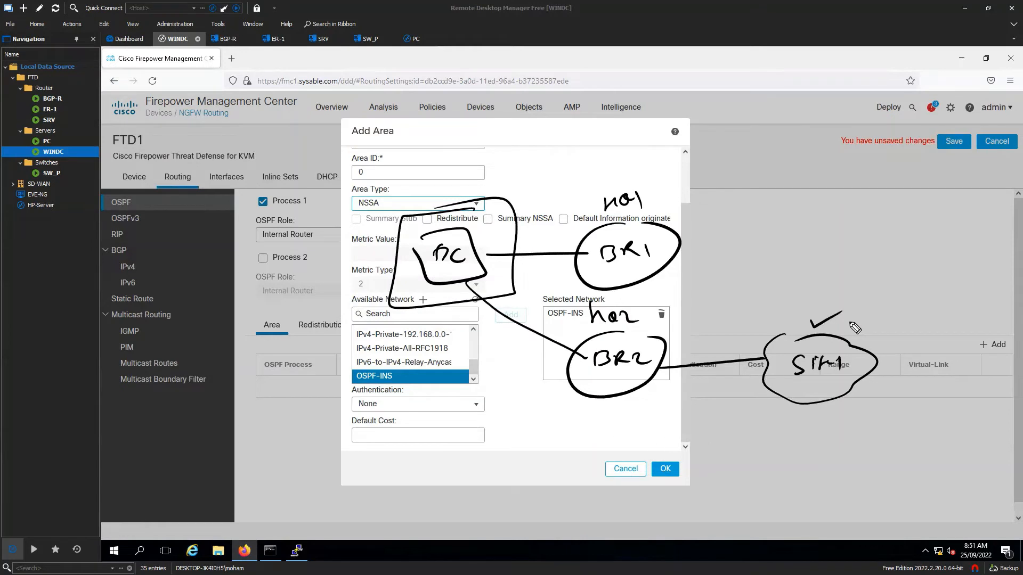
{"action": "mouse_move", "coordinate": [859, 308]}
{"action": "left_mouse_down"}
{"action": "mouse_move", "coordinate": [744, 415]}
{"action": "mouse_move", "coordinate": [864, 302]}
{"action": "mouse_move", "coordinate": [847, 300]}
{"action": "left_mouse_up"}
{"action": "left_click_drag", "start_coordinate": [770, 278], "coordinate": [803, 281]}
{"action": "mouse_move", "coordinate": [823, 268]}
{"action": "left_mouse_down"}
{"action": "mouse_move", "coordinate": [820, 281]}
{"action": "mouse_move", "coordinate": [846, 276]}
{"action": "left_mouse_up"}
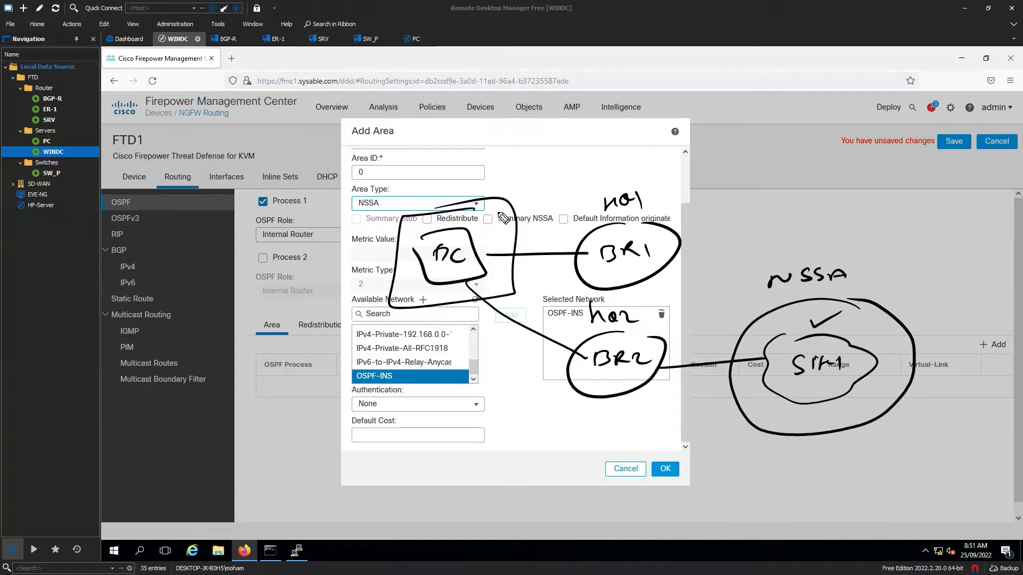
{"action": "left_click_drag", "start_coordinate": [461, 224], "coordinate": [549, 193]}
{"action": "left_click_drag", "start_coordinate": [536, 299], "coordinate": [534, 300]}
{"action": "left_click_drag", "start_coordinate": [696, 320], "coordinate": [695, 346]}
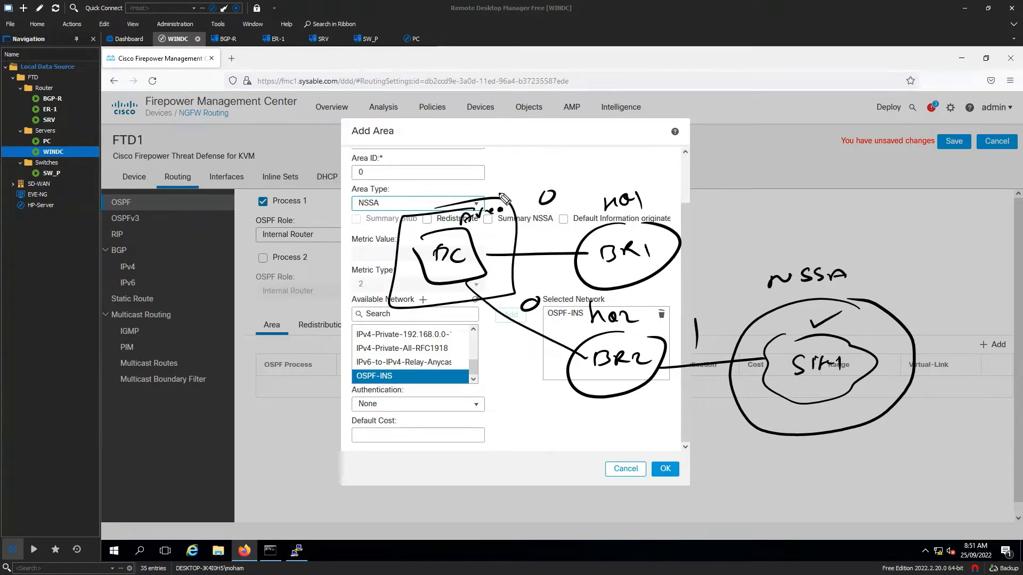
{"action": "mouse_move", "coordinate": [480, 192]}
{"action": "left_mouse_down"}
{"action": "mouse_move", "coordinate": [475, 201]}
{"action": "mouse_move", "coordinate": [498, 176]}
{"action": "left_mouse_up"}
{"action": "mouse_move", "coordinate": [514, 144]}
{"action": "left_mouse_down"}
{"action": "mouse_move", "coordinate": [539, 154]}
{"action": "mouse_move", "coordinate": [564, 145]}
{"action": "mouse_move", "coordinate": [587, 159]}
{"action": "mouse_move", "coordinate": [581, 192]}
{"action": "left_mouse_up"}
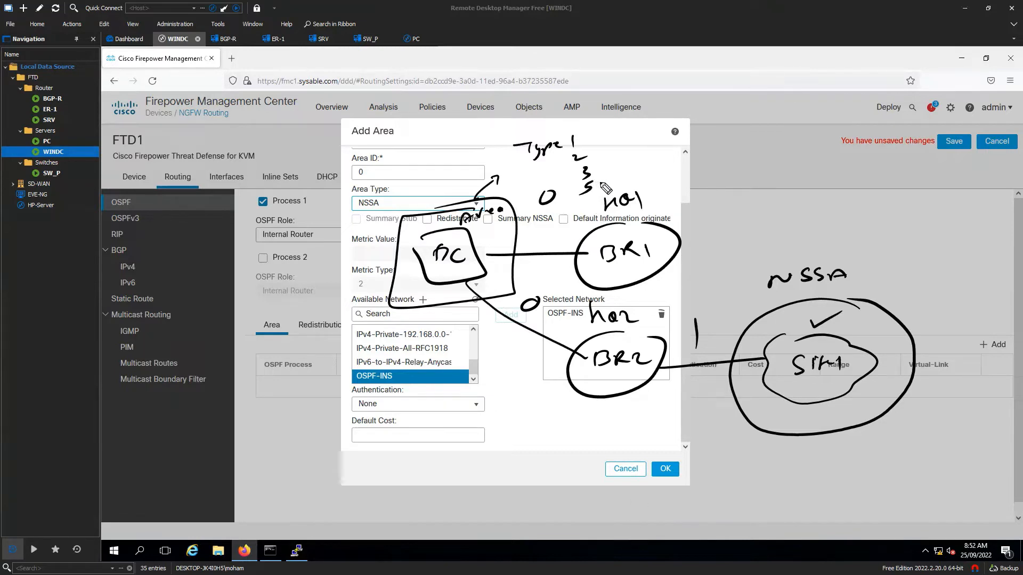
- Extend the LSA type list to 7 and mark an underlined 7 over the NSSA area
{"action": "left_click_drag", "start_coordinate": [592, 185], "coordinate": [676, 170]}
{"action": "left_click_drag", "start_coordinate": [694, 354], "coordinate": [699, 356]}
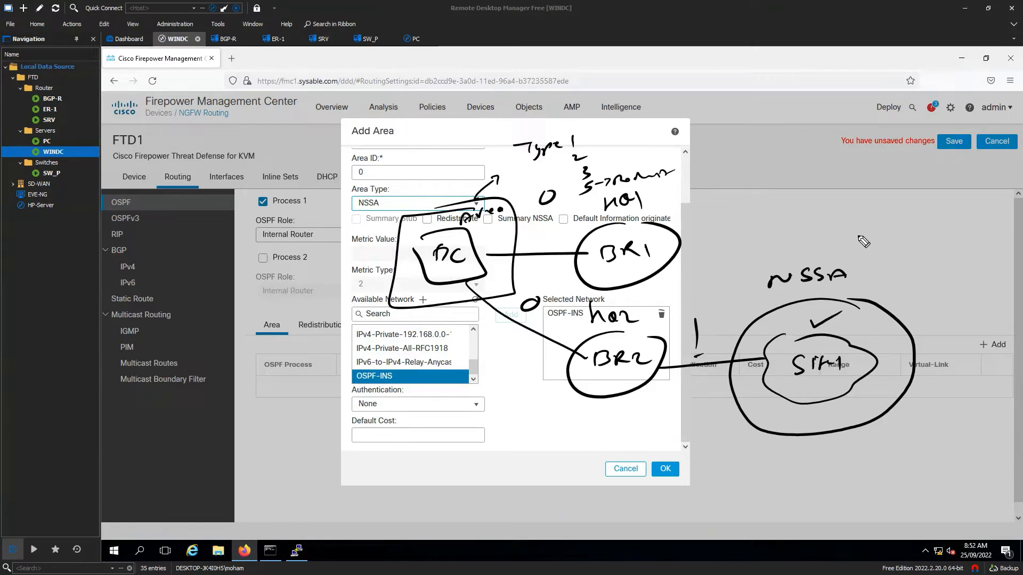
{"action": "left_click_drag", "start_coordinate": [848, 229], "coordinate": [877, 240]}
{"action": "left_click_drag", "start_coordinate": [858, 248], "coordinate": [877, 245]}
{"action": "mouse_move", "coordinate": [784, 392]}
{"action": "left_mouse_down"}
{"action": "mouse_move", "coordinate": [807, 379]}
{"action": "mouse_move", "coordinate": [825, 401]}
{"action": "left_mouse_up"}
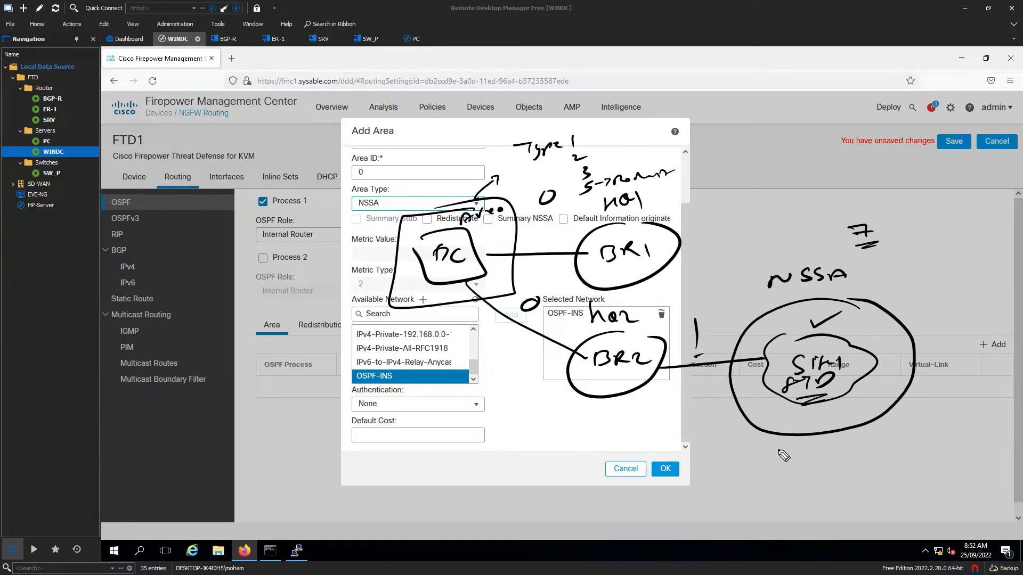
{"action": "mouse_move", "coordinate": [737, 404]}
{"action": "left_mouse_down"}
{"action": "mouse_move", "coordinate": [718, 413]}
{"action": "mouse_move", "coordinate": [495, 316]}
{"action": "left_mouse_up"}
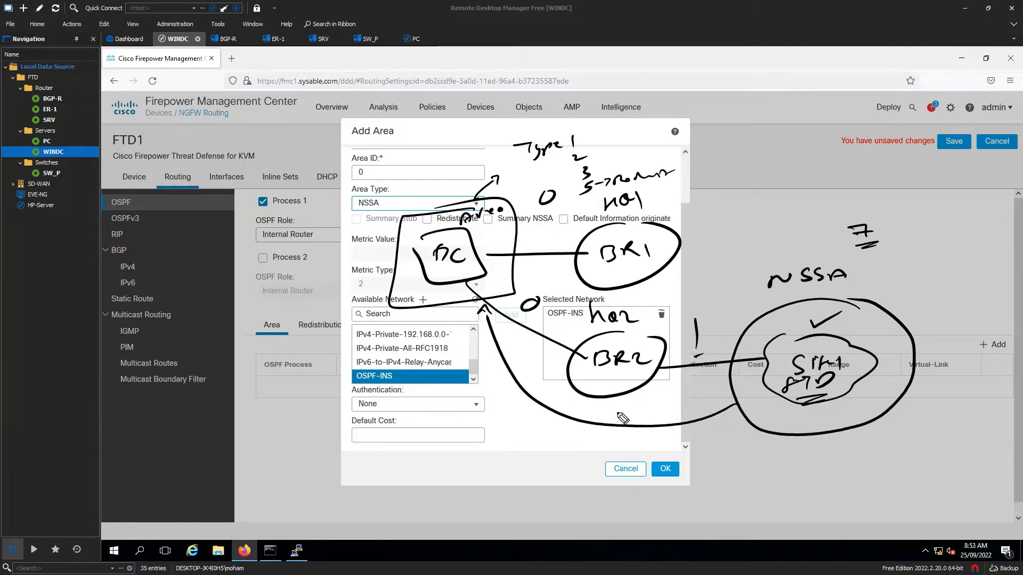
{"action": "mouse_move", "coordinate": [738, 345]}
{"action": "left_mouse_down"}
{"action": "mouse_move", "coordinate": [716, 343]}
{"action": "mouse_move", "coordinate": [713, 392]}
{"action": "mouse_move", "coordinate": [673, 358]}
{"action": "left_mouse_up"}
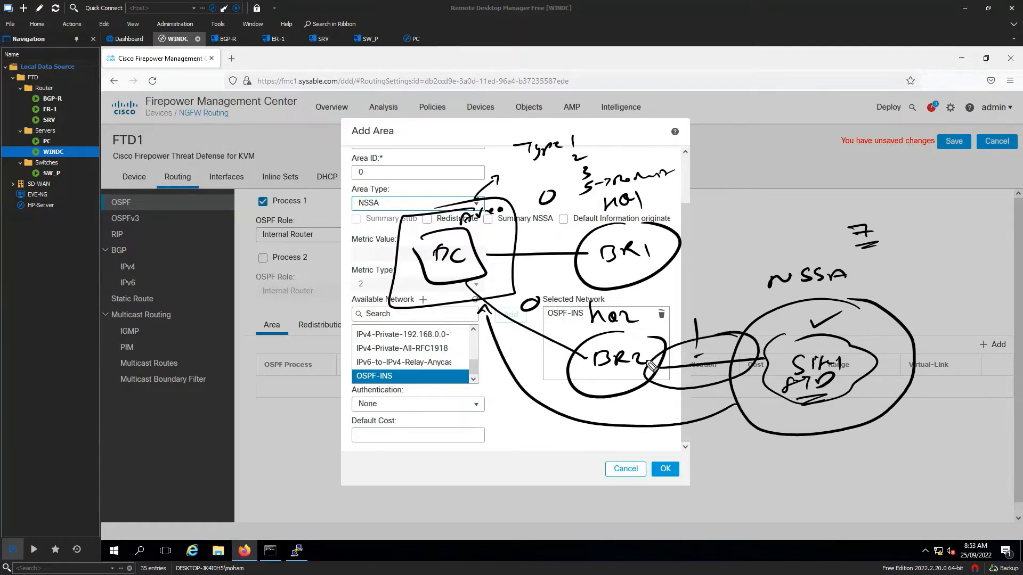
- Label BR2 as ABR with an L3 arrow toward FC, then erase all the ink
{"action": "mouse_move", "coordinate": [605, 374]}
{"action": "left_mouse_down"}
{"action": "mouse_move", "coordinate": [635, 371]}
{"action": "mouse_move", "coordinate": [601, 380]}
{"action": "mouse_move", "coordinate": [608, 392]}
{"action": "mouse_move", "coordinate": [642, 377]}
{"action": "left_mouse_up"}
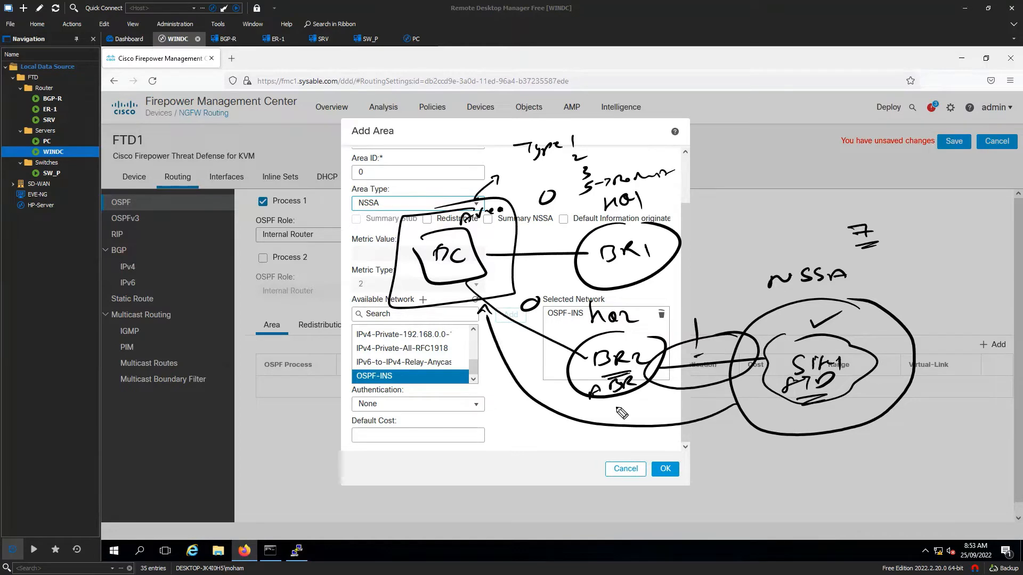
{"action": "mouse_move", "coordinate": [601, 405]}
{"action": "left_mouse_down"}
{"action": "mouse_move", "coordinate": [628, 400]}
{"action": "mouse_move", "coordinate": [622, 409]}
{"action": "left_mouse_up"}
{"action": "mouse_move", "coordinate": [844, 246]}
{"action": "left_mouse_down"}
{"action": "mouse_move", "coordinate": [893, 214]}
{"action": "mouse_move", "coordinate": [840, 280]}
{"action": "left_mouse_up"}
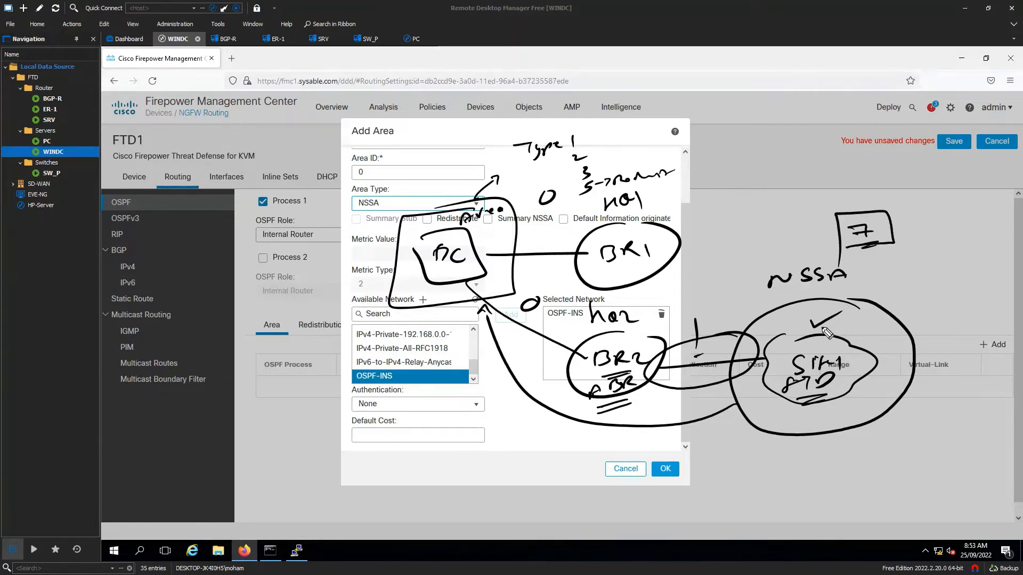
{"action": "mouse_move", "coordinate": [669, 346]}
{"action": "left_mouse_down"}
{"action": "mouse_move", "coordinate": [584, 324]}
{"action": "mouse_move", "coordinate": [599, 326]}
{"action": "left_mouse_up"}
{"action": "left_click_drag", "start_coordinate": [504, 335], "coordinate": [514, 349]}
{"action": "mouse_move", "coordinate": [516, 337]}
{"action": "left_mouse_down"}
{"action": "mouse_move", "coordinate": [518, 349]}
{"action": "mouse_move", "coordinate": [531, 347]}
{"action": "left_mouse_up"}
{"action": "left_click_drag", "start_coordinate": [509, 362], "coordinate": [533, 356]}
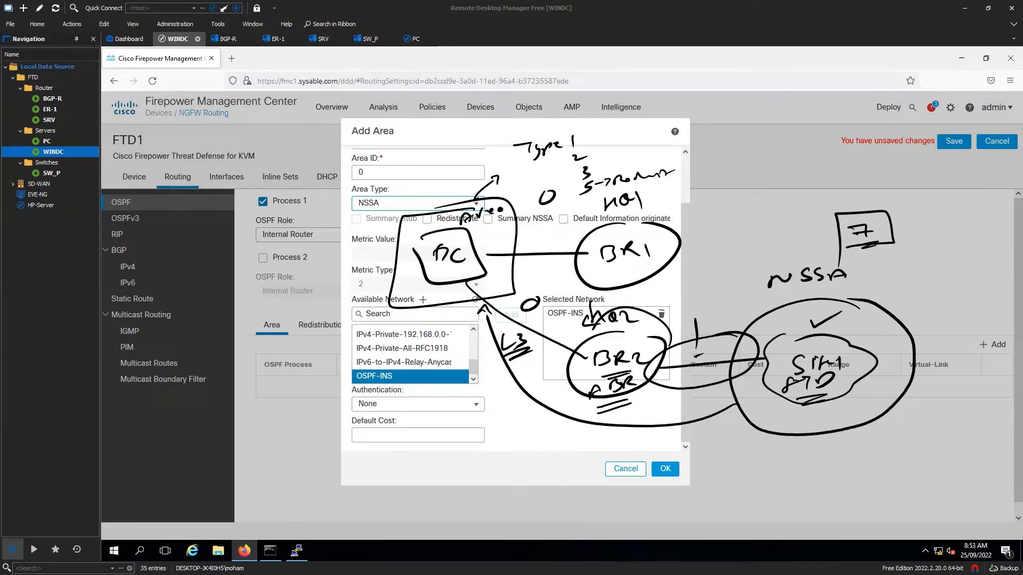
{"action": "key", "text": "Escape"}
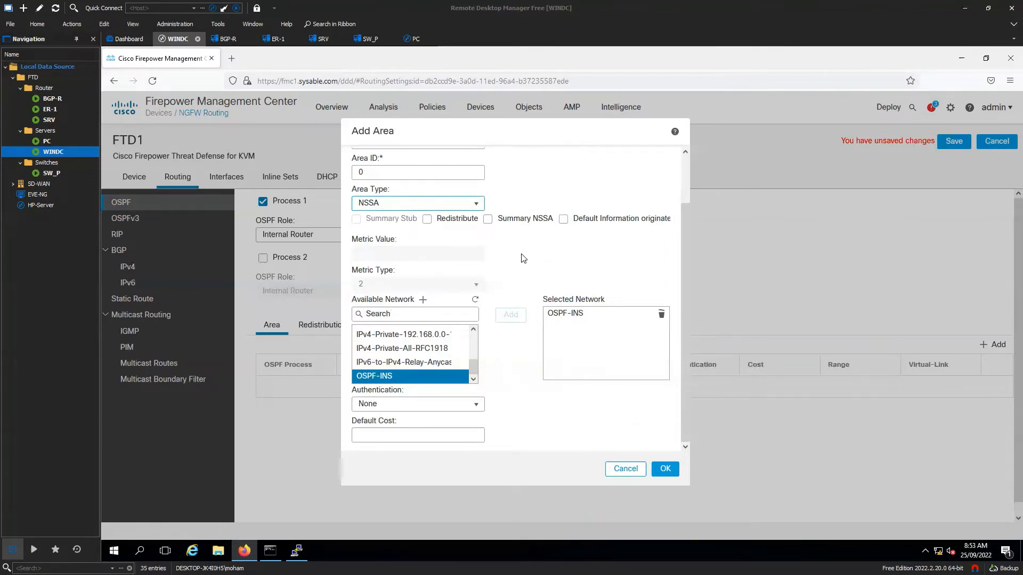
- Cycle area 0's type through Normal, Stub and NSSA
{"action": "left_click", "coordinate": [470, 204]}
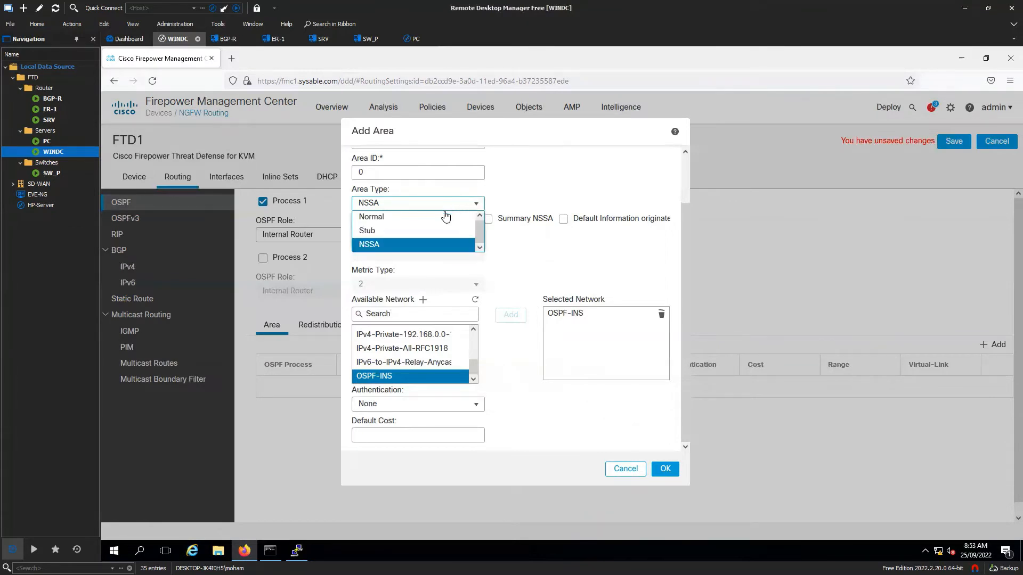
{"action": "left_click", "coordinate": [391, 219]}
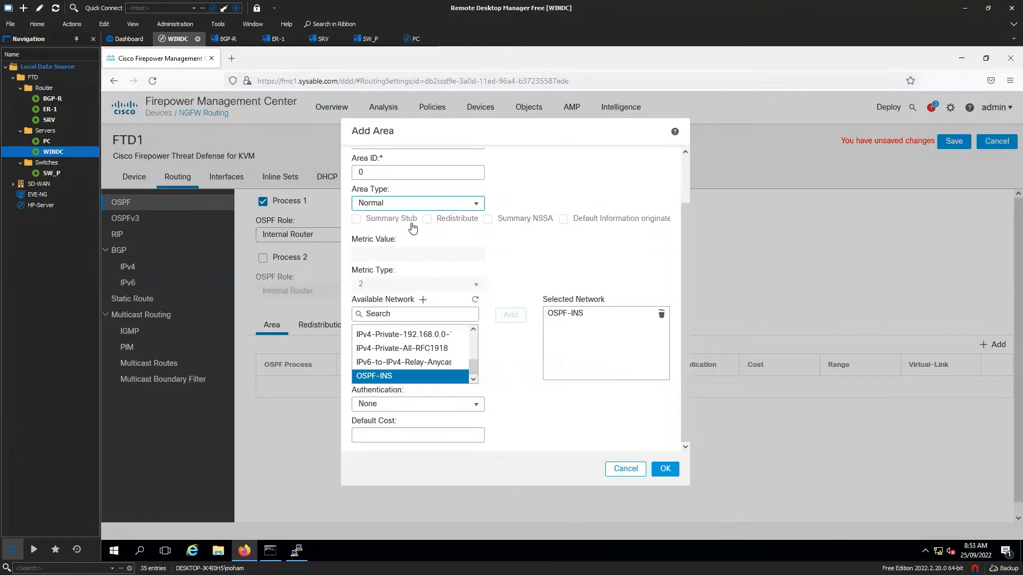
{"action": "left_click", "coordinate": [410, 203]}
{"action": "left_click", "coordinate": [389, 234]}
{"action": "left_click", "coordinate": [415, 203]}
{"action": "left_click", "coordinate": [397, 243]}
{"action": "scroll", "coordinate": [458, 240], "scroll_direction": "up", "scroll_amount": 2}
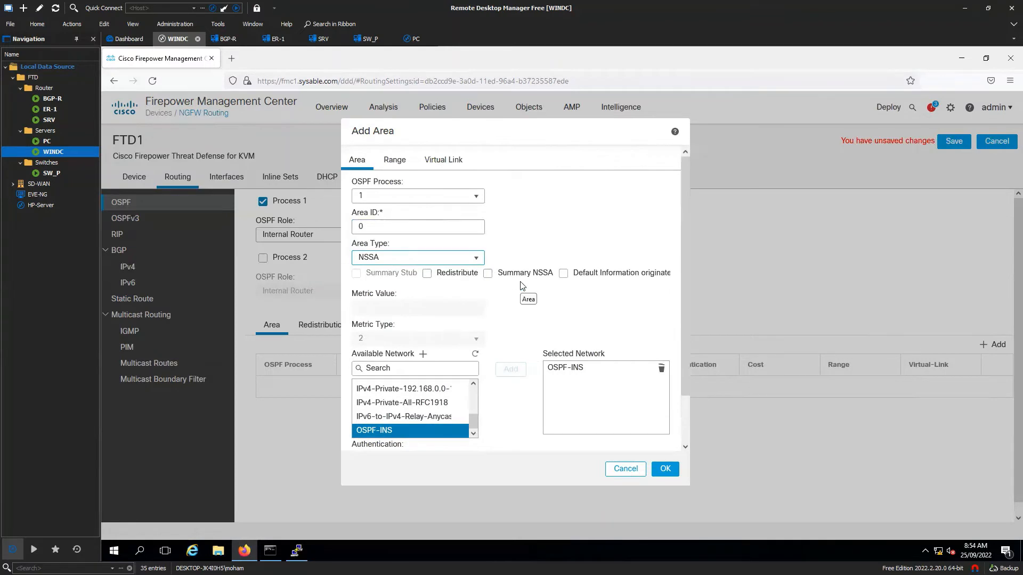
{"action": "scroll", "coordinate": [522, 286], "scroll_direction": "down", "scroll_amount": 1}
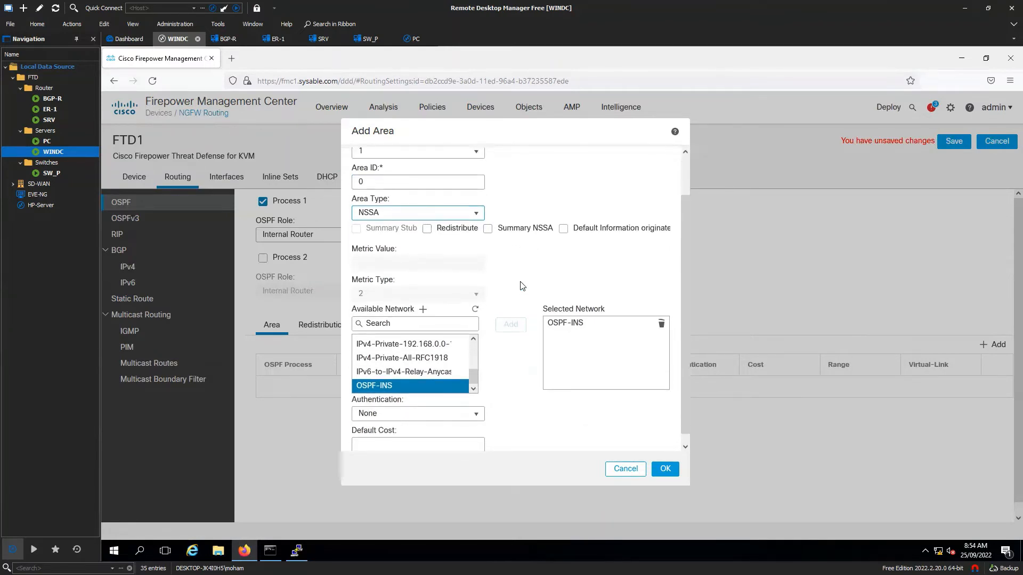
{"action": "scroll", "coordinate": [410, 201], "scroll_direction": "down", "scroll_amount": 1}
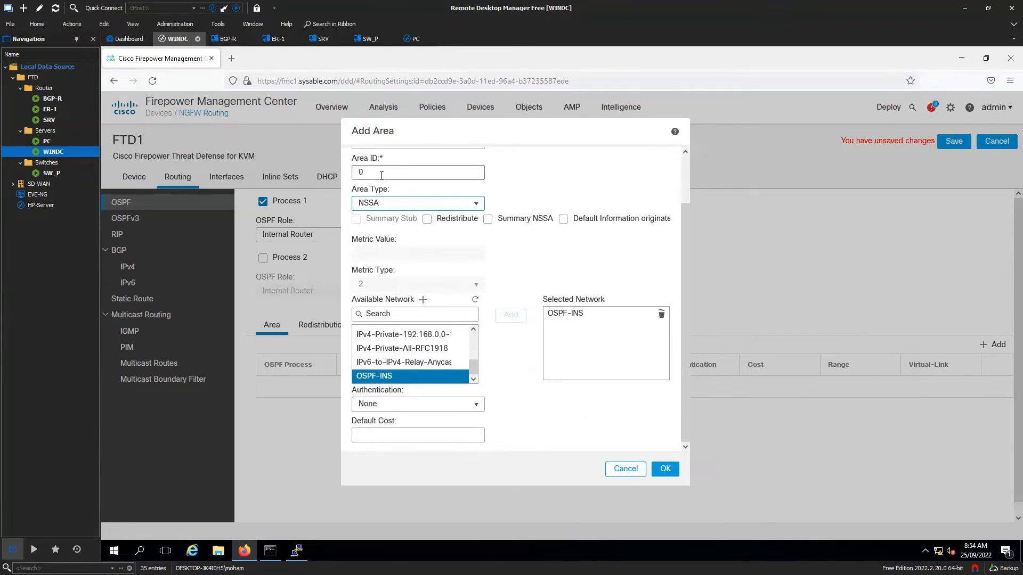
- Set area 0's type back to Normal, keeping OSPF-INS selected
{"action": "left_click", "coordinate": [463, 208]}
{"action": "left_click", "coordinate": [422, 222]}
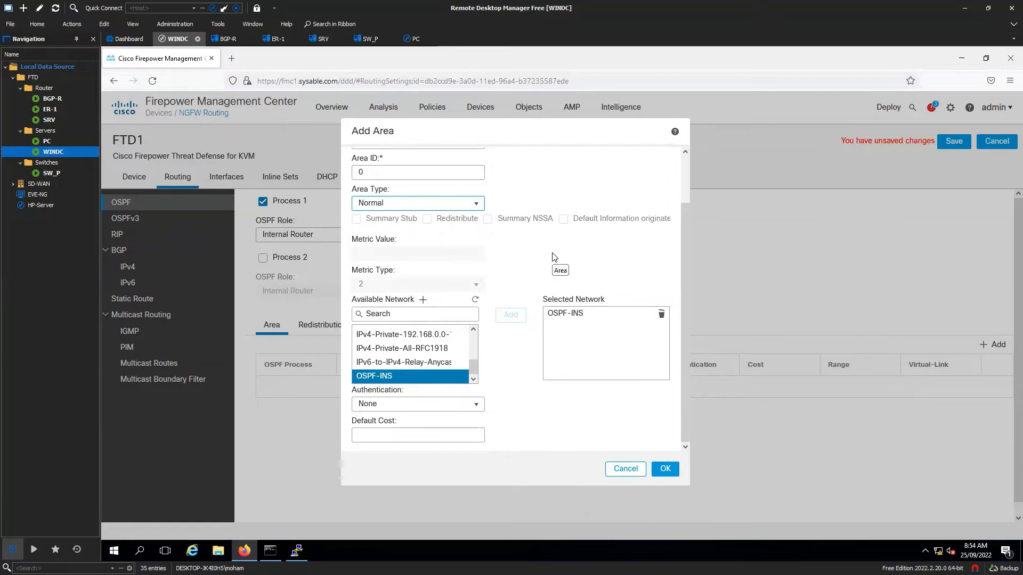
{"action": "scroll", "coordinate": [511, 272], "scroll_direction": "up", "scroll_amount": 2}
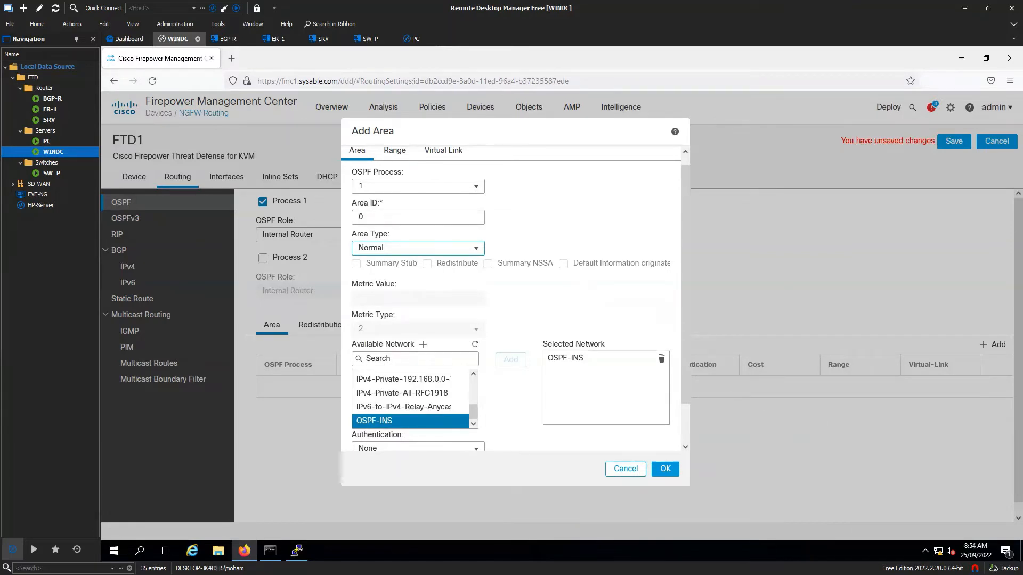
{"action": "key", "text": "alt+Tab"}
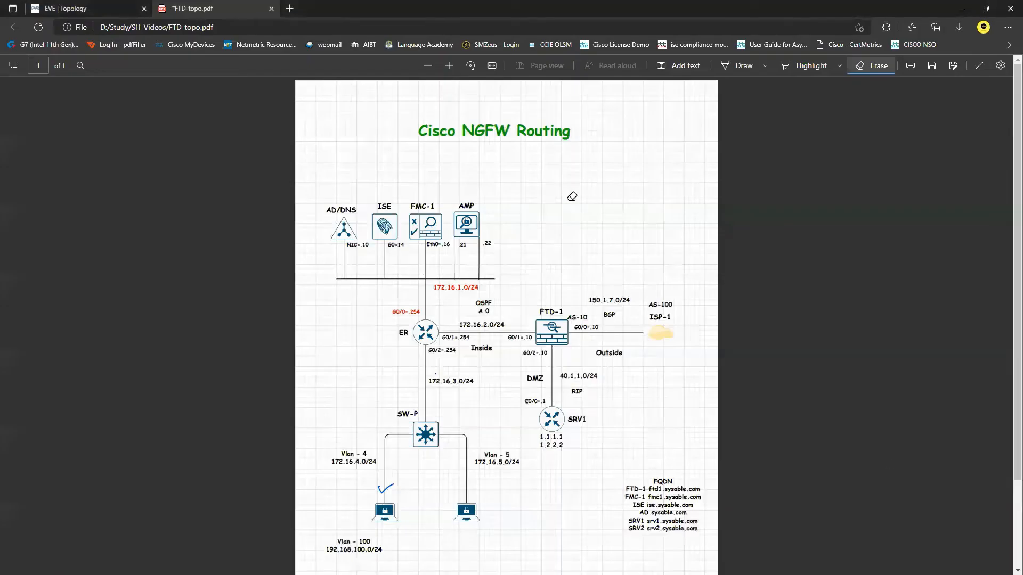
- Circle the ER–FTD-1 172.16.2.0/24 OSPF link in blue ink on the topology PDF
{"action": "left_click", "coordinate": [725, 66]}
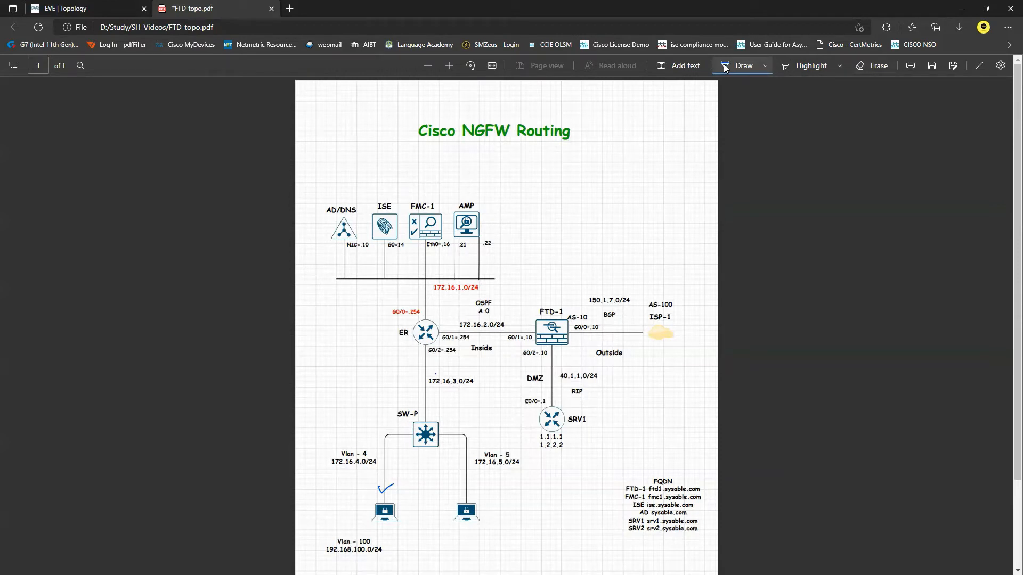
{"action": "mouse_move", "coordinate": [533, 332]}
{"action": "left_mouse_down"}
{"action": "mouse_move", "coordinate": [525, 320]}
{"action": "mouse_move", "coordinate": [445, 308]}
{"action": "mouse_move", "coordinate": [454, 360]}
{"action": "mouse_move", "coordinate": [530, 340]}
{"action": "mouse_move", "coordinate": [511, 302]}
{"action": "mouse_move", "coordinate": [520, 293]}
{"action": "left_mouse_up"}
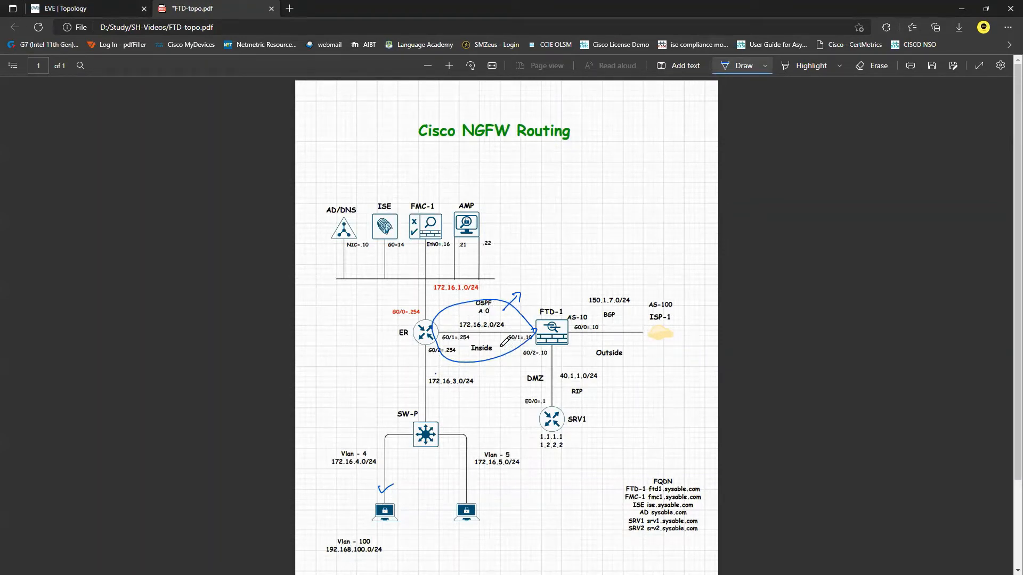
{"action": "left_click_drag", "start_coordinate": [501, 347], "coordinate": [530, 348]}
- Return to the FMC Add Area dialog and confirm OSPF-INS covers subnet 172.16.2.0/24
{"action": "key", "text": "alt+Tab"}
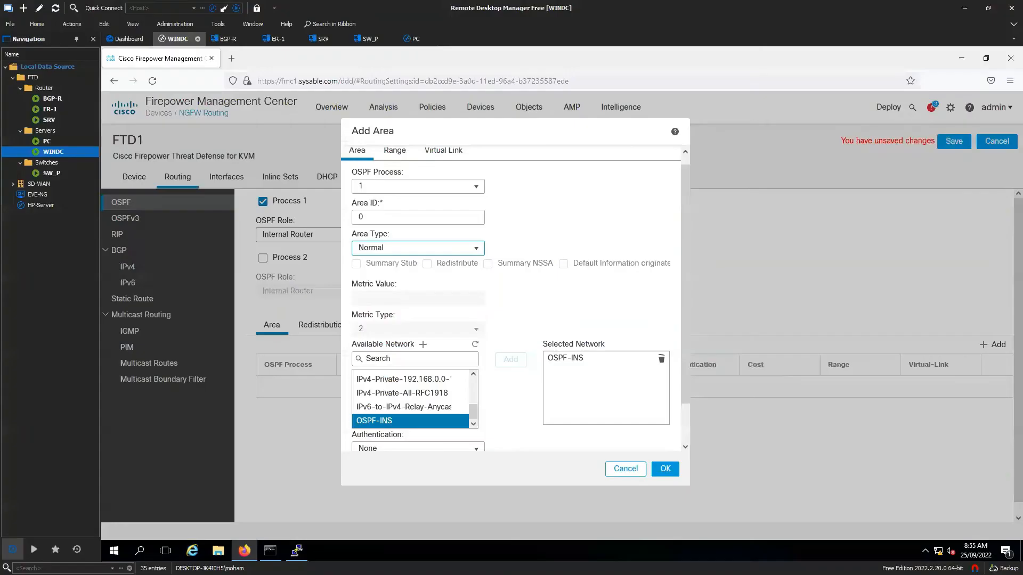
{"action": "mouse_move", "coordinate": [558, 367]}
{"action": "scroll", "coordinate": [579, 380], "scroll_direction": "up", "scroll_amount": 1}
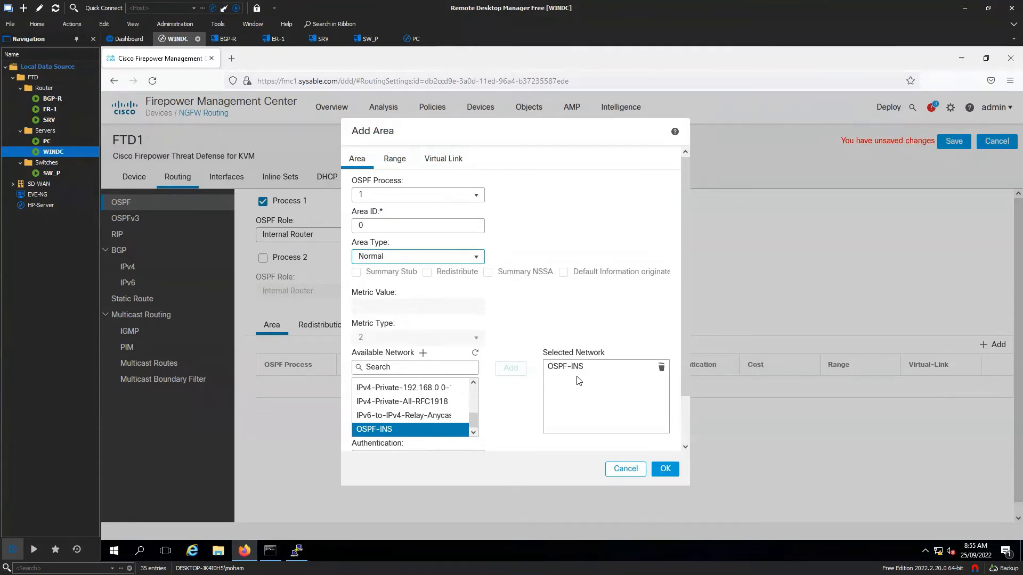
{"action": "mouse_move", "coordinate": [598, 393]}
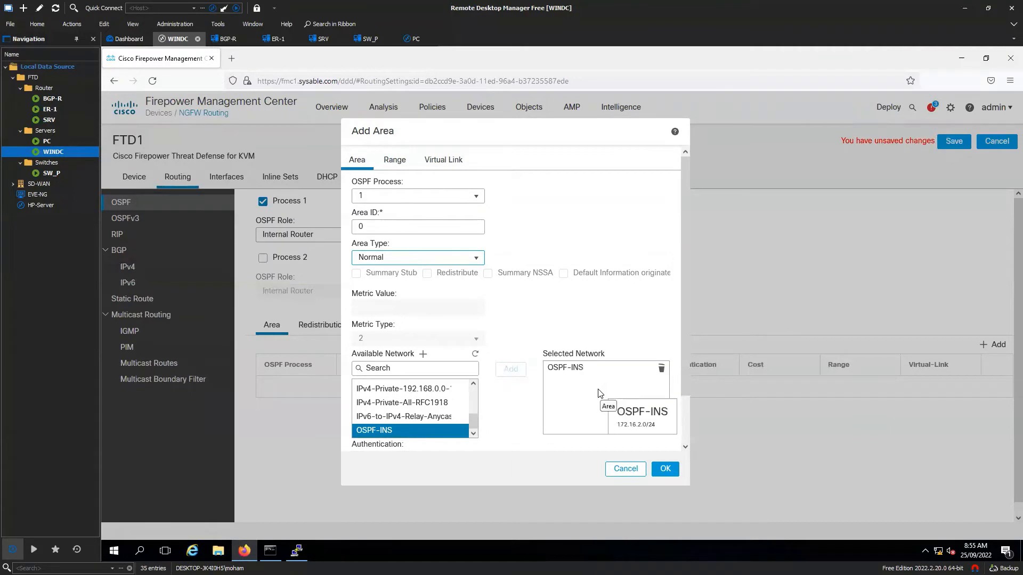
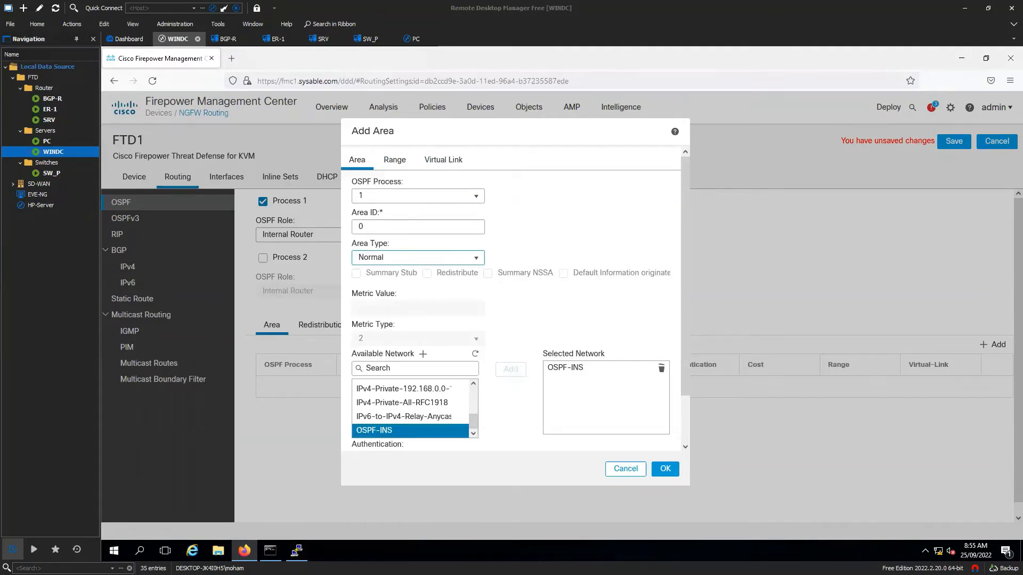
- Keep area 0's type as Normal and confirm its Virtual Link settings list no virtual links
{"action": "left_click", "coordinate": [481, 257]}
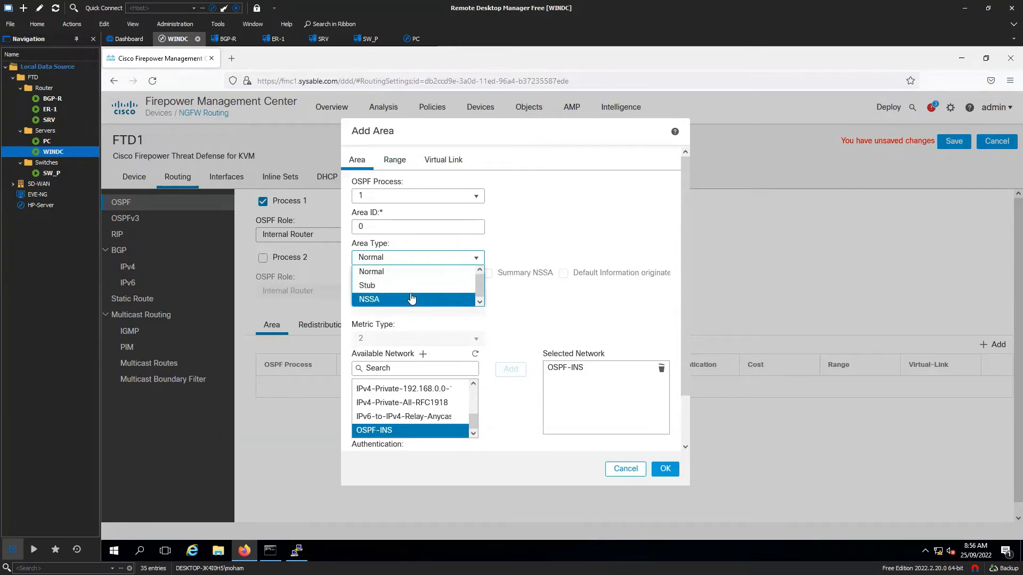
{"action": "left_click", "coordinate": [573, 227]}
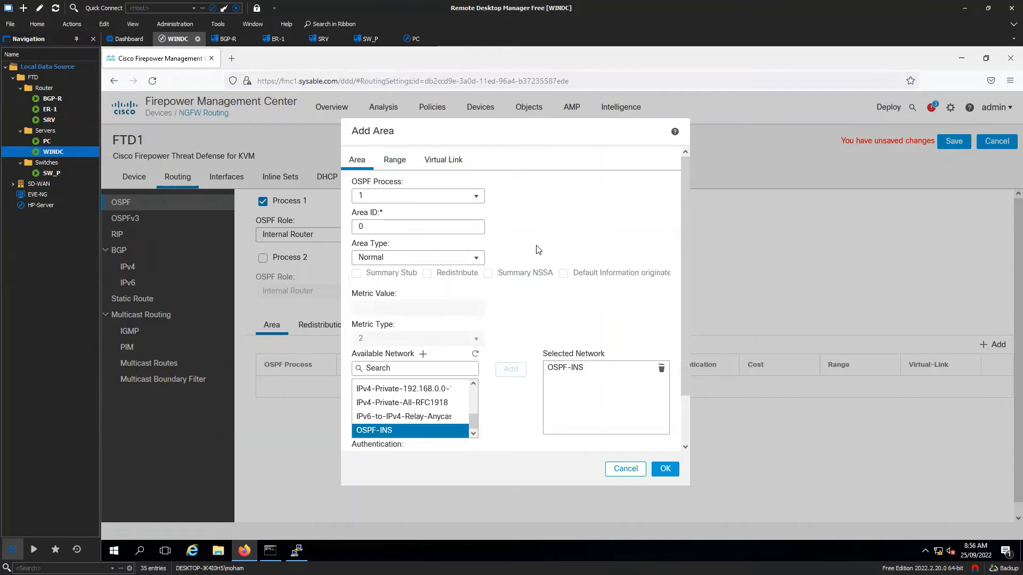
{"action": "scroll", "coordinate": [537, 249], "scroll_direction": "down", "scroll_amount": 1}
{"action": "scroll", "coordinate": [537, 249], "scroll_direction": "up", "scroll_amount": 1}
{"action": "scroll", "coordinate": [537, 249], "scroll_direction": "down", "scroll_amount": 2}
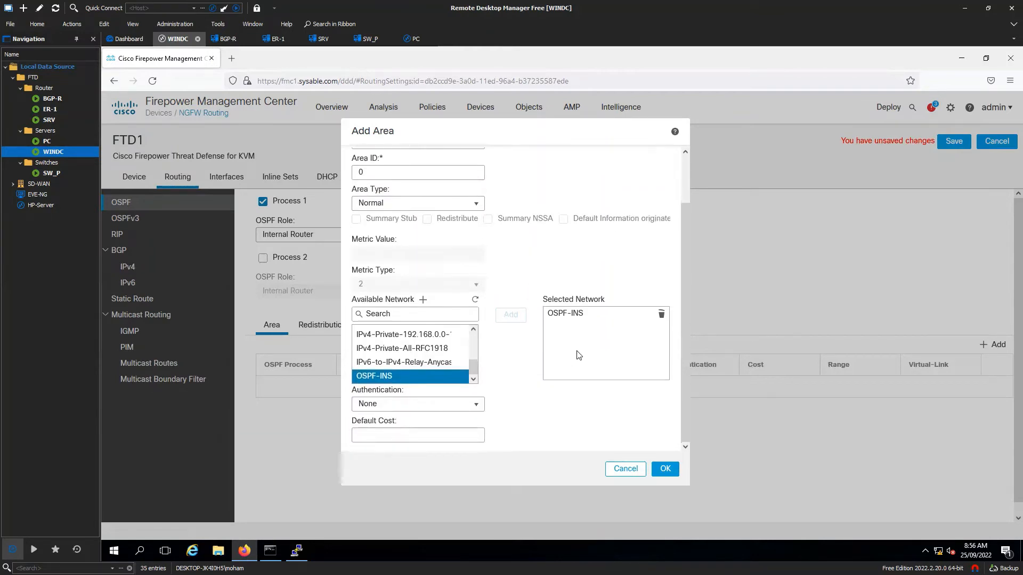
{"action": "scroll", "coordinate": [469, 367], "scroll_direction": "up", "scroll_amount": 5}
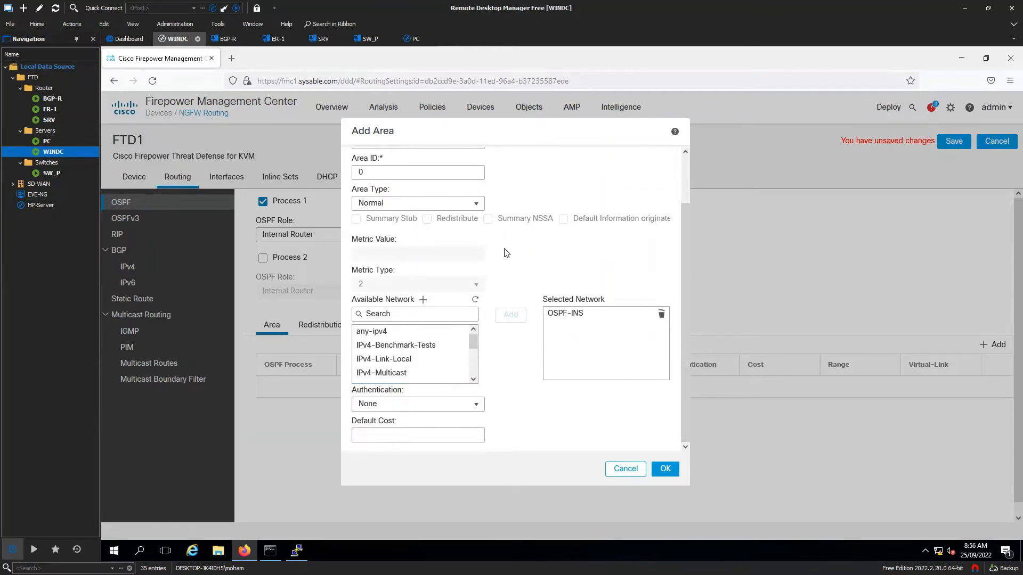
{"action": "scroll", "coordinate": [509, 252], "scroll_direction": "up", "scroll_amount": 2}
{"action": "left_click", "coordinate": [445, 162]}
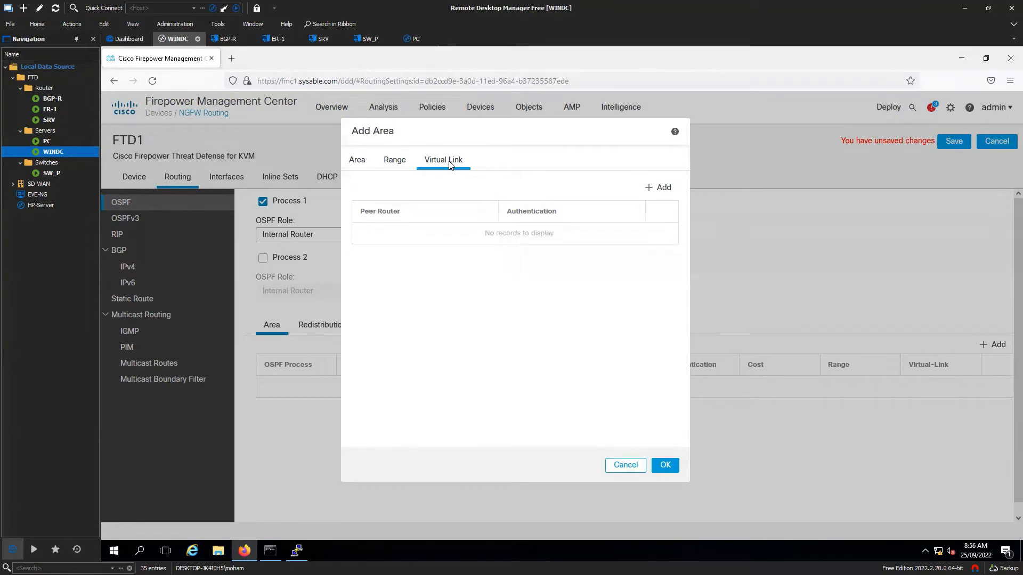
{"action": "left_click", "coordinate": [660, 188]}
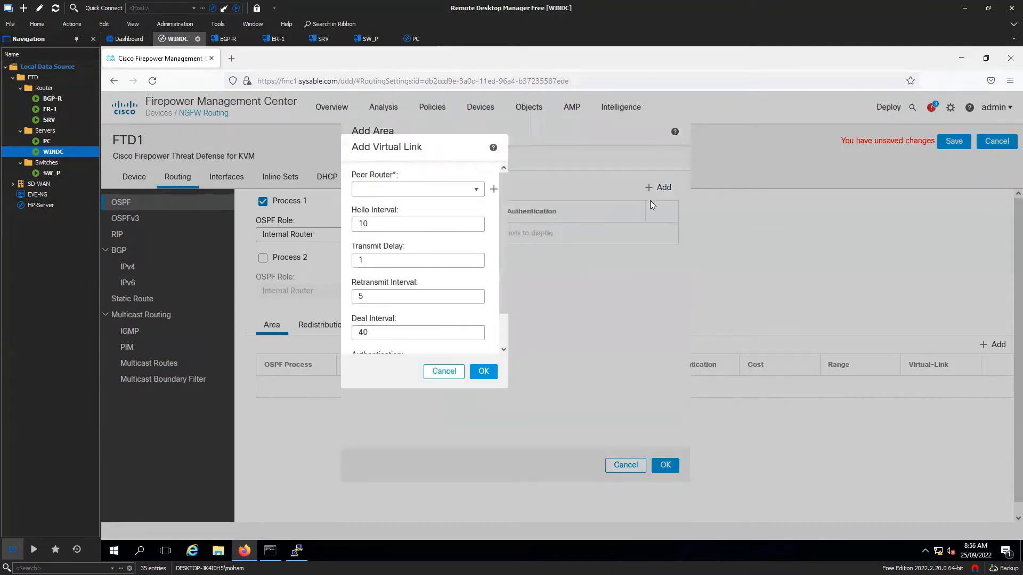
{"action": "left_click", "coordinate": [475, 189]}
{"action": "left_click", "coordinate": [476, 189]}
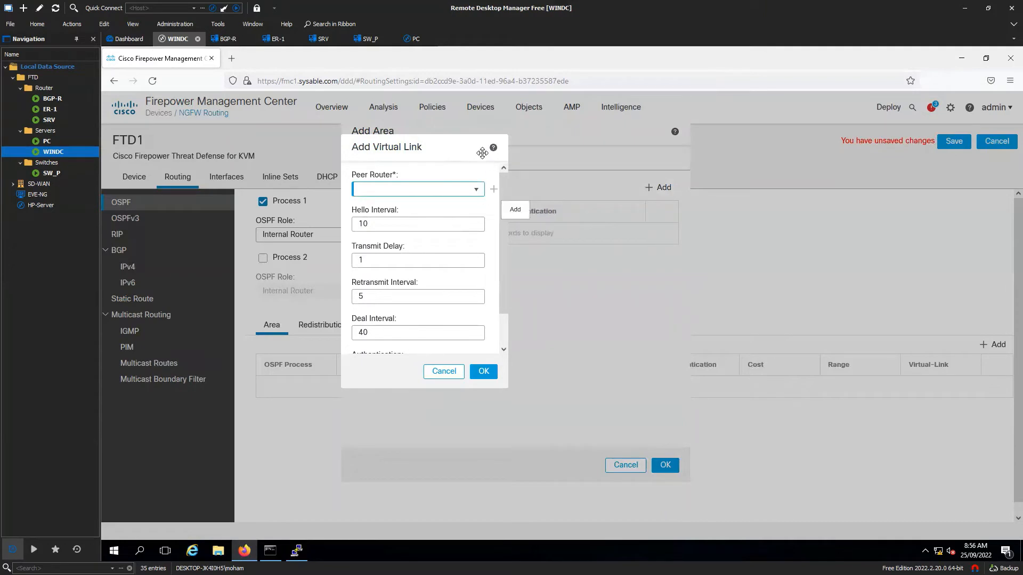
{"action": "left_click_drag", "start_coordinate": [482, 153], "coordinate": [529, 154]}
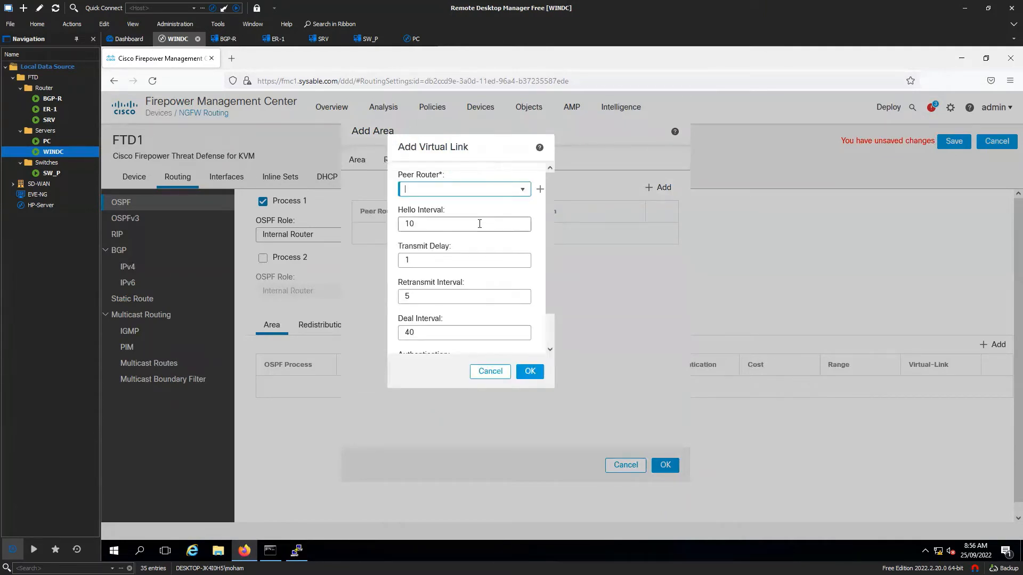
{"action": "key", "text": "Tab"}
{"action": "scroll", "coordinate": [439, 267], "scroll_direction": "down", "scroll_amount": 1}
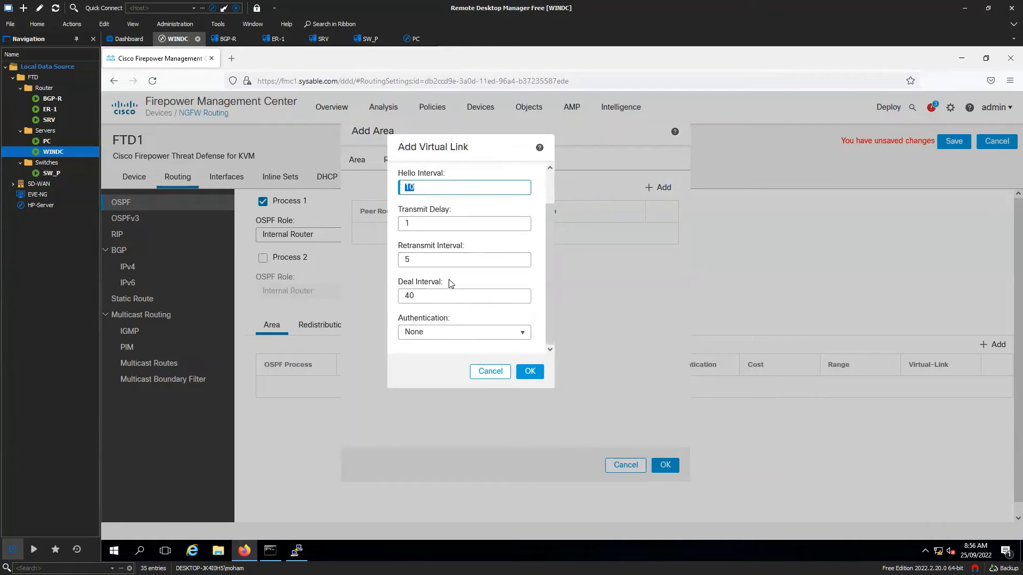
{"action": "left_click", "coordinate": [446, 319]}
{"action": "scroll", "coordinate": [473, 290], "scroll_direction": "up", "scroll_amount": 1}
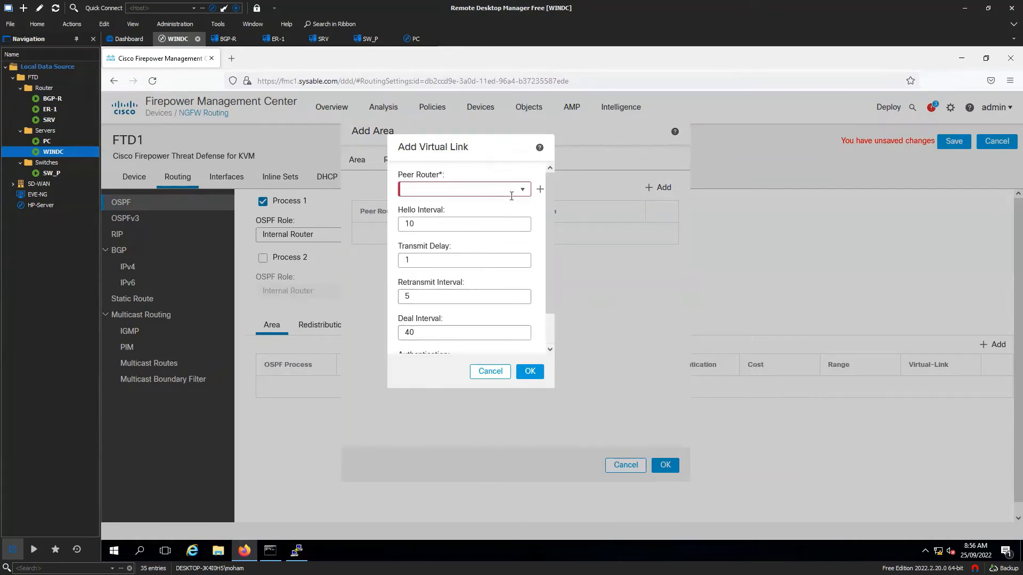
{"action": "mouse_move", "coordinate": [512, 196]}
{"action": "left_click", "coordinate": [490, 371]}
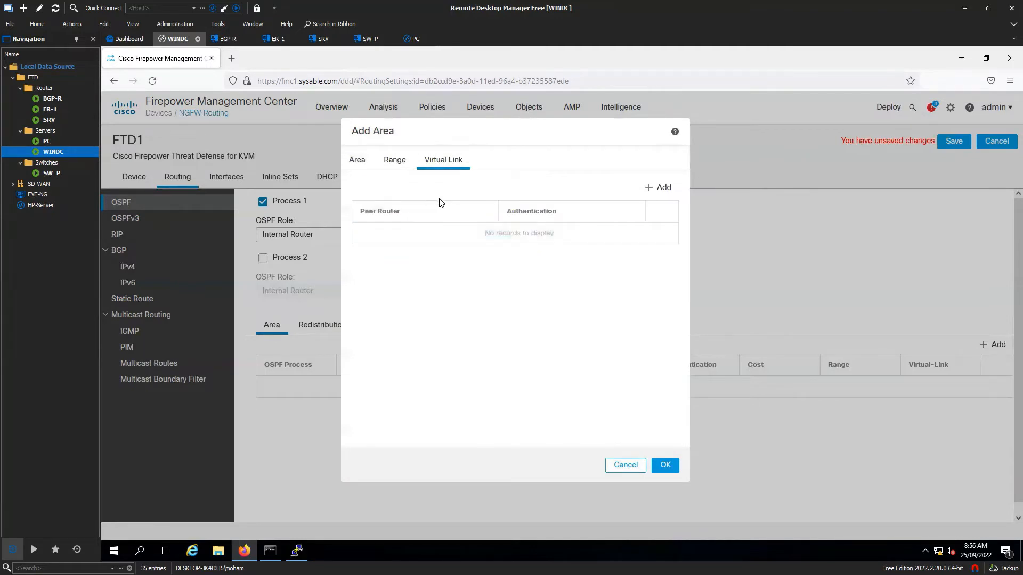
- Add area 0 with OSPF-INS, save FTD1's routing, and open the Deployment page
{"action": "left_click", "coordinate": [353, 162]}
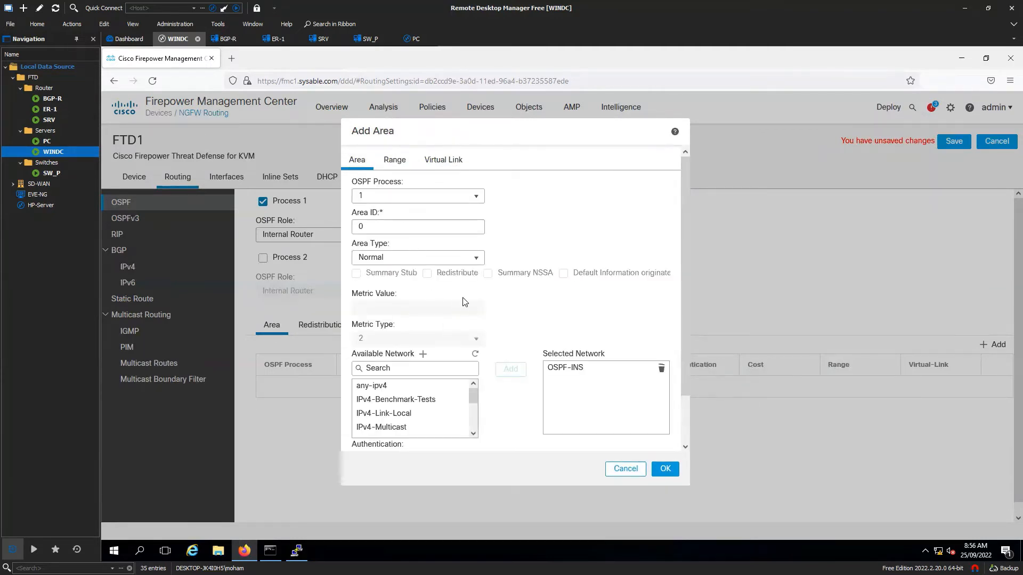
{"action": "left_click", "coordinate": [666, 475]}
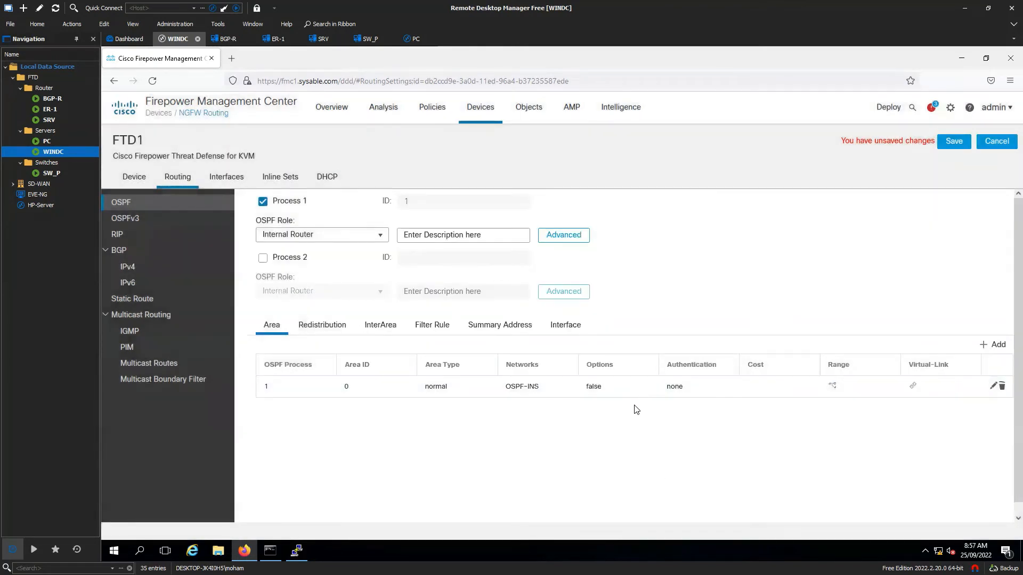
{"action": "left_click", "coordinate": [952, 142]}
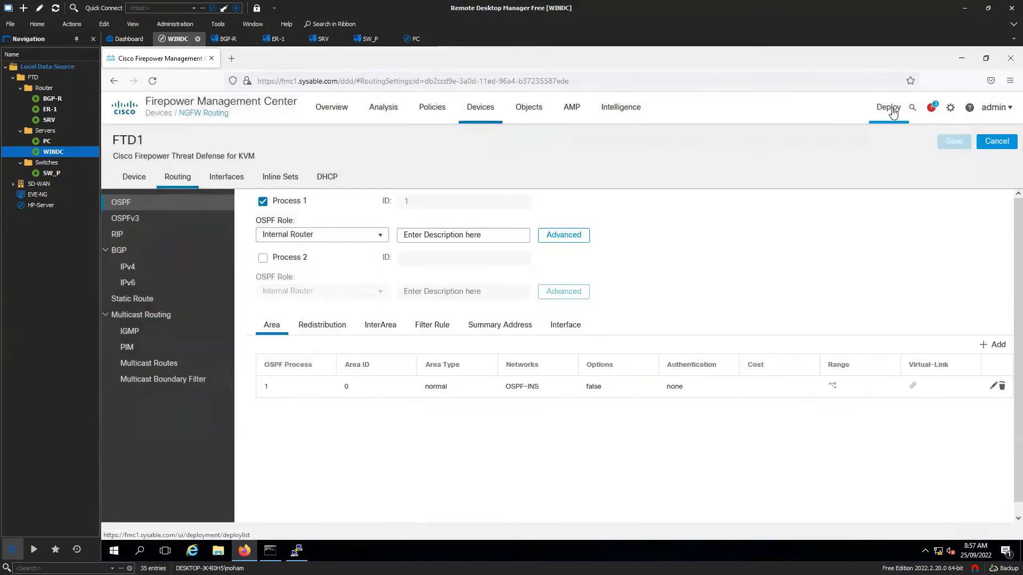
{"action": "left_click", "coordinate": [887, 109]}
{"action": "left_click", "coordinate": [901, 136]}
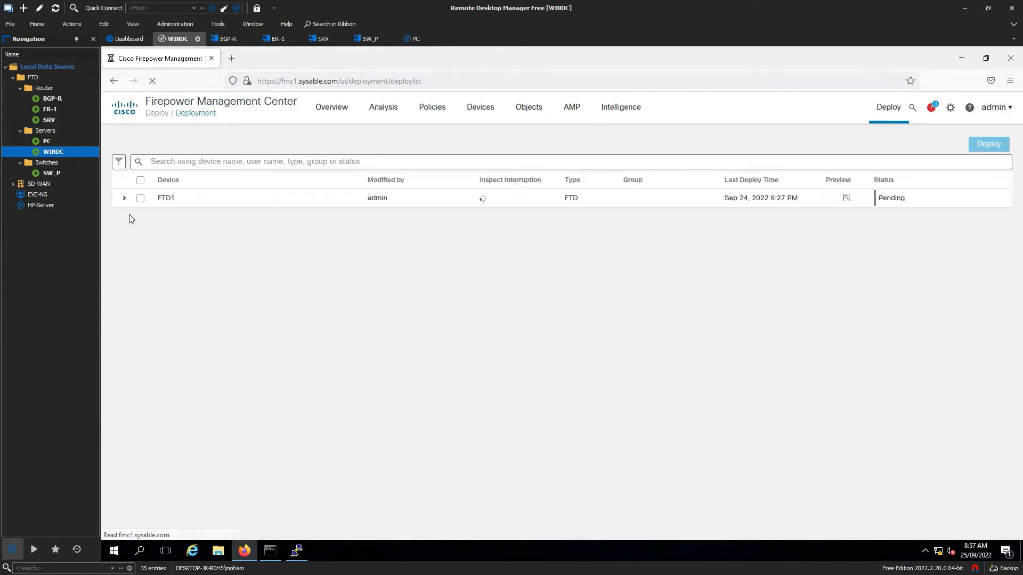
- Select FTD1 and deploy its pending OSPF changes
{"action": "left_click", "coordinate": [125, 199]}
{"action": "left_click", "coordinate": [140, 200]}
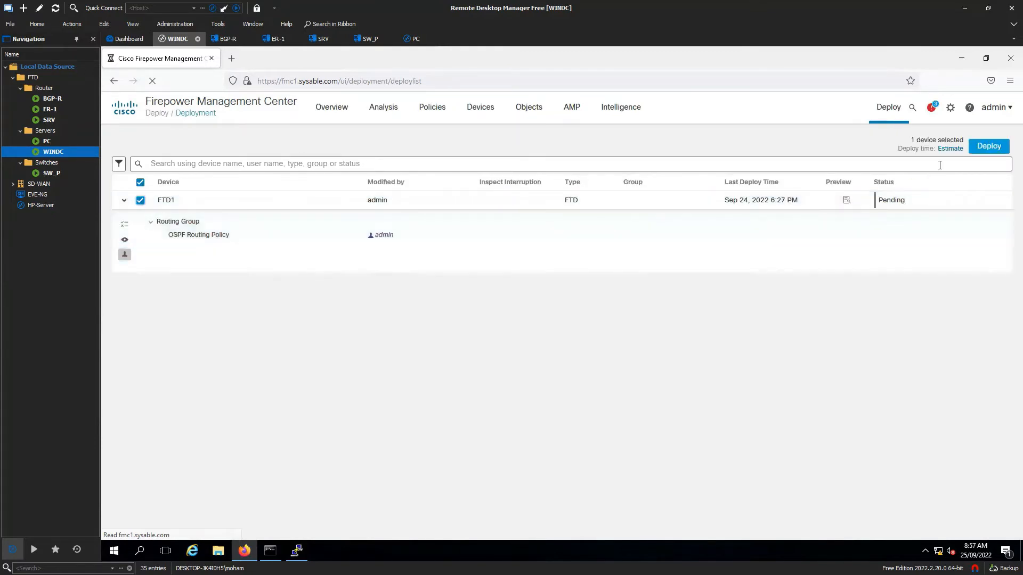
{"action": "left_click", "coordinate": [981, 148]}
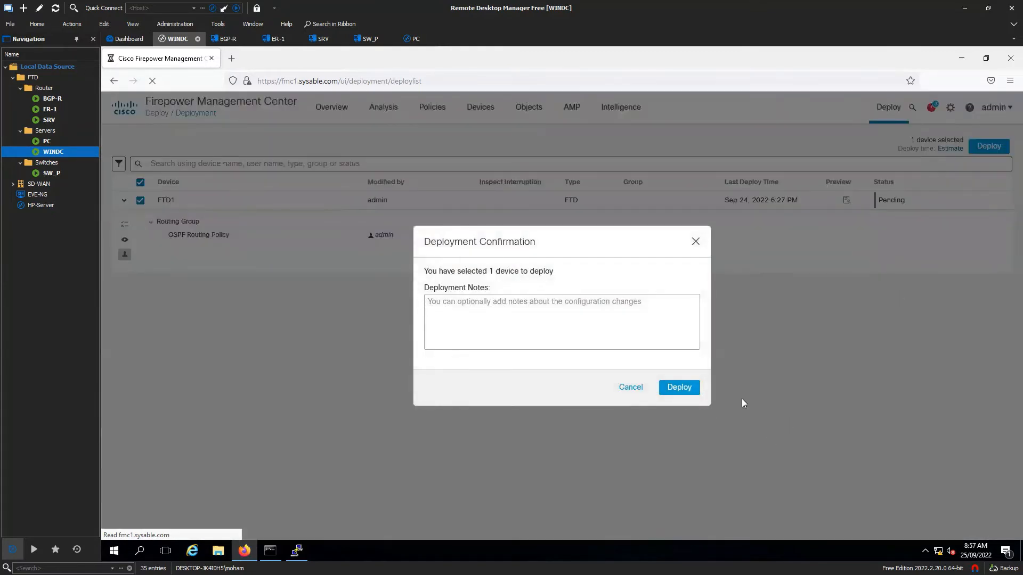
{"action": "left_click", "coordinate": [677, 387]}
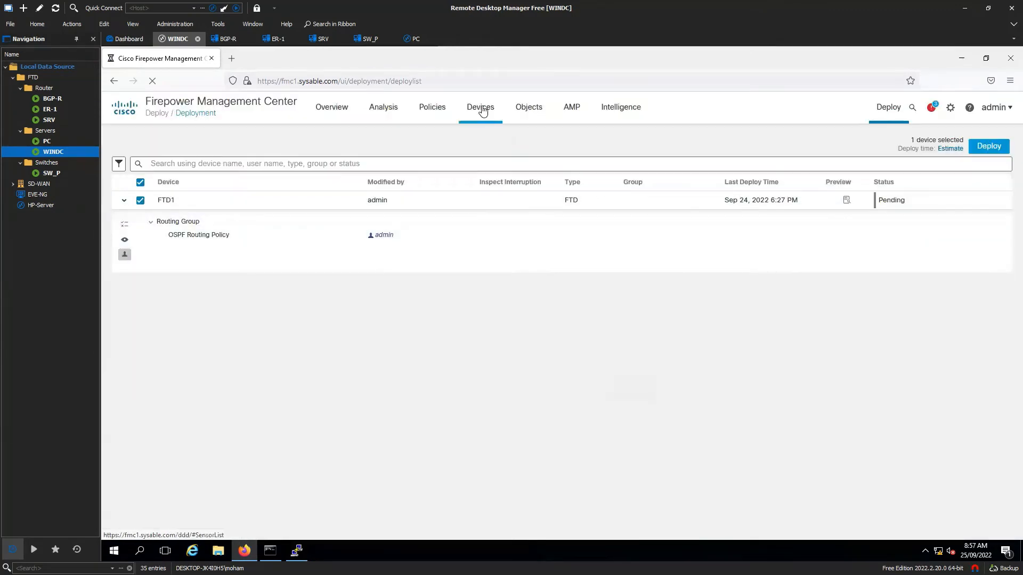
- Go to Devices > Device Management
{"action": "mouse_move", "coordinate": [482, 110]}
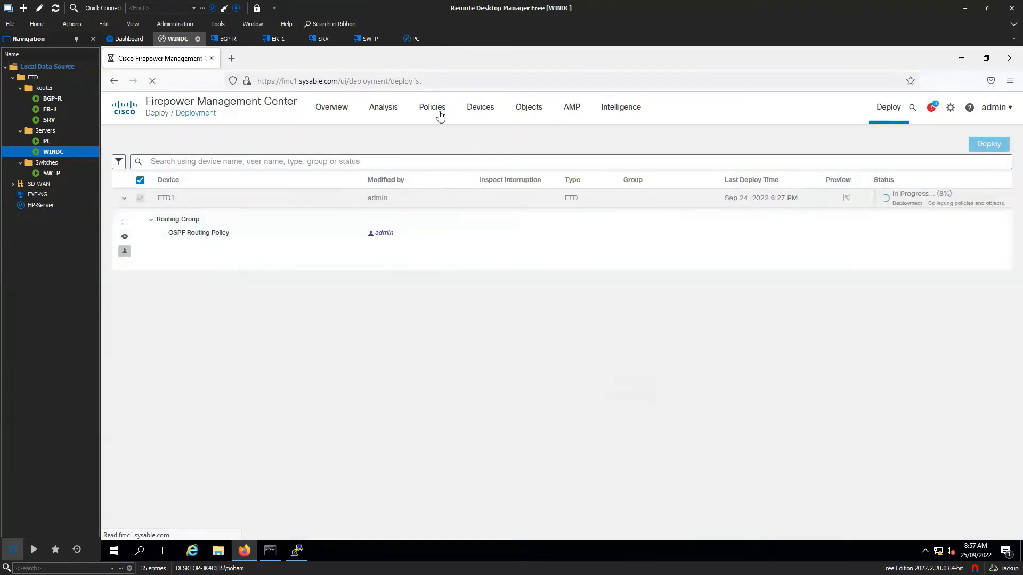
{"action": "mouse_move", "coordinate": [491, 121]}
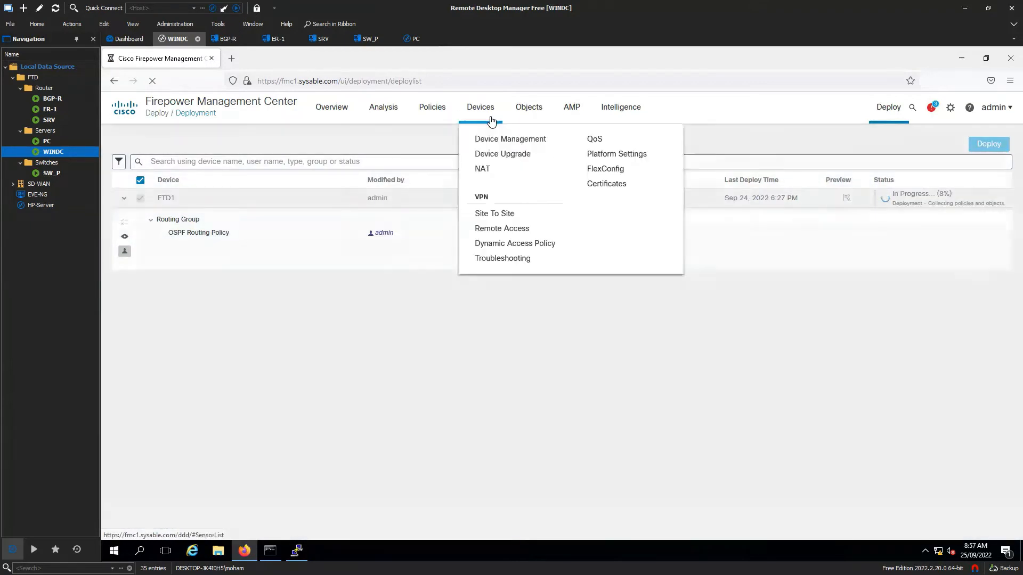
{"action": "left_click", "coordinate": [504, 138]}
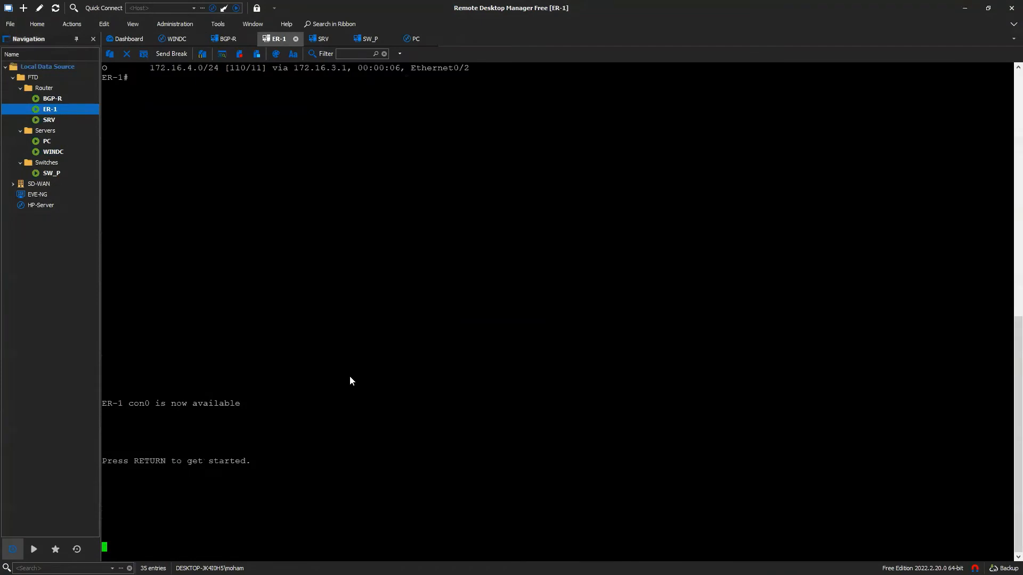
- On ER-1, enter enable mode and list the OSPF configuration with 'sh run | s ospf'
{"action": "key", "text": "Return"}
{"action": "key", "text": "Return"}
{"action": "type", "text": "en"}
{"action": "key", "text": "Return"}
{"action": "key", "text": "Return"}
{"action": "key", "text": "Return"}
{"action": "type", "text": "sh"}
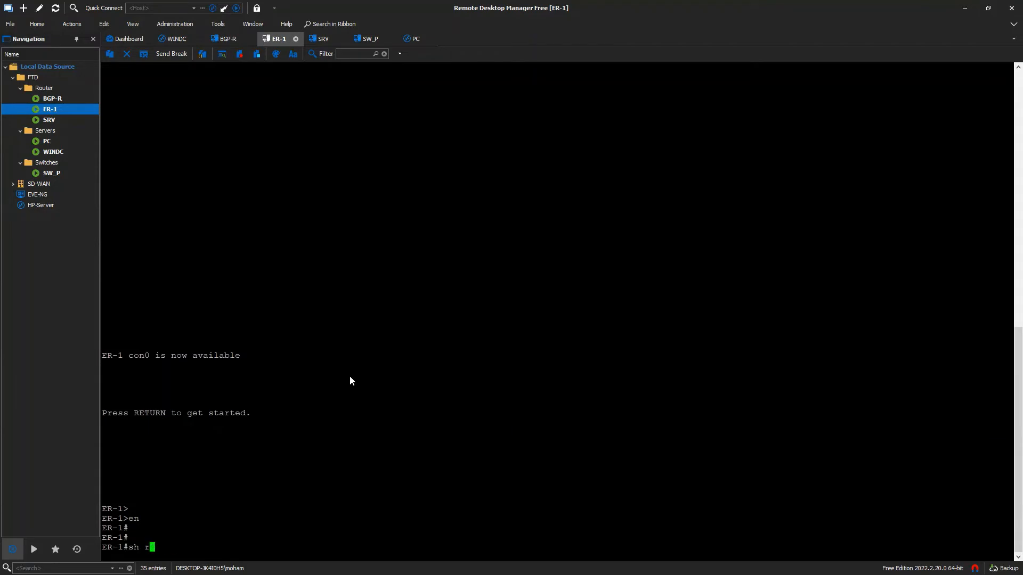
{"action": "type", "text": "run | s ospf"}
{"action": "key", "text": "Return"}
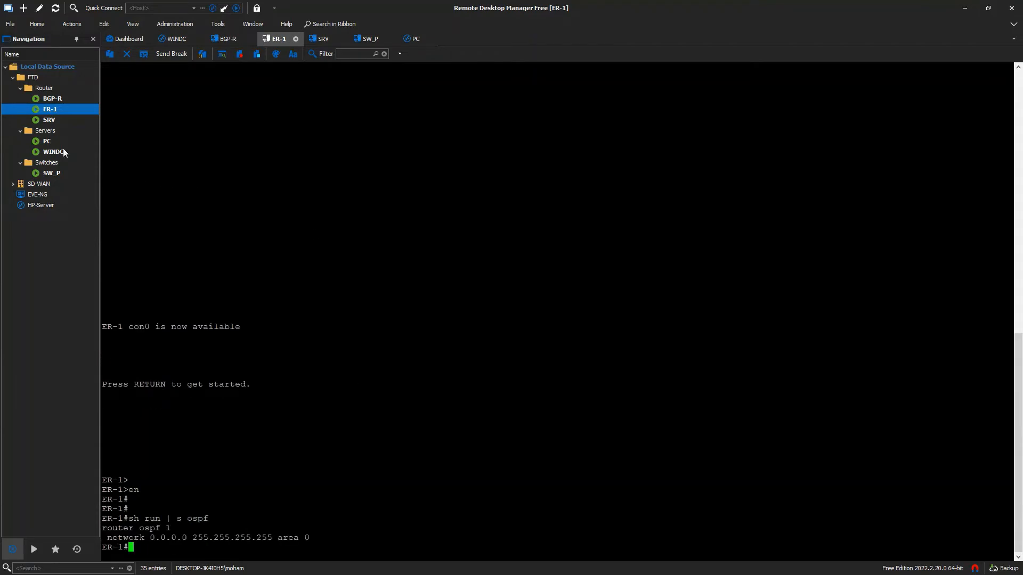
- On SRV, list the RIP configuration with 'sh run | s rip', then return to WINDC
{"action": "left_click", "coordinate": [49, 120]}
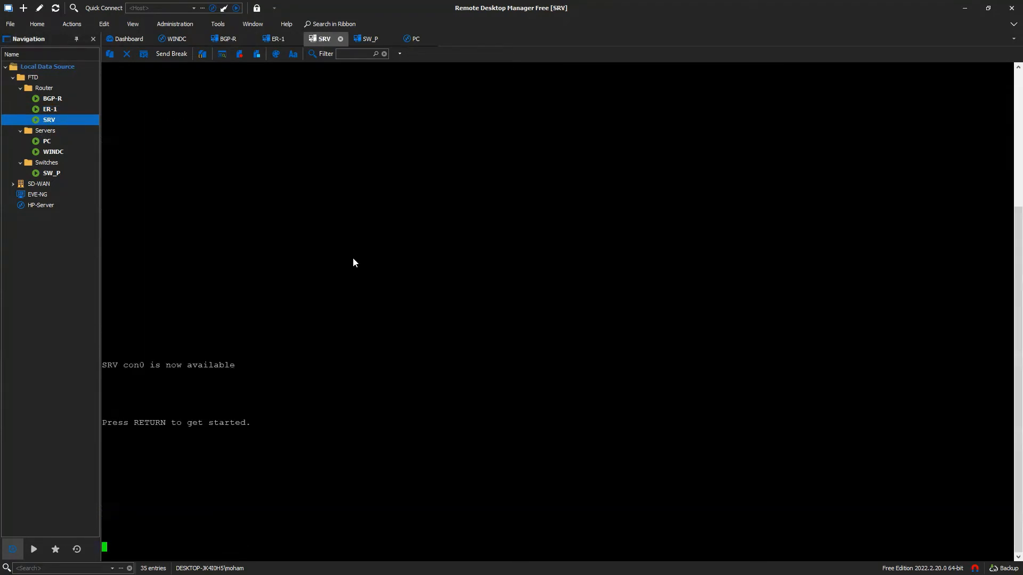
{"action": "key", "text": "Return"}
{"action": "key", "text": "Return"}
{"action": "type", "text": "en"}
{"action": "key", "text": "Return"}
{"action": "type", "text": "s"}
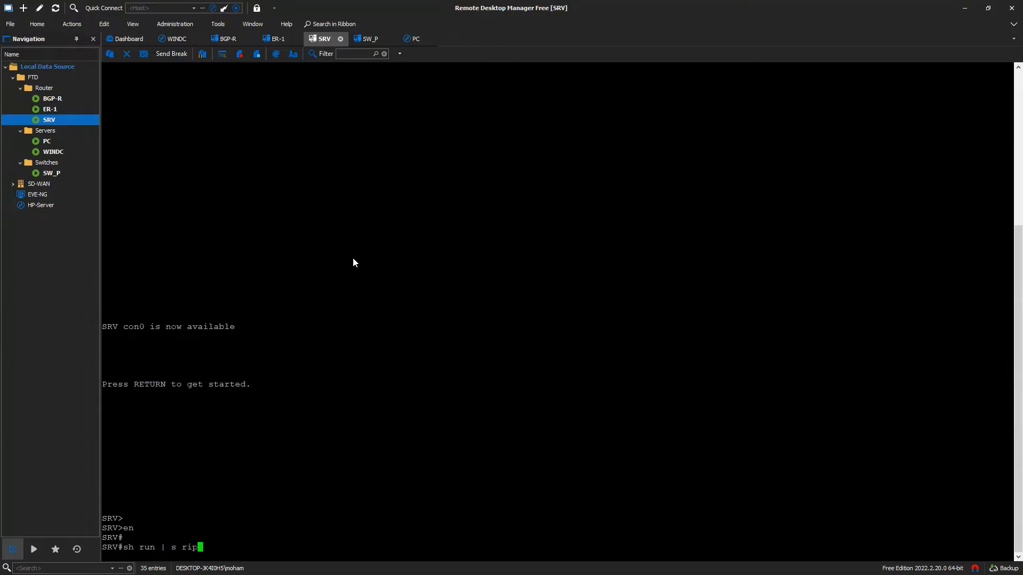
{"action": "type", "text": "h run | s rip"}
{"action": "key", "text": "Return"}
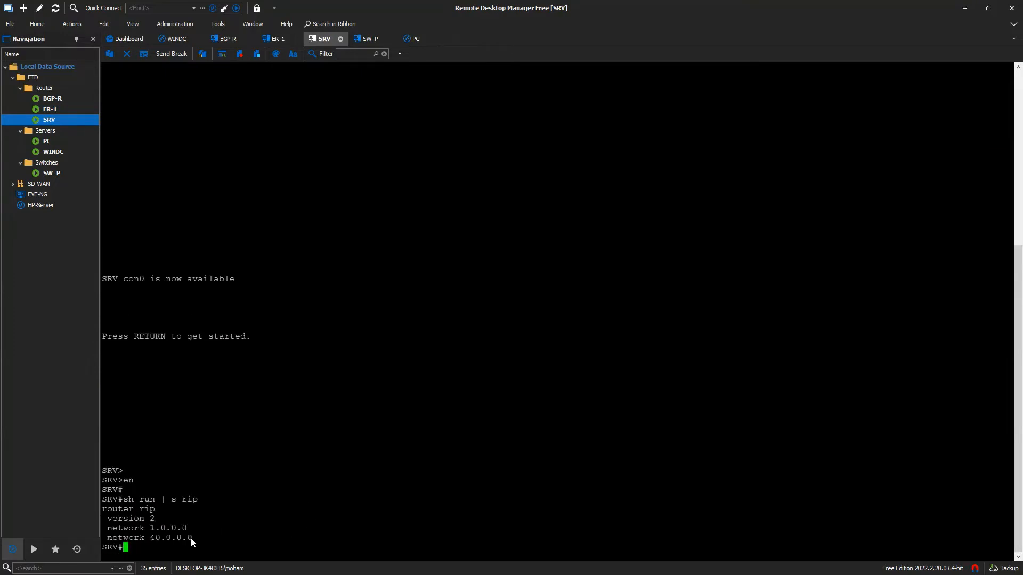
{"action": "left_click_drag", "start_coordinate": [191, 538], "coordinate": [137, 520]}
{"action": "left_click", "coordinate": [264, 459]}
{"action": "double_click", "coordinate": [55, 153]}
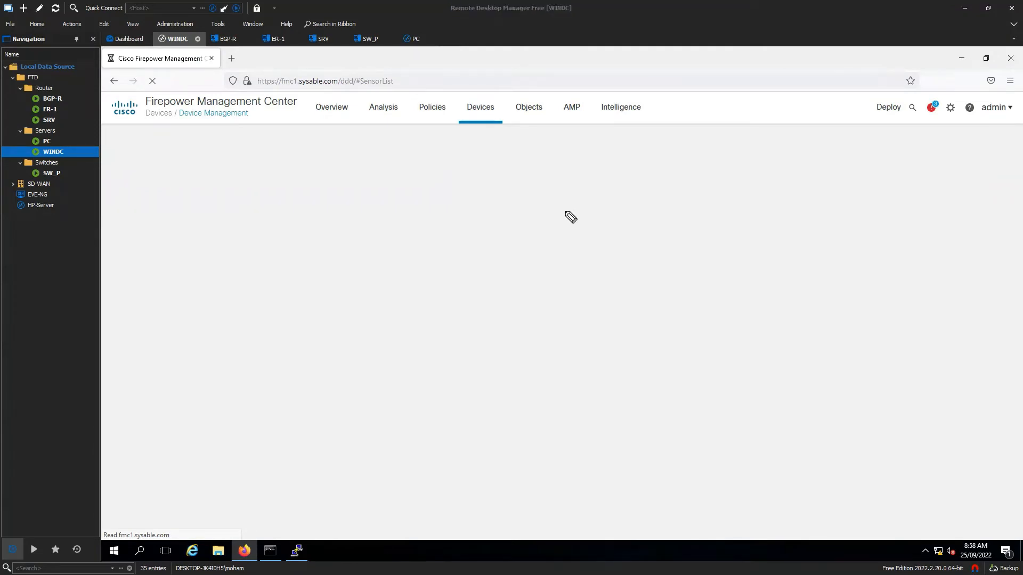
- Handwrite underlined DR, BDR and DROther notes over the Device Management page
{"action": "mouse_move", "coordinate": [735, 232]}
{"action": "left_mouse_down"}
{"action": "mouse_move", "coordinate": [730, 220]}
{"action": "mouse_move", "coordinate": [771, 221]}
{"action": "left_mouse_up"}
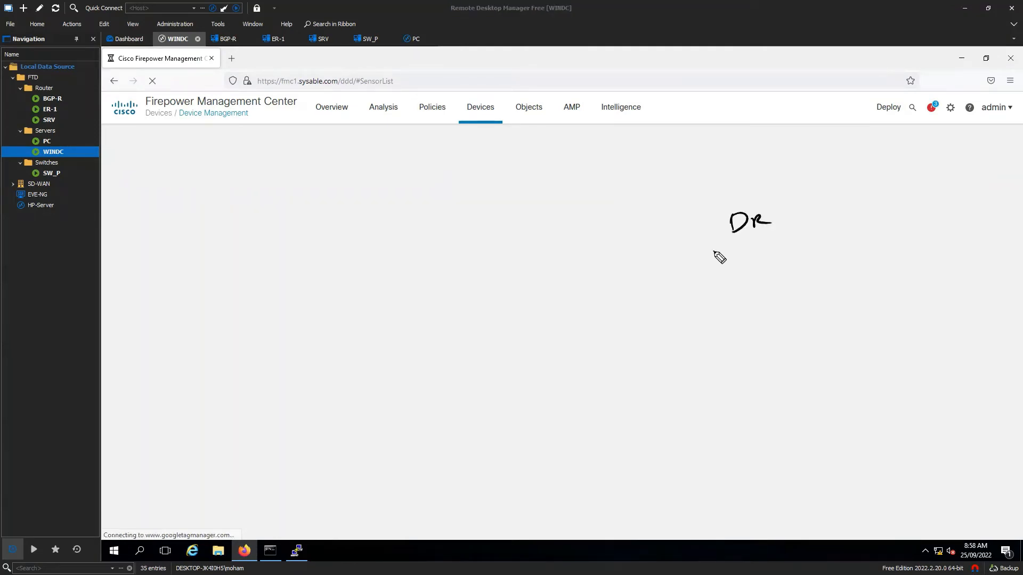
{"action": "left_click_drag", "start_coordinate": [713, 251], "coordinate": [770, 239]}
{"action": "mouse_move", "coordinate": [735, 258]}
{"action": "left_mouse_down"}
{"action": "mouse_move", "coordinate": [735, 267]}
{"action": "mouse_move", "coordinate": [793, 260]}
{"action": "left_mouse_up"}
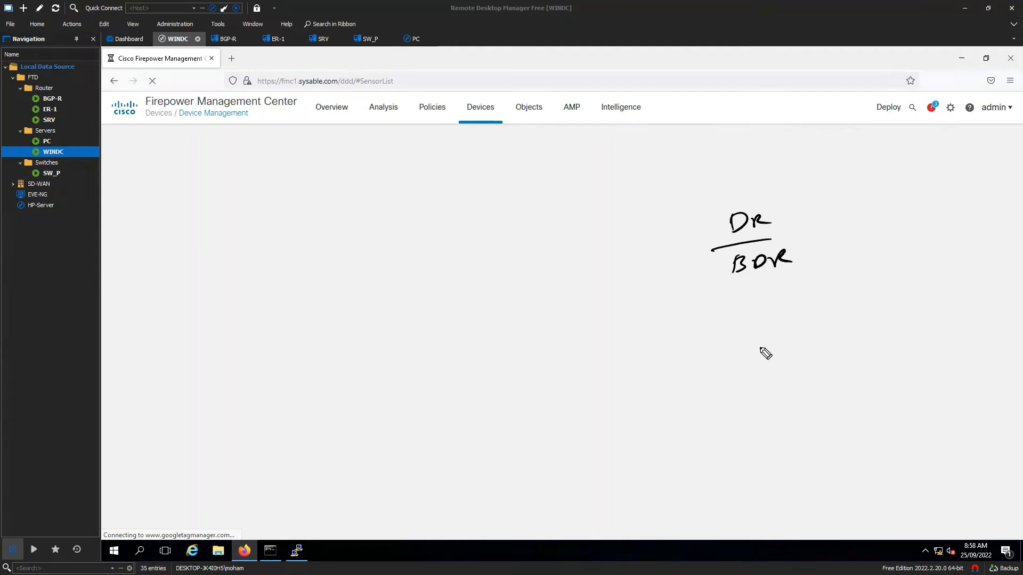
{"action": "left_click_drag", "start_coordinate": [773, 221], "coordinate": [794, 228]}
{"action": "mouse_move", "coordinate": [815, 214]}
{"action": "left_mouse_down"}
{"action": "mouse_move", "coordinate": [814, 225]}
{"action": "mouse_move", "coordinate": [922, 222]}
{"action": "mouse_move", "coordinate": [930, 203]}
{"action": "mouse_move", "coordinate": [968, 220]}
{"action": "mouse_move", "coordinate": [998, 212]}
{"action": "left_mouse_up"}
{"action": "left_click_drag", "start_coordinate": [804, 265], "coordinate": [912, 250]}
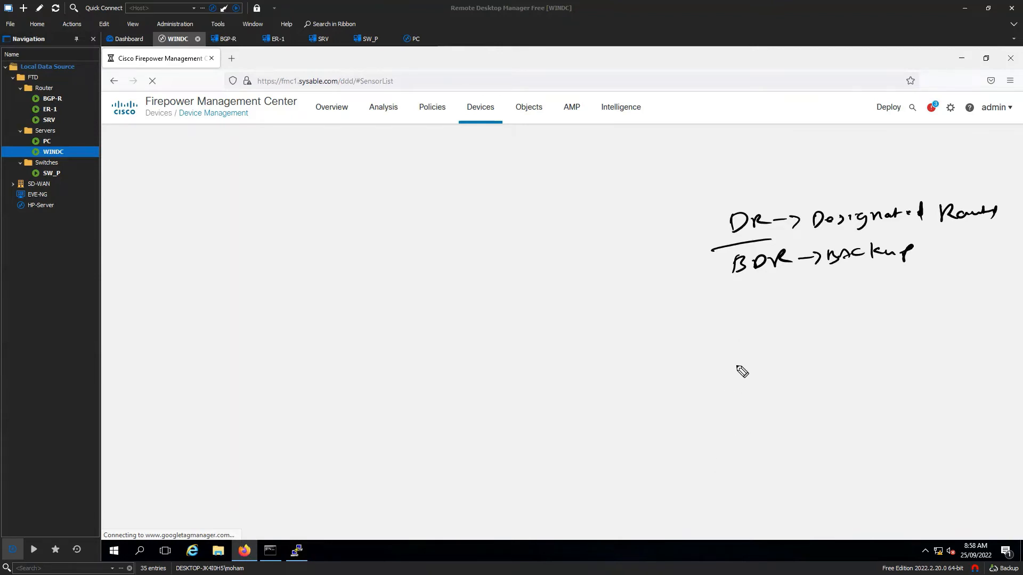
{"action": "left_click_drag", "start_coordinate": [745, 322], "coordinate": [743, 337]}
{"action": "left_click_drag", "start_coordinate": [762, 337], "coordinate": [783, 334]}
{"action": "left_click_drag", "start_coordinate": [722, 361], "coordinate": [805, 353]}
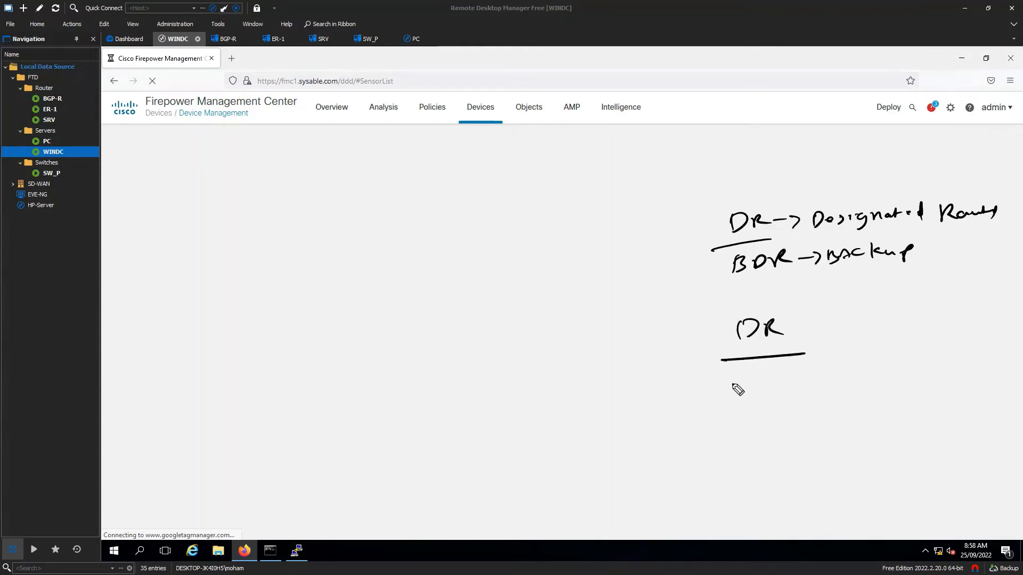
{"action": "mouse_move", "coordinate": [739, 381]}
{"action": "left_mouse_down"}
{"action": "mouse_move", "coordinate": [741, 395]}
{"action": "mouse_move", "coordinate": [797, 390]}
{"action": "left_mouse_up"}
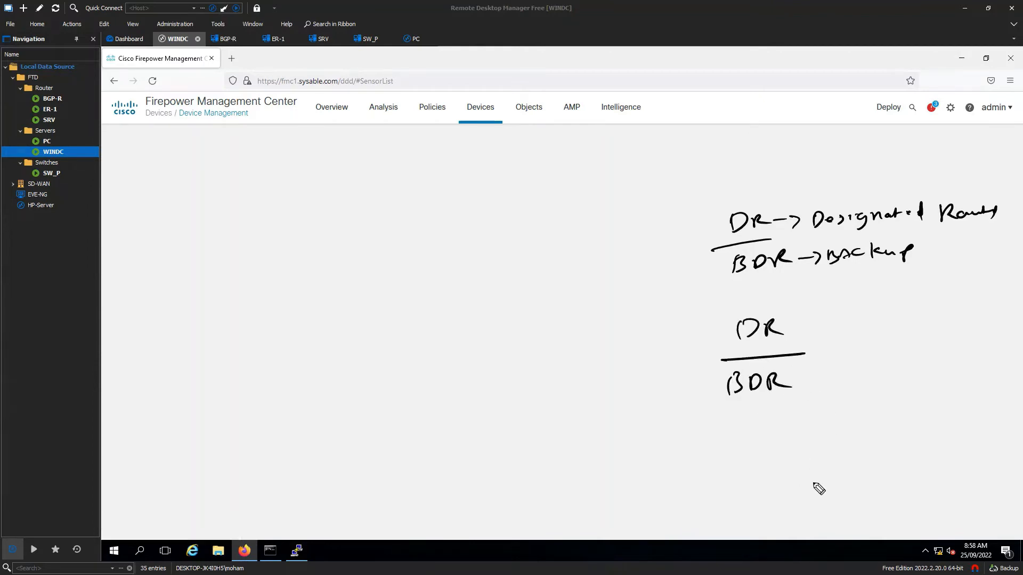
{"action": "mouse_move", "coordinate": [726, 418]}
{"action": "left_mouse_down"}
{"action": "mouse_move", "coordinate": [811, 410]}
{"action": "mouse_move", "coordinate": [752, 432]}
{"action": "mouse_move", "coordinate": [825, 441]}
{"action": "mouse_move", "coordinate": [811, 449]}
{"action": "left_mouse_up"}
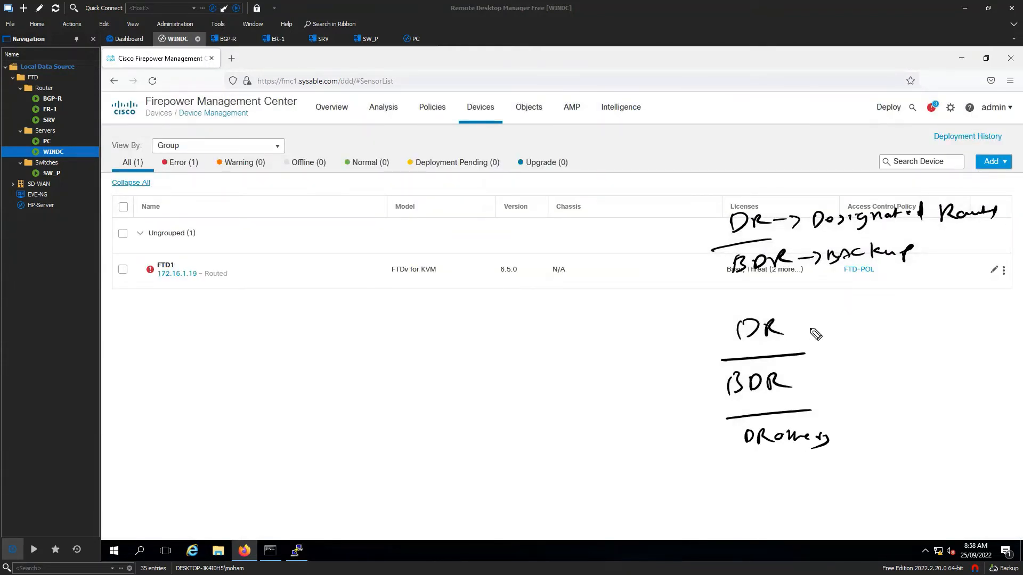
- Add an arrow and 'Get' after the DR note, then sketch routers on a shared segment
{"action": "left_click_drag", "start_coordinate": [793, 327], "coordinate": [820, 330]}
{"action": "left_click_drag", "start_coordinate": [862, 312], "coordinate": [881, 315]}
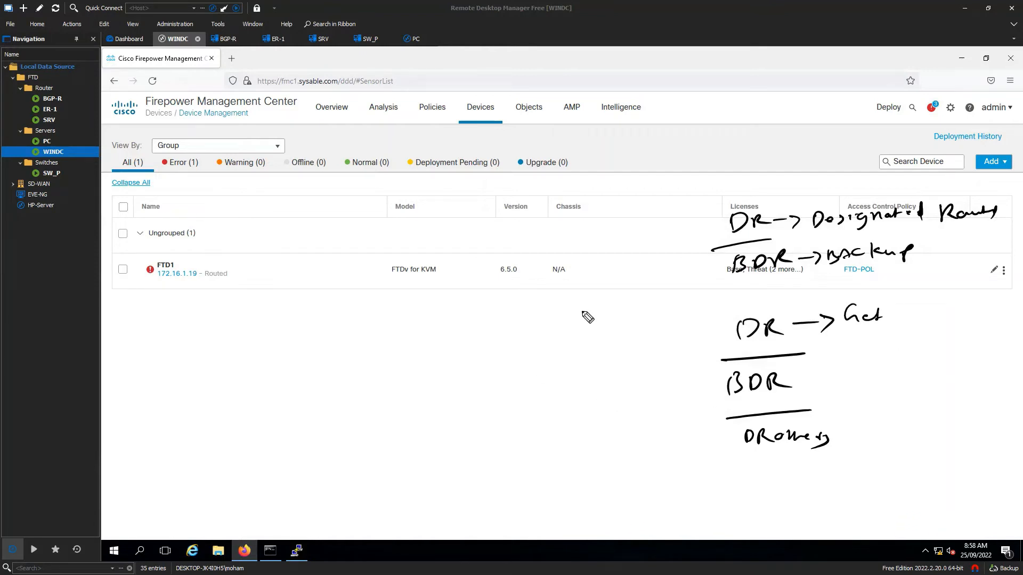
{"action": "mouse_move", "coordinate": [591, 287]}
{"action": "left_mouse_down"}
{"action": "mouse_move", "coordinate": [608, 305]}
{"action": "mouse_move", "coordinate": [595, 286]}
{"action": "left_mouse_up"}
{"action": "left_click_drag", "start_coordinate": [500, 348], "coordinate": [531, 350]}
{"action": "left_click_drag", "start_coordinate": [654, 342], "coordinate": [532, 349]}
{"action": "left_click_drag", "start_coordinate": [590, 313], "coordinate": [586, 344]}
{"action": "left_click_drag", "start_coordinate": [521, 359], "coordinate": [539, 391]}
{"action": "left_click_drag", "start_coordinate": [637, 349], "coordinate": [636, 386]}
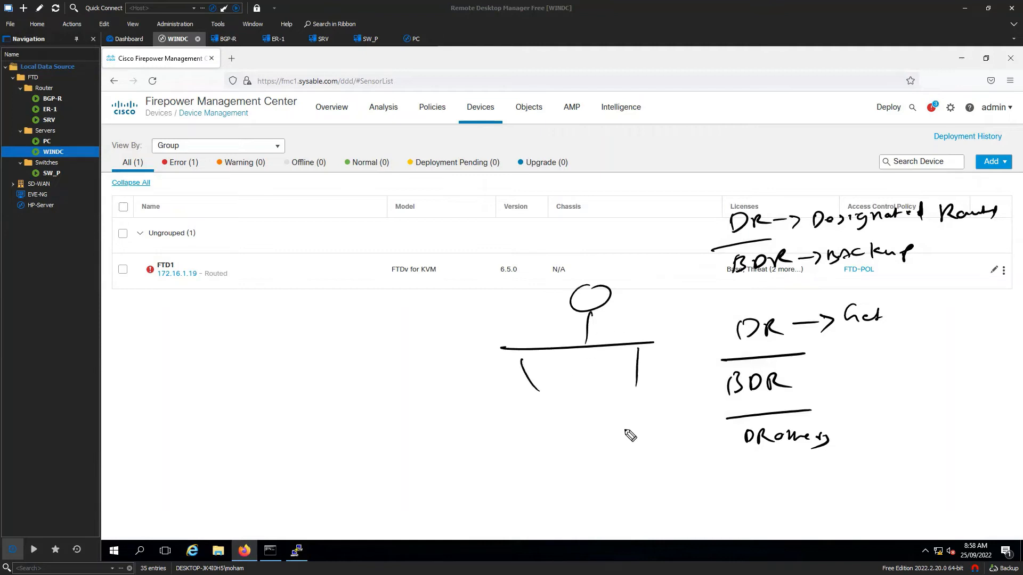
{"action": "left_click_drag", "start_coordinate": [538, 400], "coordinate": [541, 399]}
{"action": "left_click_drag", "start_coordinate": [653, 393], "coordinate": [654, 394]}
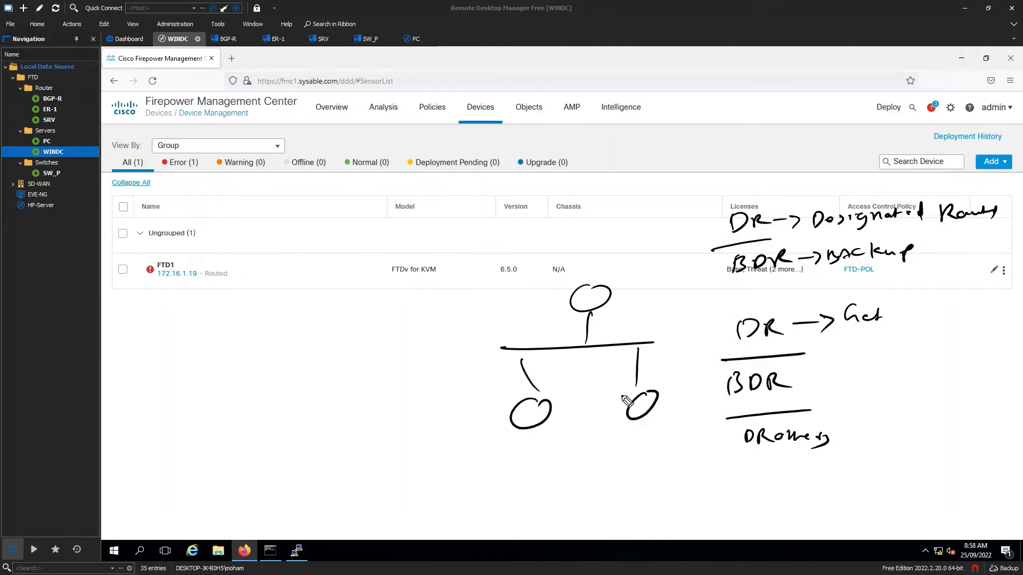
- Label the sketched routers DR, BDR and DROther and draw update arrows
{"action": "mouse_move", "coordinate": [604, 270]}
{"action": "left_mouse_down"}
{"action": "mouse_move", "coordinate": [608, 284]}
{"action": "mouse_move", "coordinate": [646, 277]}
{"action": "left_mouse_up"}
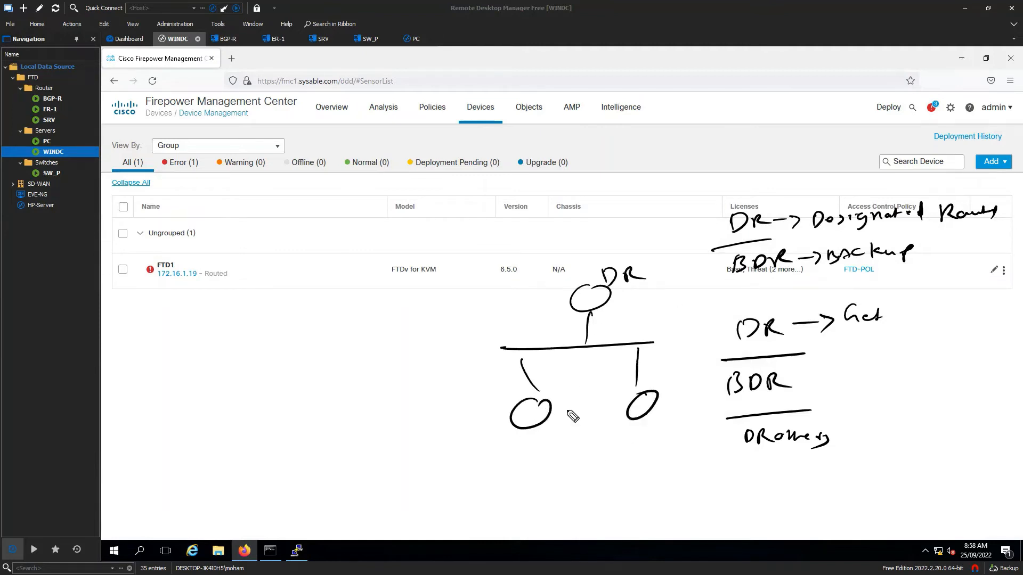
{"action": "mouse_move", "coordinate": [506, 435]}
{"action": "left_mouse_down"}
{"action": "mouse_move", "coordinate": [509, 454]}
{"action": "mouse_move", "coordinate": [557, 441]}
{"action": "left_mouse_up"}
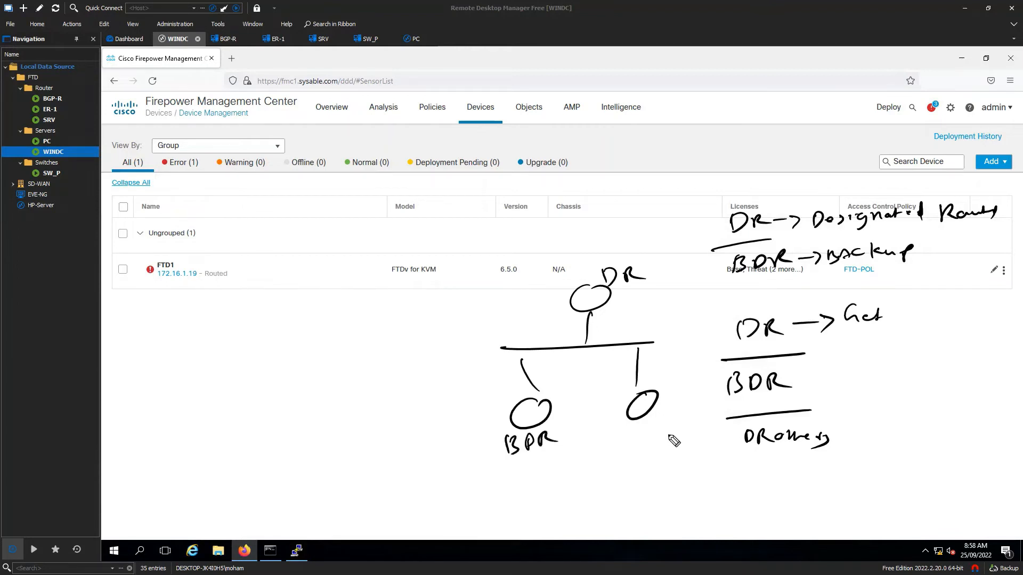
{"action": "left_click_drag", "start_coordinate": [630, 426], "coordinate": [691, 422]}
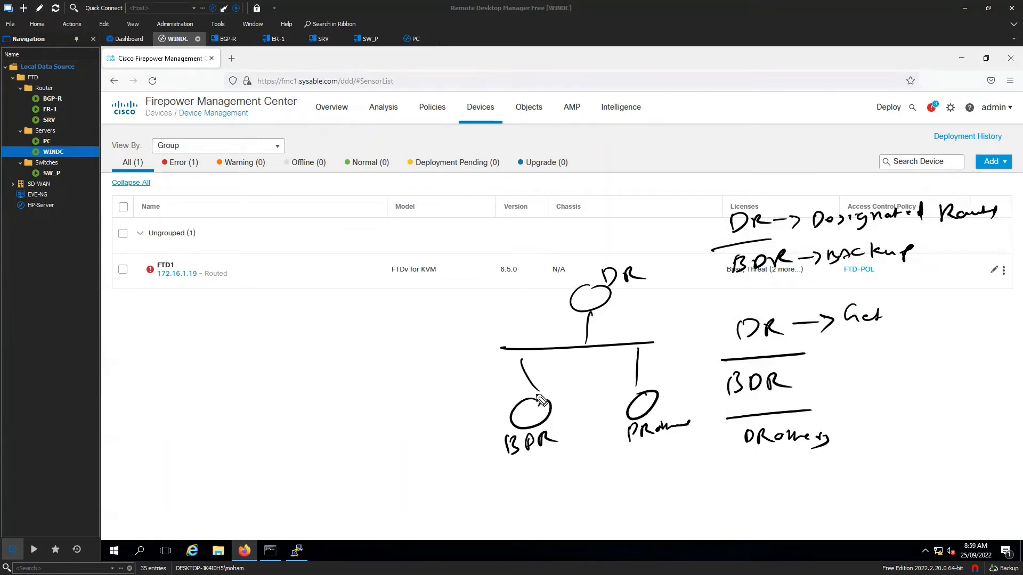
{"action": "mouse_move", "coordinate": [535, 400]}
{"action": "left_mouse_down"}
{"action": "mouse_move", "coordinate": [607, 373]}
{"action": "mouse_move", "coordinate": [591, 318]}
{"action": "mouse_move", "coordinate": [751, 319]}
{"action": "mouse_move", "coordinate": [698, 343]}
{"action": "left_mouse_up"}
{"action": "left_click_drag", "start_coordinate": [709, 354], "coordinate": [709, 379]}
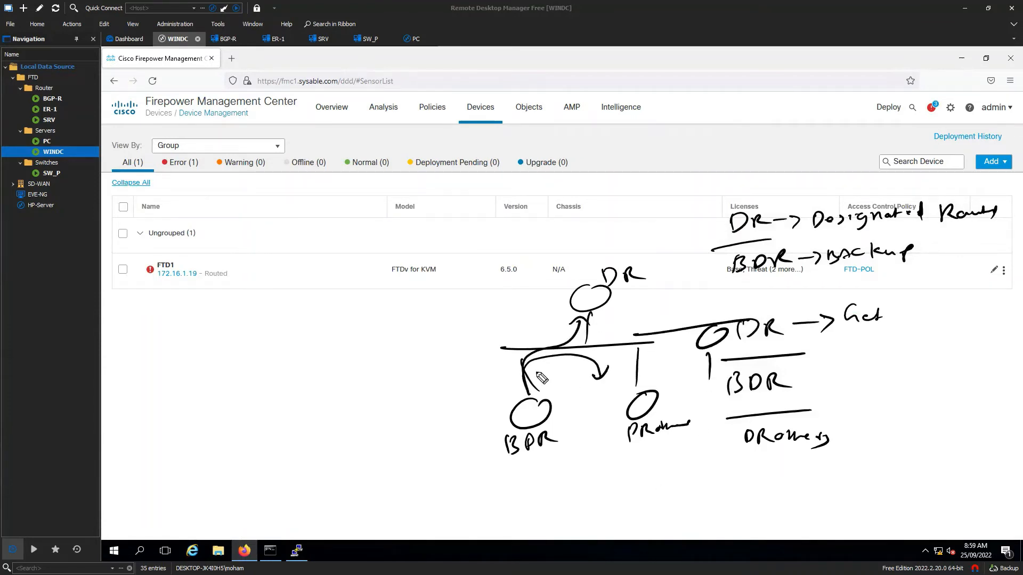
{"action": "mouse_move", "coordinate": [539, 402]}
{"action": "left_mouse_down"}
{"action": "mouse_move", "coordinate": [633, 338]}
{"action": "mouse_move", "coordinate": [685, 347]}
{"action": "left_mouse_up"}
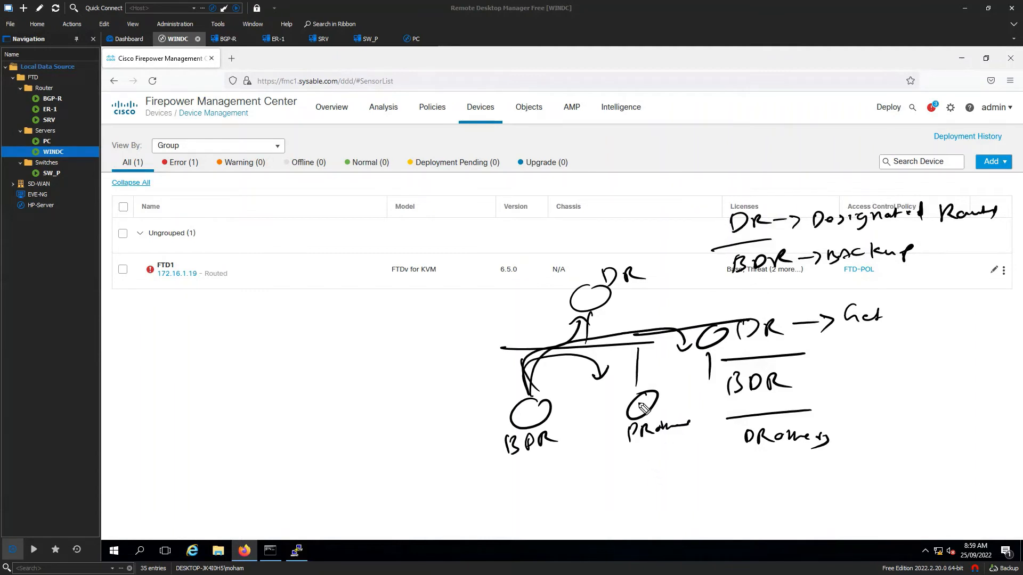
- Label the BDR router R1 and the DROther R2, with arrows toward the DR
{"action": "left_click_drag", "start_coordinate": [517, 422], "coordinate": [529, 423]}
{"action": "left_click_drag", "start_coordinate": [533, 408], "coordinate": [534, 421]}
{"action": "left_click_drag", "start_coordinate": [633, 400], "coordinate": [650, 404]}
{"action": "mouse_move", "coordinate": [639, 397]}
{"action": "left_mouse_down"}
{"action": "mouse_move", "coordinate": [613, 358]}
{"action": "mouse_move", "coordinate": [561, 392]}
{"action": "mouse_move", "coordinate": [574, 388]}
{"action": "mouse_move", "coordinate": [608, 321]}
{"action": "left_mouse_up"}
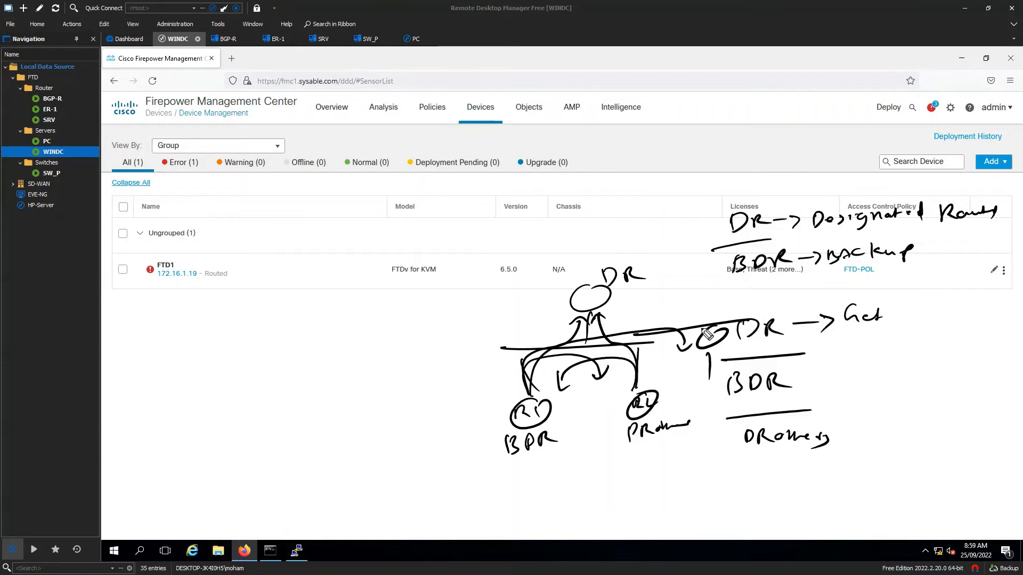
{"action": "left_click_drag", "start_coordinate": [707, 333], "coordinate": [726, 343]}
{"action": "left_click_drag", "start_coordinate": [584, 296], "coordinate": [611, 312]}
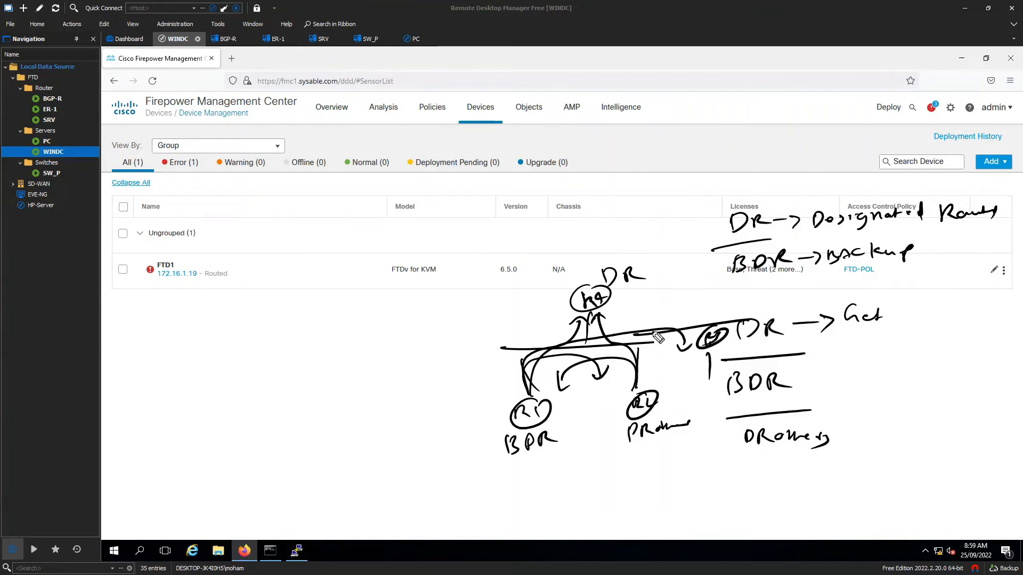
{"action": "left_click_drag", "start_coordinate": [638, 386], "coordinate": [687, 351]}
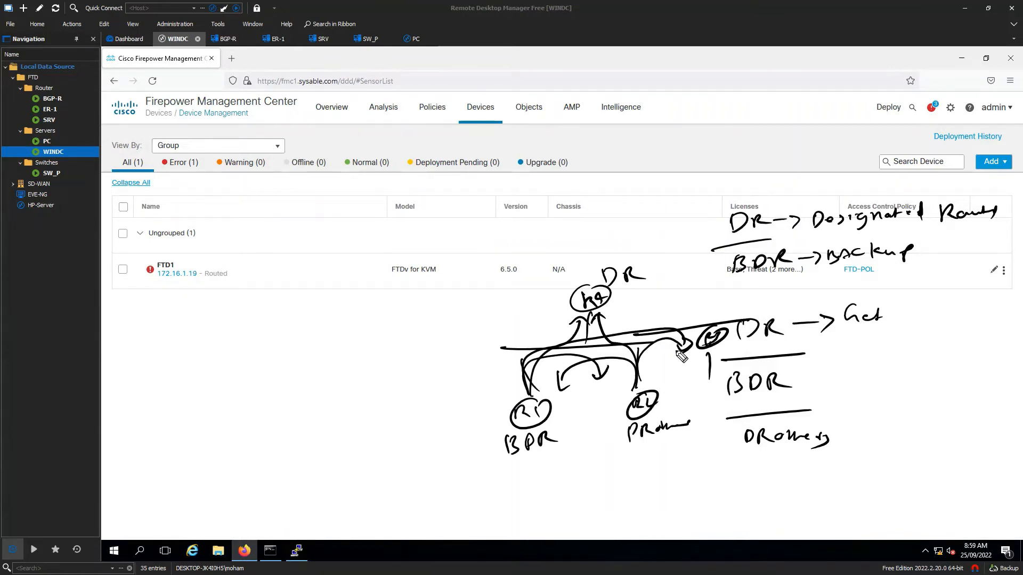
{"action": "mouse_move", "coordinate": [319, 282]}
{"action": "left_mouse_down"}
{"action": "mouse_move", "coordinate": [342, 290]}
{"action": "mouse_move", "coordinate": [322, 283]}
{"action": "left_mouse_up"}
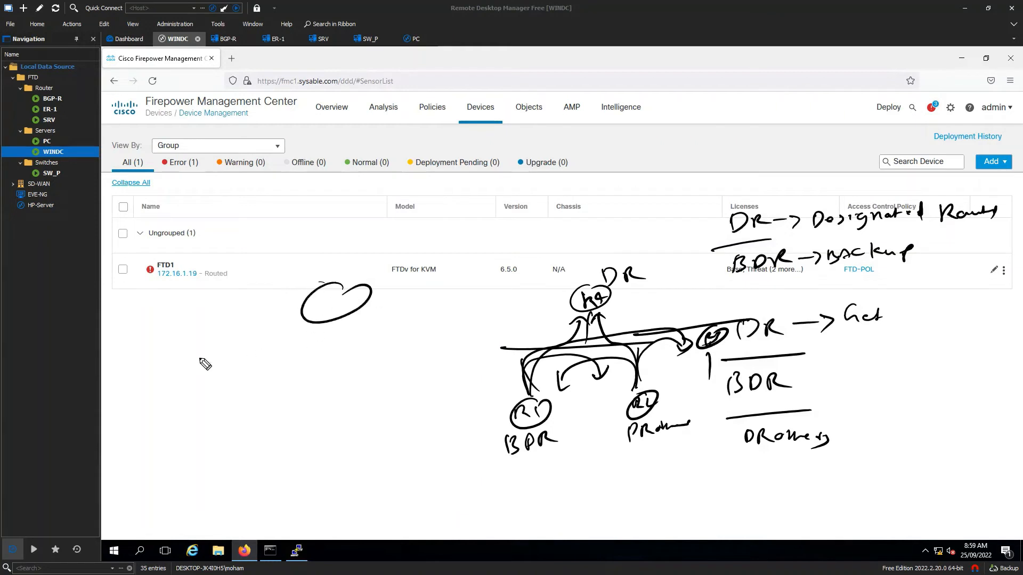
- Sketch a DR cloud over a segment with three routers, labelling one router BDR
{"action": "left_click_drag", "start_coordinate": [174, 362], "coordinate": [465, 346]}
{"action": "left_click_drag", "start_coordinate": [237, 381], "coordinate": [235, 430]}
{"action": "left_click_drag", "start_coordinate": [310, 377], "coordinate": [309, 427]}
{"action": "left_click_drag", "start_coordinate": [413, 369], "coordinate": [403, 417]}
{"action": "left_click_drag", "start_coordinate": [243, 441], "coordinate": [239, 445]}
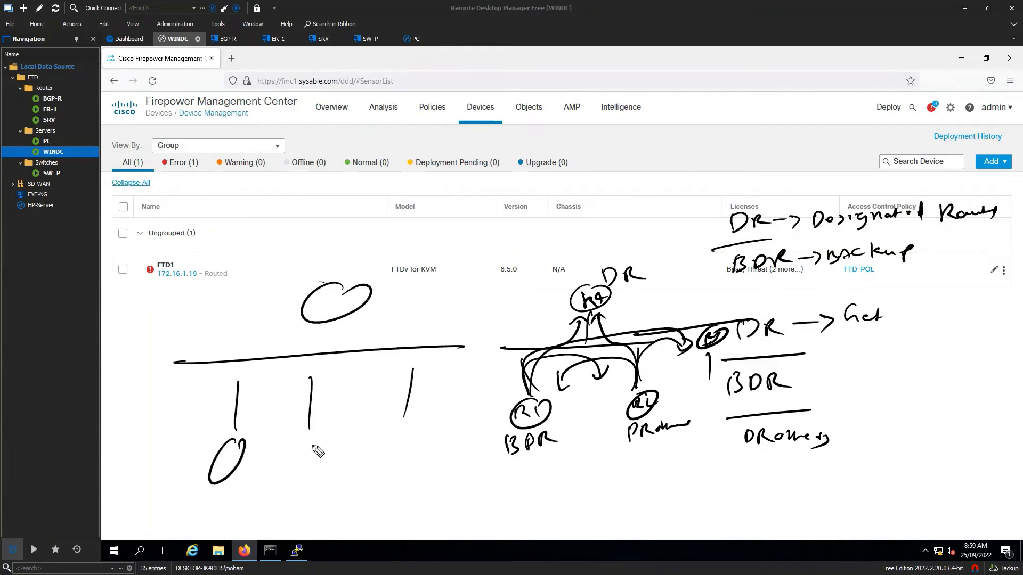
{"action": "left_click_drag", "start_coordinate": [317, 441], "coordinate": [315, 445]}
{"action": "left_click_drag", "start_coordinate": [399, 457], "coordinate": [398, 425]}
{"action": "left_click_drag", "start_coordinate": [329, 255], "coordinate": [326, 277]}
{"action": "mouse_move", "coordinate": [326, 254]}
{"action": "left_mouse_down"}
{"action": "mouse_move", "coordinate": [325, 276]}
{"action": "mouse_move", "coordinate": [345, 271]}
{"action": "left_mouse_up"}
{"action": "left_click_drag", "start_coordinate": [345, 254], "coordinate": [364, 269]}
{"action": "mouse_move", "coordinate": [214, 494]}
{"action": "left_mouse_down"}
{"action": "mouse_move", "coordinate": [215, 511]}
{"action": "mouse_move", "coordinate": [237, 506]}
{"action": "mouse_move", "coordinate": [249, 486]}
{"action": "left_mouse_up"}
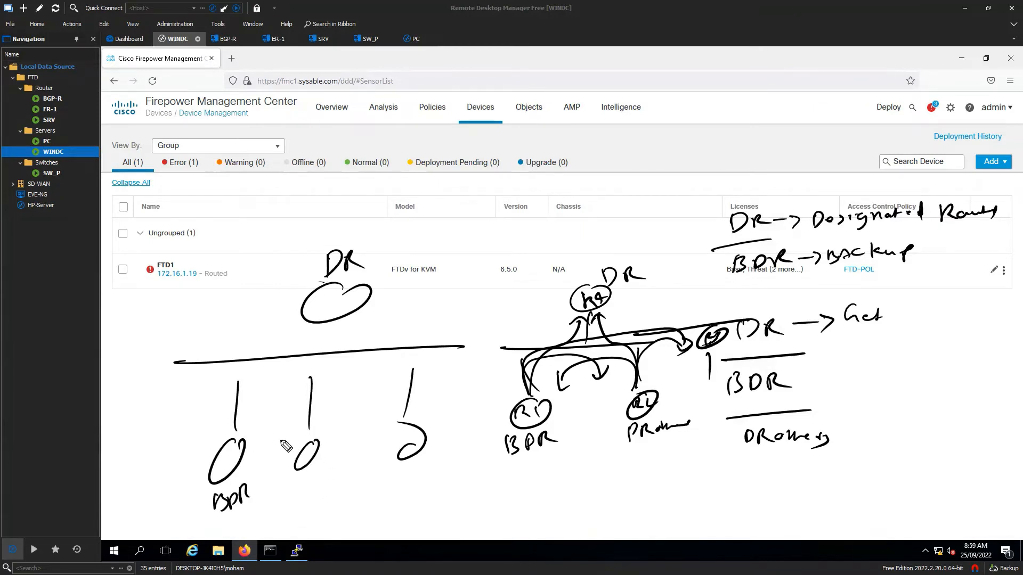
- Draw arrows from each of the three routers up to the DR
{"action": "left_click_drag", "start_coordinate": [235, 384], "coordinate": [293, 393]}
{"action": "mouse_move", "coordinate": [247, 435]}
{"action": "left_mouse_down"}
{"action": "mouse_move", "coordinate": [323, 356]}
{"action": "mouse_move", "coordinate": [363, 375]}
{"action": "mouse_move", "coordinate": [278, 356]}
{"action": "mouse_move", "coordinate": [308, 323]}
{"action": "left_mouse_up"}
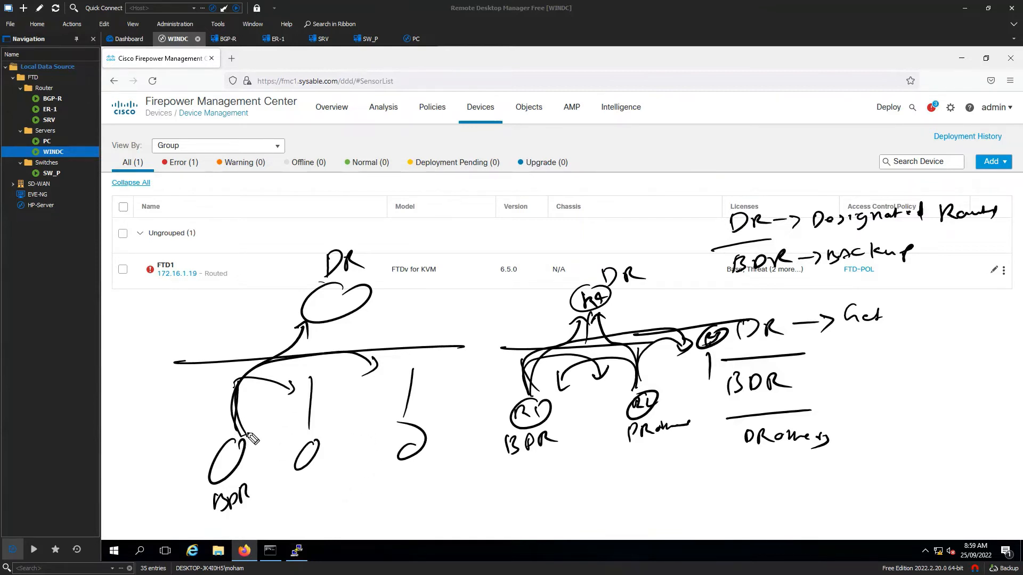
{"action": "mouse_move", "coordinate": [228, 438]}
{"action": "left_mouse_down"}
{"action": "mouse_move", "coordinate": [221, 421]}
{"action": "mouse_move", "coordinate": [264, 336]}
{"action": "mouse_move", "coordinate": [283, 338]}
{"action": "left_mouse_up"}
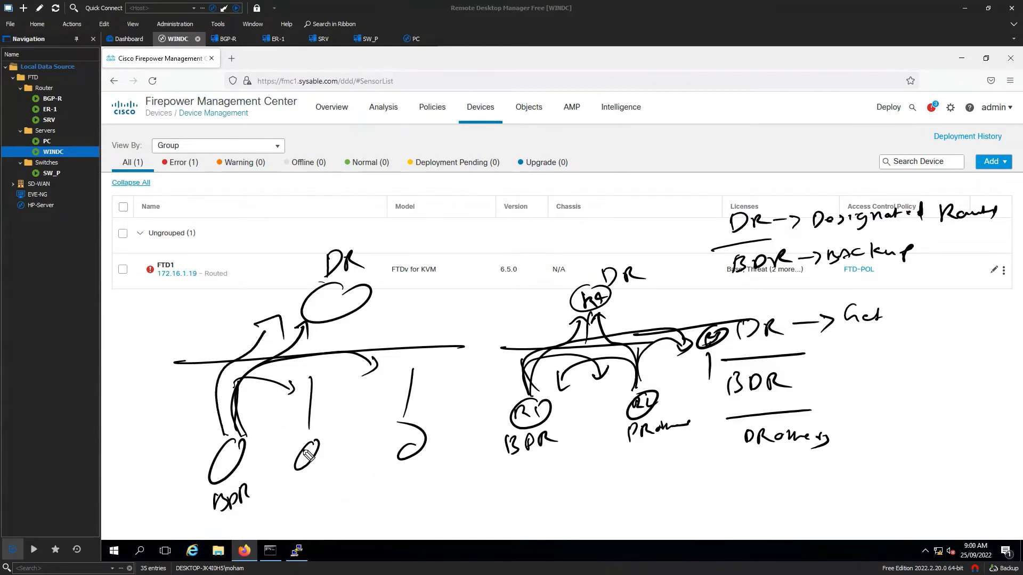
{"action": "left_click_drag", "start_coordinate": [309, 438], "coordinate": [326, 344]}
{"action": "mouse_move", "coordinate": [404, 421]}
{"action": "left_mouse_down"}
{"action": "mouse_move", "coordinate": [408, 383]}
{"action": "mouse_move", "coordinate": [384, 333]}
{"action": "mouse_move", "coordinate": [408, 328]}
{"action": "left_mouse_up"}
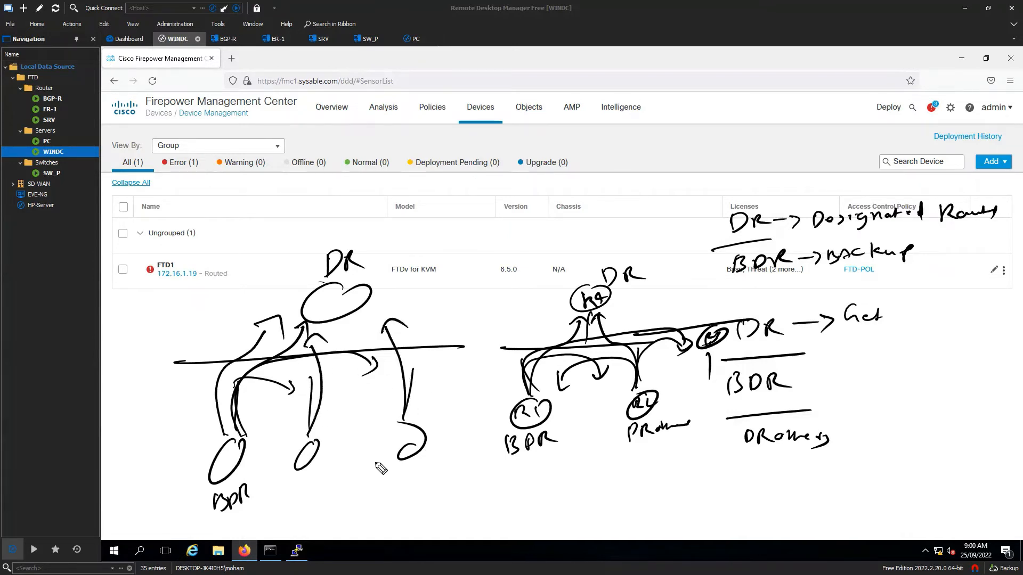
- Start a third sketch with a top router above a segment and three routers
{"action": "mouse_move", "coordinate": [648, 118]}
{"action": "left_mouse_down"}
{"action": "mouse_move", "coordinate": [666, 128]}
{"action": "mouse_move", "coordinate": [648, 114]}
{"action": "left_mouse_up"}
{"action": "left_click_drag", "start_coordinate": [561, 166], "coordinate": [772, 155]}
{"action": "left_click_drag", "start_coordinate": [582, 190], "coordinate": [580, 221]}
{"action": "left_click_drag", "start_coordinate": [633, 180], "coordinate": [632, 209]}
{"action": "left_click_drag", "start_coordinate": [667, 179], "coordinate": [679, 208]}
{"action": "mouse_move", "coordinate": [605, 242]}
{"action": "left_mouse_down"}
{"action": "mouse_move", "coordinate": [575, 247]}
{"action": "mouse_move", "coordinate": [604, 235]}
{"action": "left_mouse_up"}
- Label the top router DR and a lower router BDR, with arrows between them
{"action": "left_click_drag", "start_coordinate": [631, 225], "coordinate": [692, 220]}
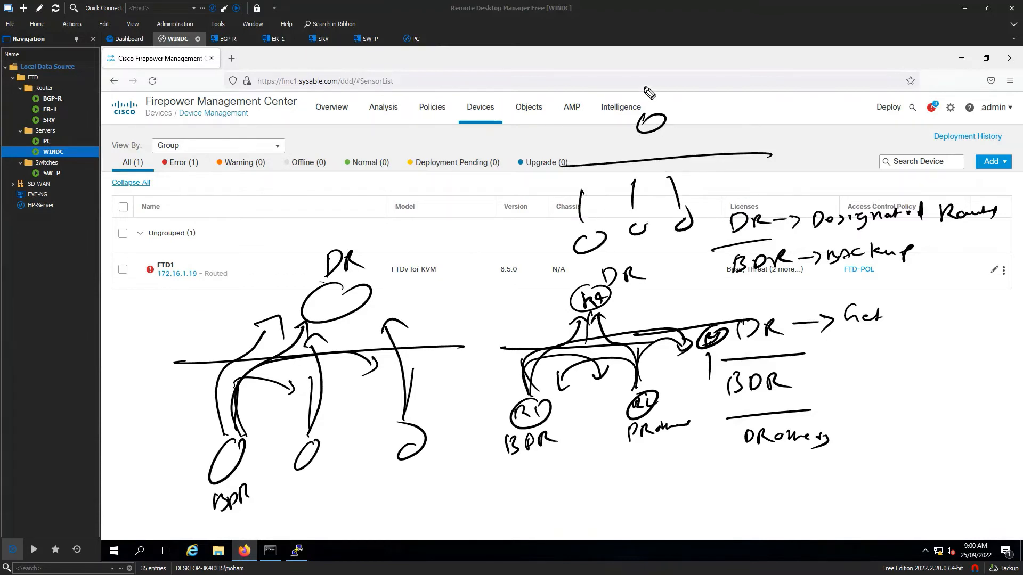
{"action": "mouse_move", "coordinate": [646, 88]}
{"action": "left_mouse_down"}
{"action": "mouse_move", "coordinate": [663, 99]}
{"action": "mouse_move", "coordinate": [711, 91]}
{"action": "left_mouse_up"}
{"action": "left_click_drag", "start_coordinate": [578, 271], "coordinate": [624, 246]}
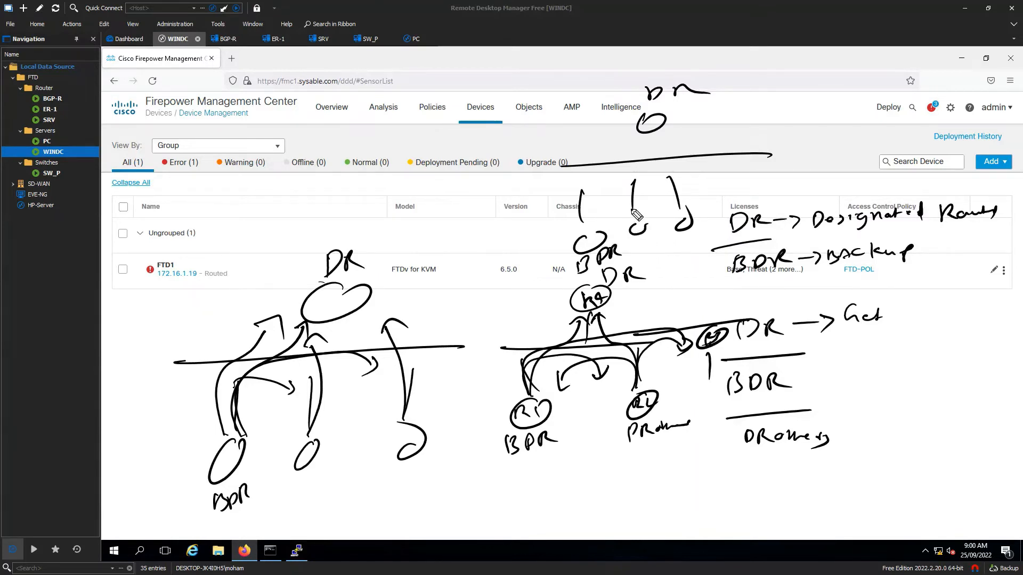
{"action": "mouse_move", "coordinate": [635, 212]}
{"action": "left_mouse_down"}
{"action": "mouse_move", "coordinate": [647, 151]}
{"action": "mouse_move", "coordinate": [600, 181]}
{"action": "mouse_move", "coordinate": [590, 203]}
{"action": "mouse_move", "coordinate": [597, 196]}
{"action": "left_mouse_up"}
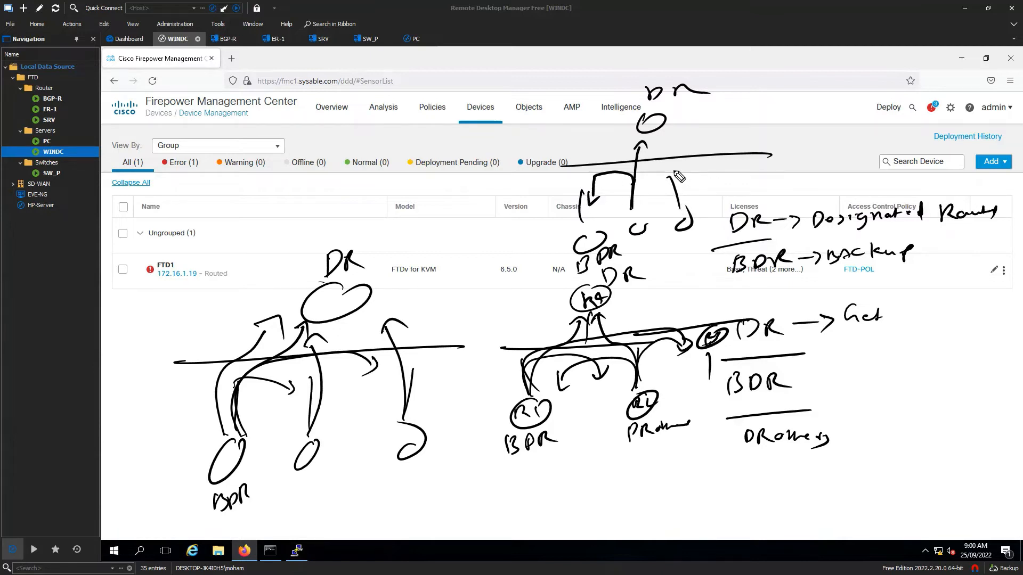
{"action": "mouse_move", "coordinate": [673, 179]}
{"action": "left_mouse_down"}
{"action": "mouse_move", "coordinate": [658, 148]}
{"action": "mouse_move", "coordinate": [675, 144]}
{"action": "left_mouse_up"}
{"action": "mouse_move", "coordinate": [672, 179]}
{"action": "left_mouse_down"}
{"action": "mouse_move", "coordinate": [638, 168]}
{"action": "mouse_move", "coordinate": [593, 187]}
{"action": "mouse_move", "coordinate": [607, 182]}
{"action": "left_mouse_up"}
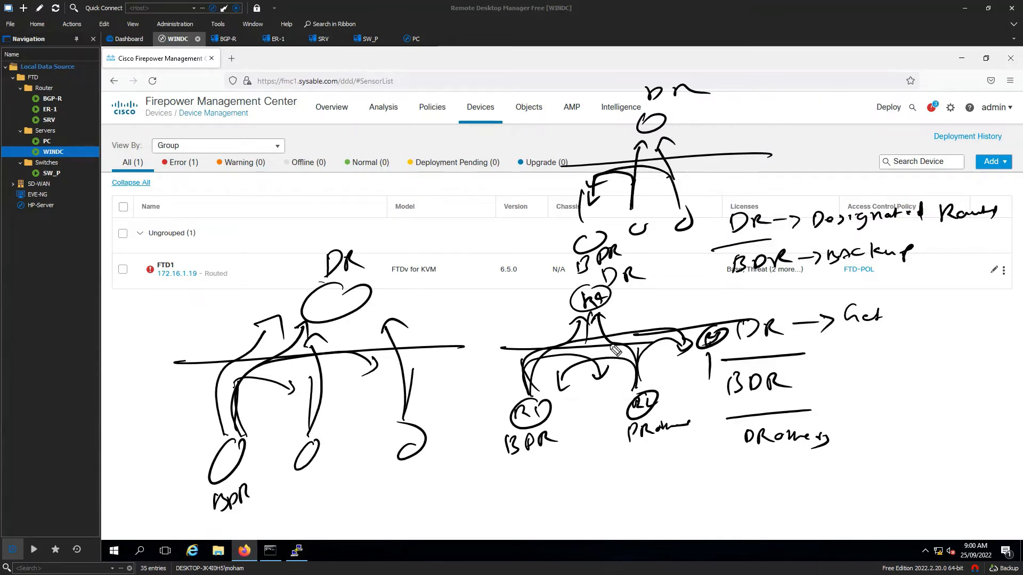
{"action": "mouse_move", "coordinate": [643, 234]}
{"action": "left_mouse_down"}
{"action": "mouse_move", "coordinate": [631, 245]}
{"action": "mouse_move", "coordinate": [652, 219]}
{"action": "mouse_move", "coordinate": [637, 153]}
{"action": "mouse_move", "coordinate": [645, 160]}
{"action": "left_mouse_up"}
{"action": "mouse_move", "coordinate": [626, 205]}
{"action": "left_mouse_down"}
{"action": "mouse_move", "coordinate": [598, 217]}
{"action": "mouse_move", "coordinate": [602, 235]}
{"action": "left_mouse_up"}
- Write two circled 2s beside the sketch and add arrows from a router to the DR
{"action": "left_click_drag", "start_coordinate": [509, 183], "coordinate": [526, 198]}
{"action": "mouse_move", "coordinate": [532, 178]}
{"action": "left_mouse_down"}
{"action": "mouse_move", "coordinate": [495, 207]}
{"action": "mouse_move", "coordinate": [535, 177]}
{"action": "left_mouse_up"}
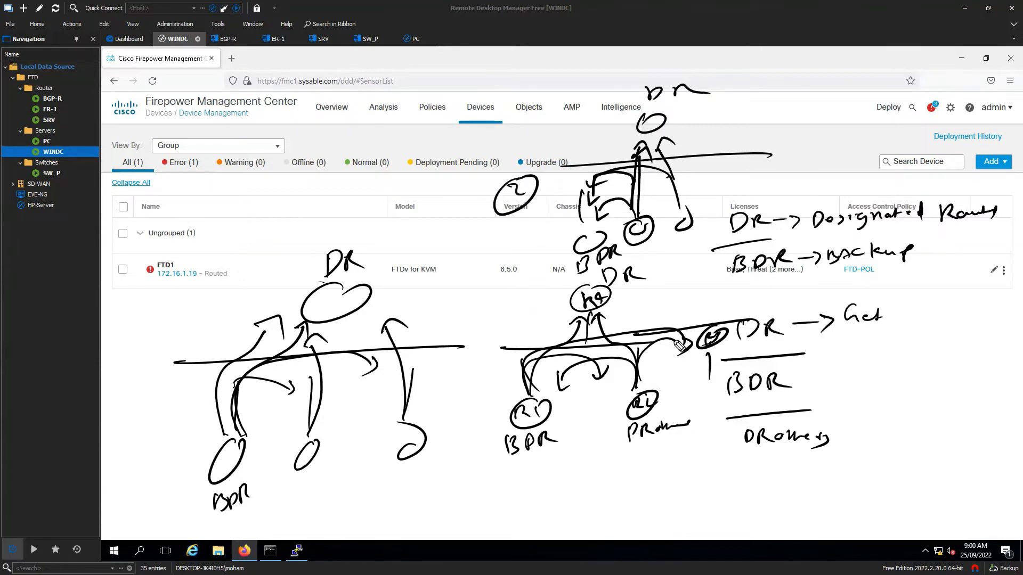
{"action": "mouse_move", "coordinate": [685, 207]}
{"action": "left_mouse_down"}
{"action": "mouse_move", "coordinate": [665, 139]}
{"action": "mouse_move", "coordinate": [680, 154]}
{"action": "left_mouse_up"}
{"action": "mouse_move", "coordinate": [683, 210]}
{"action": "left_mouse_down"}
{"action": "mouse_move", "coordinate": [636, 164]}
{"action": "mouse_move", "coordinate": [593, 189]}
{"action": "left_mouse_up"}
{"action": "left_click_drag", "start_coordinate": [511, 224], "coordinate": [533, 235]}
{"action": "mouse_move", "coordinate": [539, 215]}
{"action": "left_mouse_down"}
{"action": "mouse_move", "coordinate": [514, 258]}
{"action": "mouse_move", "coordinate": [498, 238]}
{"action": "left_mouse_up"}
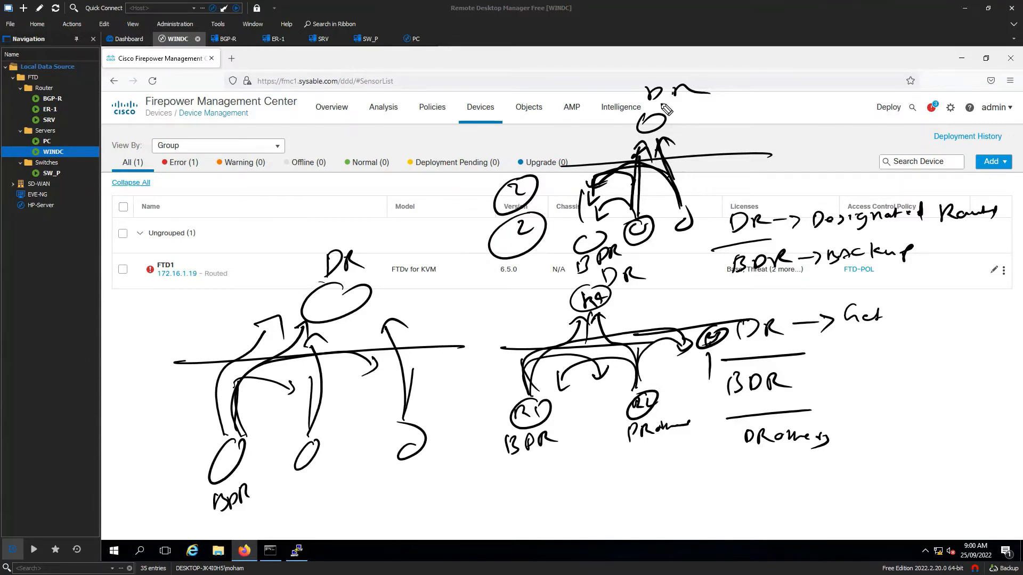
- Cross out the top DR, relabel the BDR router as DR, and add a circled 1 note
{"action": "left_click_drag", "start_coordinate": [647, 99], "coordinate": [632, 132]}
{"action": "left_click_drag", "start_coordinate": [621, 118], "coordinate": [681, 130]}
{"action": "mouse_move", "coordinate": [613, 240]}
{"action": "left_mouse_down"}
{"action": "mouse_move", "coordinate": [579, 239]}
{"action": "mouse_move", "coordinate": [602, 232]}
{"action": "left_mouse_up"}
{"action": "mouse_move", "coordinate": [588, 273]}
{"action": "left_mouse_down"}
{"action": "mouse_move", "coordinate": [595, 256]}
{"action": "mouse_move", "coordinate": [617, 254]}
{"action": "mouse_move", "coordinate": [623, 266]}
{"action": "mouse_move", "coordinate": [587, 275]}
{"action": "mouse_move", "coordinate": [594, 263]}
{"action": "mouse_move", "coordinate": [618, 260]}
{"action": "left_mouse_up"}
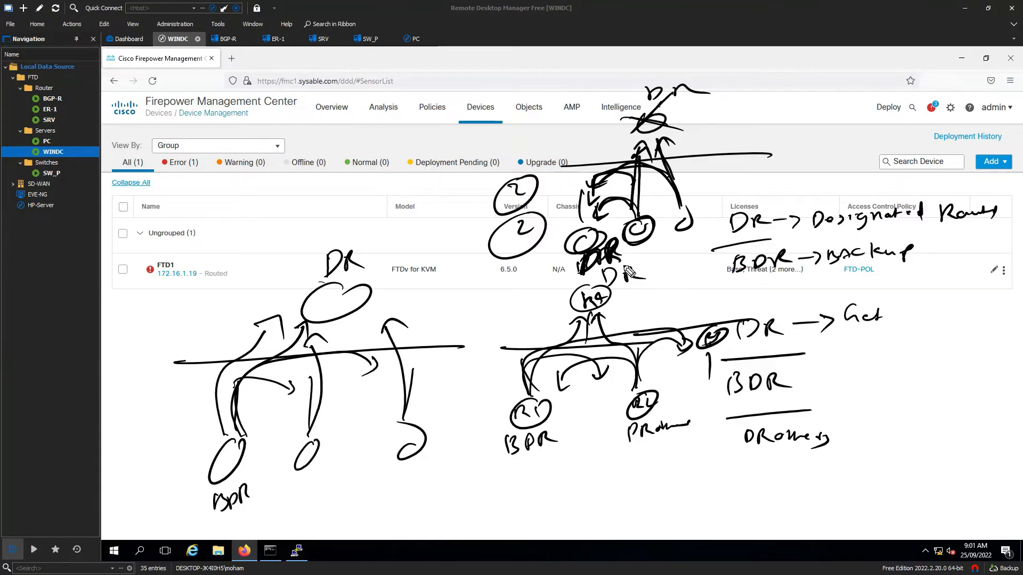
{"action": "left_click_drag", "start_coordinate": [646, 245], "coordinate": [688, 240]}
{"action": "mouse_move", "coordinate": [581, 222]}
{"action": "left_mouse_down"}
{"action": "mouse_move", "coordinate": [584, 175]}
{"action": "mouse_move", "coordinate": [615, 162]}
{"action": "left_mouse_up"}
{"action": "mouse_move", "coordinate": [570, 137]}
{"action": "left_mouse_down"}
{"action": "mouse_move", "coordinate": [623, 122]}
{"action": "mouse_move", "coordinate": [621, 137]}
{"action": "left_mouse_up"}
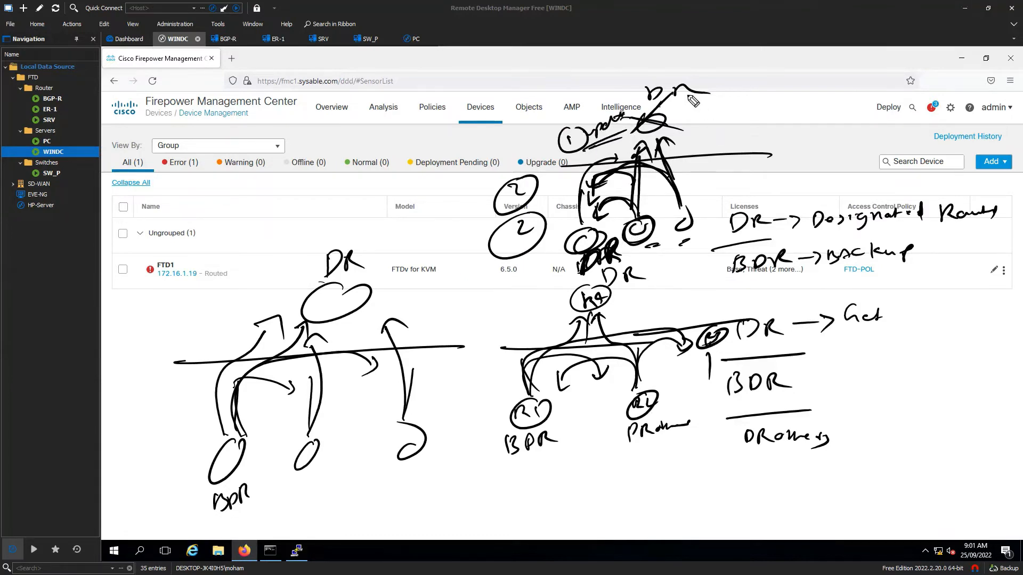
{"action": "mouse_move", "coordinate": [662, 100]}
{"action": "left_mouse_down"}
{"action": "mouse_move", "coordinate": [635, 130]}
{"action": "mouse_move", "coordinate": [678, 126]}
{"action": "left_mouse_up"}
- Clear the annotations and check FTD1's recent deployment tasks
{"action": "key", "text": "Escape"}
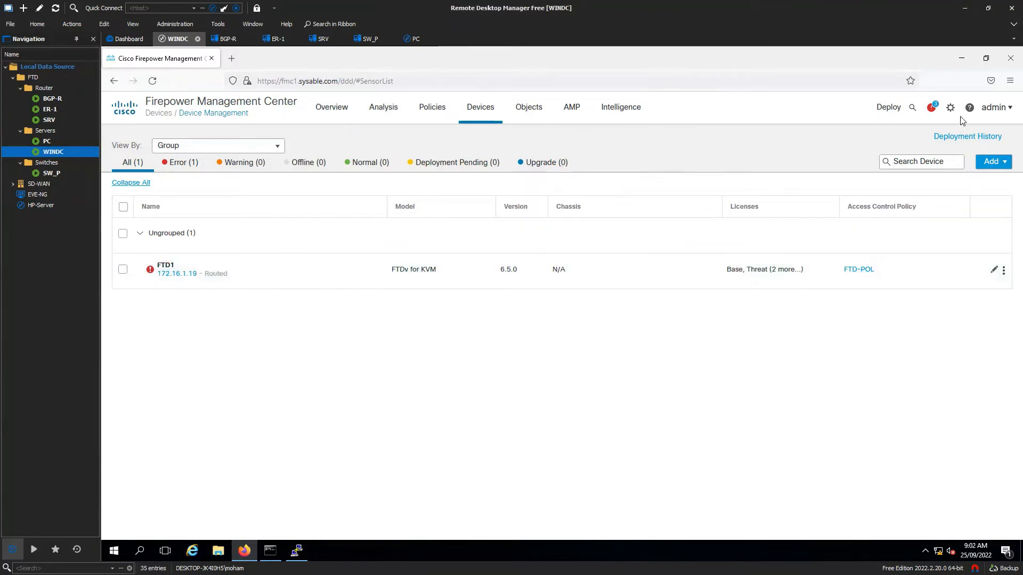
{"action": "left_click", "coordinate": [932, 109]}
{"action": "left_click", "coordinate": [803, 140]}
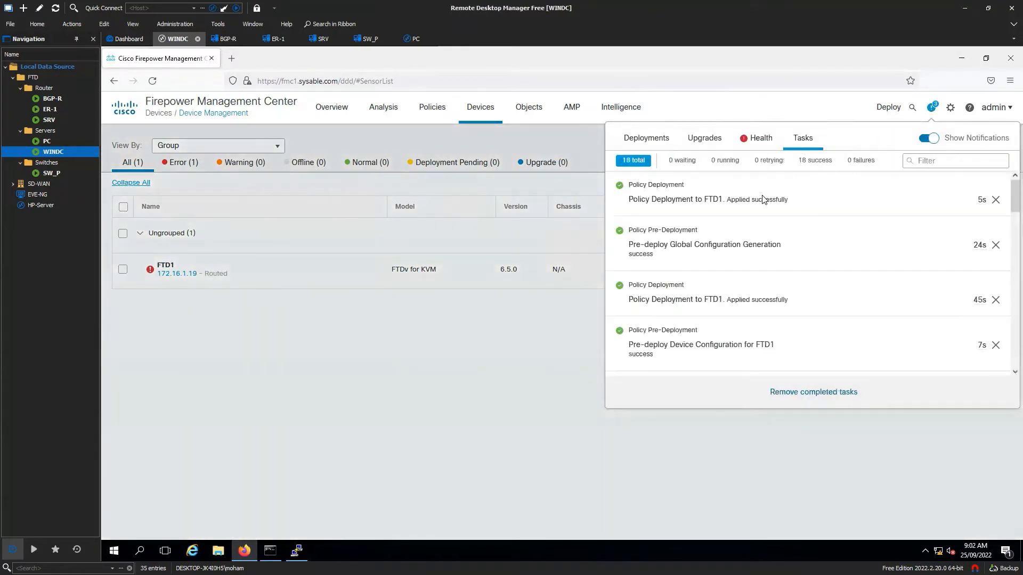
- On ER-1, run 'sh ip ospf neighbor' to confirm neighbor 172.16.4.1 is FULL
{"action": "double_click", "coordinate": [50, 110]}
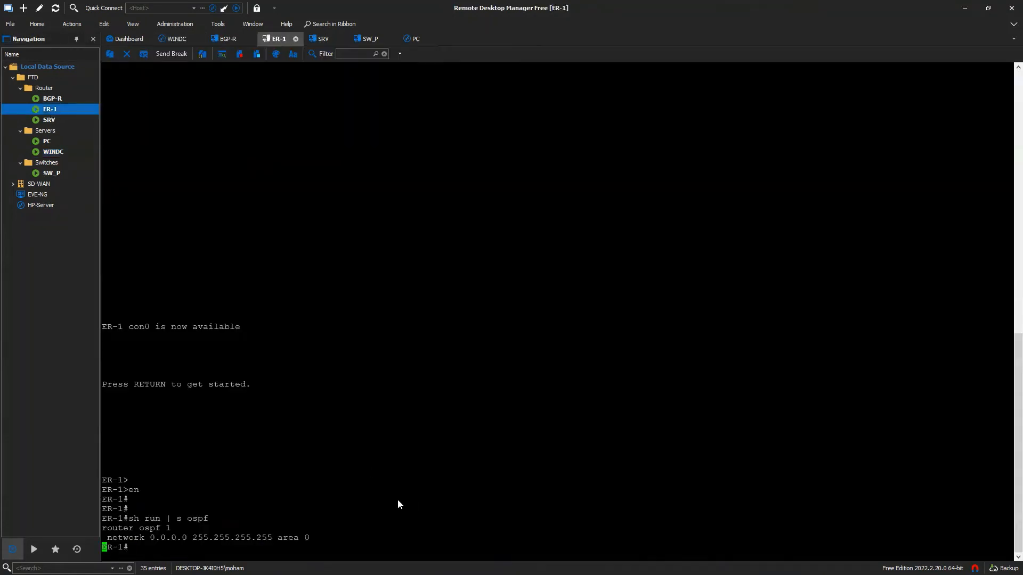
{"action": "key", "text": "Return"}
{"action": "key", "text": "Return"}
{"action": "type", "text": "do sh i"}
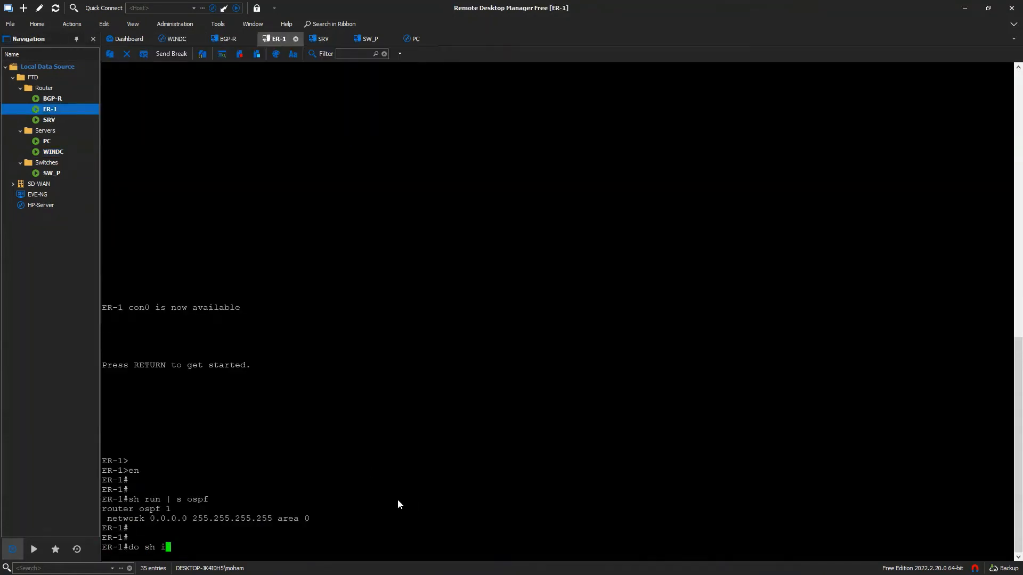
{"action": "key", "text": "BackSpace"}
{"action": "key", "text": "BackSpace"}
{"action": "key", "text": "BackSpace"}
{"action": "key", "text": "BackSpace"}
{"action": "key", "text": "BackSpace"}
{"action": "key", "text": "BackSpace"}
{"action": "type", "text": "sh ip ospf ne"}
{"action": "key", "text": "Tab"}
{"action": "key", "text": "Return"}
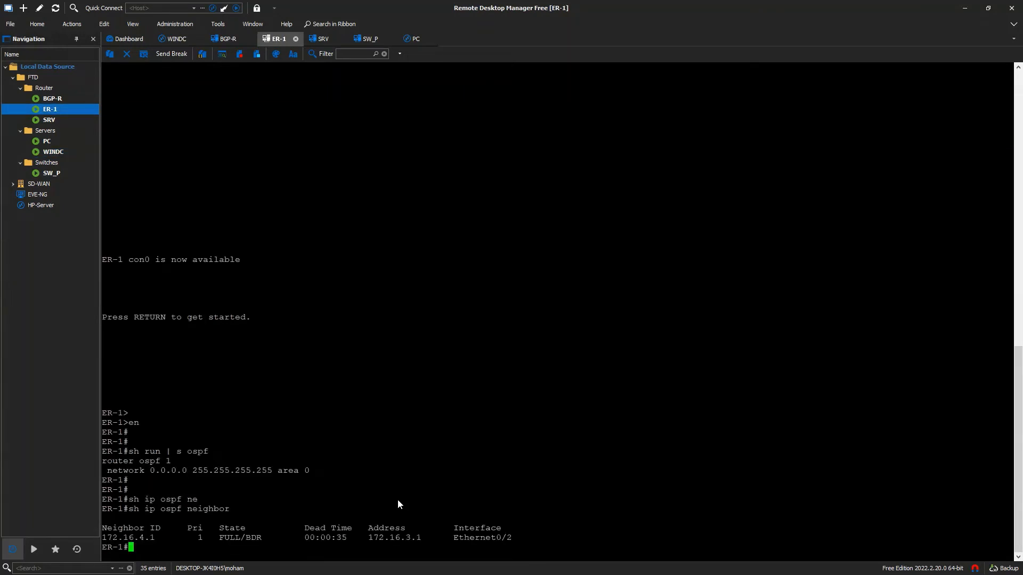
{"action": "left_click_drag", "start_coordinate": [156, 539], "coordinate": [102, 533]}
{"action": "left_click", "coordinate": [156, 542]}
- Ping 172.16.2.254 from ER-1 successfully, then return to the WINDC Firepower session
{"action": "key", "text": "Return"}
{"action": "key", "text": "Return"}
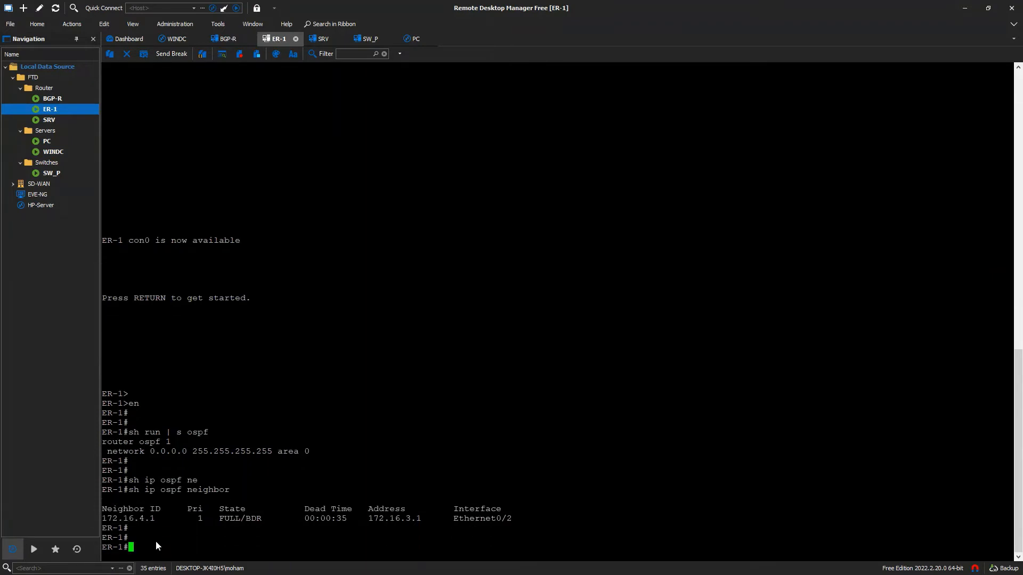
{"action": "type", "text": "ping 172.16.2.254"}
{"action": "key", "text": "Return"}
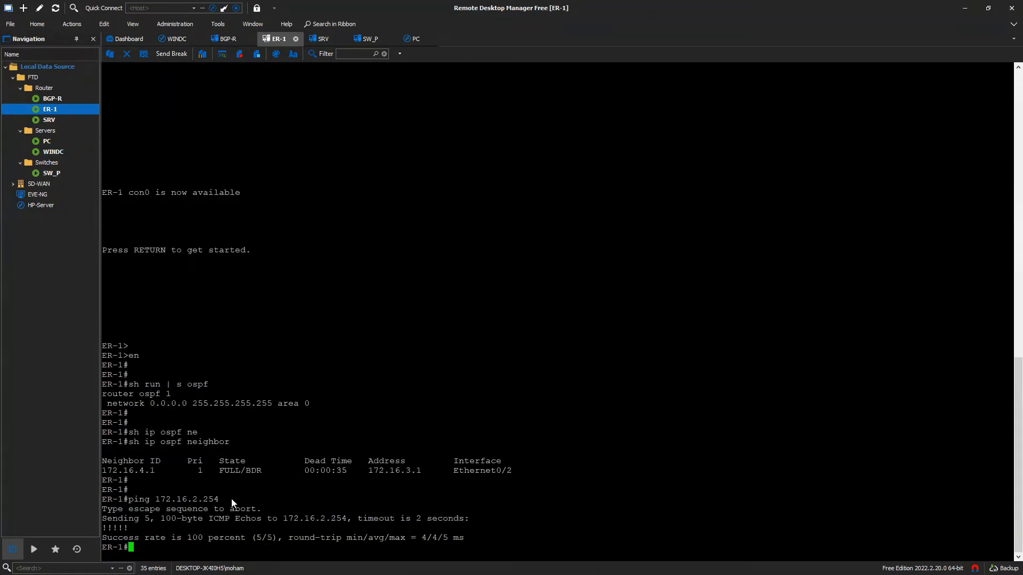
{"action": "double_click", "coordinate": [57, 151]}
{"action": "left_click", "coordinate": [481, 108]}
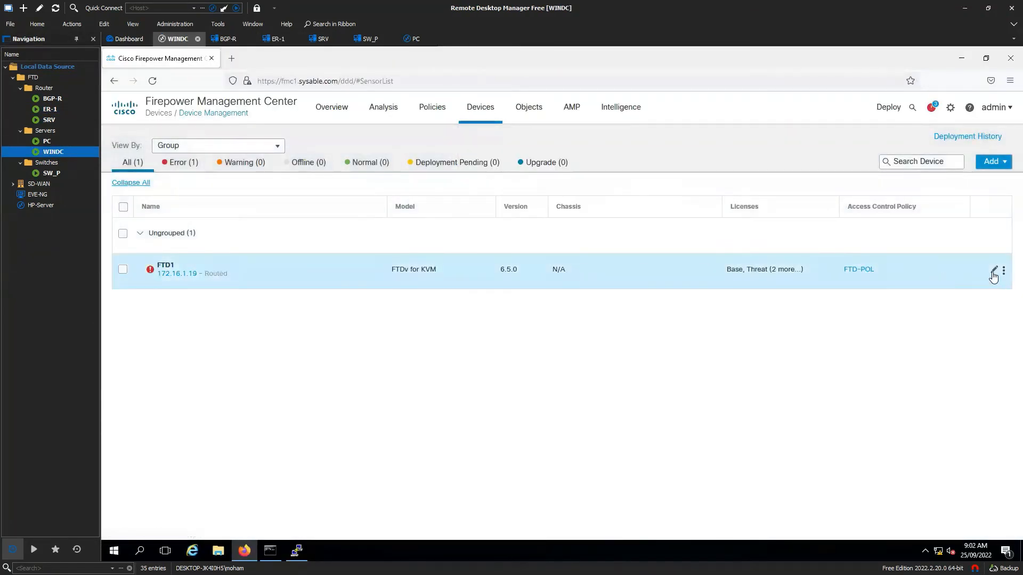
- Open FTD1 and review OSPF area 0's OSPF-INS network, closing without changes
{"action": "left_click", "coordinate": [993, 271]}
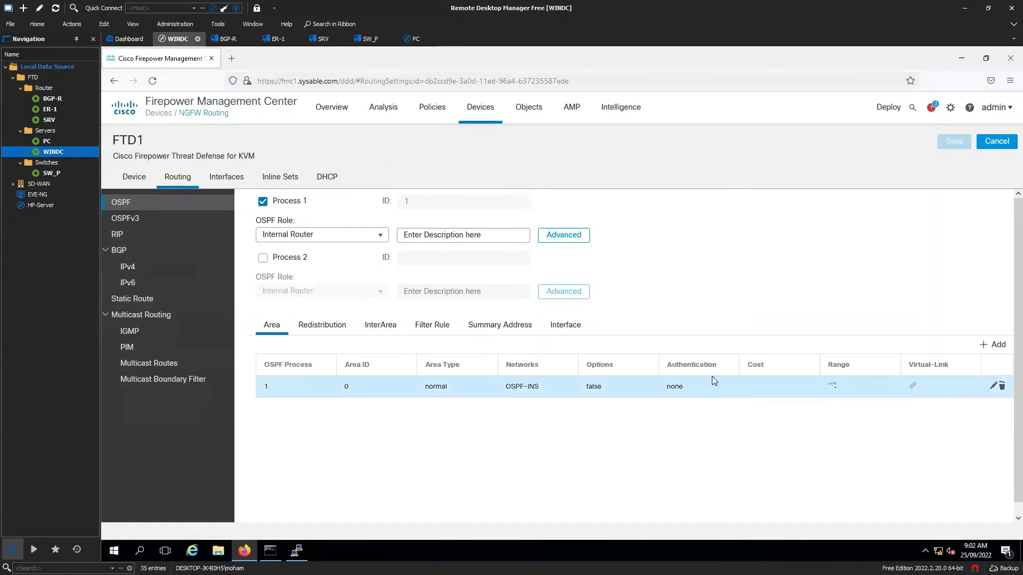
{"action": "left_click", "coordinate": [992, 386]}
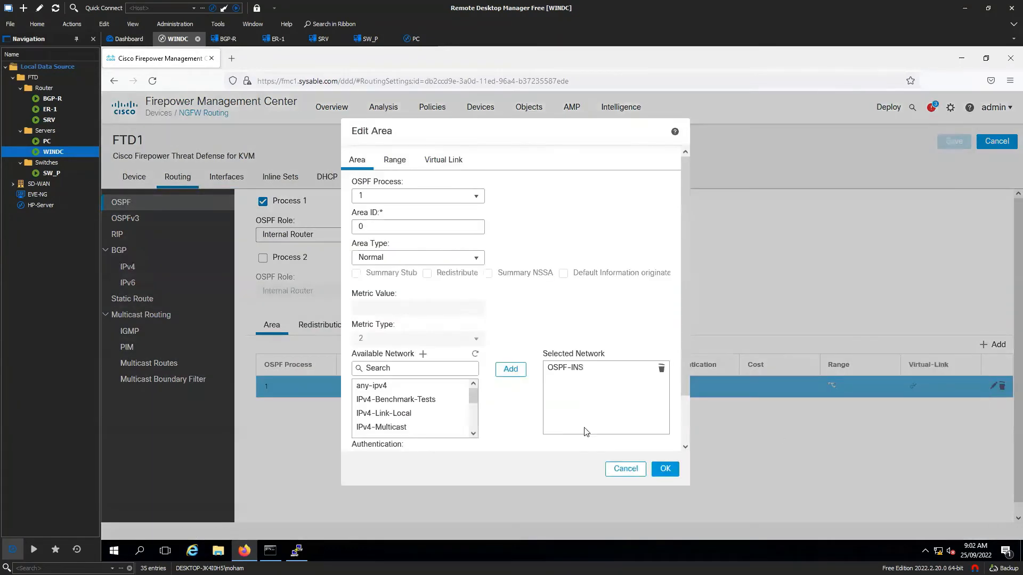
{"action": "left_click", "coordinate": [566, 367]}
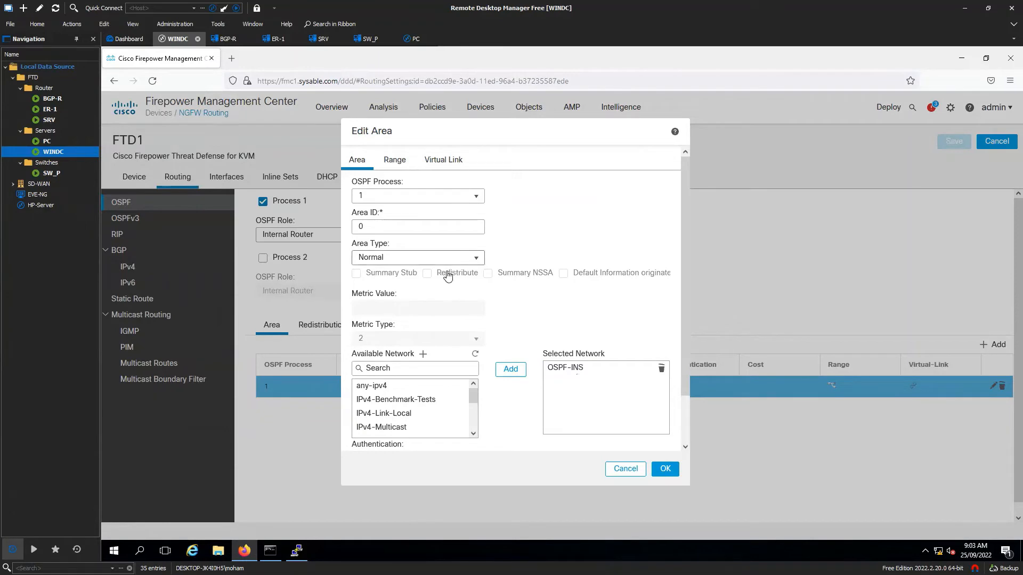
{"action": "scroll", "coordinate": [431, 424], "scroll_direction": "down", "scroll_amount": 2}
{"action": "left_click", "coordinate": [634, 472]}
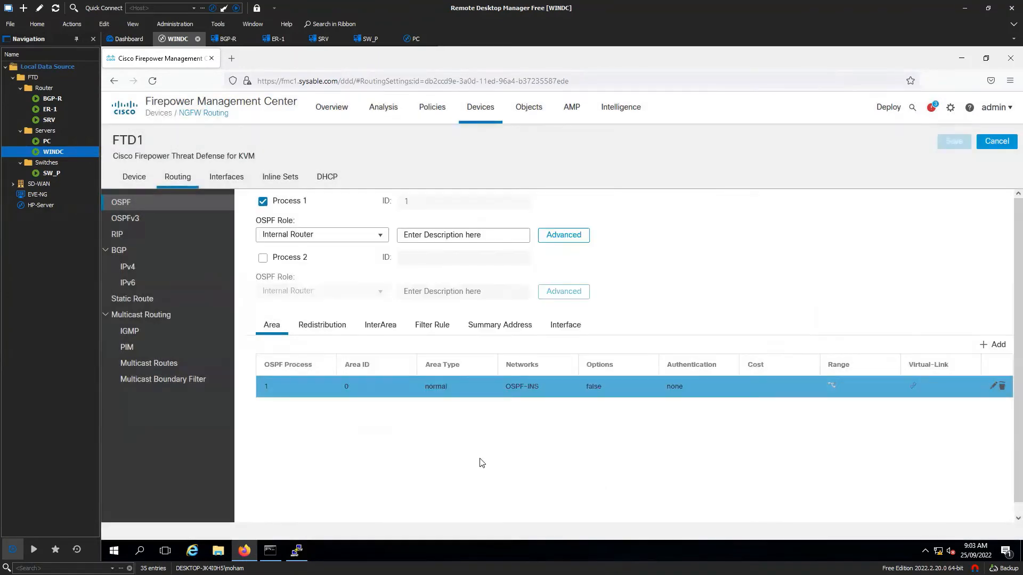
- Add Inside as an OSPF process 1 interface with cost 10 and priority 1
{"action": "left_click", "coordinate": [560, 326]}
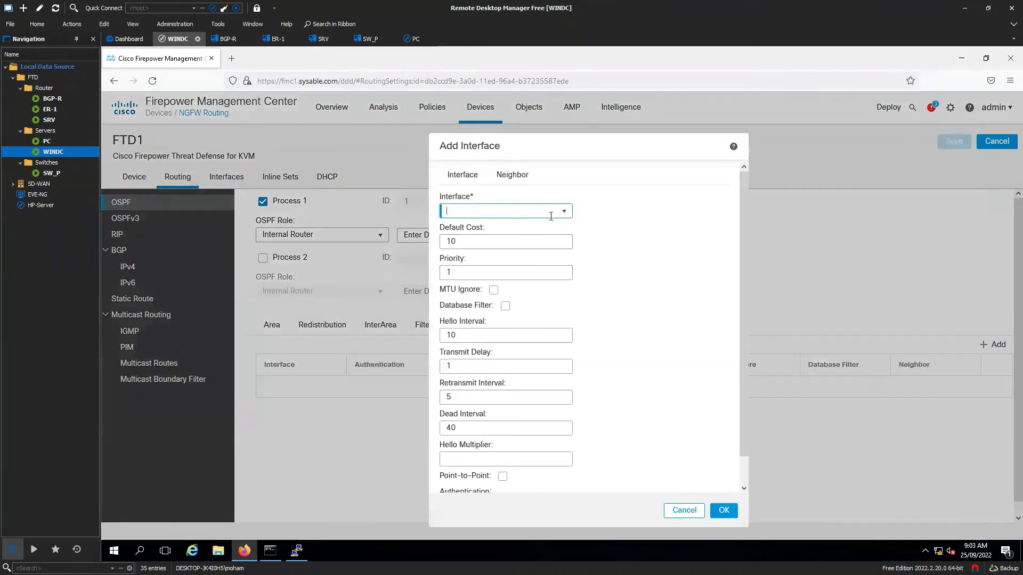
{"action": "left_click", "coordinate": [564, 214]}
{"action": "left_click", "coordinate": [519, 241]}
{"action": "scroll", "coordinate": [540, 318], "scroll_direction": "down", "scroll_amount": 1}
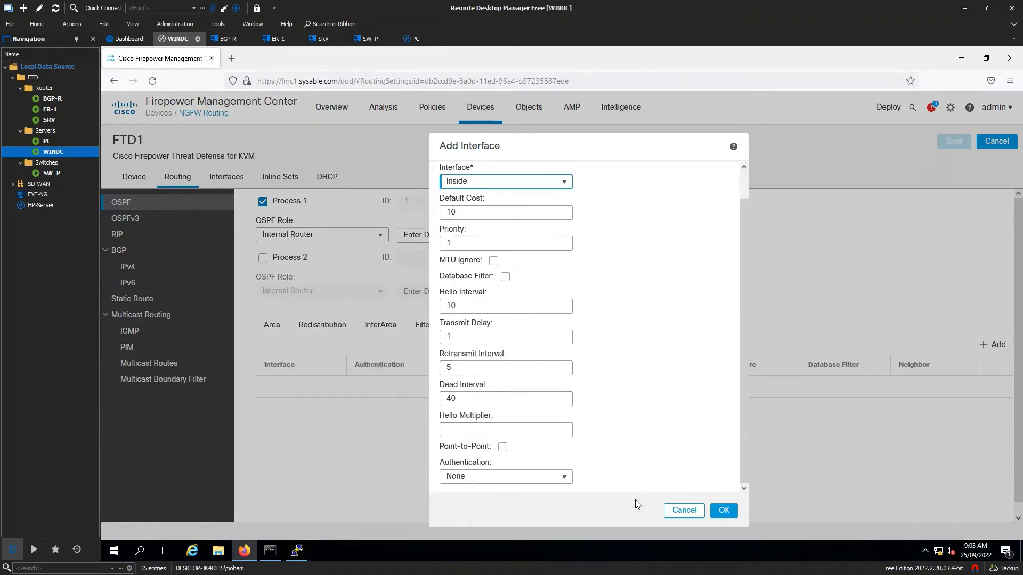
{"action": "scroll", "coordinate": [540, 338], "scroll_direction": "up", "scroll_amount": 1}
{"action": "left_click", "coordinate": [513, 176]}
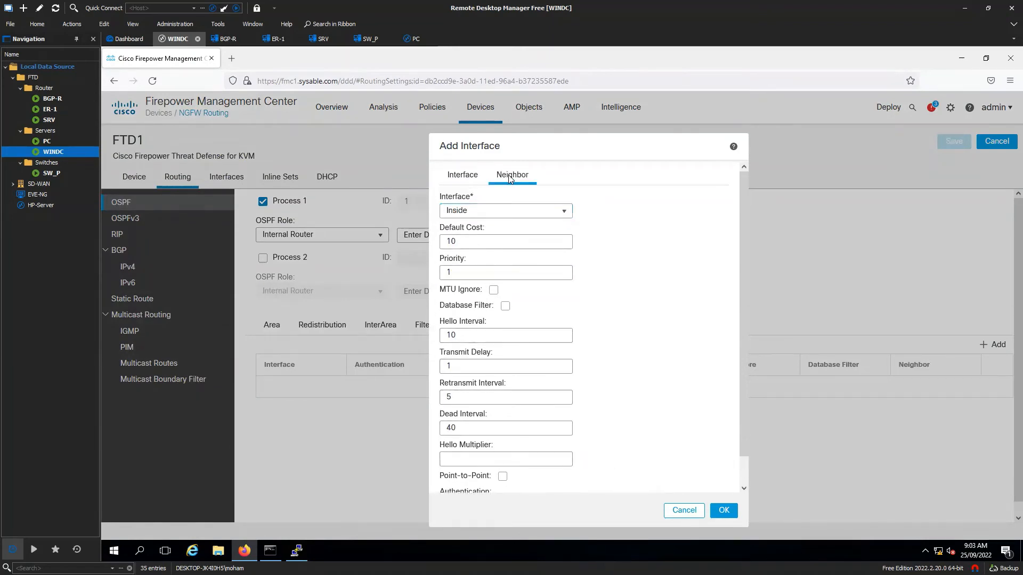
{"action": "left_click", "coordinate": [474, 182]}
{"action": "left_click", "coordinate": [720, 514]}
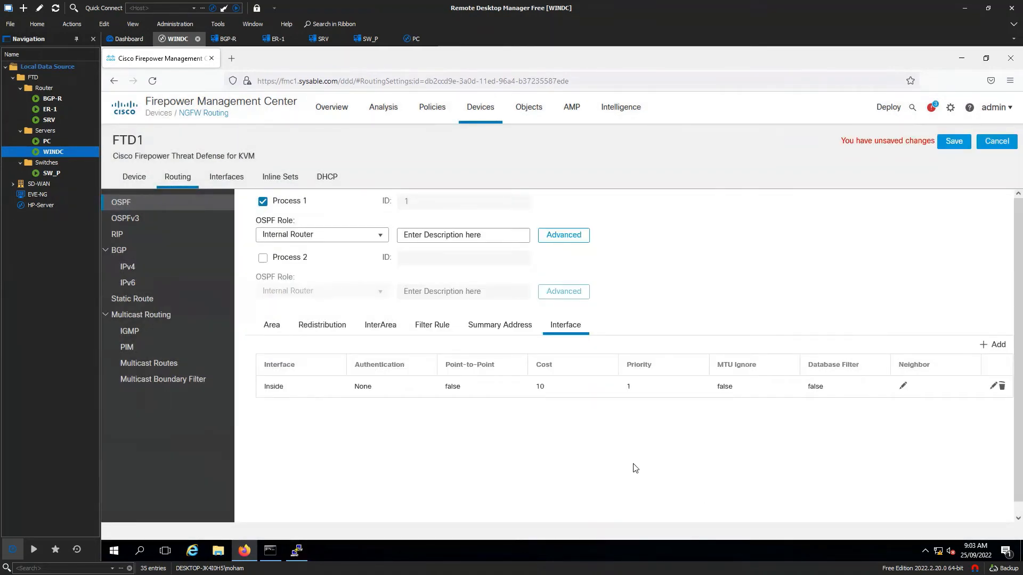
{"action": "left_click", "coordinate": [272, 326]}
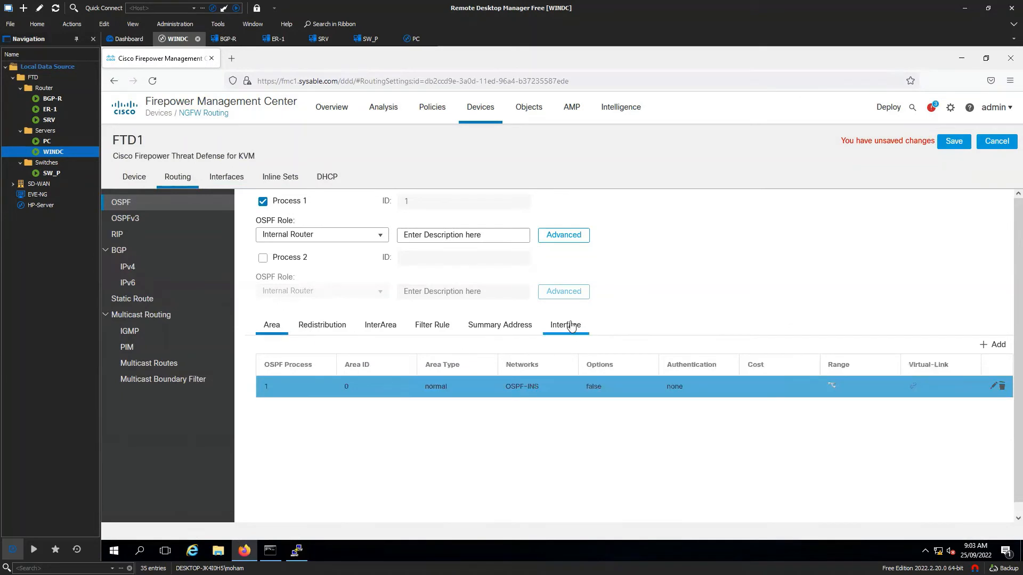
- Remove OSPF-INS from area 0's selected networks and save FTD1's routing changes
{"action": "left_click", "coordinate": [571, 327]}
{"action": "left_click", "coordinate": [271, 327]}
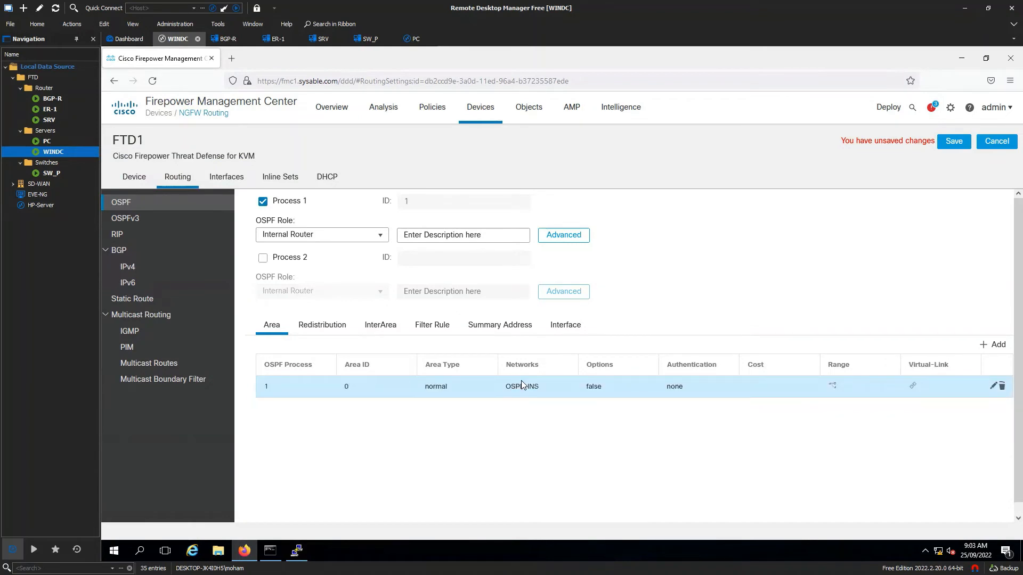
{"action": "left_click", "coordinate": [993, 386]}
{"action": "left_click", "coordinate": [661, 369]}
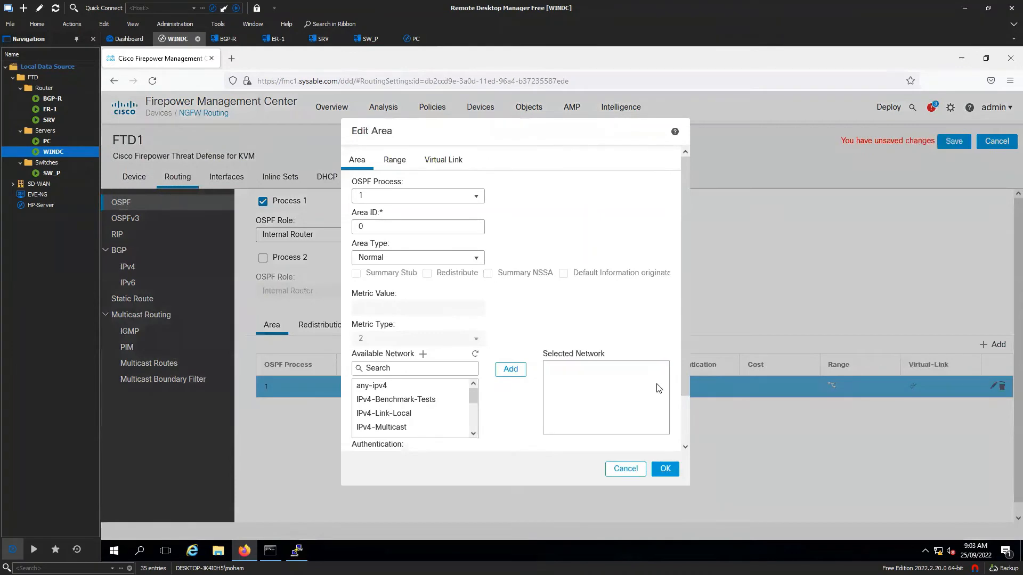
{"action": "left_click", "coordinate": [665, 470]}
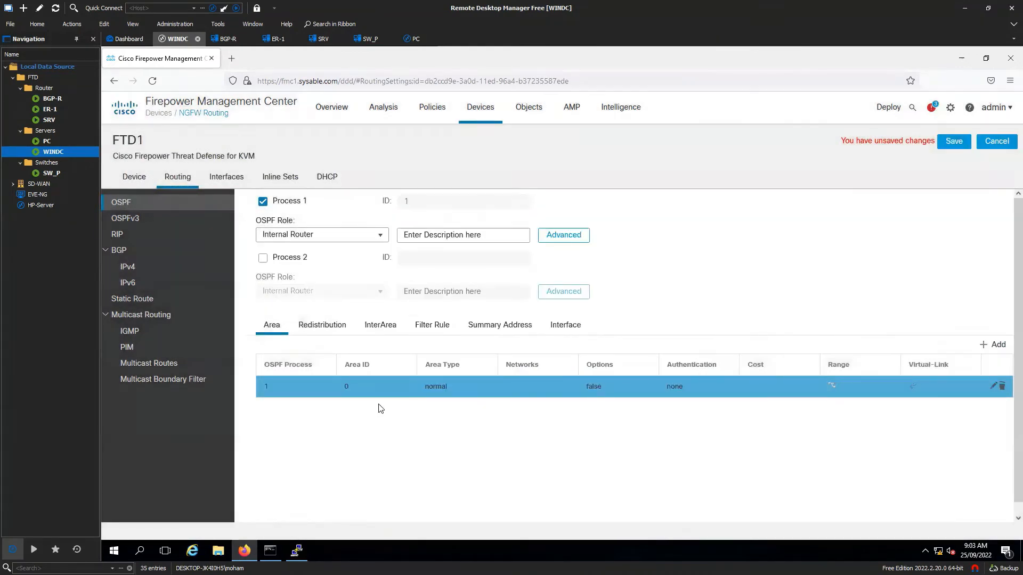
{"action": "left_click", "coordinate": [565, 324]}
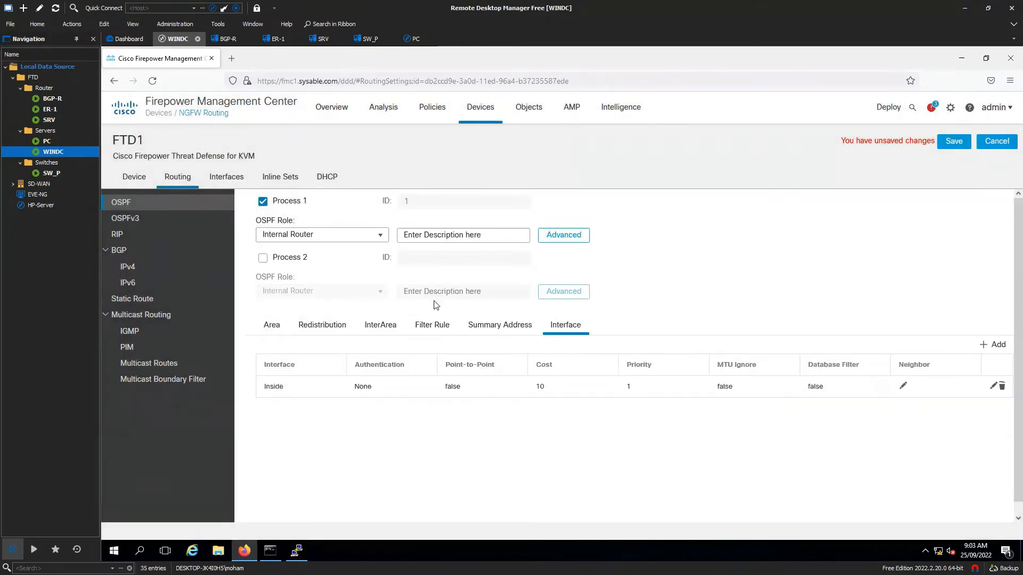
{"action": "left_click", "coordinate": [945, 152]}
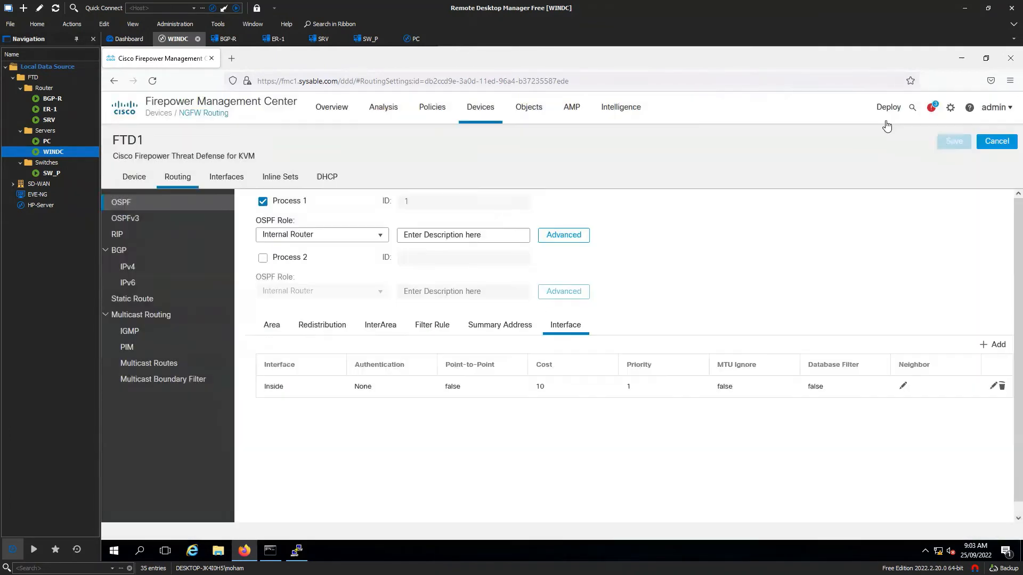
- Select FTD1 on the Deployment page and deploy its pending OSPF routing changes
{"action": "mouse_move", "coordinate": [887, 113]}
{"action": "left_click", "coordinate": [884, 141]}
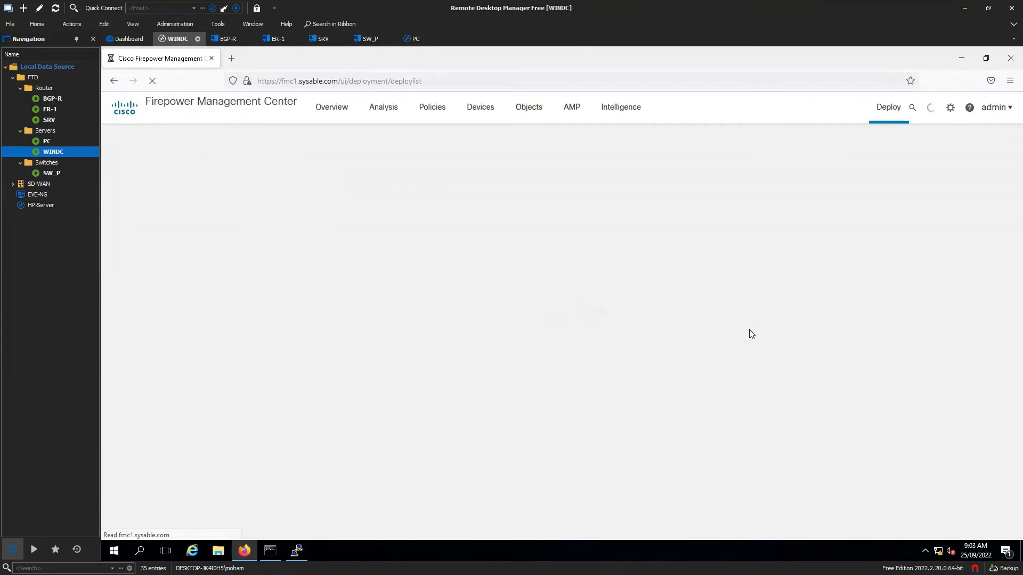
{"action": "left_click", "coordinate": [125, 199]}
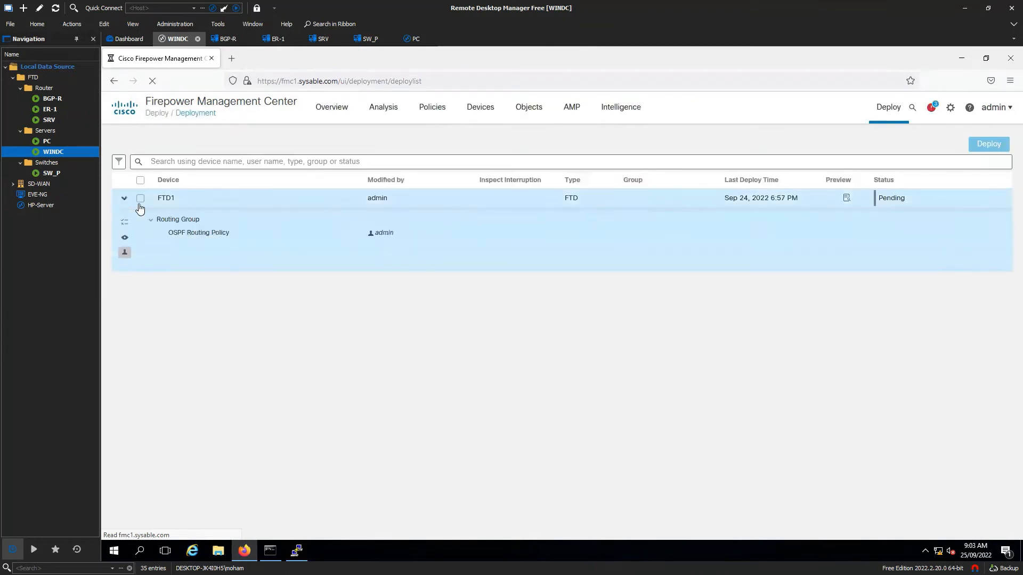
{"action": "left_click", "coordinate": [141, 199]}
{"action": "left_click", "coordinate": [989, 145]}
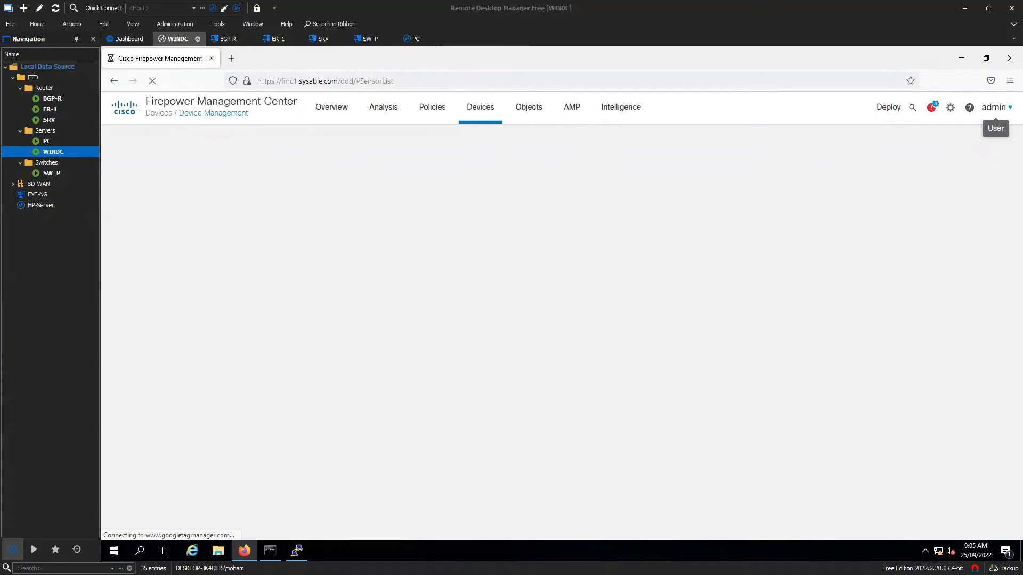
{"action": "key", "text": "alt+Tab"}
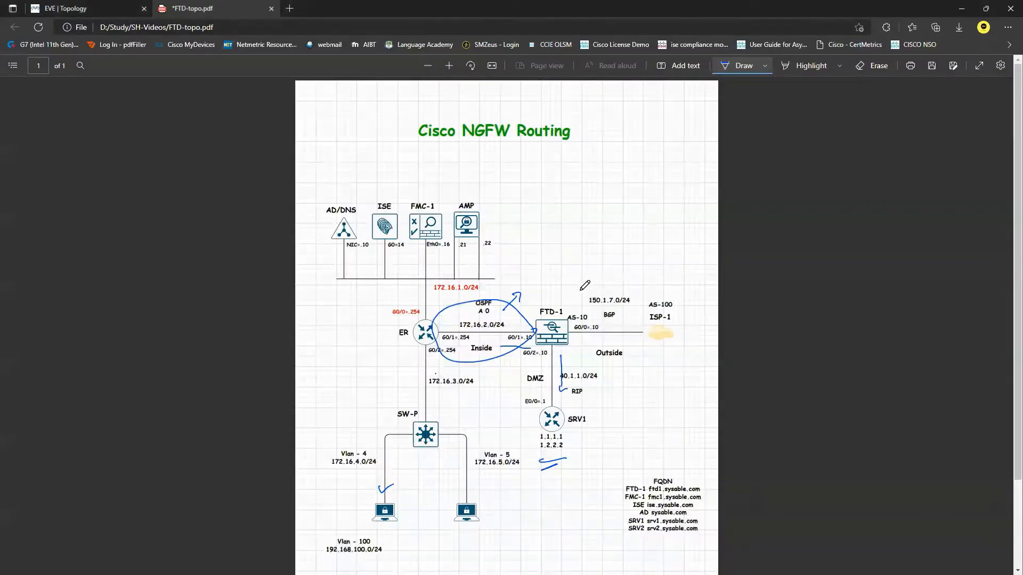
- Draw ink arrows from FTD-1 toward the 150.1.7.0/24 BGP side of the diagram
{"action": "mouse_move", "coordinate": [577, 289]}
{"action": "left_mouse_down"}
{"action": "mouse_move", "coordinate": [631, 286]}
{"action": "mouse_move", "coordinate": [618, 292]}
{"action": "left_mouse_up"}
{"action": "mouse_move", "coordinate": [515, 318]}
{"action": "left_mouse_down"}
{"action": "mouse_move", "coordinate": [585, 308]}
{"action": "mouse_move", "coordinate": [631, 285]}
{"action": "left_mouse_up"}
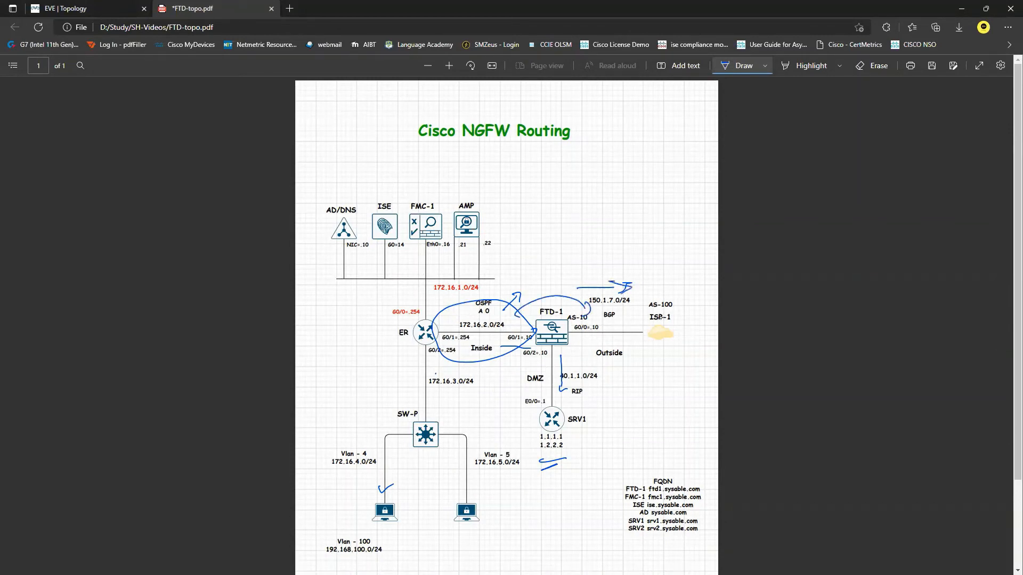
{"action": "mouse_move", "coordinate": [587, 341]}
{"action": "left_mouse_down"}
{"action": "mouse_move", "coordinate": [633, 336]}
{"action": "mouse_move", "coordinate": [578, 345]}
{"action": "left_mouse_up"}
- Handwrite notes above ISP-1, boxing one and checkmarking another
{"action": "left_click_drag", "start_coordinate": [637, 235], "coordinate": [665, 231]}
{"action": "mouse_move", "coordinate": [644, 239]}
{"action": "left_mouse_down"}
{"action": "mouse_move", "coordinate": [667, 234]}
{"action": "mouse_move", "coordinate": [642, 255]}
{"action": "mouse_move", "coordinate": [683, 269]}
{"action": "left_mouse_up"}
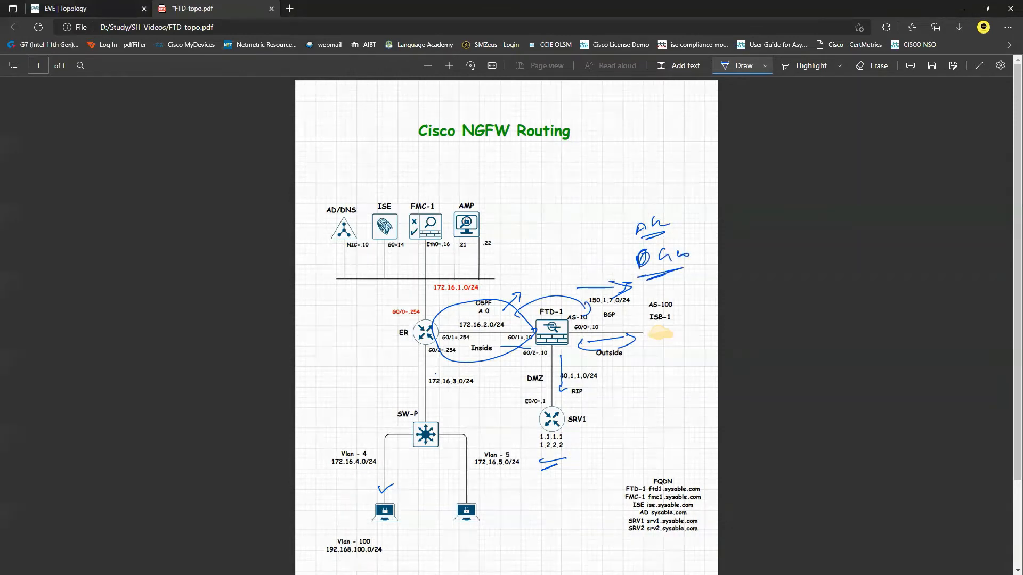
{"action": "mouse_move", "coordinate": [625, 243]}
{"action": "left_mouse_down"}
{"action": "mouse_move", "coordinate": [656, 196]}
{"action": "mouse_move", "coordinate": [619, 243]}
{"action": "mouse_move", "coordinate": [629, 265]}
{"action": "mouse_move", "coordinate": [698, 256]}
{"action": "mouse_move", "coordinate": [648, 241]}
{"action": "left_mouse_up"}
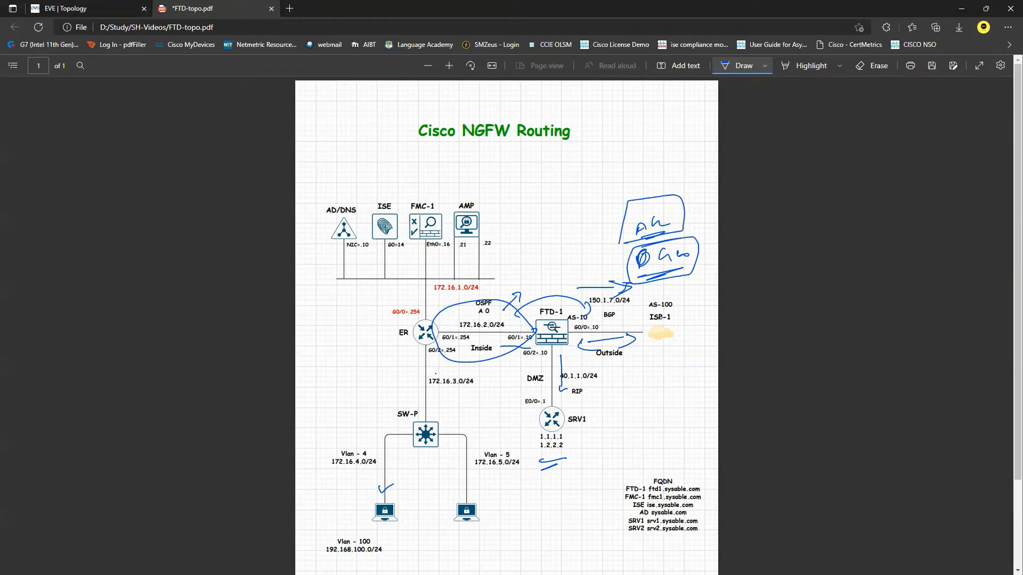
{"action": "left_click_drag", "start_coordinate": [603, 264], "coordinate": [629, 256]}
{"action": "key", "text": "alt+Tab"}
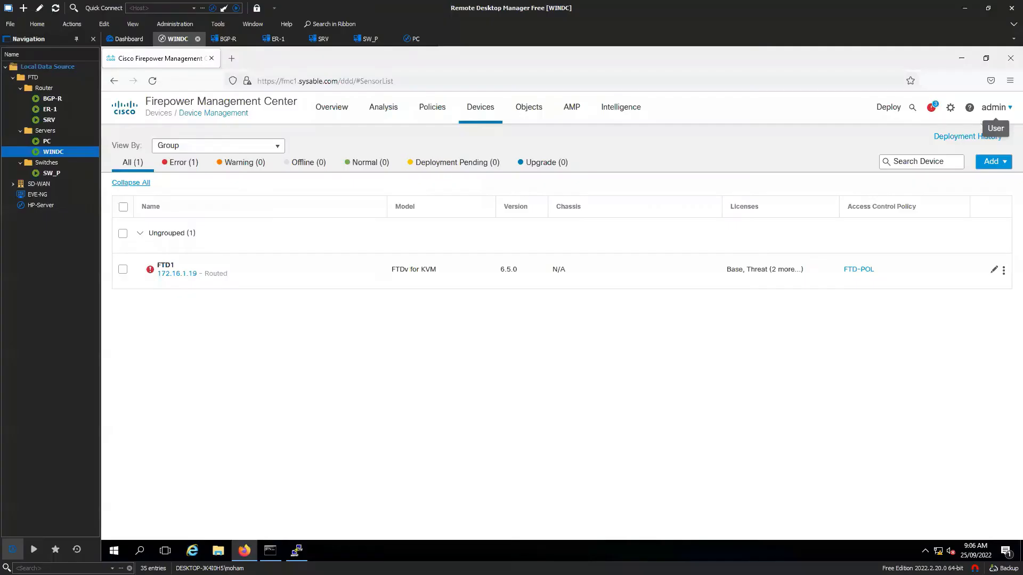
- In FTD1's routing settings, enable BGP with local AS number 10 and save
{"action": "left_click", "coordinate": [994, 271]}
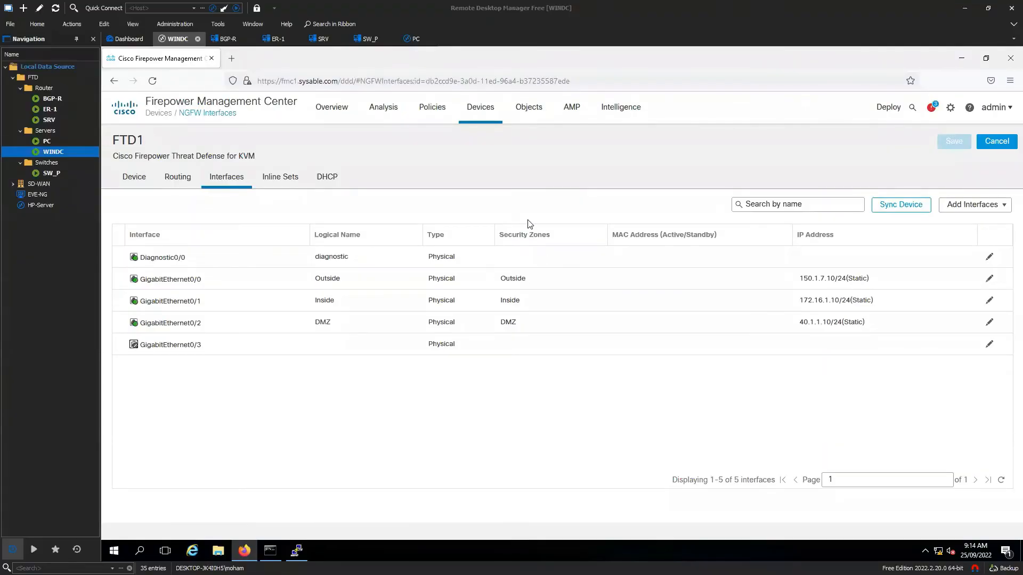
{"action": "left_click", "coordinate": [174, 178]}
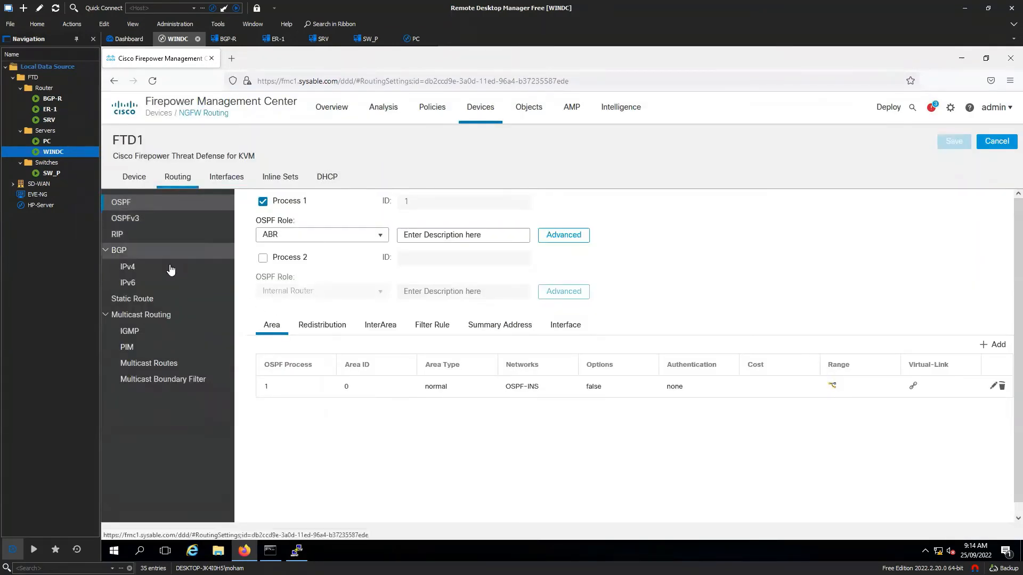
{"action": "left_click", "coordinate": [122, 251]}
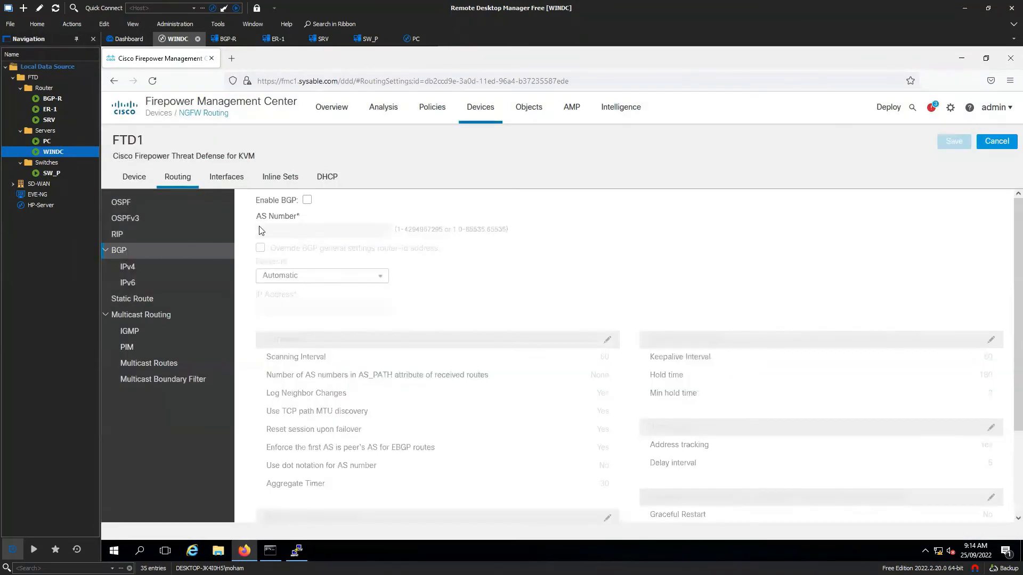
{"action": "left_click", "coordinate": [308, 200]}
{"action": "left_click", "coordinate": [312, 228]}
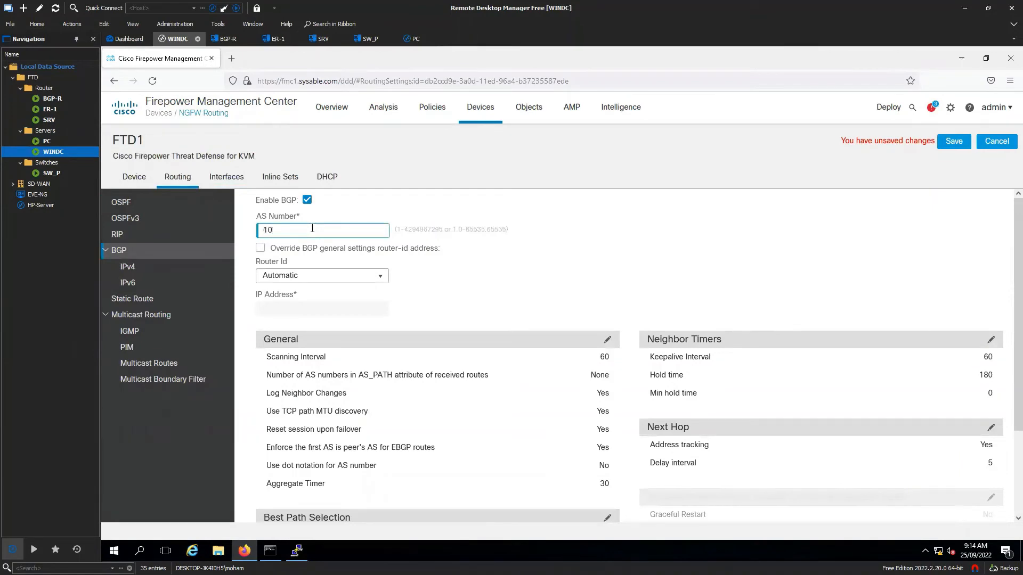
{"action": "left_click", "coordinate": [953, 141]}
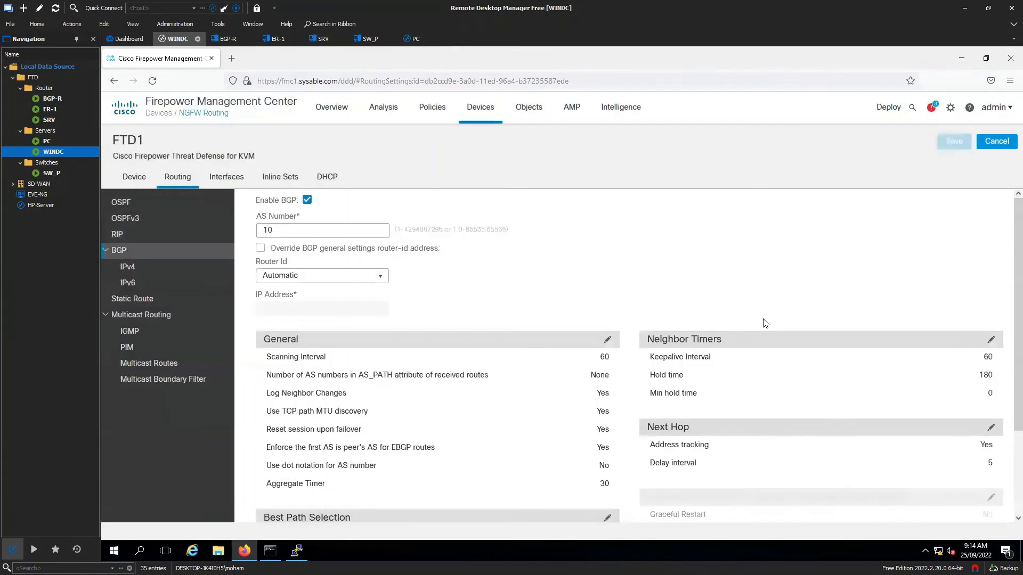
{"action": "left_click", "coordinate": [135, 270]}
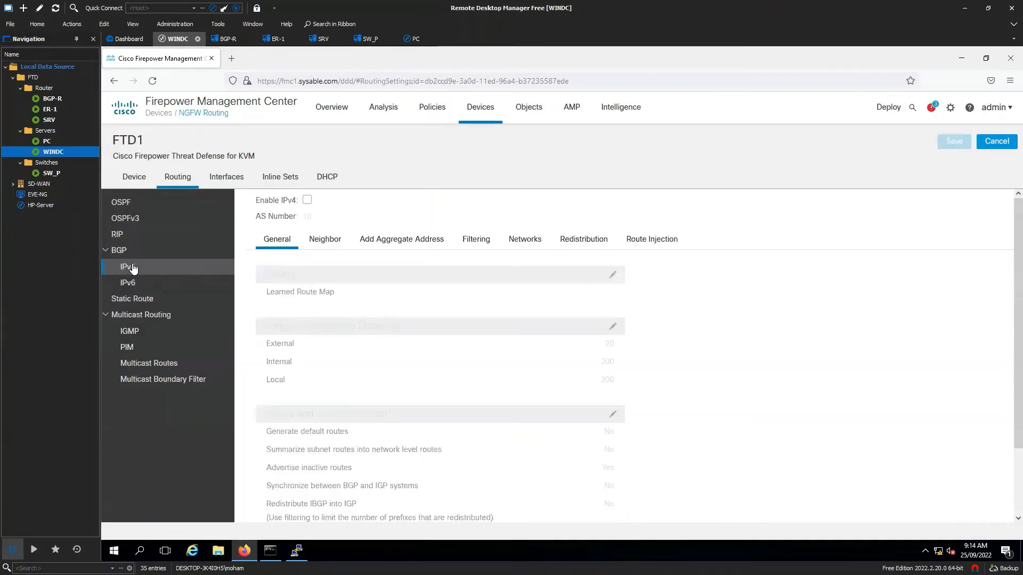
- Enable IPv4 BGP and begin adding a neighbor with address 150.1.7
{"action": "left_click", "coordinate": [307, 200]}
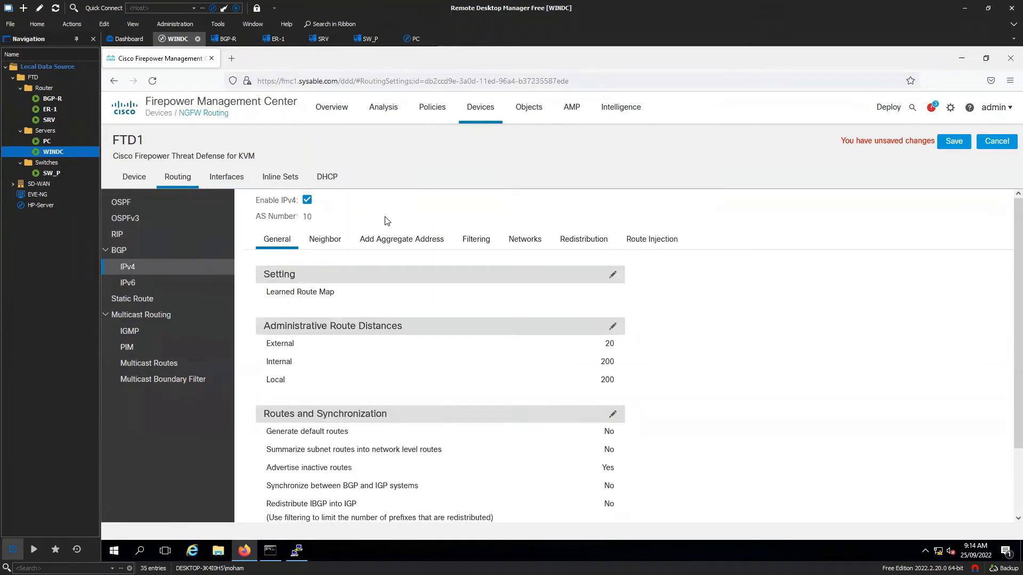
{"action": "left_click", "coordinate": [323, 242]}
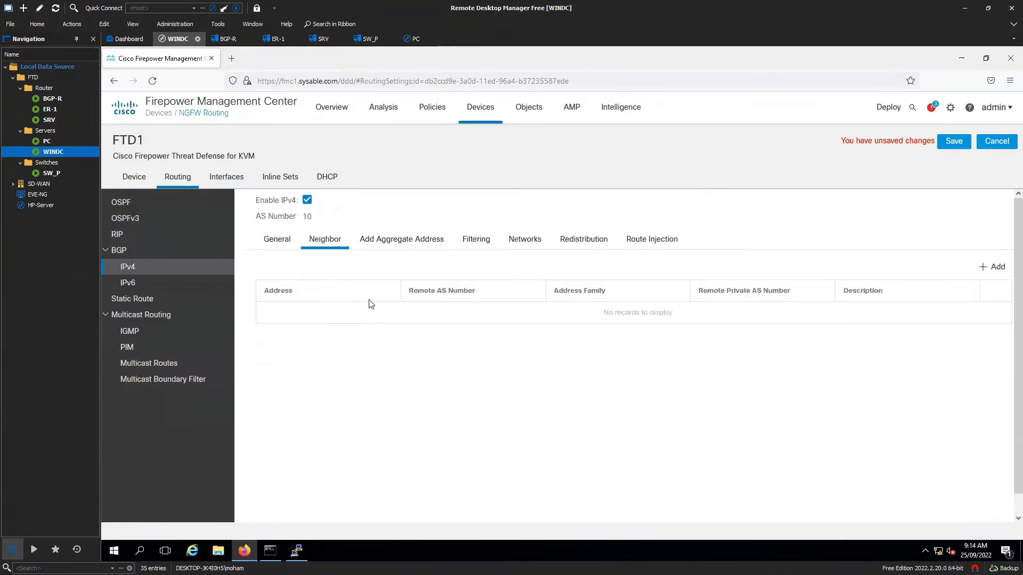
{"action": "left_click", "coordinate": [990, 268]}
{"action": "left_click", "coordinate": [372, 199]}
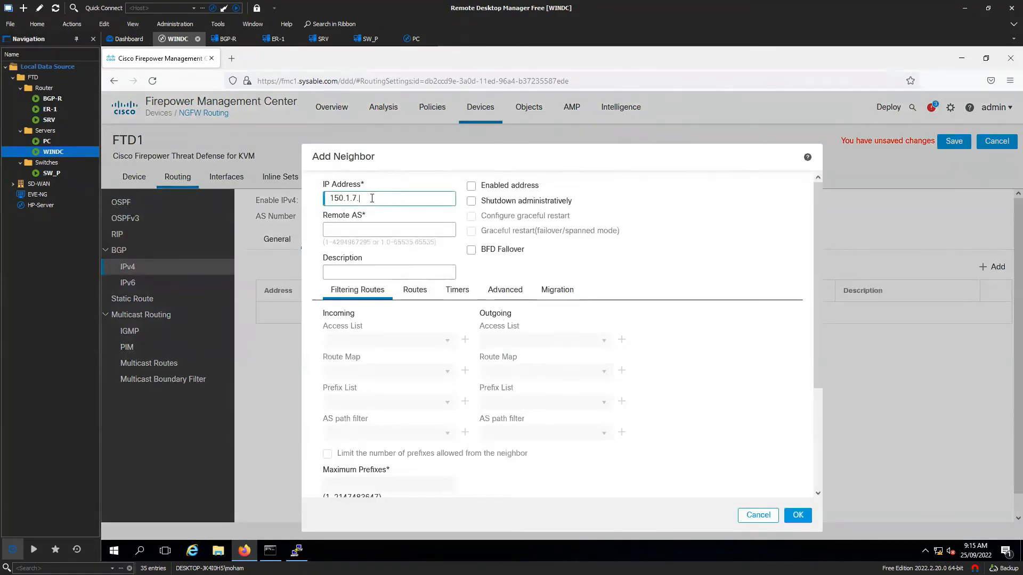
- On the BGP-R console, run en and sh ip int br to find Ethernet0/0's 150.1.7.86
{"action": "double_click", "coordinate": [52, 98]}
{"action": "key", "text": "Return"}
{"action": "type", "text": "en"}
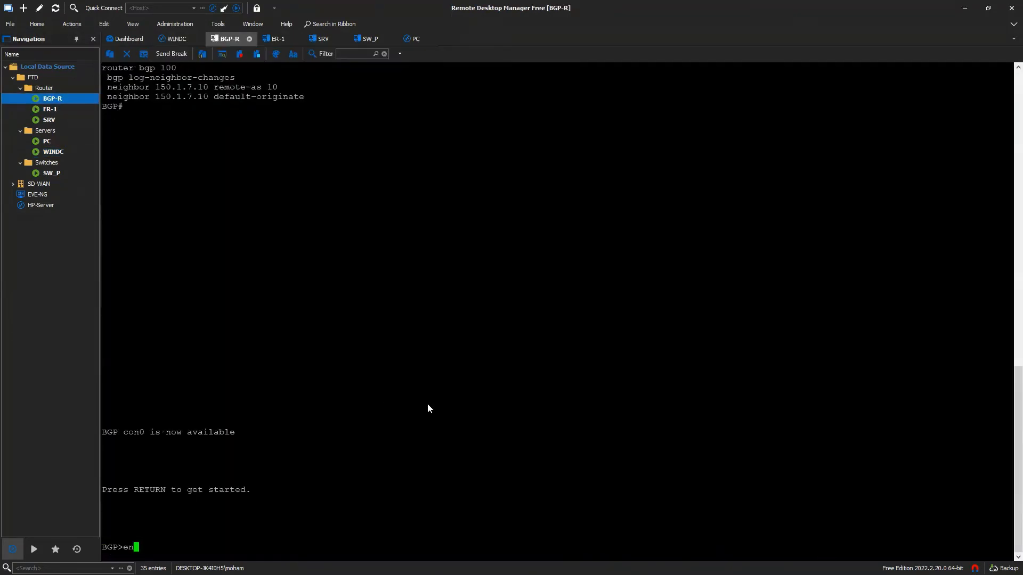
{"action": "key", "text": "Return"}
{"action": "key", "text": "Return"}
{"action": "key", "text": "Return"}
{"action": "key", "text": "Return"}
{"action": "type", "text": "sh ip int br"}
{"action": "key", "text": "Return"}
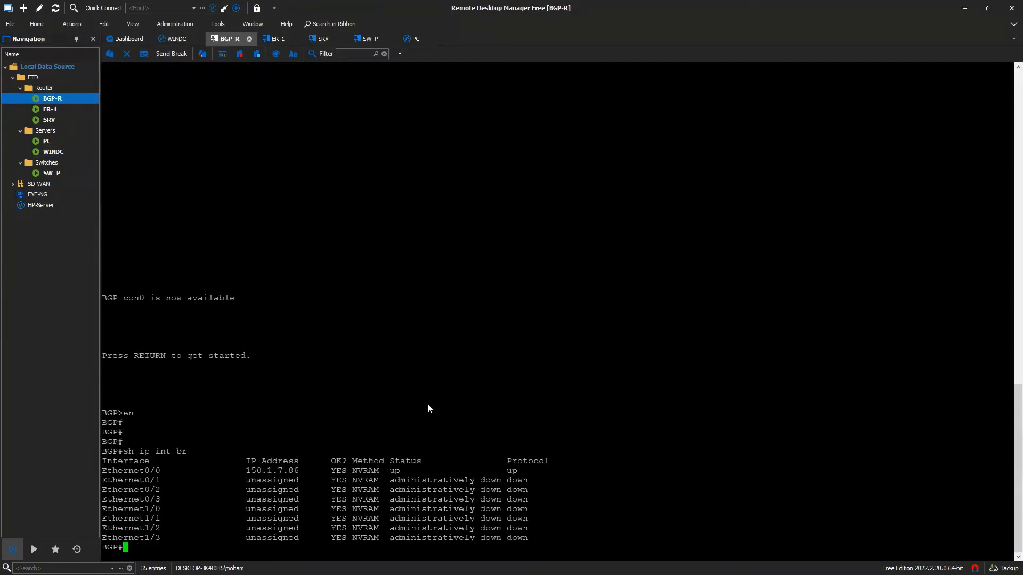
{"action": "double_click", "coordinate": [53, 152]}
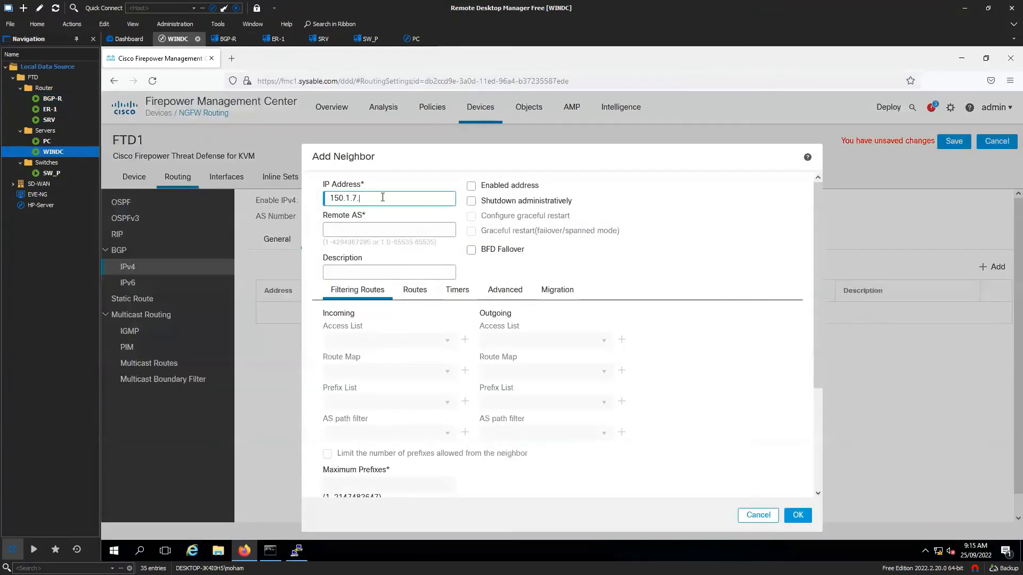
- Add BGP neighbor 150.1.7.86 with remote AS 100 and its address family enabled
{"action": "type", "text": "86"}
{"action": "left_click", "coordinate": [477, 187]}
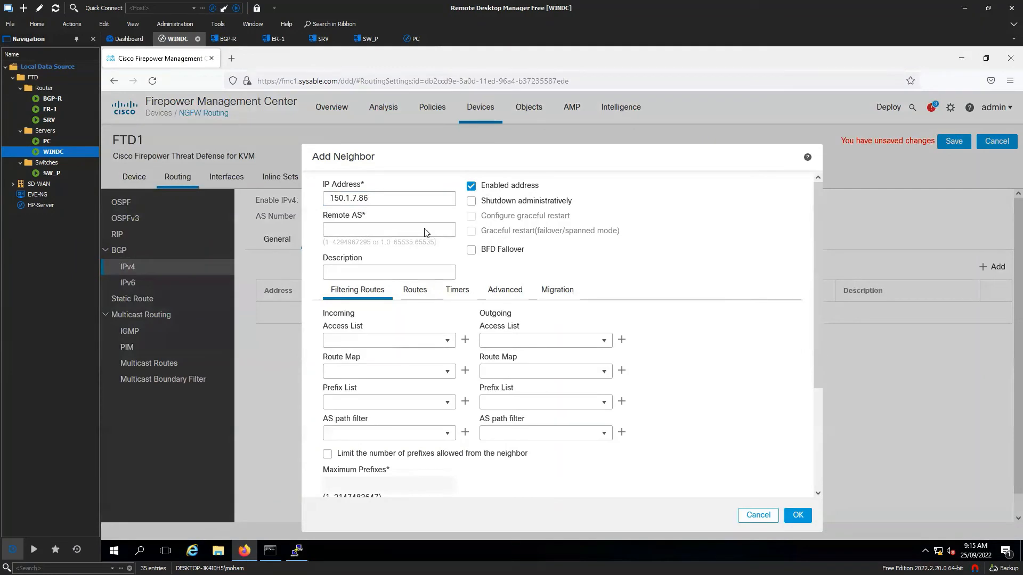
{"action": "left_click", "coordinate": [396, 223]}
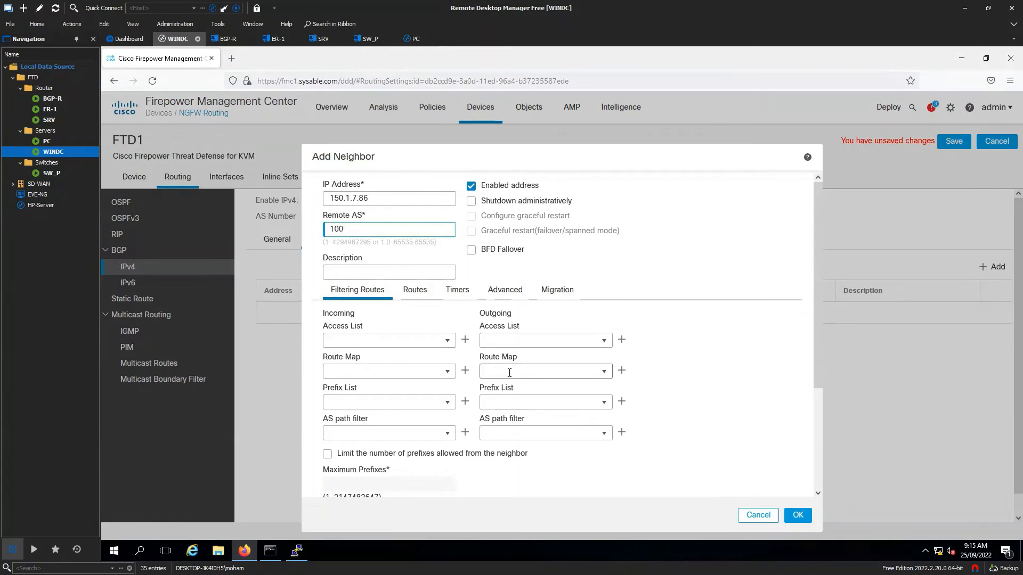
{"action": "scroll", "coordinate": [505, 373], "scroll_direction": "down", "scroll_amount": 3}
{"action": "scroll", "coordinate": [421, 255], "scroll_direction": "up", "scroll_amount": 2}
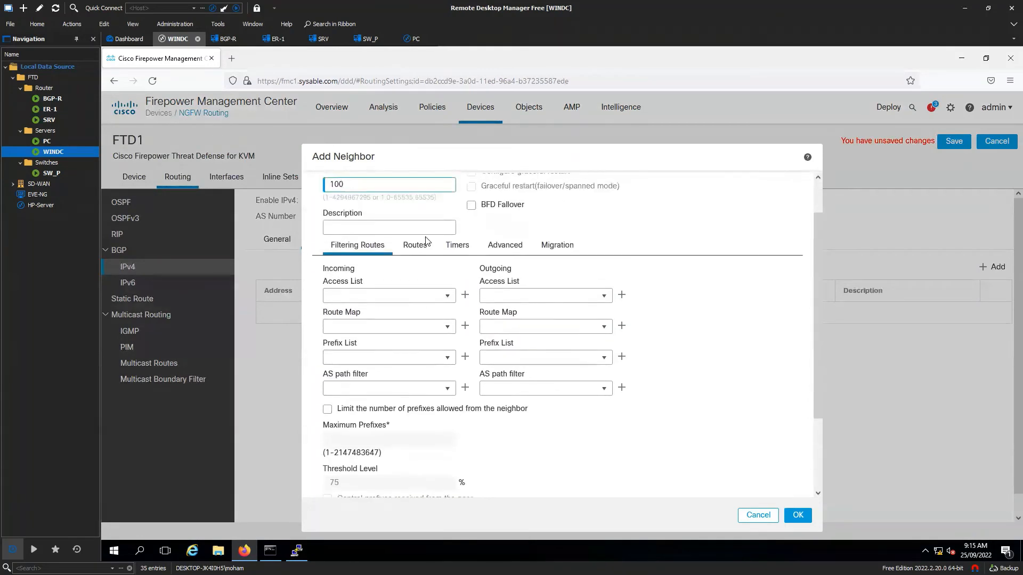
{"action": "left_click", "coordinate": [417, 247]}
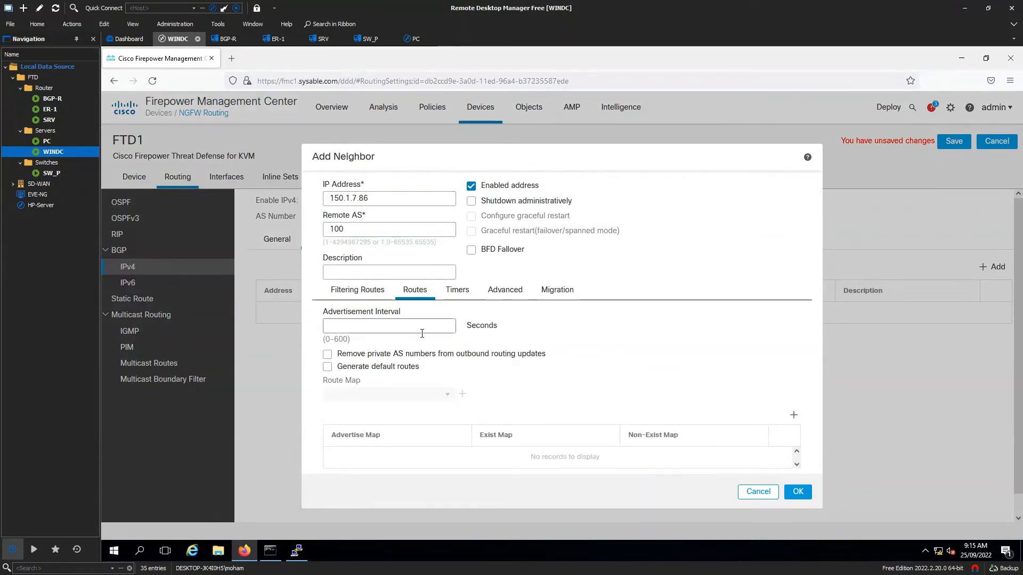
{"action": "left_click", "coordinate": [373, 297]}
{"action": "scroll", "coordinate": [472, 362], "scroll_direction": "down", "scroll_amount": 2}
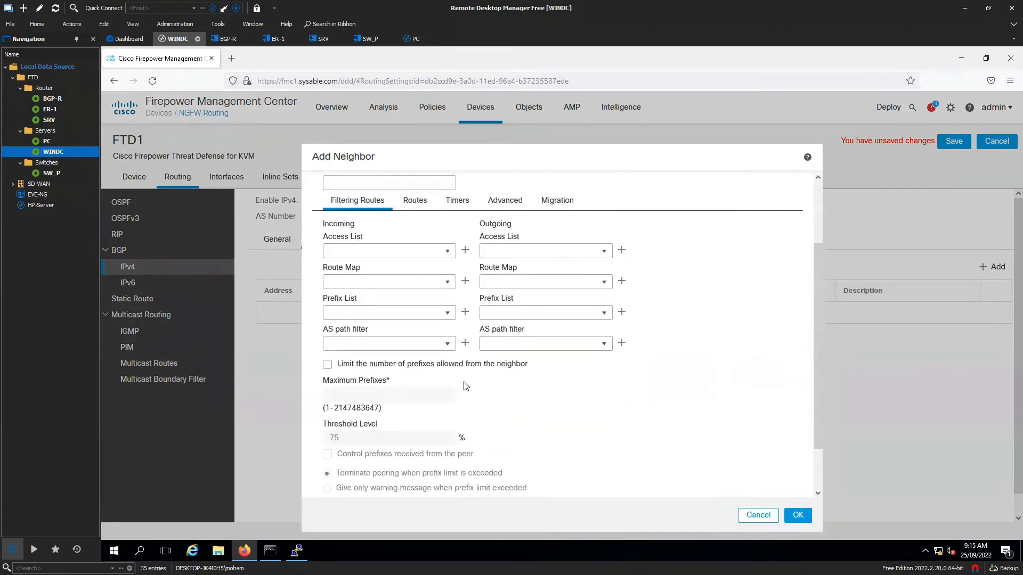
{"action": "scroll", "coordinate": [468, 384], "scroll_direction": "down", "scroll_amount": 1}
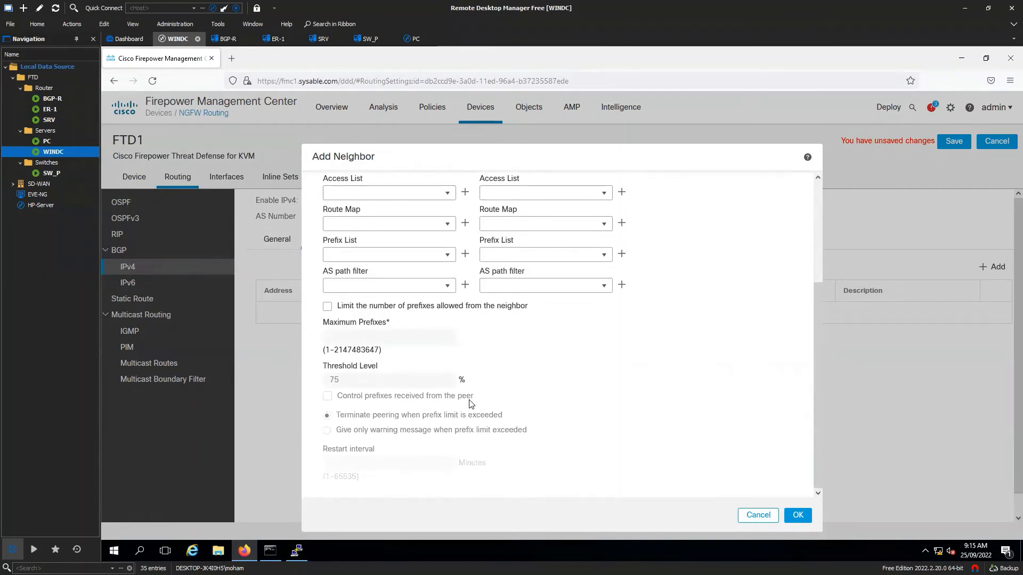
{"action": "scroll", "coordinate": [473, 378], "scroll_direction": "up", "scroll_amount": 3}
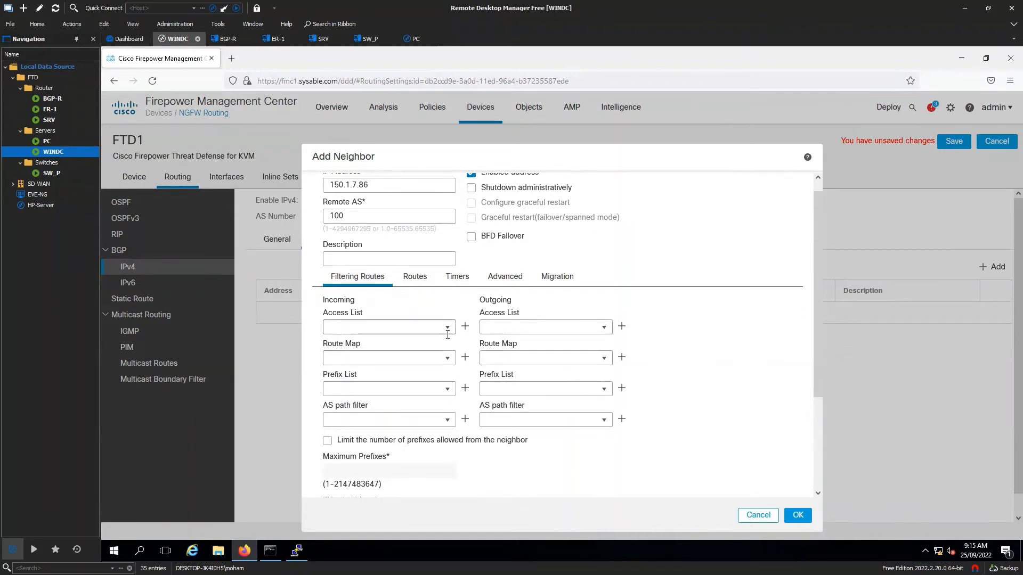
{"action": "scroll", "coordinate": [632, 326], "scroll_direction": "up", "scroll_amount": 1}
{"action": "left_click", "coordinate": [798, 515]}
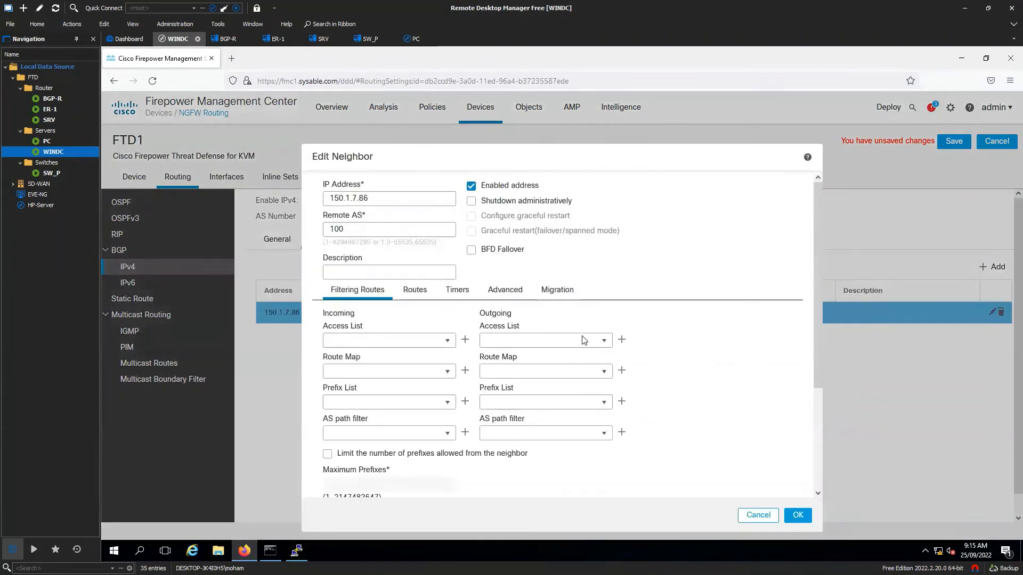
- Review the neighbor's Advanced settings and close the editor without changes
{"action": "left_click", "coordinate": [505, 290]}
{"action": "scroll", "coordinate": [592, 357], "scroll_direction": "down", "scroll_amount": 2}
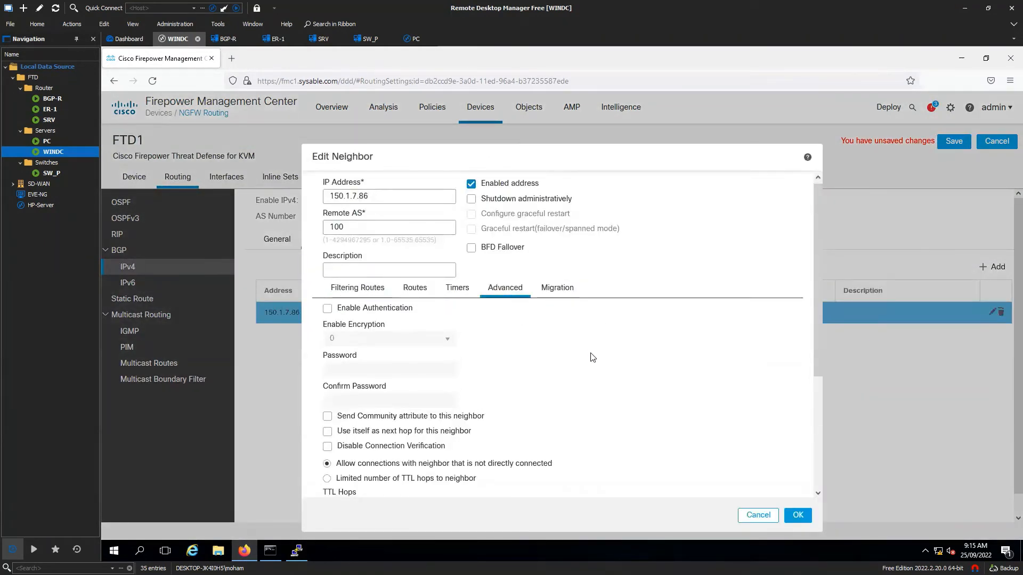
{"action": "scroll", "coordinate": [592, 357], "scroll_direction": "down", "scroll_amount": 2}
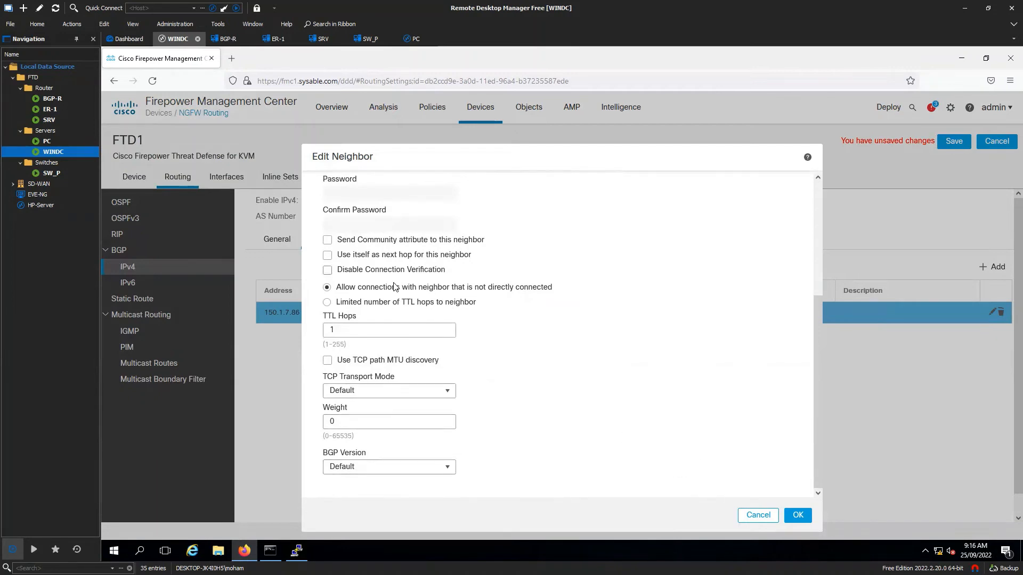
{"action": "scroll", "coordinate": [454, 326], "scroll_direction": "up", "scroll_amount": 3}
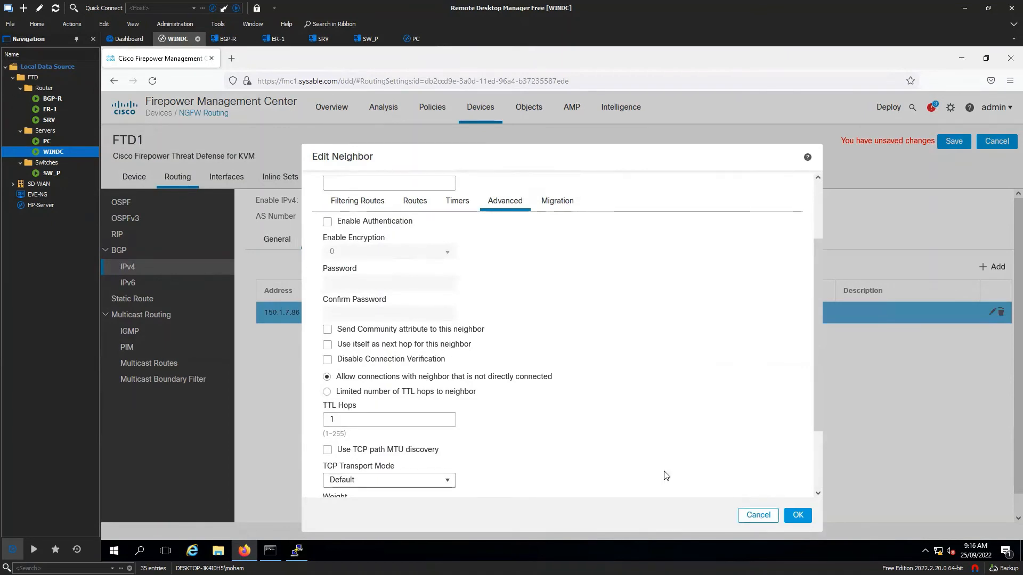
{"action": "left_click", "coordinate": [758, 515]}
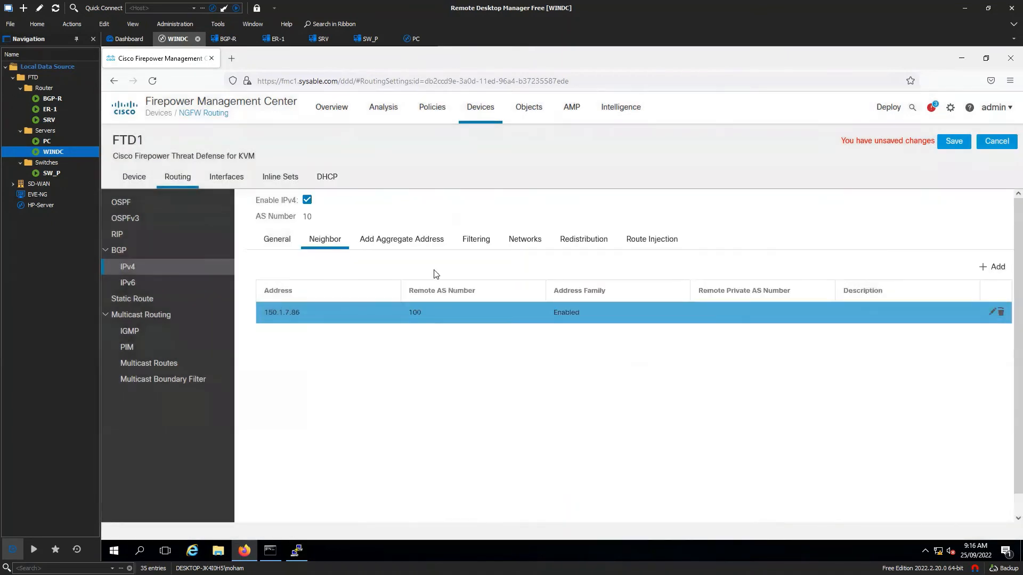
- Start adding an advertised BGP network object, then discard it without changes
{"action": "left_click", "coordinate": [527, 249]}
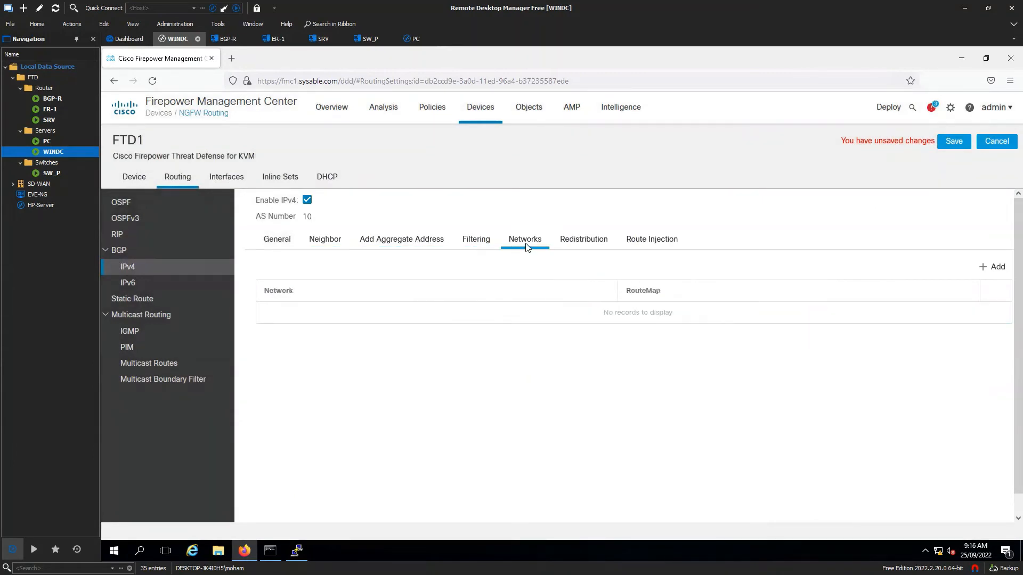
{"action": "left_click", "coordinate": [1007, 267]}
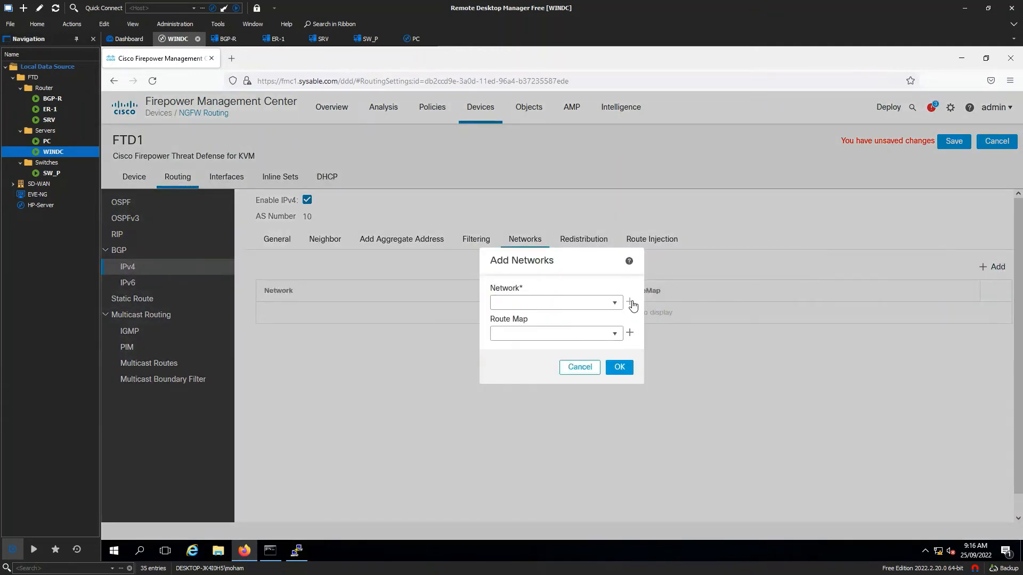
{"action": "left_click", "coordinate": [631, 303]}
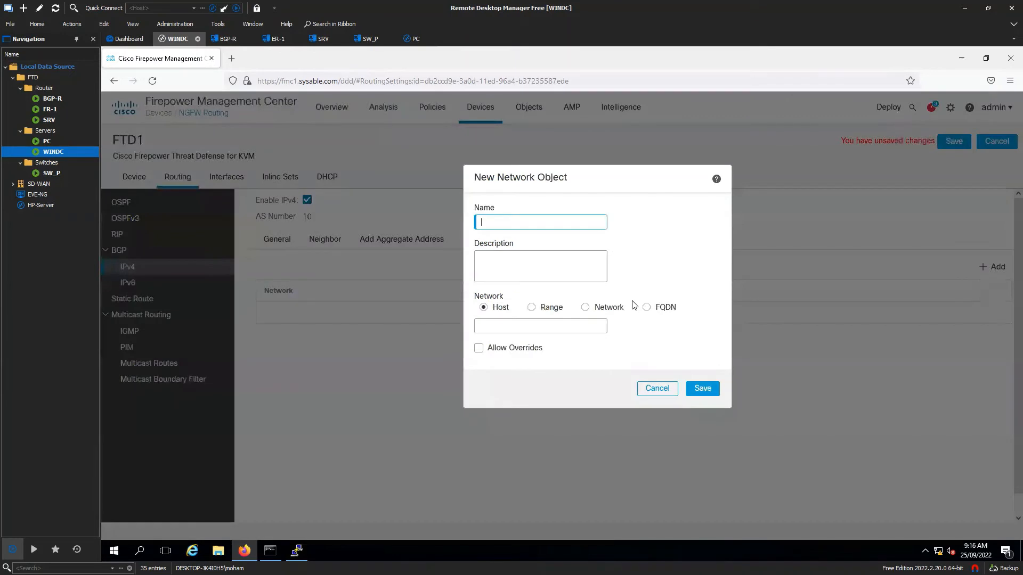
{"action": "left_click", "coordinate": [586, 308]}
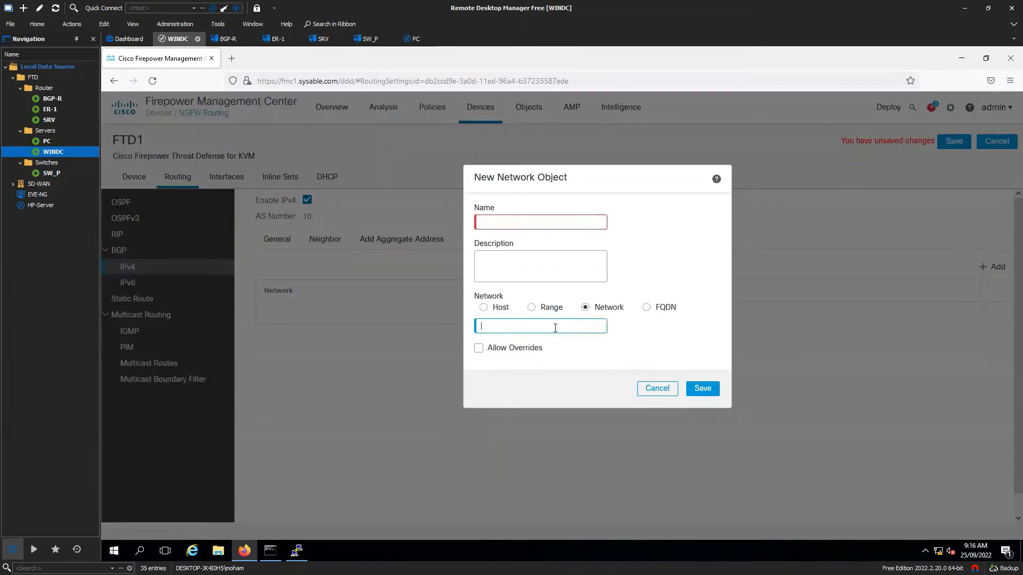
{"action": "left_click", "coordinate": [658, 389]}
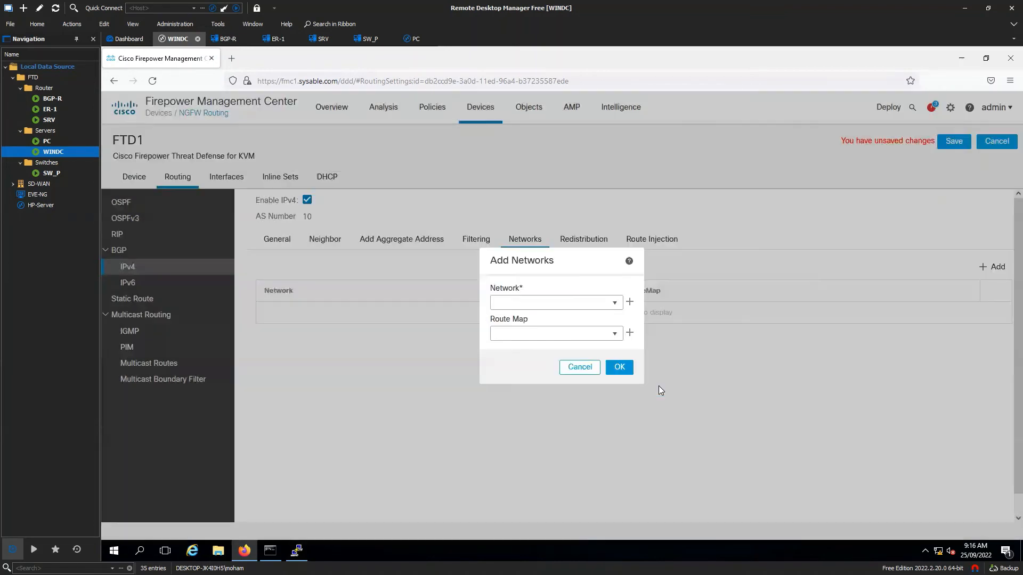
{"action": "left_click", "coordinate": [579, 368]}
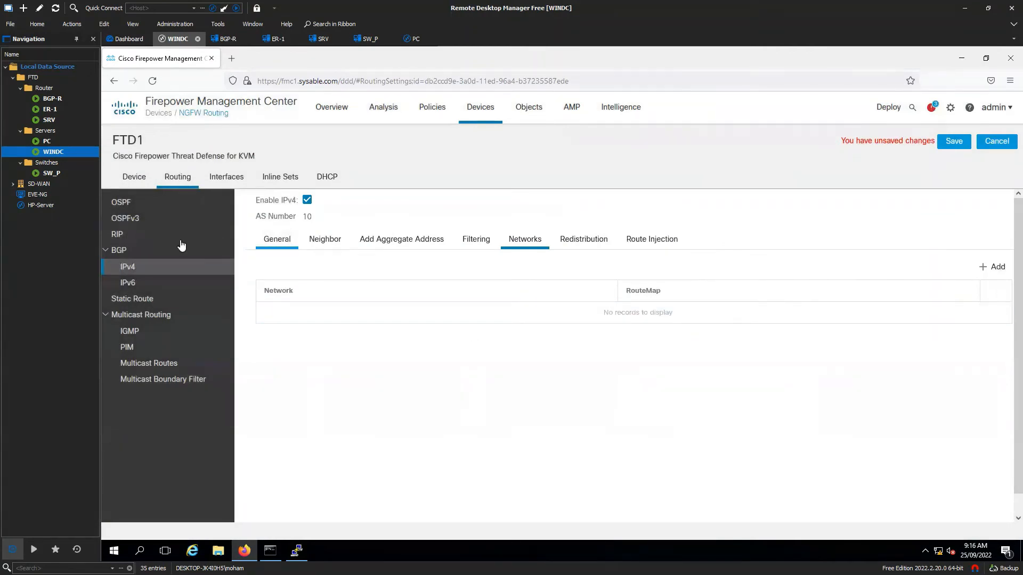
- Verify AS 10 and neighbour 150.1.7.86, then save FTD1's BGP settings
{"action": "left_click", "coordinate": [137, 249]}
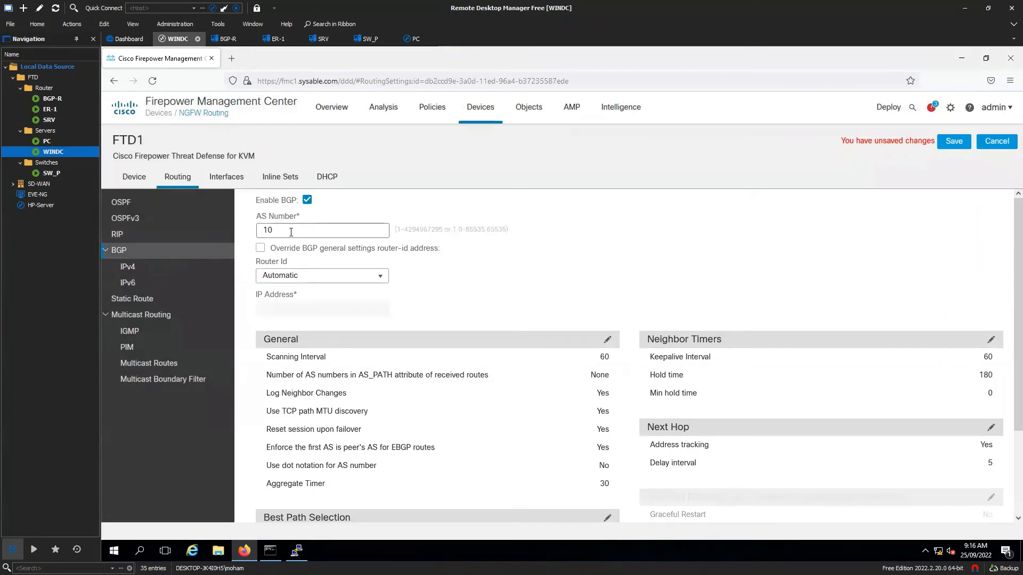
{"action": "left_click_drag", "start_coordinate": [290, 231], "coordinate": [247, 231]}
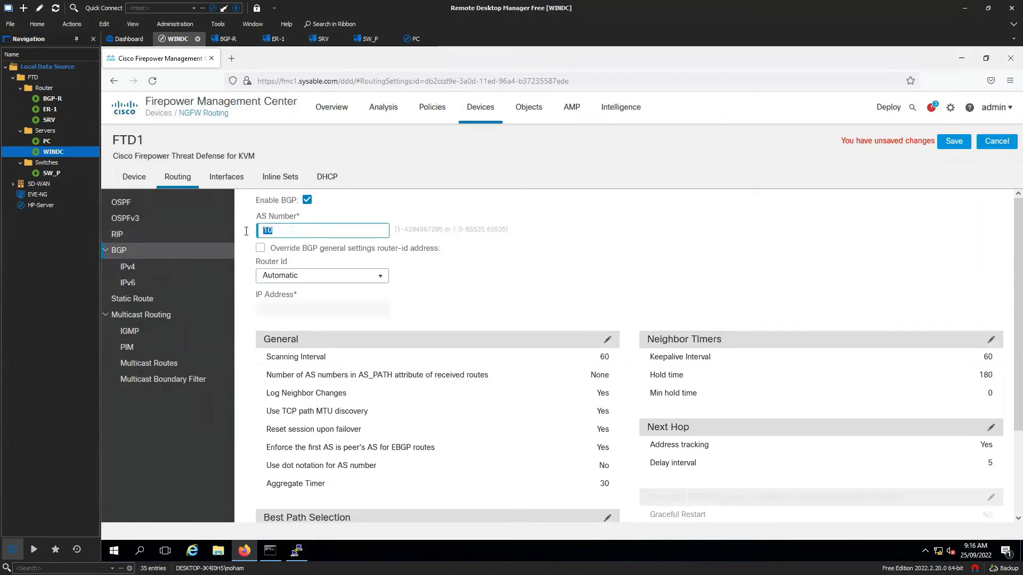
{"action": "left_click", "coordinate": [162, 273]}
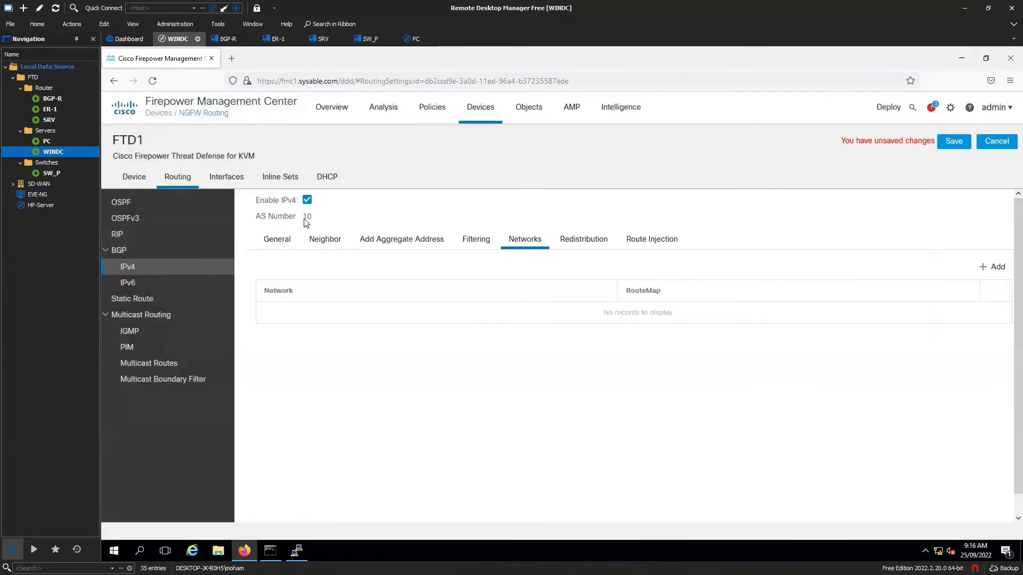
{"action": "left_click", "coordinate": [317, 239]}
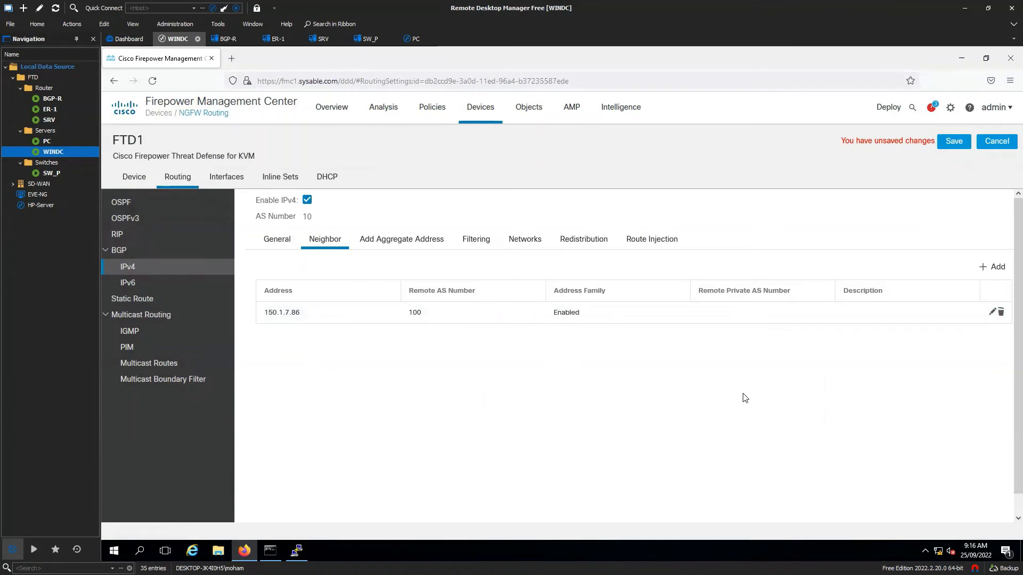
{"action": "left_click", "coordinate": [953, 141]}
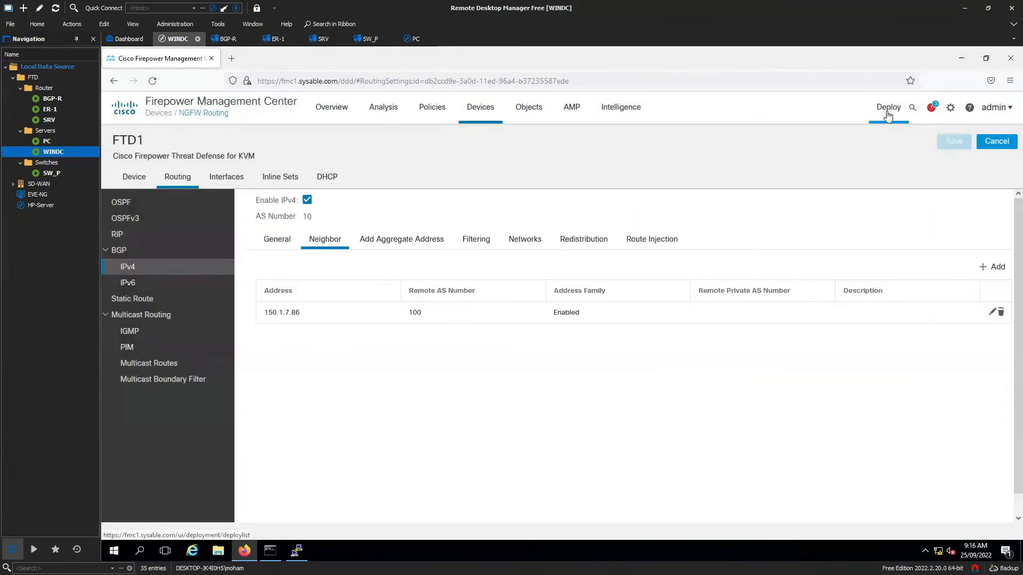
- Deploy FTD1's pending BGP Routing Policy change from the Deployment page
{"action": "left_click", "coordinate": [888, 115]}
{"action": "left_click", "coordinate": [905, 141]}
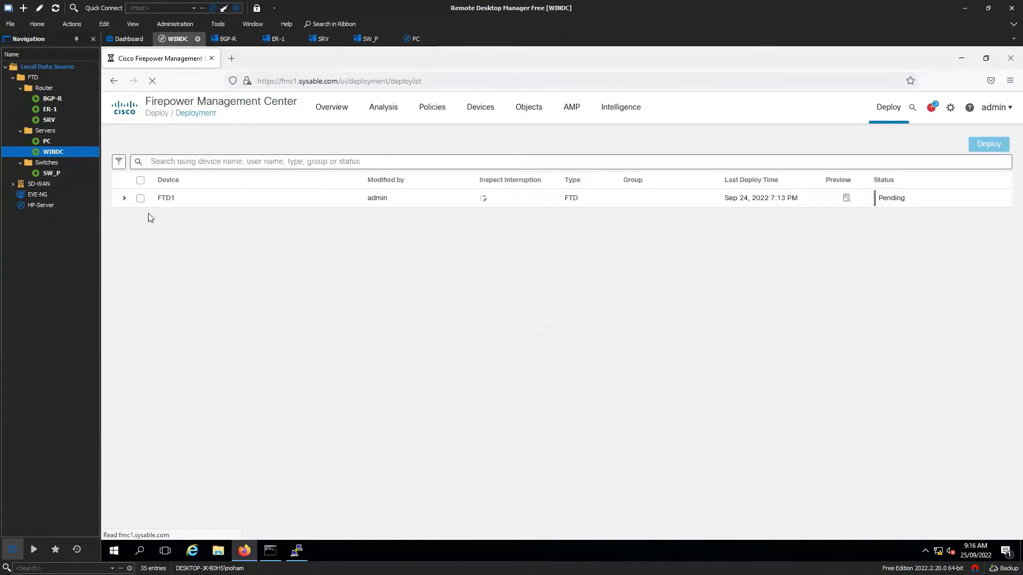
{"action": "left_click", "coordinate": [124, 200]}
{"action": "left_click", "coordinate": [140, 200]}
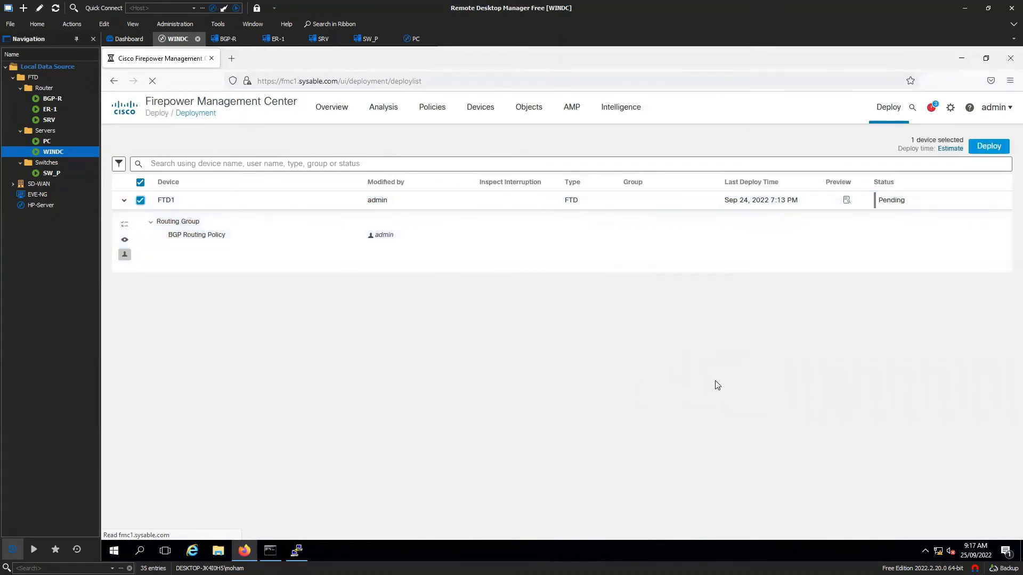
{"action": "left_click", "coordinate": [989, 146]}
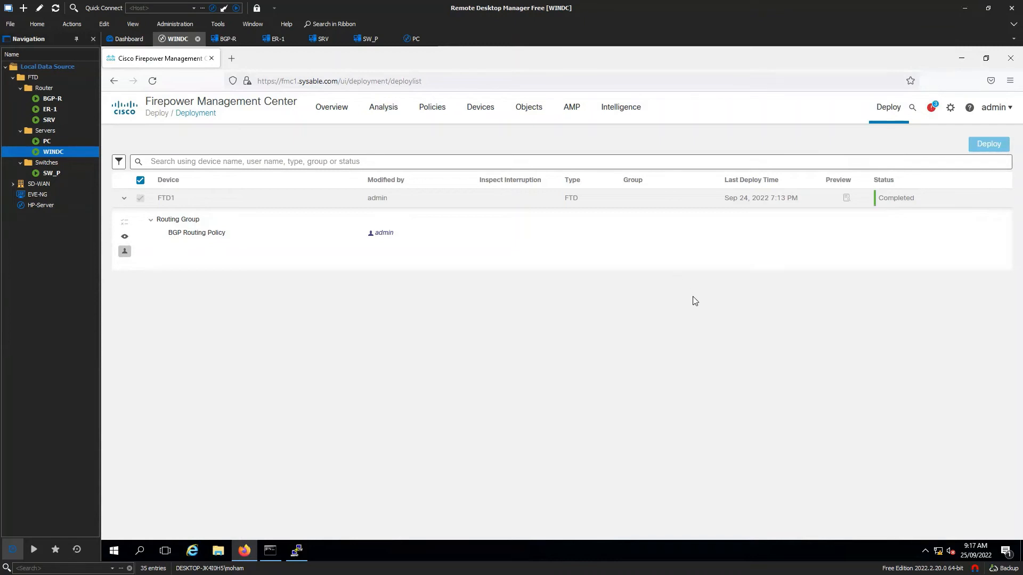
- On BGP-R, run 'show ip bgp summary' and highlight neighbour 150.1.7.10 as Up
{"action": "double_click", "coordinate": [56, 98]}
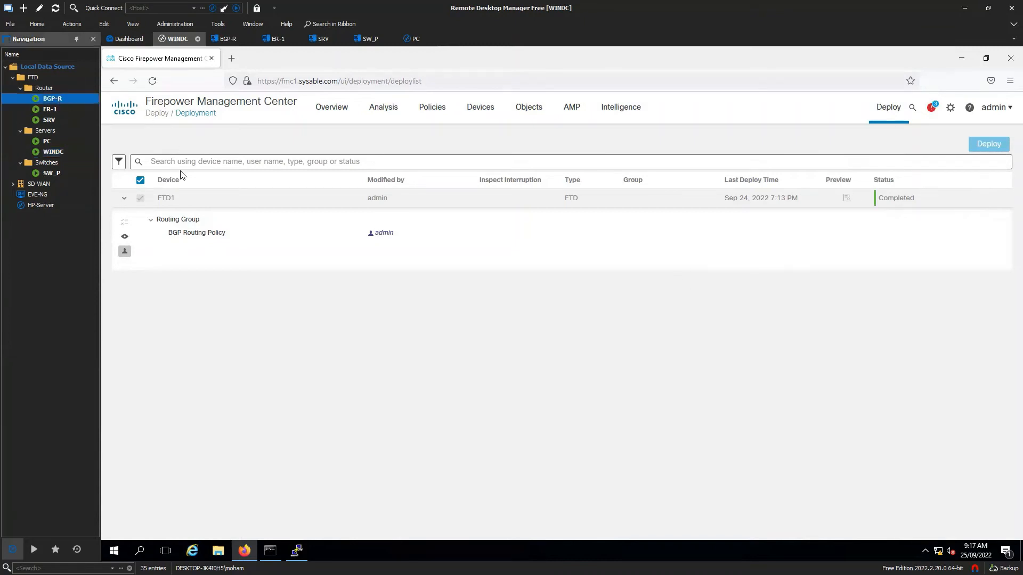
{"action": "key", "text": "Return"}
{"action": "key", "text": "Return"}
{"action": "type", "text": "sh ip bgp ne"}
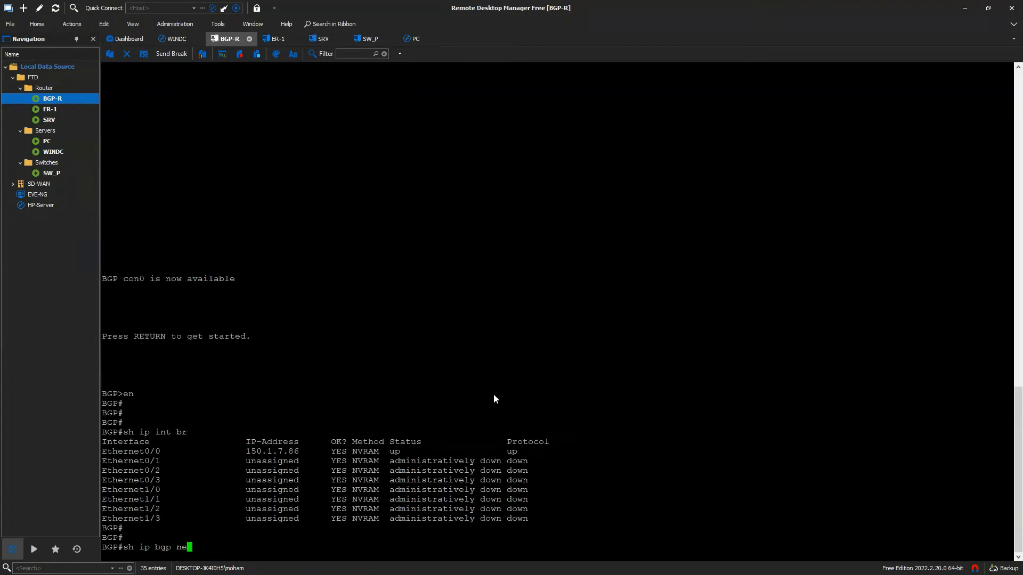
{"action": "key", "text": "Tab"}
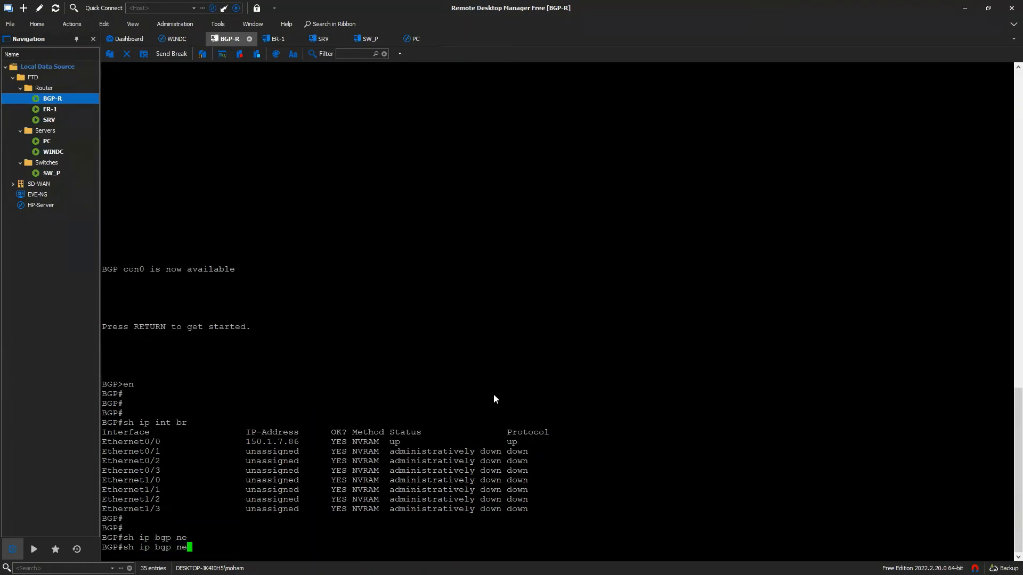
{"action": "key", "text": "BackSpace"}
{"action": "key", "text": "BackSpace"}
{"action": "type", "text": "su"}
{"action": "key", "text": "Tab"}
{"action": "key", "text": "Return"}
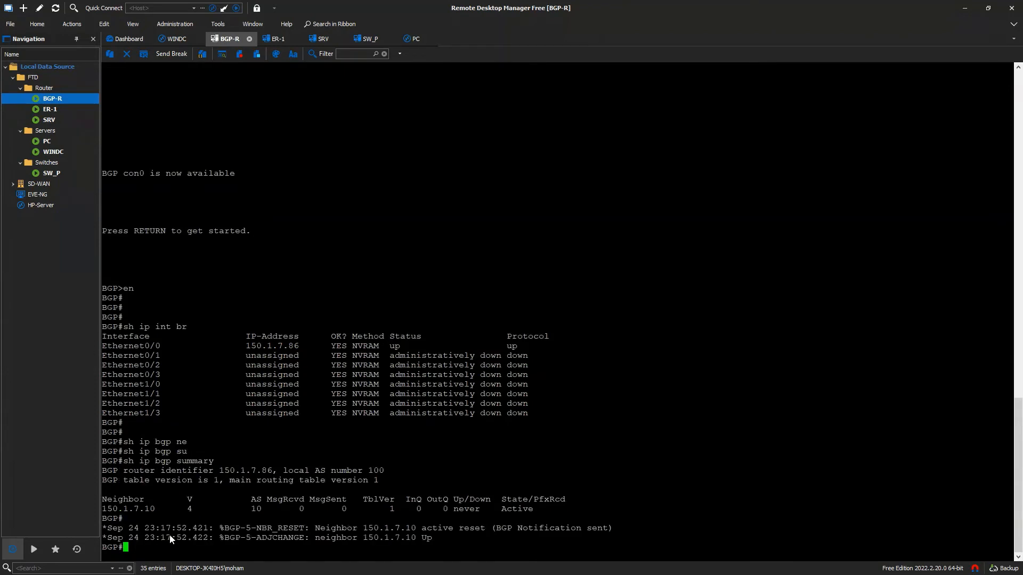
{"action": "left_click_drag", "start_coordinate": [476, 538], "coordinate": [326, 539]}
- Rerun 'sh ip bgp su' to check the zero prefixes received, then return to WINDC
{"action": "key", "text": "Return"}
{"action": "key", "text": "Return"}
{"action": "type", "text": "ship bgp"}
{"action": "key", "text": "BackSpace"}
{"action": "key", "text": "BackSpace"}
{"action": "key", "text": "BackSpace"}
{"action": "key", "text": "BackSpace"}
{"action": "key", "text": "BackSpace"}
{"action": "key", "text": "BackSpace"}
{"action": "key", "text": "BackSpace"}
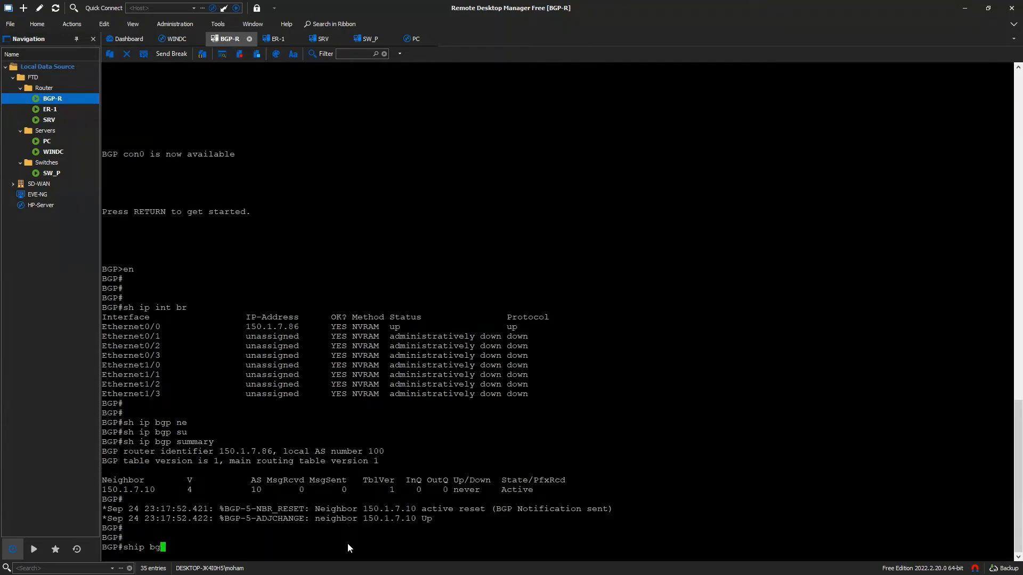
{"action": "type", "text": "ip s"}
{"action": "key", "text": "BackSpace"}
{"action": "type", "text": "bgp su"}
{"action": "key", "text": "Return"}
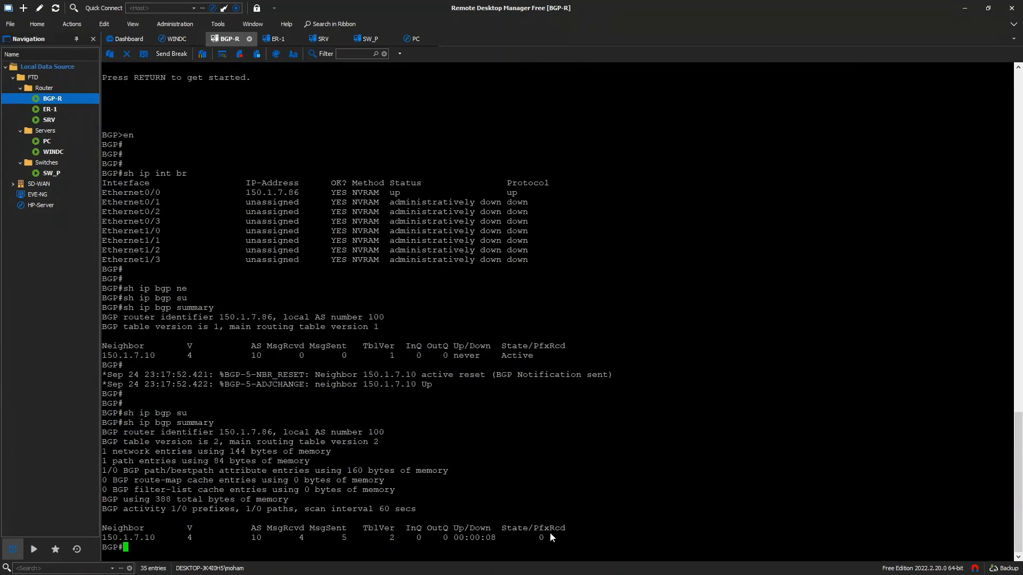
{"action": "left_click_drag", "start_coordinate": [550, 533], "coordinate": [536, 537]}
{"action": "left_click", "coordinate": [529, 537]}
{"action": "left_click", "coordinate": [65, 154]}
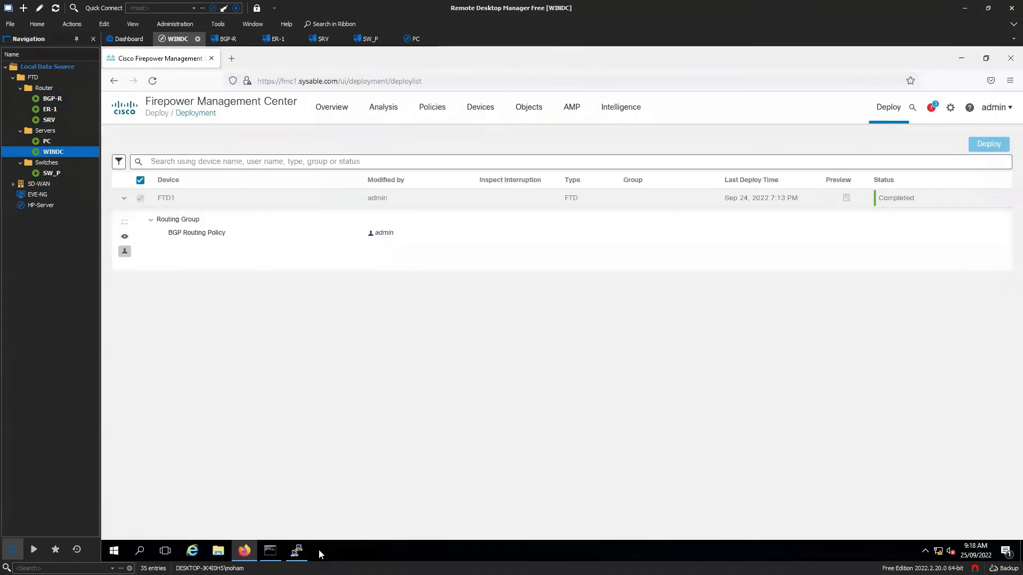
- On FTD1's console, run 'show bgp summary' and confirm one prefix is received from 150.1.7.86
{"action": "left_click", "coordinate": [299, 550]}
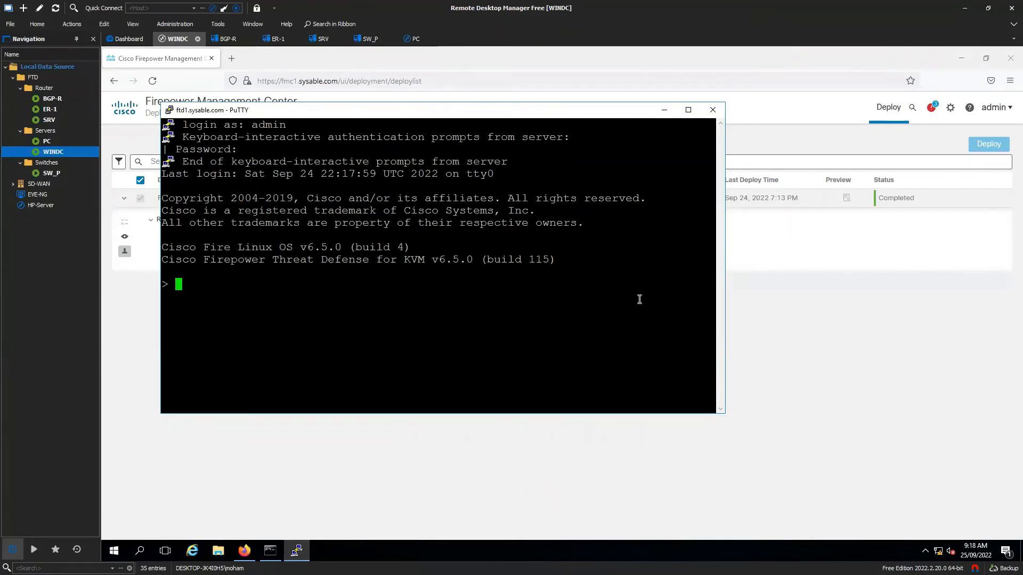
{"action": "left_click", "coordinate": [712, 110]}
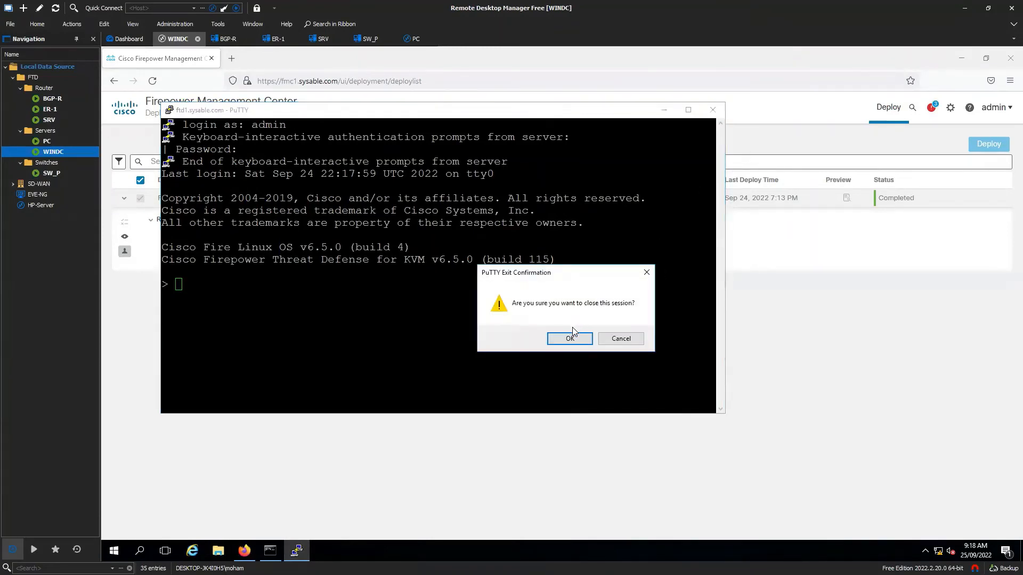
{"action": "left_click", "coordinate": [401, 332]}
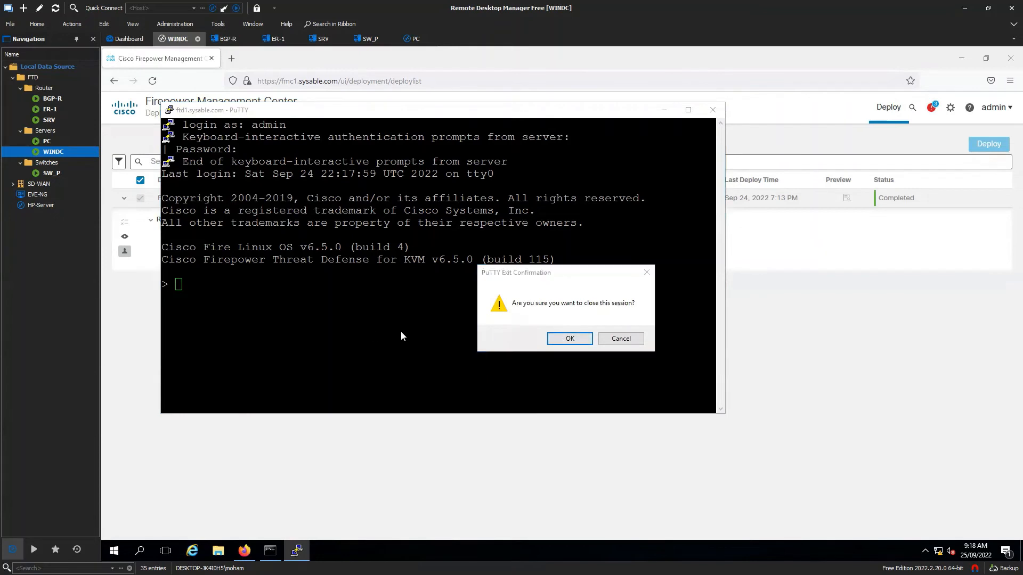
{"action": "left_click", "coordinate": [622, 340]}
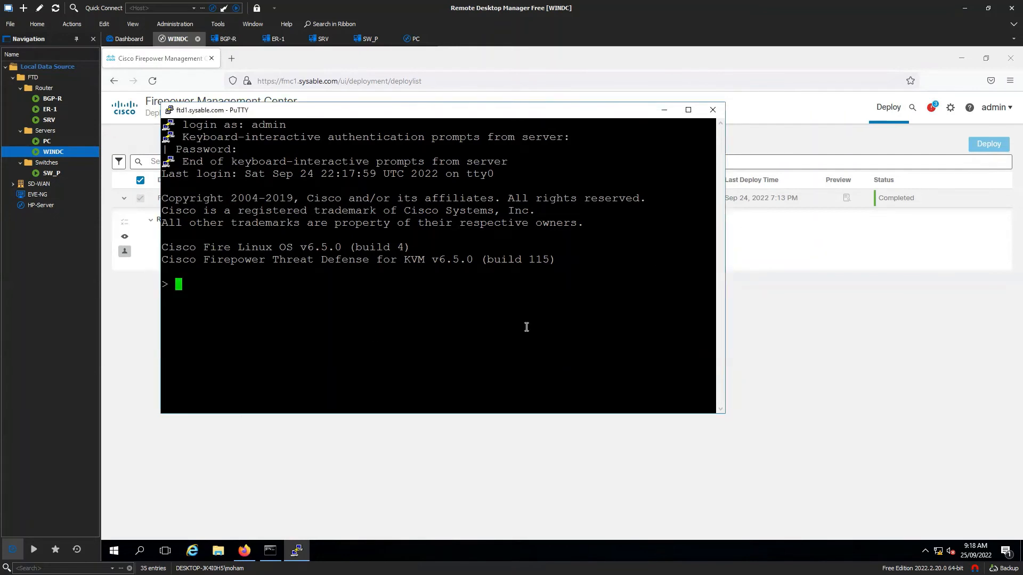
{"action": "type", "text": "show"}
{"action": "key", "text": "Return"}
{"action": "key", "text": "Return"}
{"action": "key", "text": "Return"}
{"action": "key", "text": "Return"}
{"action": "key", "text": "Return"}
{"action": "key", "text": "Return"}
{"action": "key", "text": "Return"}
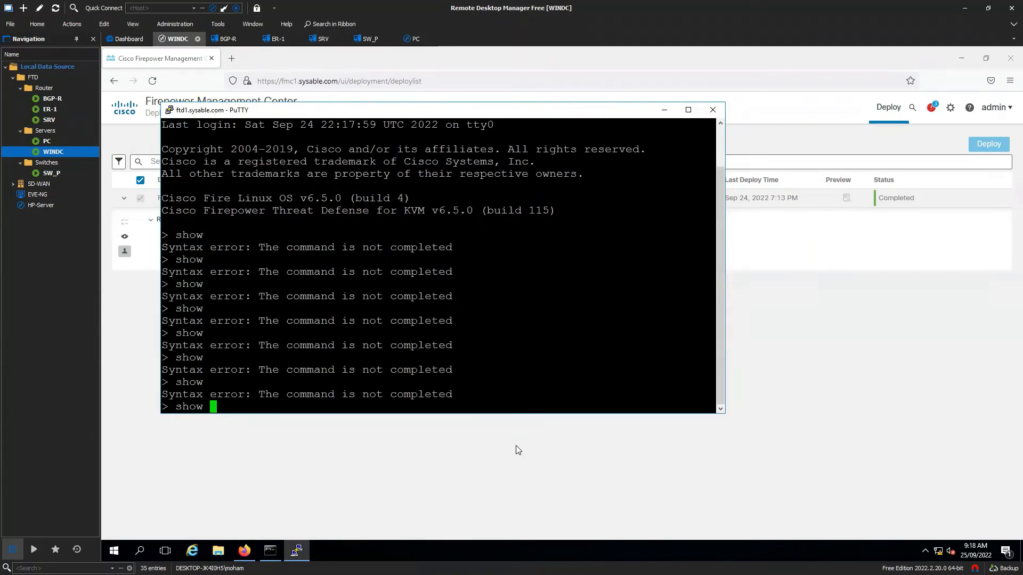
{"action": "type", "text": "bgp summary"}
{"action": "key", "text": "Return"}
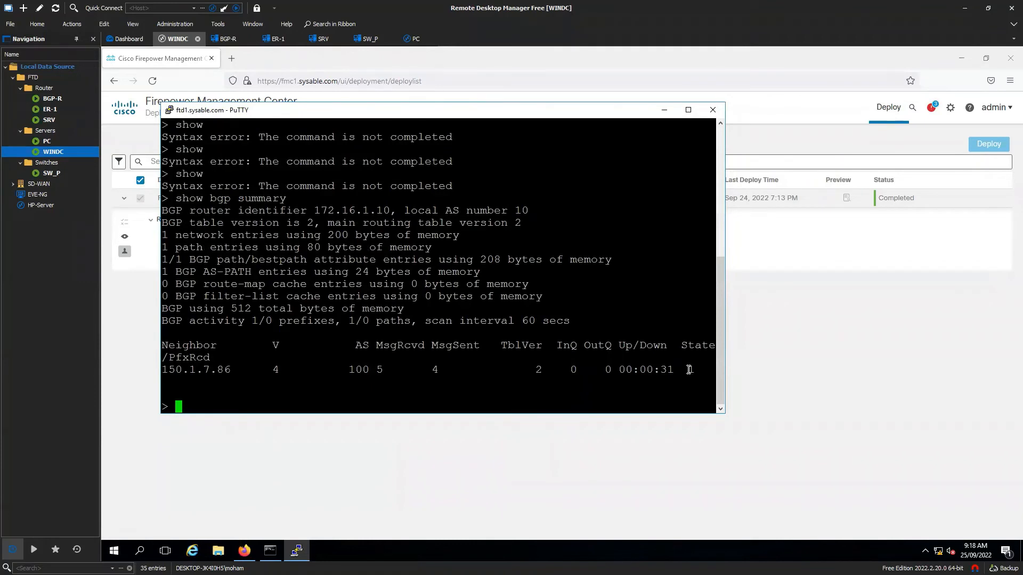
{"action": "left_click_drag", "start_coordinate": [692, 370], "coordinate": [686, 369]}
{"action": "left_click", "coordinate": [595, 401]}
- Run 'show route' and find the BGP default route via 150.1.7.86
{"action": "type", "text": "show route"}
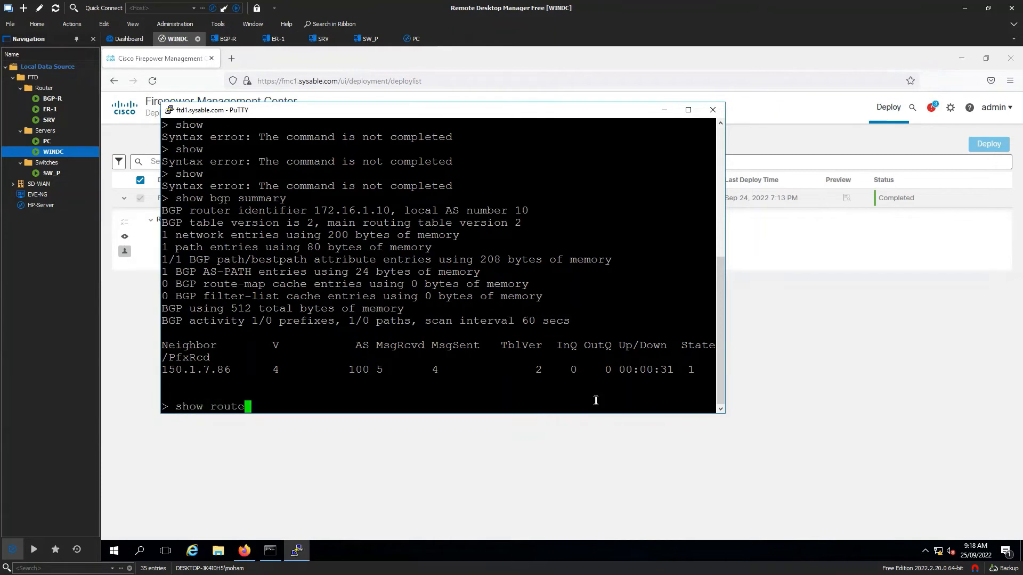
{"action": "key", "text": "Return"}
{"action": "left_click_drag", "start_coordinate": [205, 308], "coordinate": [549, 308]}
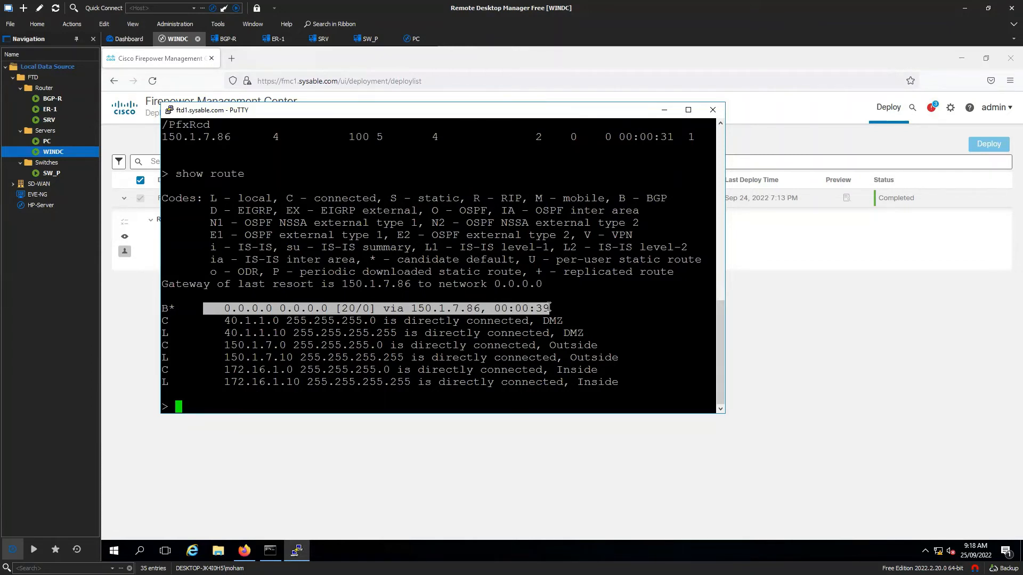
{"action": "left_click", "coordinate": [448, 399]}
- Ping the BGP neighbour 150.1.7.86 from FTD1
{"action": "type", "text": "ping "}
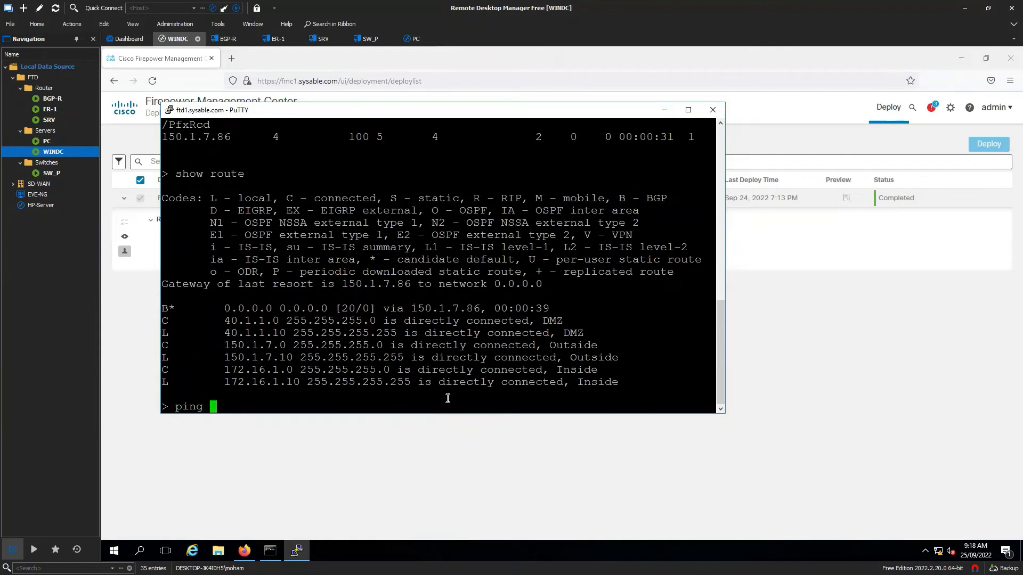
{"action": "type", "text": "150.1.7."}
{"action": "type", "text": "86"}
{"action": "key", "text": "Return"}
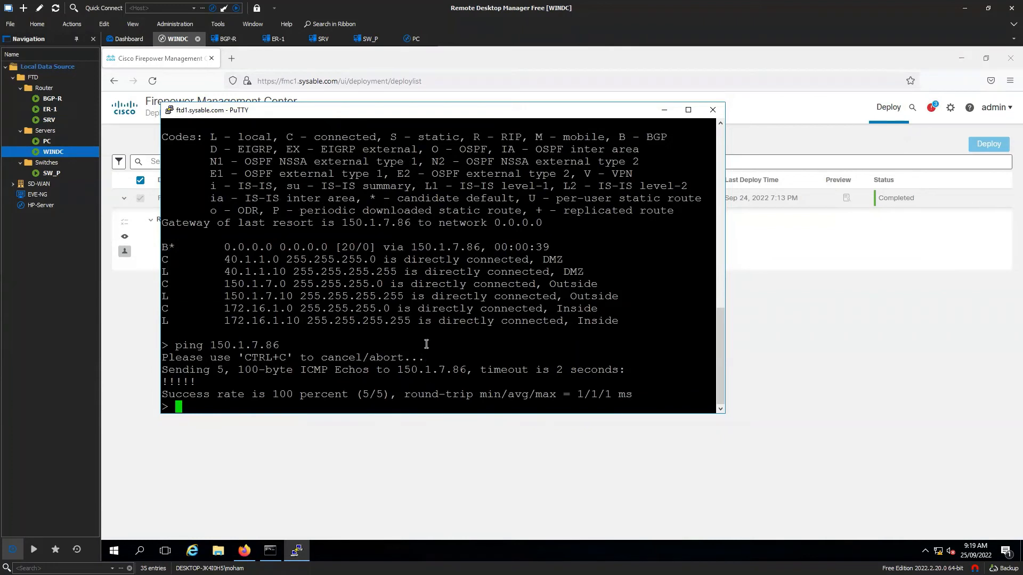
- On BGP-R, give Loopback 0 the address 10.10.10.10 255.255.255.0
{"action": "double_click", "coordinate": [59, 101]}
{"action": "type", "text": "conf t"}
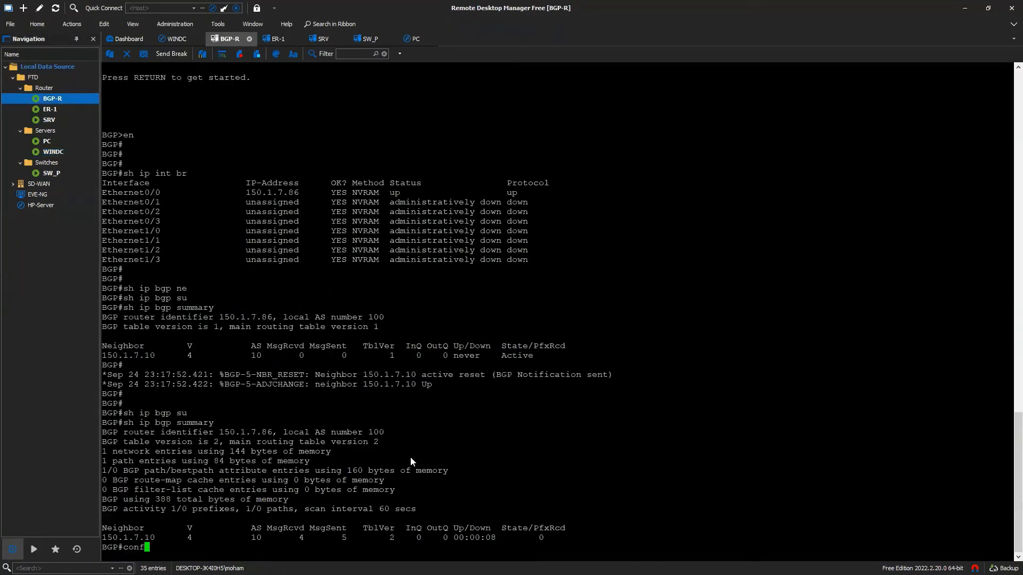
{"action": "key", "text": "Return"}
{"action": "type", "text": "intl o 0"}
{"action": "key", "text": "BackSpace"}
{"action": "key", "text": "BackSpace"}
{"action": "key", "text": "BackSpace"}
{"action": "key", "text": "BackSpace"}
{"action": "key", "text": "BackSpace"}
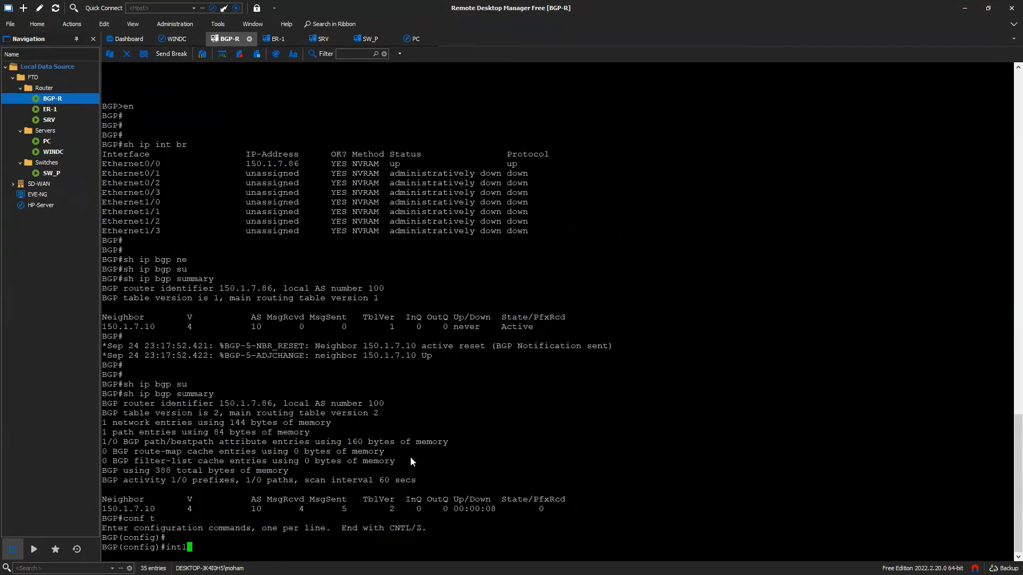
{"action": "type", "text": "lo 0"}
{"action": "key", "text": "Return"}
{"action": "type", "text": "ip add "}
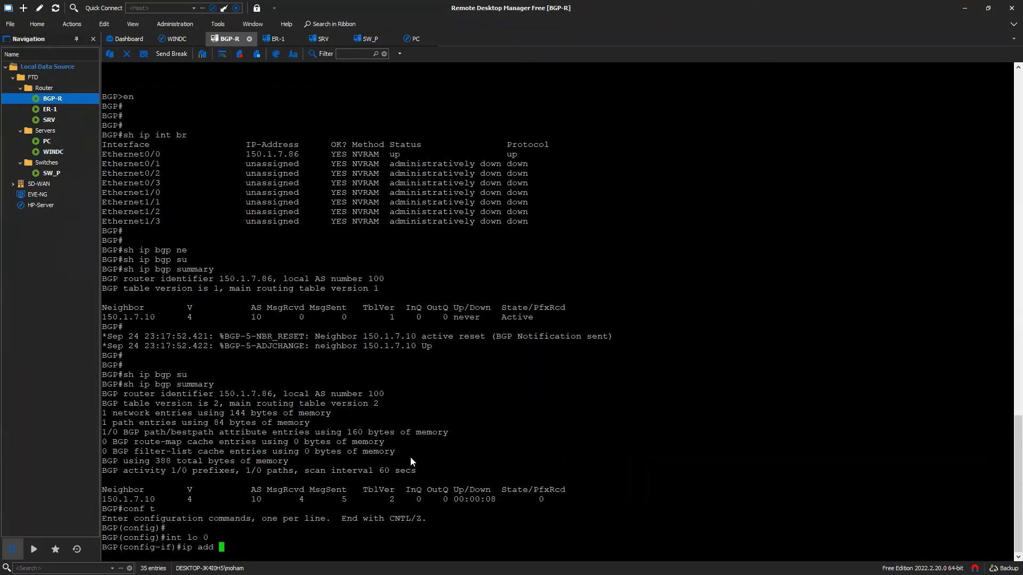
{"action": "type", "text": "10.10.10.1"}
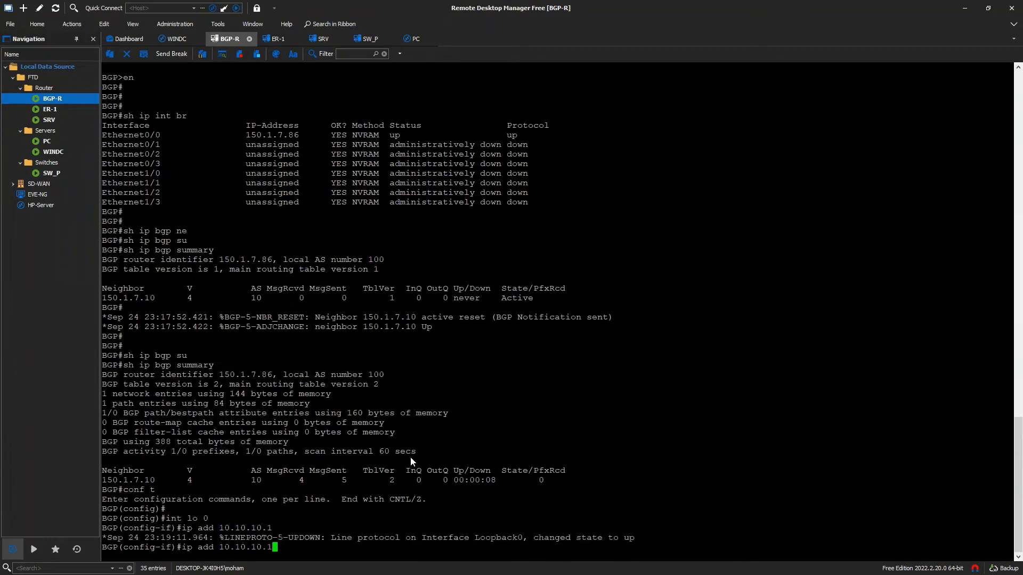
{"action": "type", "text": "0 255.255.255.0"}
{"action": "key", "text": "Return"}
{"action": "type", "text": "exit"}
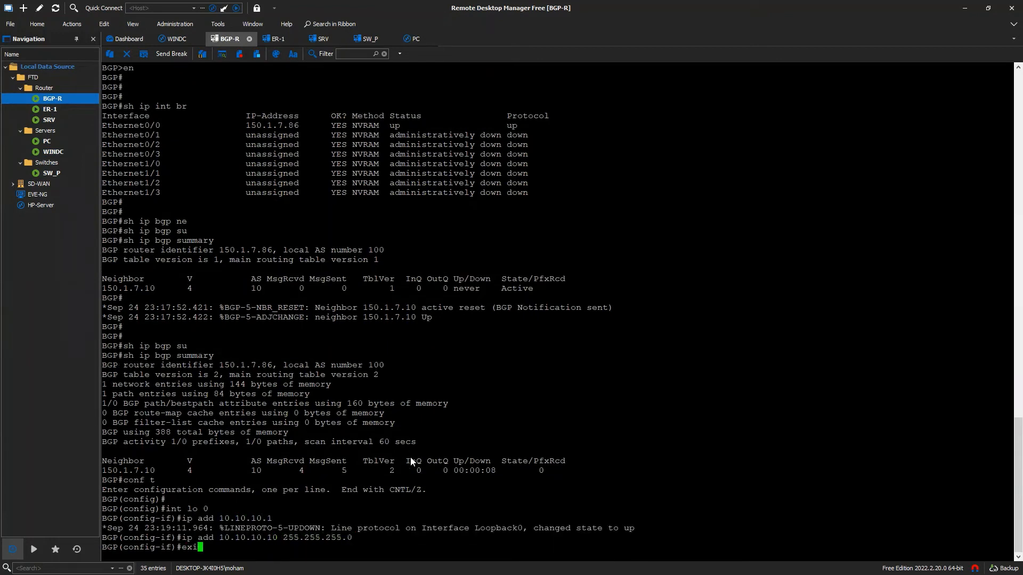
{"action": "key", "text": "Return"}
{"action": "key", "text": "Return"}
- Under router bgp 100, advertise network 10.10.10.0 mask 255.255.255.0
{"action": "type", "text": "b"}
{"action": "key", "text": "BackSpace"}
{"action": "type", "text": "router bfgp 1"}
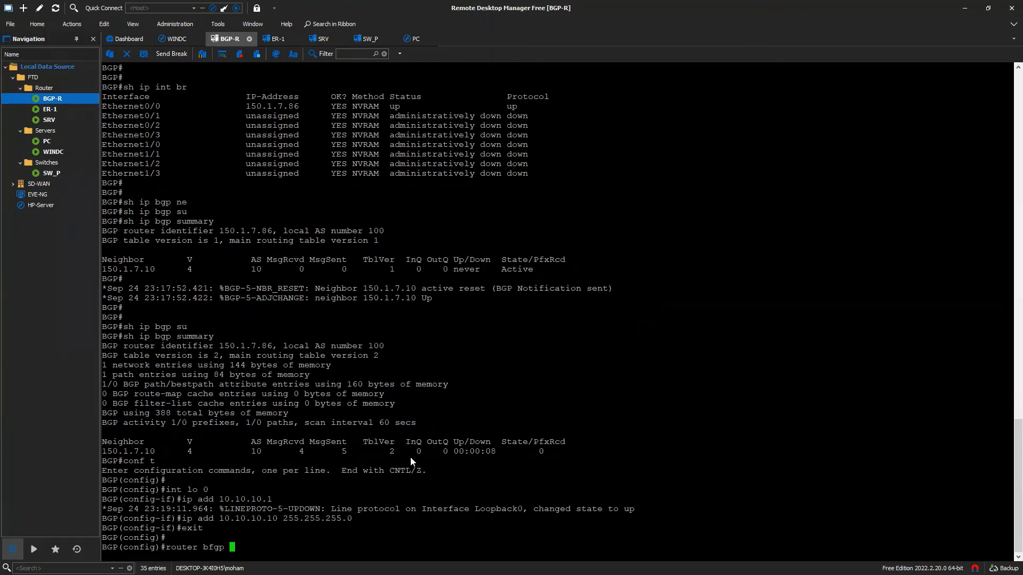
{"action": "key", "text": "BackSpace"}
{"action": "key", "text": "BackSpace"}
{"action": "key", "text": "BackSpace"}
{"action": "key", "text": "BackSpace"}
{"action": "key", "text": "BackSpace"}
{"action": "type", "text": "gp 100"}
{"action": "key", "text": "Return"}
{"action": "type", "text": "net "}
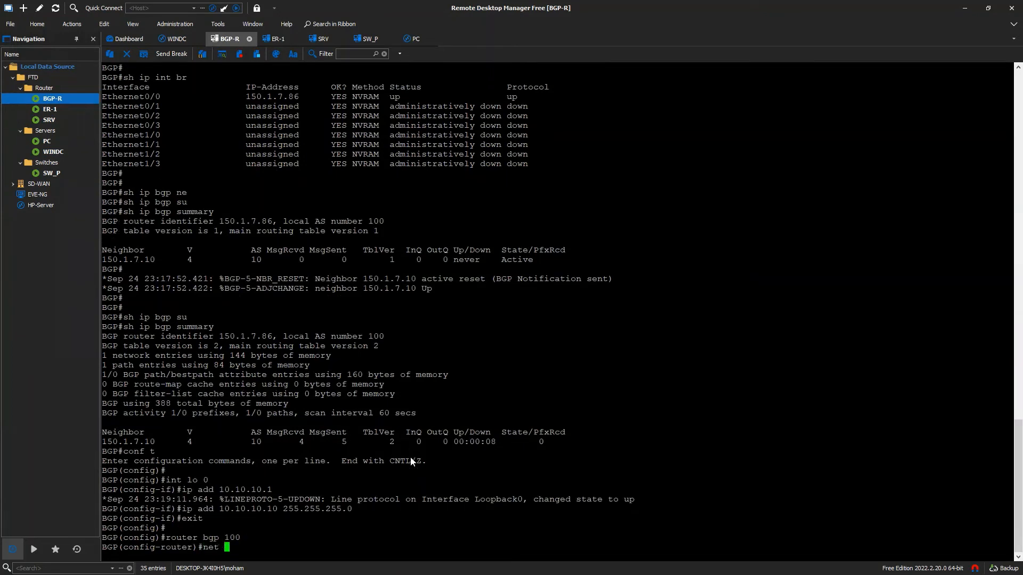
{"action": "type", "text": "10.10.10.0 2"}
{"action": "key", "text": "BackSpace"}
{"action": "type", "text": "mask 255.255.255.0"}
{"action": "key", "text": "Return"}
{"action": "type", "text": "er)#e"}
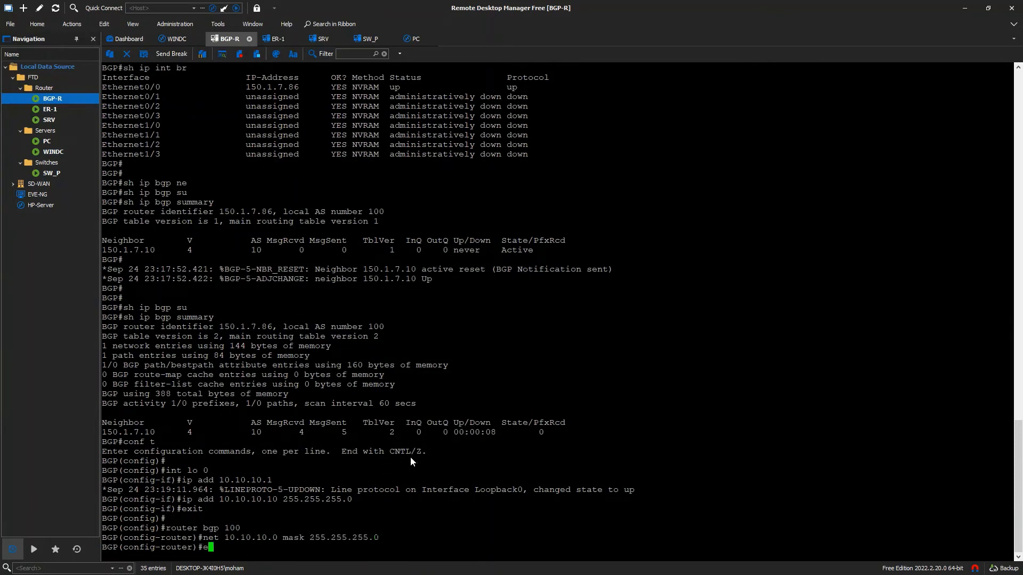
{"action": "type", "text": "xit"}
{"action": "key", "text": "Return"}
- Verify the network and neighbor 150.1.7.10 lines with 'do sh run | s bgp', then save with 'do wr'
{"action": "type", "text": "do sh run "}
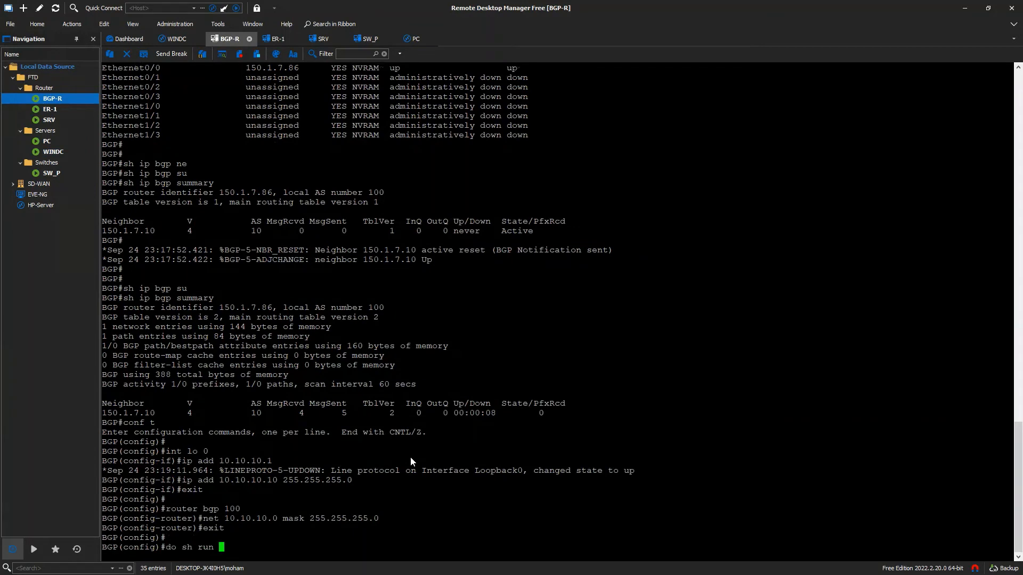
{"action": "type", "text": "| s bgp"}
{"action": "key", "text": "Return"}
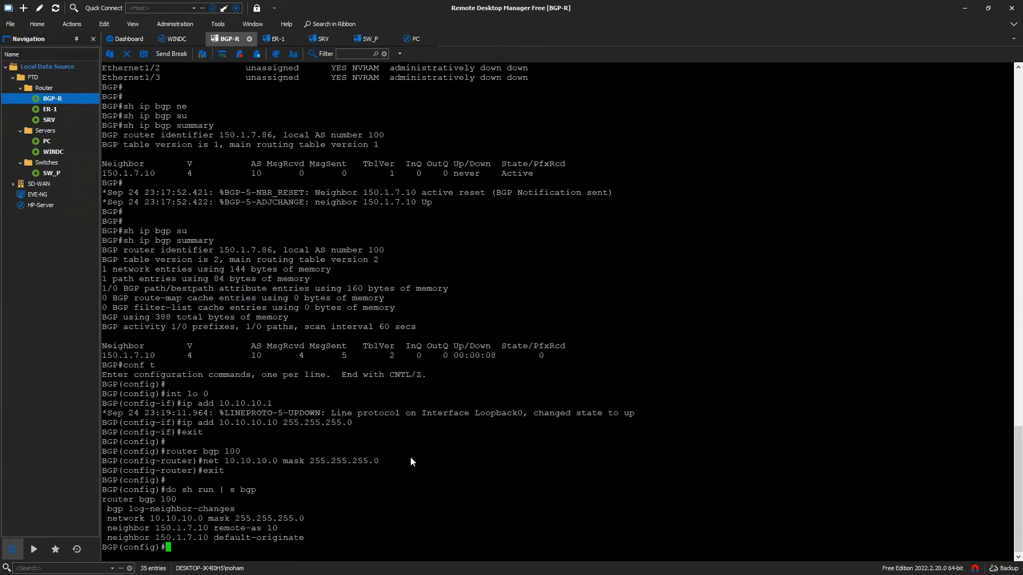
{"action": "left_click_drag", "start_coordinate": [109, 528], "coordinate": [275, 530]}
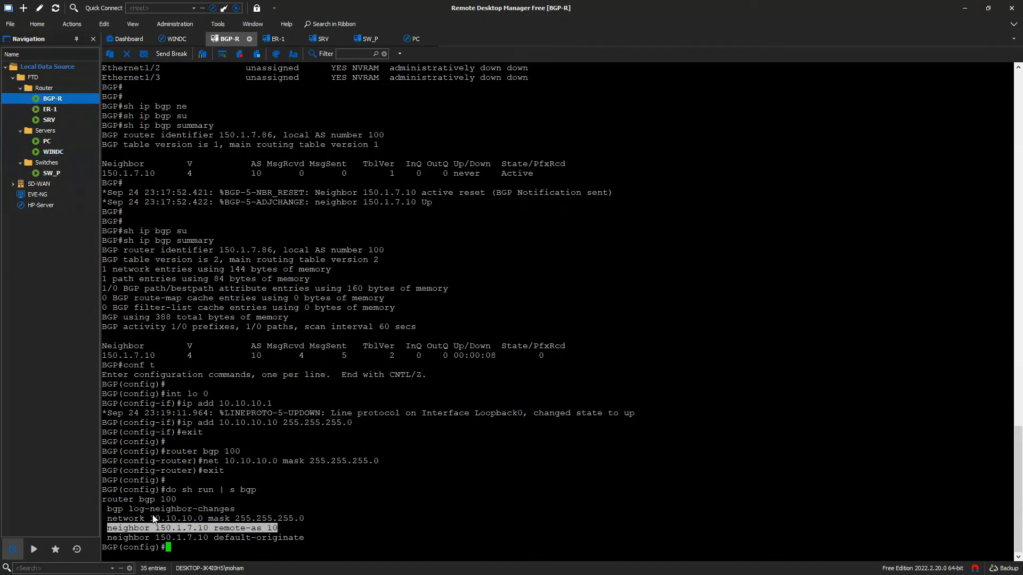
{"action": "left_click_drag", "start_coordinate": [151, 519], "coordinate": [201, 522]}
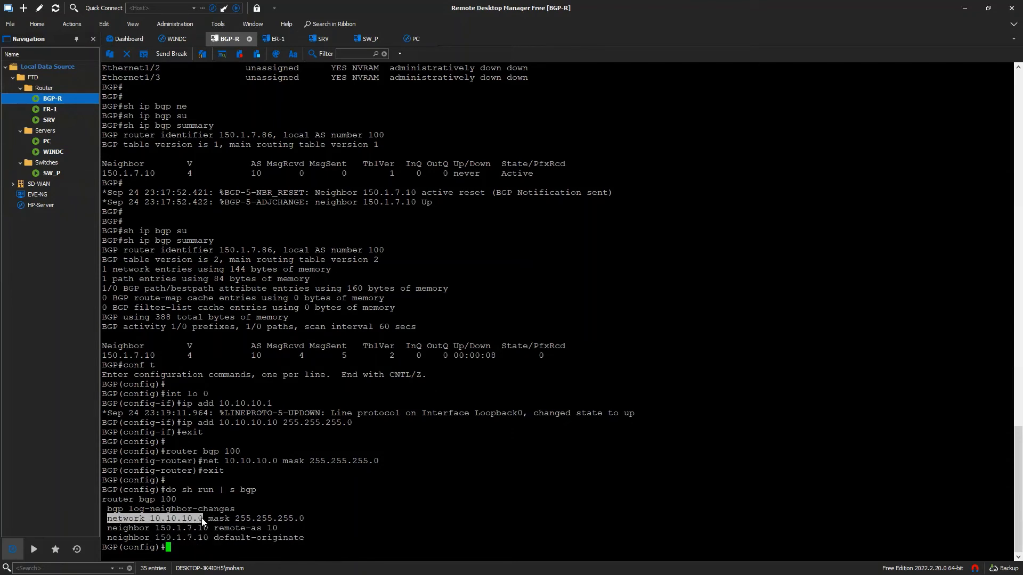
{"action": "left_click", "coordinate": [329, 520]}
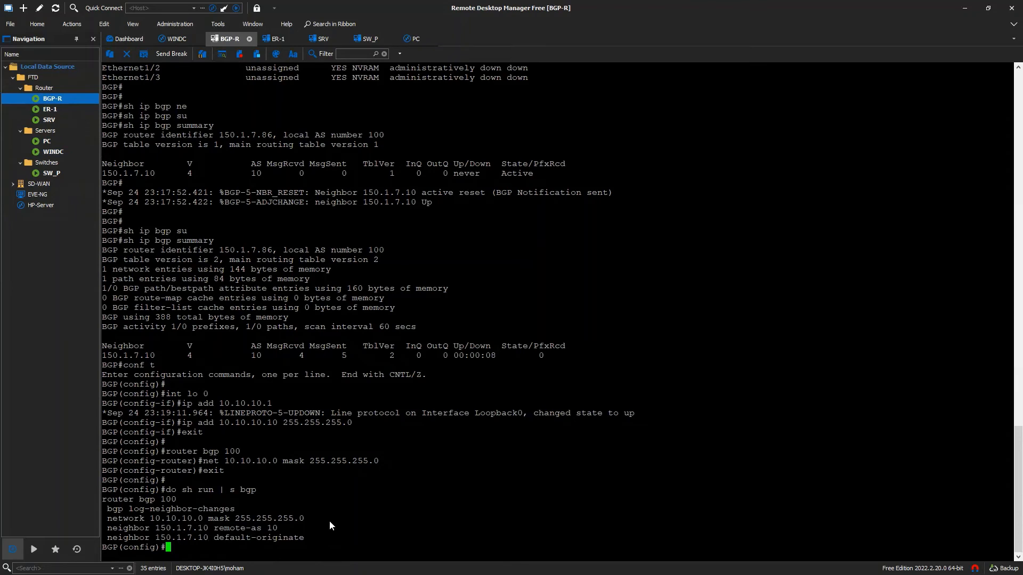
{"action": "type", "text": "do wr"}
{"action": "key", "text": "Return"}
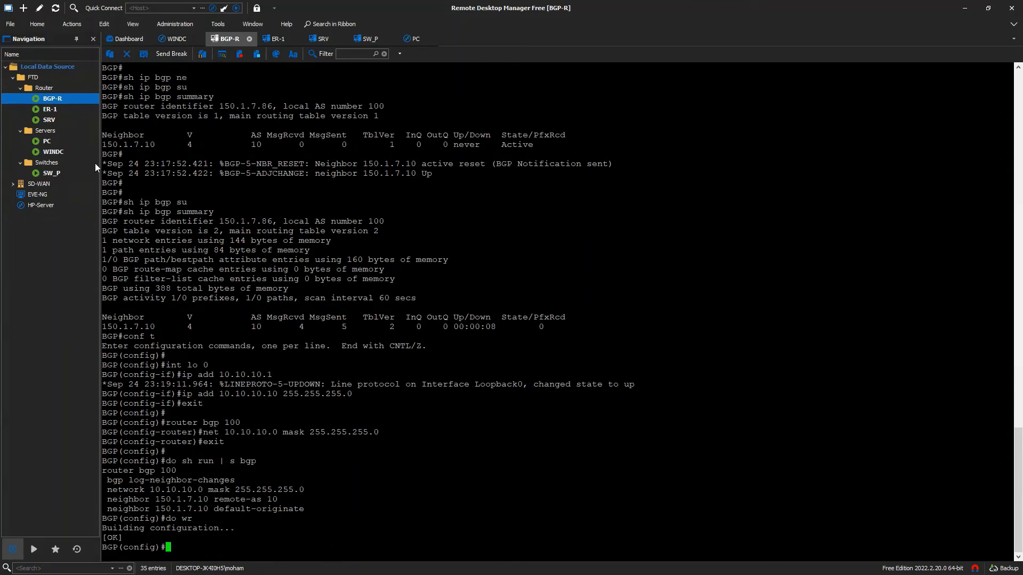
{"action": "double_click", "coordinate": [61, 151]}
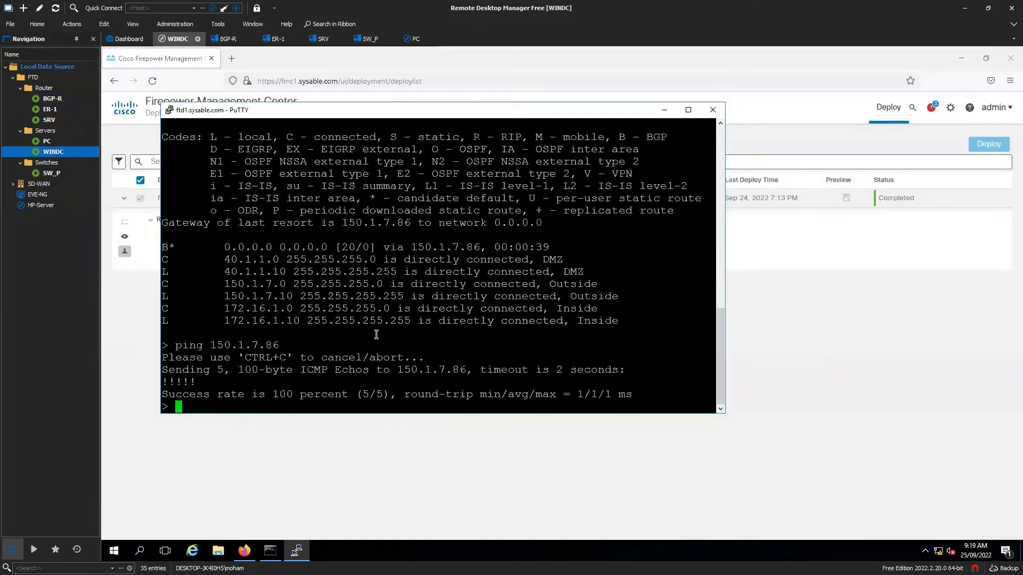
- Run 'show route' on FTD1 and check the B* 0.0.0.0 and B 10.10.10.0/24 entries via 150.1.7.86
{"action": "type", "text": "show route"}
{"action": "key", "text": "Return"}
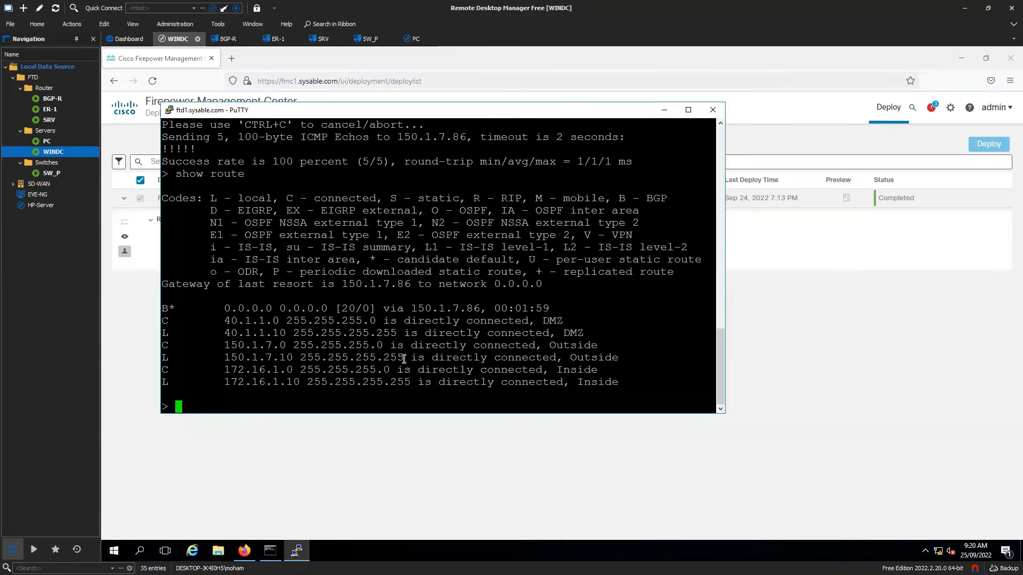
{"action": "left_click", "coordinate": [459, 449]}
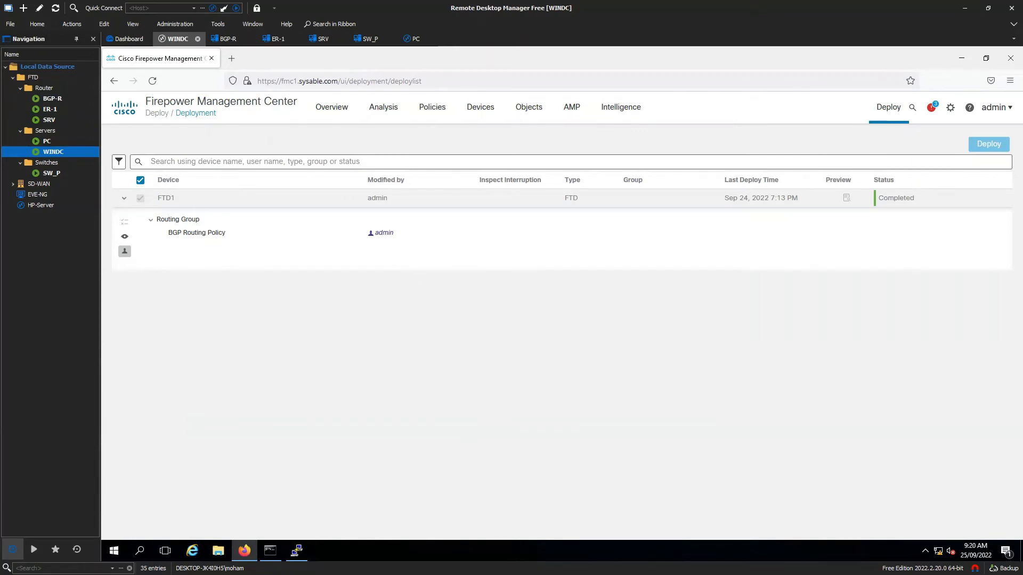
{"action": "key", "text": "alt+Tab"}
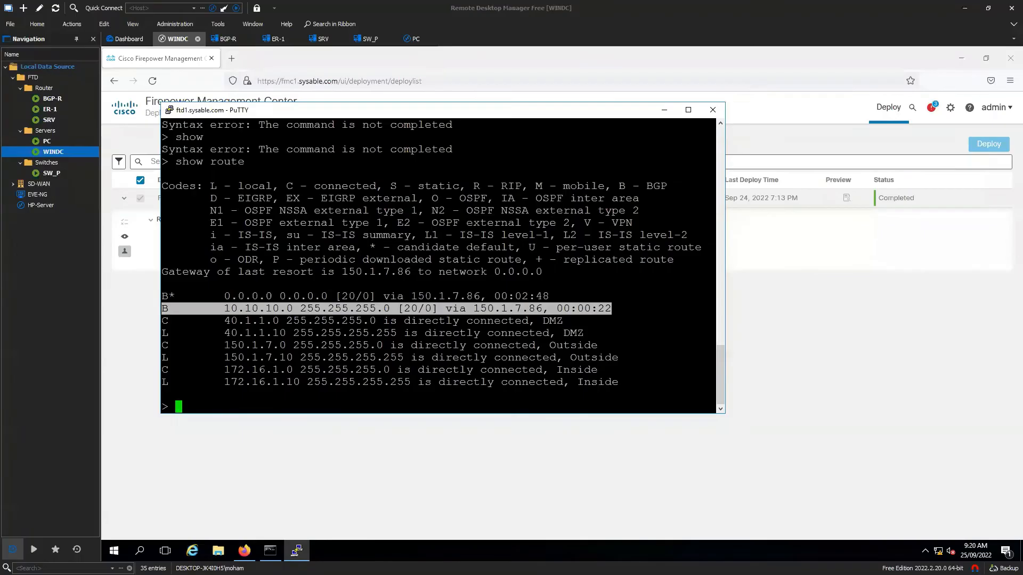
{"action": "left_click", "coordinate": [524, 334]}
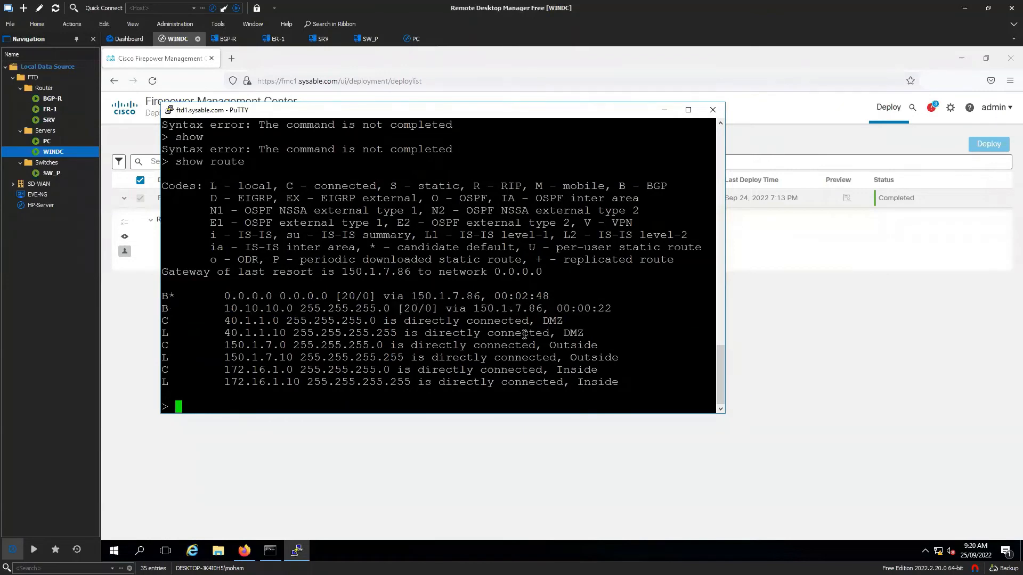
{"action": "left_click_drag", "start_coordinate": [615, 308], "coordinate": [166, 293]}
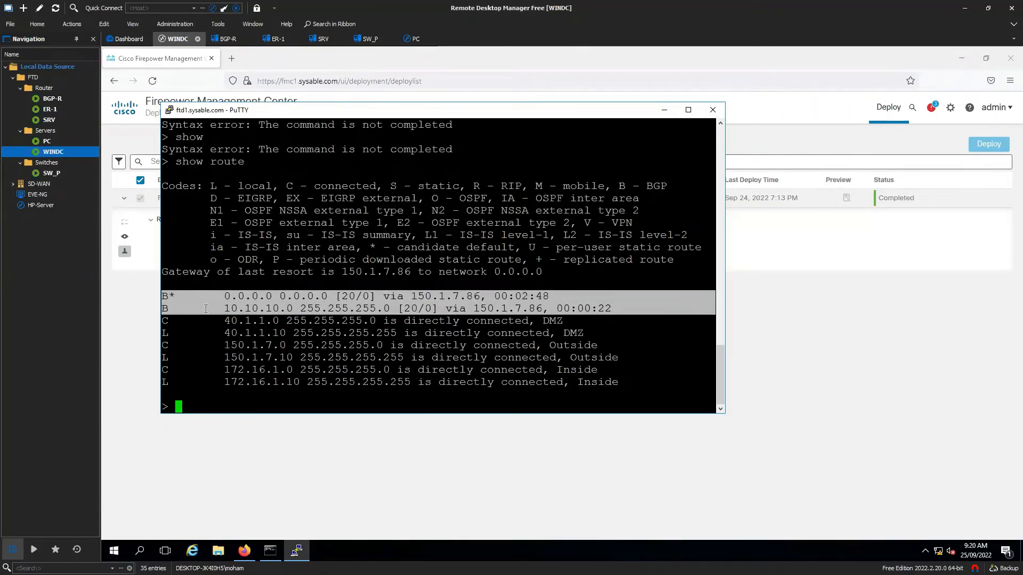
{"action": "left_click_drag", "start_coordinate": [217, 297], "coordinate": [556, 300]}
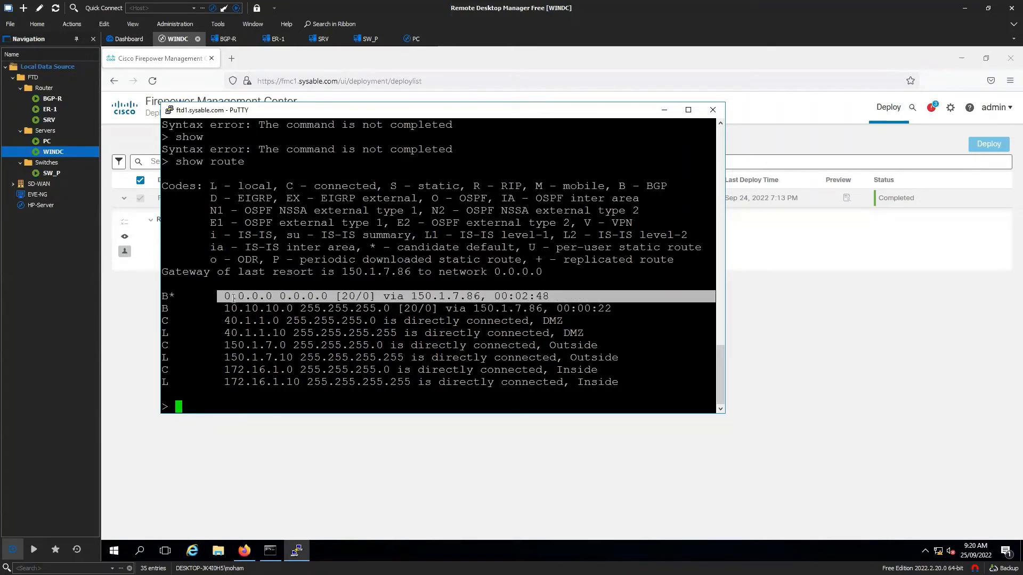
{"action": "left_click_drag", "start_coordinate": [218, 309], "coordinate": [290, 310]}
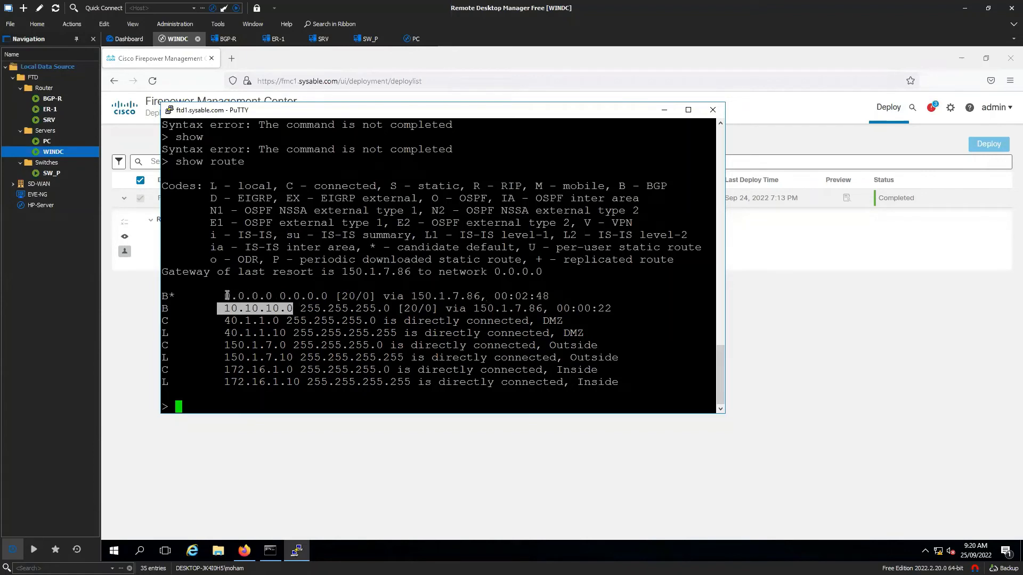
{"action": "left_click_drag", "start_coordinate": [227, 296], "coordinate": [552, 298]}
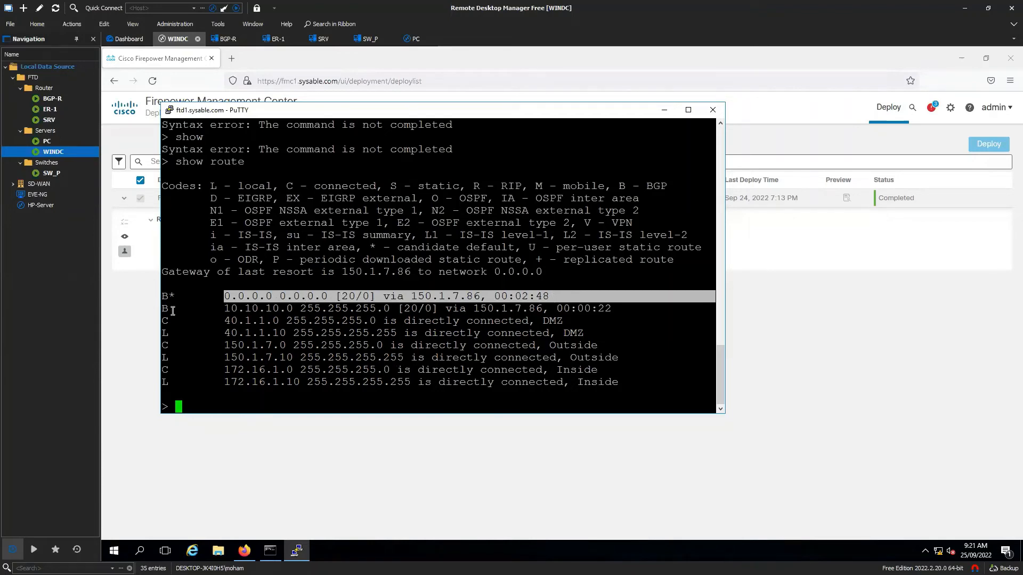
{"action": "left_click_drag", "start_coordinate": [163, 309], "coordinate": [612, 310]}
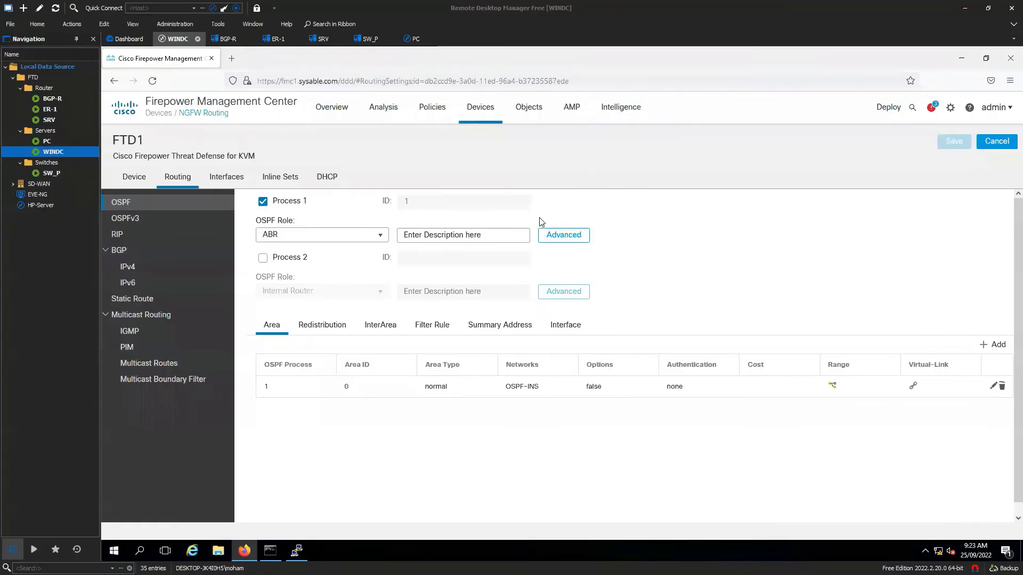
- In OSPF process 1 Advanced settings, set the Router ID to IP Address 0.0.0.1
{"action": "left_click", "coordinate": [565, 236]}
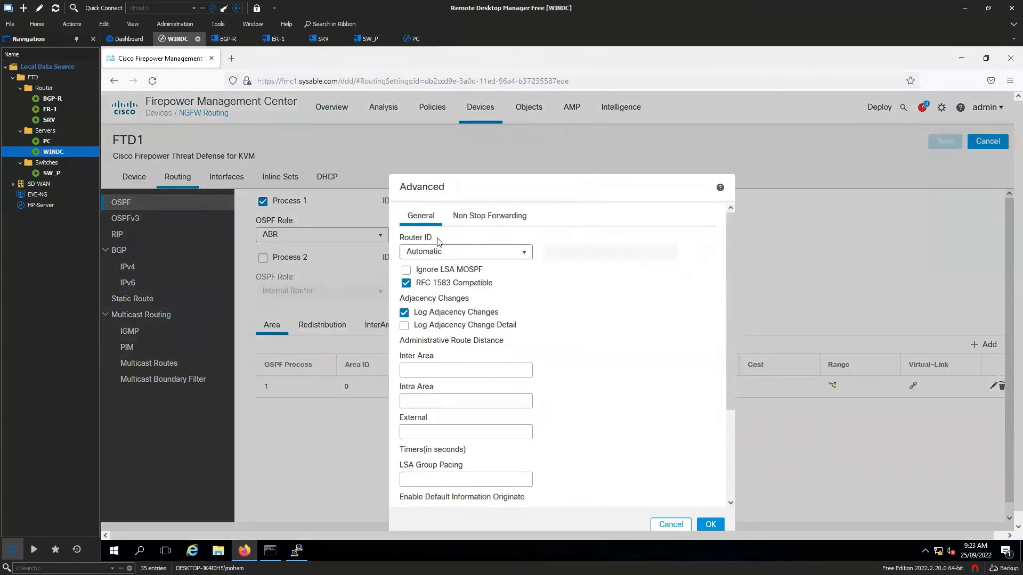
{"action": "left_click", "coordinate": [518, 255]}
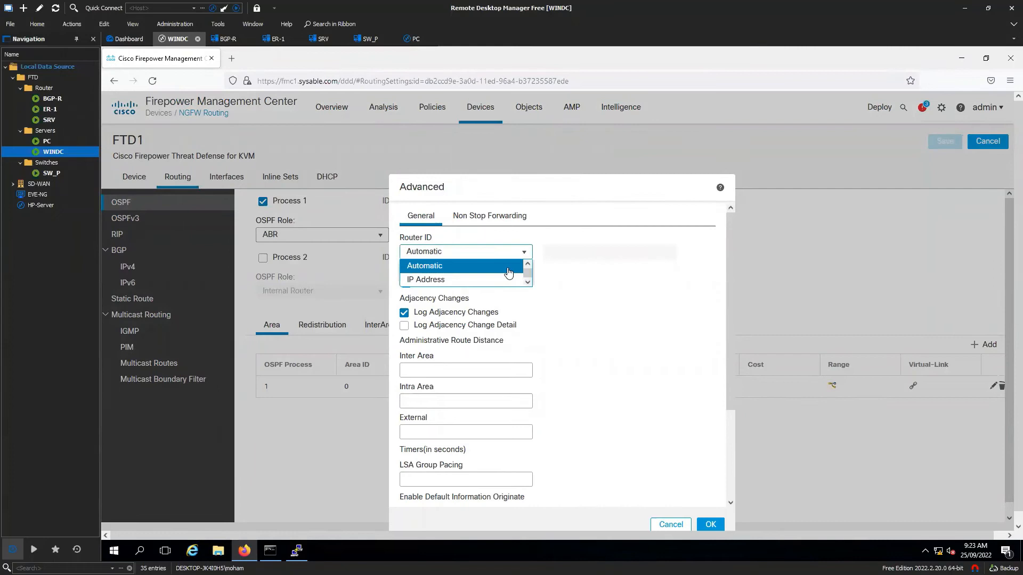
{"action": "left_click", "coordinate": [477, 281]}
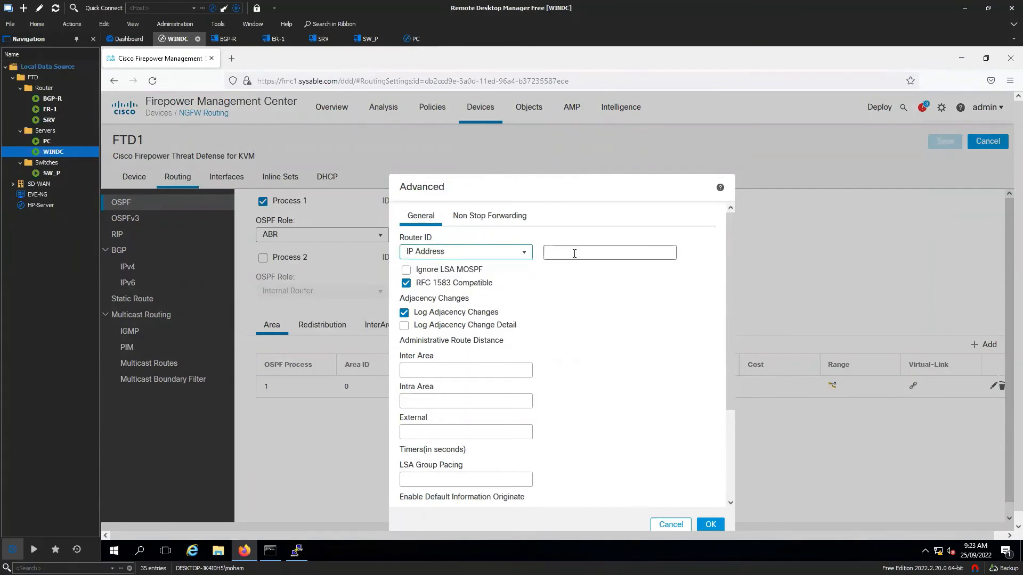
{"action": "left_click", "coordinate": [574, 253]}
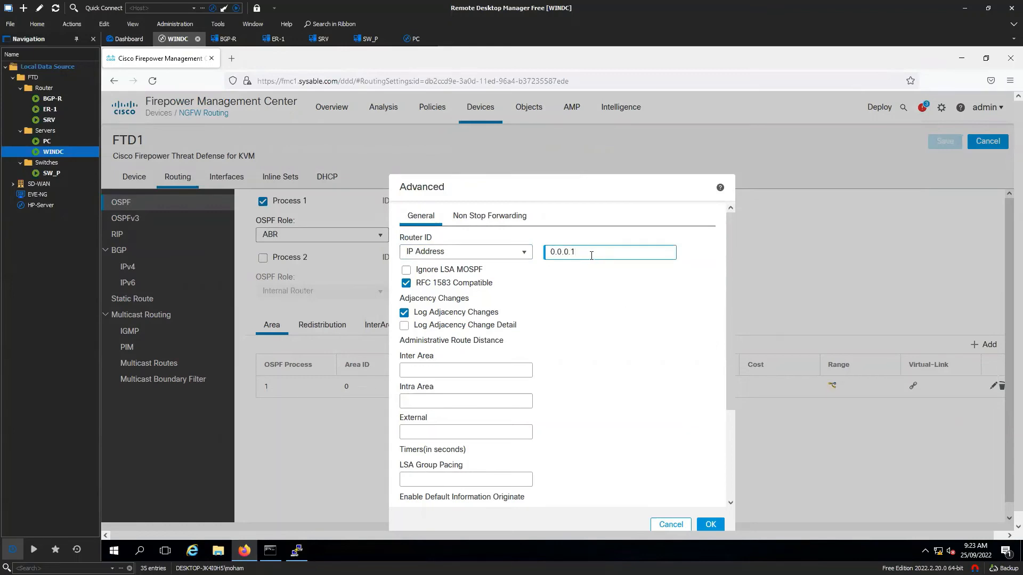
{"action": "left_click_drag", "start_coordinate": [602, 253], "coordinate": [542, 252]}
{"action": "scroll", "coordinate": [576, 348], "scroll_direction": "down", "scroll_amount": 5}
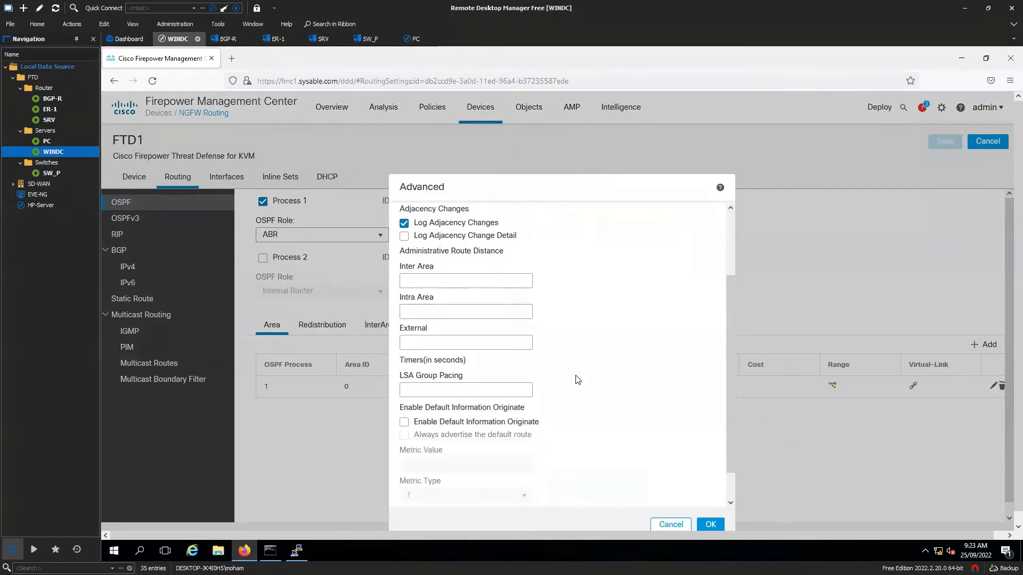
{"action": "scroll", "coordinate": [595, 410], "scroll_direction": "down", "scroll_amount": 1}
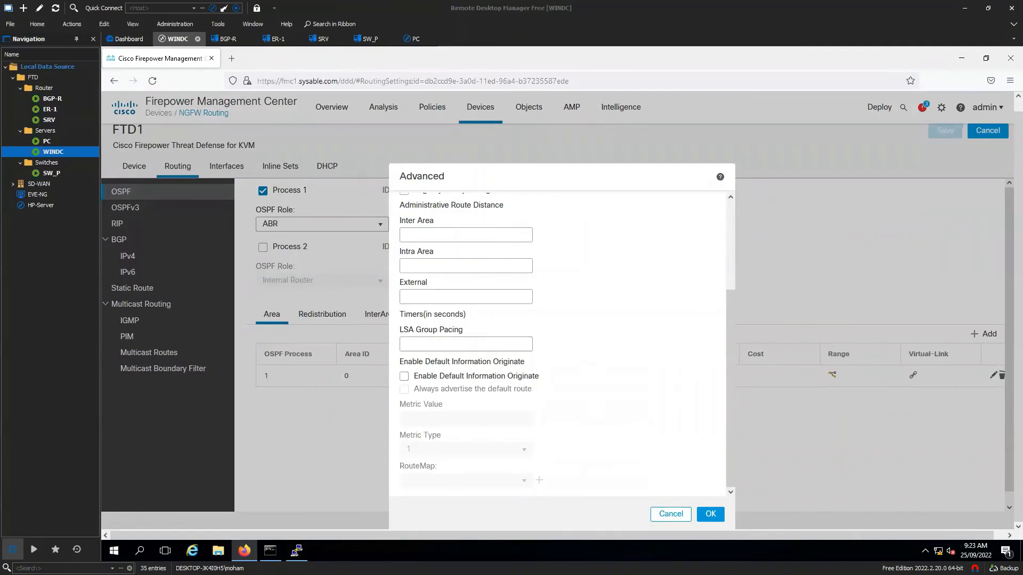
{"action": "key", "text": "alt+Tab"}
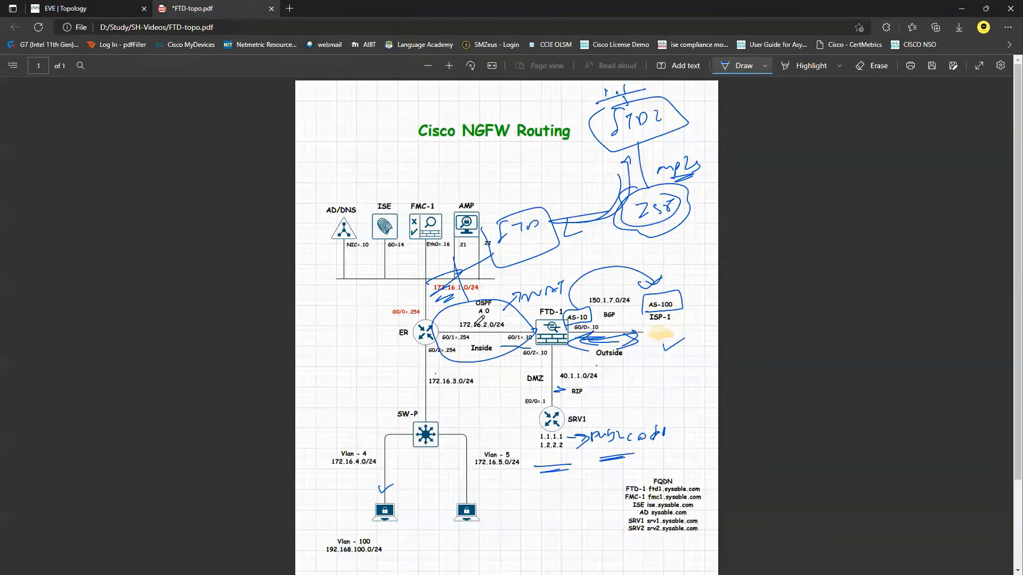
- Ink arcs from FTD-1 toward BGP and the DMZ, plus a mark left of ER
{"action": "mouse_move", "coordinate": [504, 324]}
{"action": "left_mouse_down"}
{"action": "mouse_move", "coordinate": [543, 301]}
{"action": "mouse_move", "coordinate": [608, 319]}
{"action": "mouse_move", "coordinate": [508, 316]}
{"action": "mouse_move", "coordinate": [519, 322]}
{"action": "left_mouse_up"}
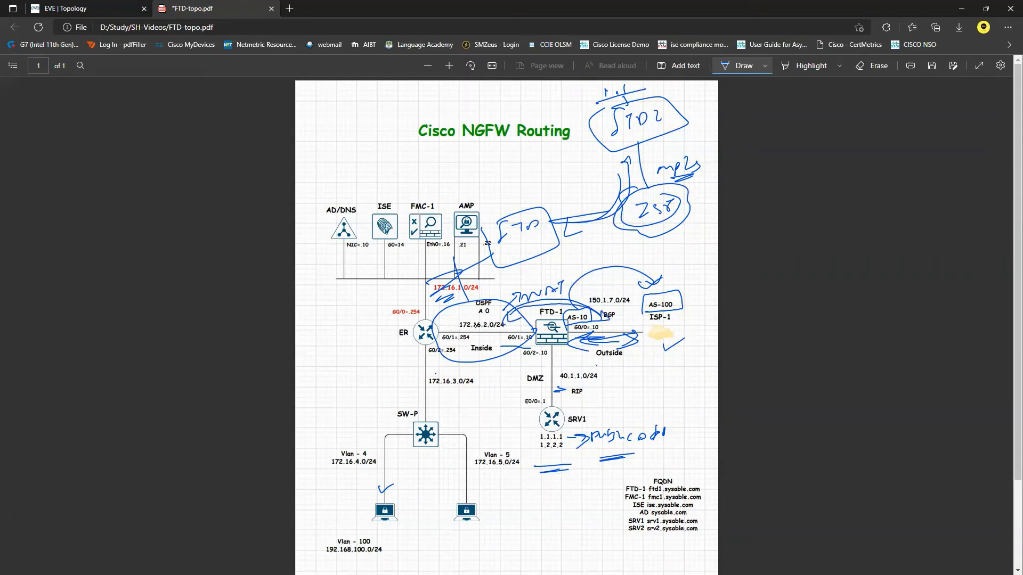
{"action": "mouse_move", "coordinate": [551, 364]}
{"action": "left_mouse_down"}
{"action": "mouse_move", "coordinate": [506, 367]}
{"action": "mouse_move", "coordinate": [504, 378]}
{"action": "left_mouse_up"}
{"action": "left_click_drag", "start_coordinate": [408, 357], "coordinate": [428, 355]}
- Enable Default Information Originate and set process 1's OSPF role to ABR & ASBR
{"action": "key", "text": "alt+Tab"}
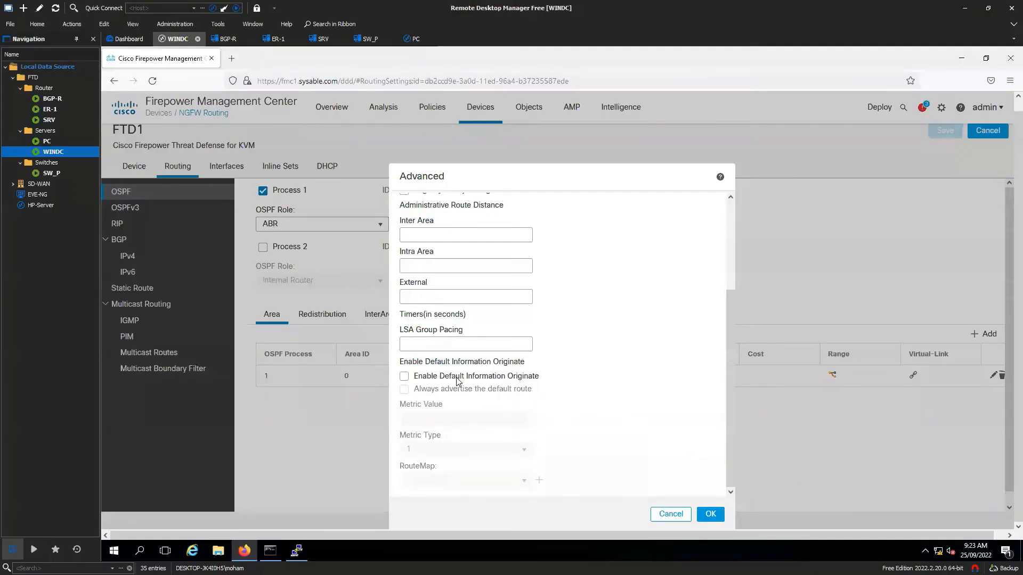
{"action": "left_click", "coordinate": [403, 378]}
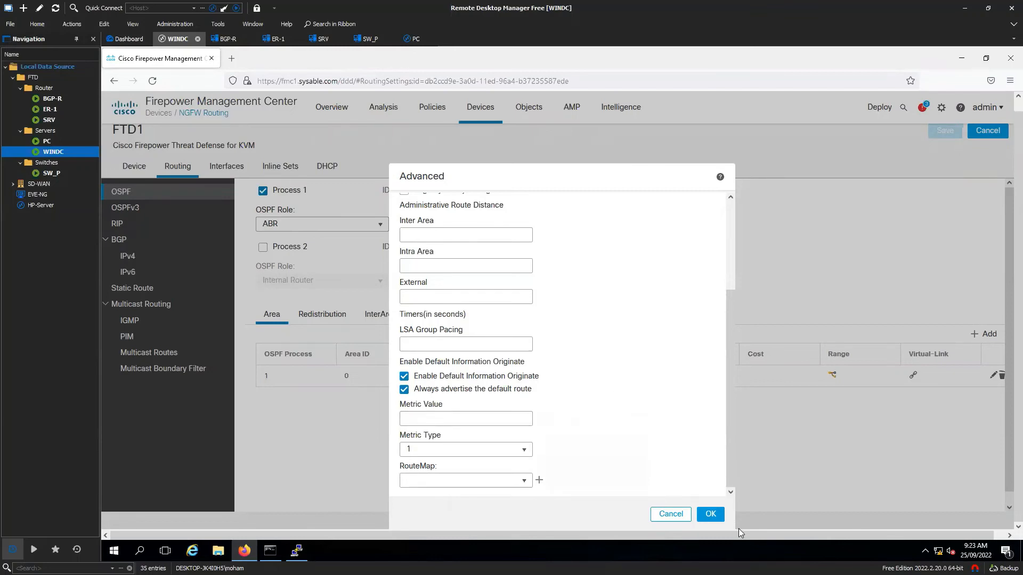
{"action": "left_click", "coordinate": [710, 514]}
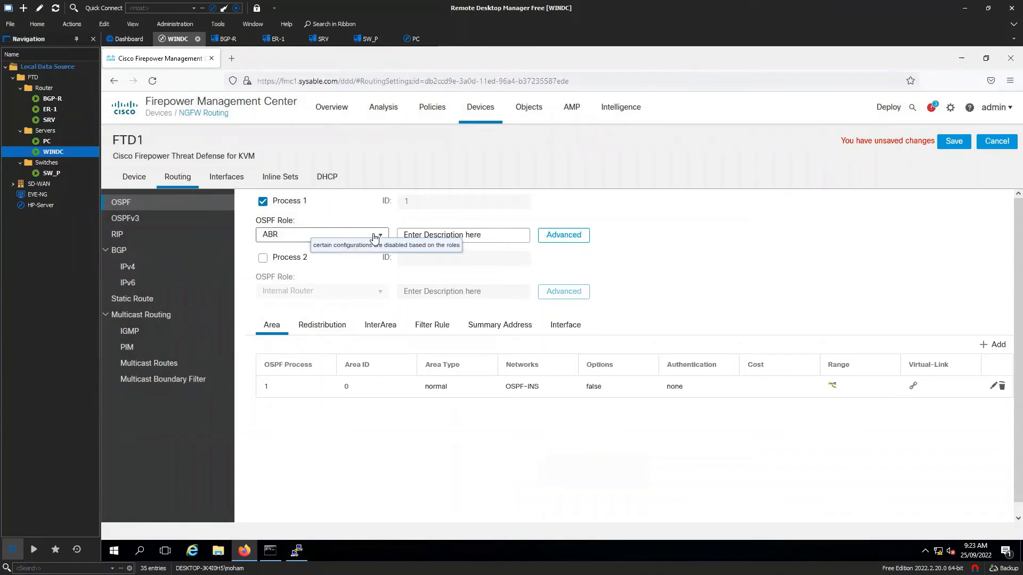
{"action": "left_click", "coordinate": [374, 238]}
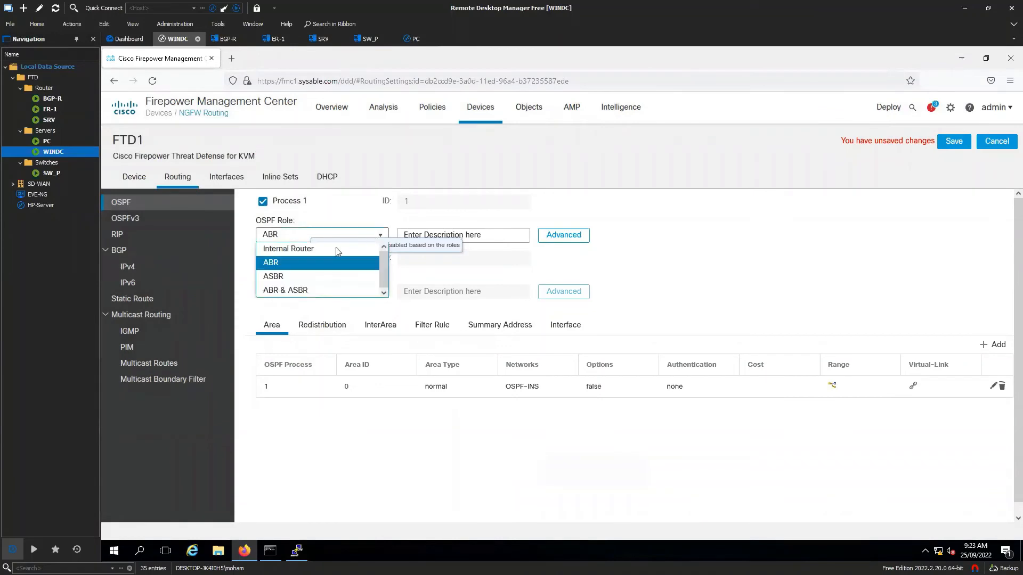
{"action": "left_click", "coordinate": [311, 291]}
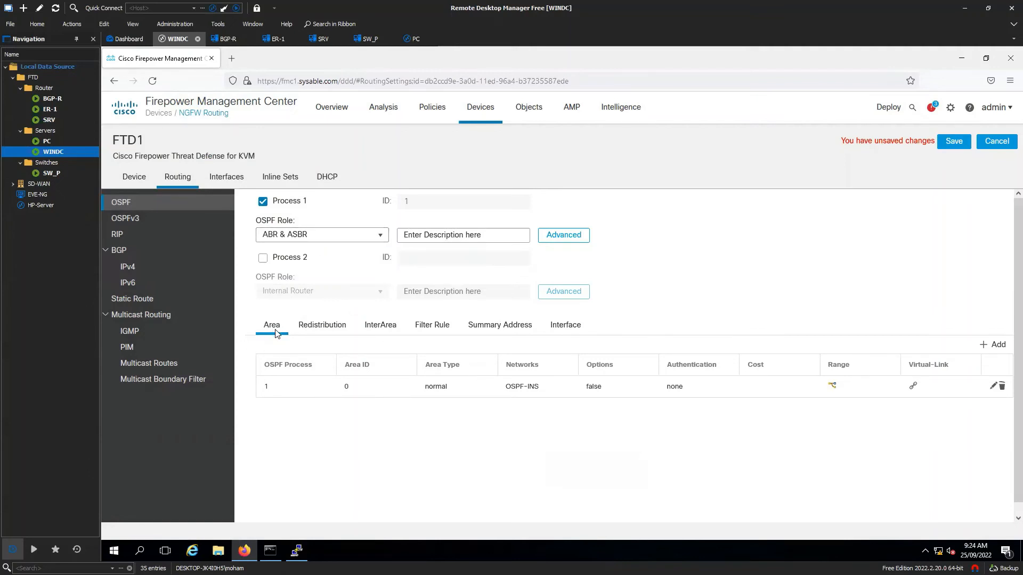
{"action": "left_click", "coordinate": [329, 331]}
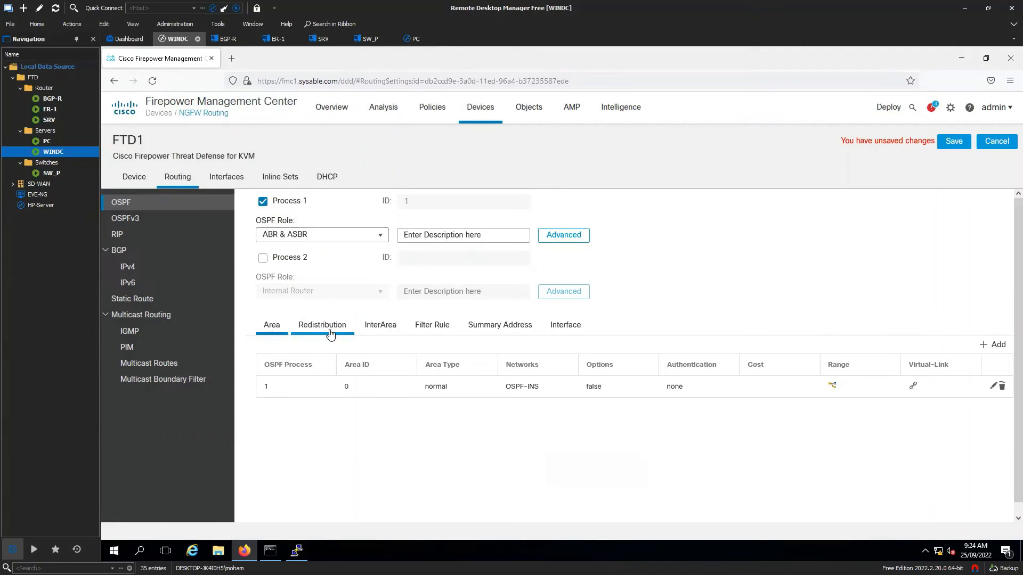
- Add a redistribution entry for BGP AS 10 with Use Subnets, accepting the AS number warning
{"action": "left_click", "coordinate": [1007, 355]}
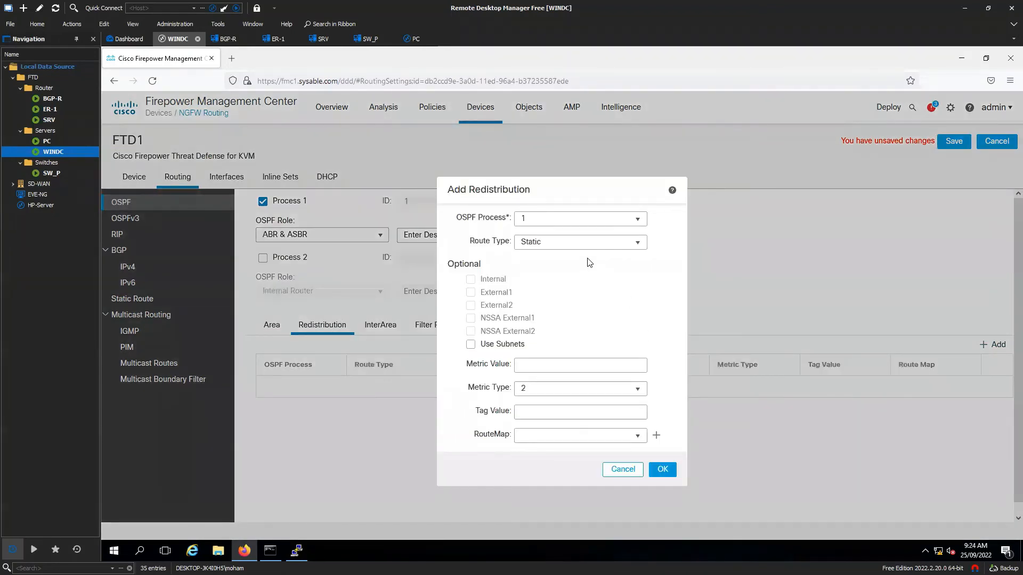
{"action": "left_click", "coordinate": [640, 244]}
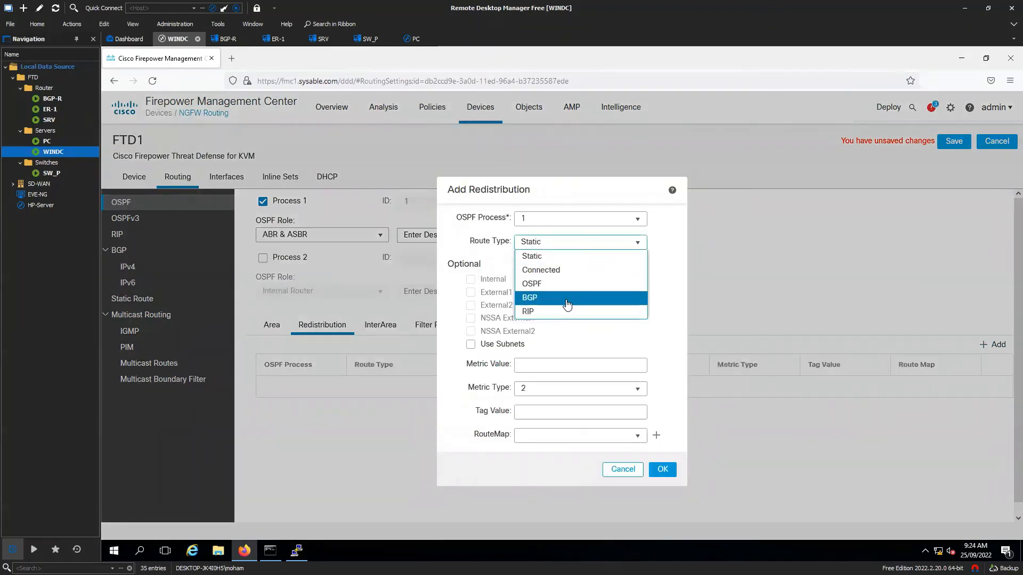
{"action": "left_click", "coordinate": [568, 299]}
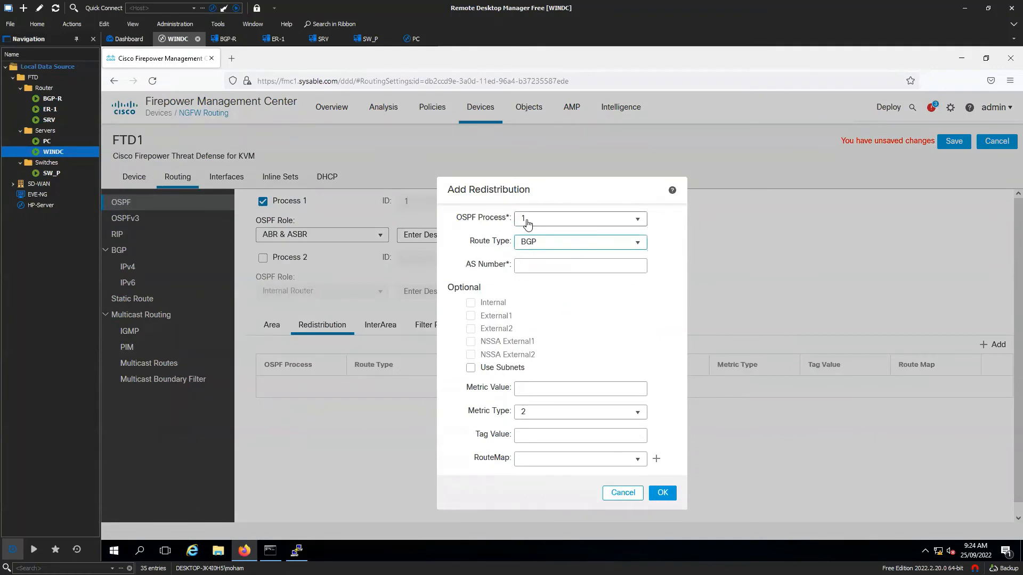
{"action": "left_click", "coordinate": [564, 266]}
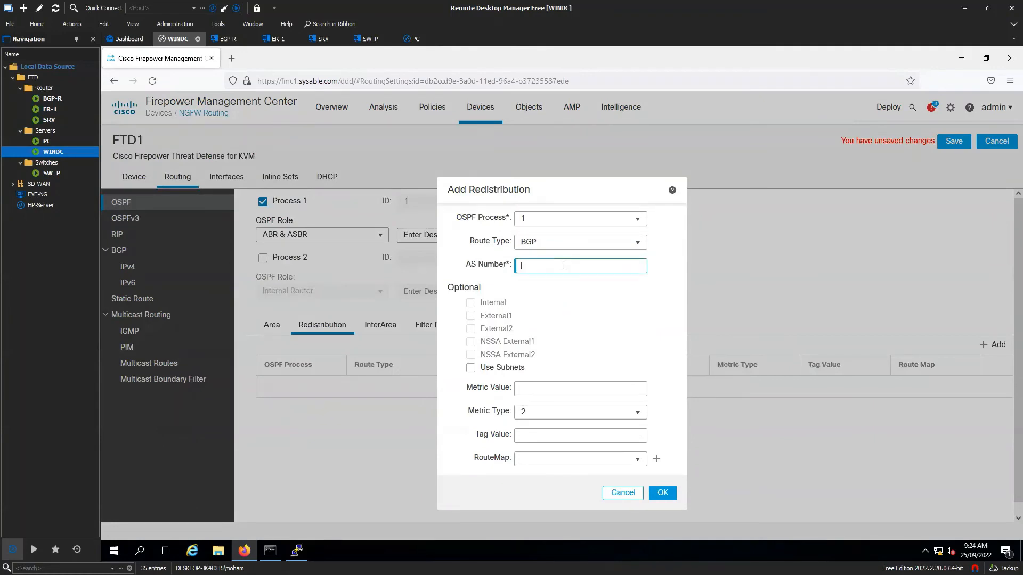
{"action": "left_click_drag", "start_coordinate": [564, 265], "coordinate": [505, 265]}
{"action": "left_click", "coordinate": [471, 369]}
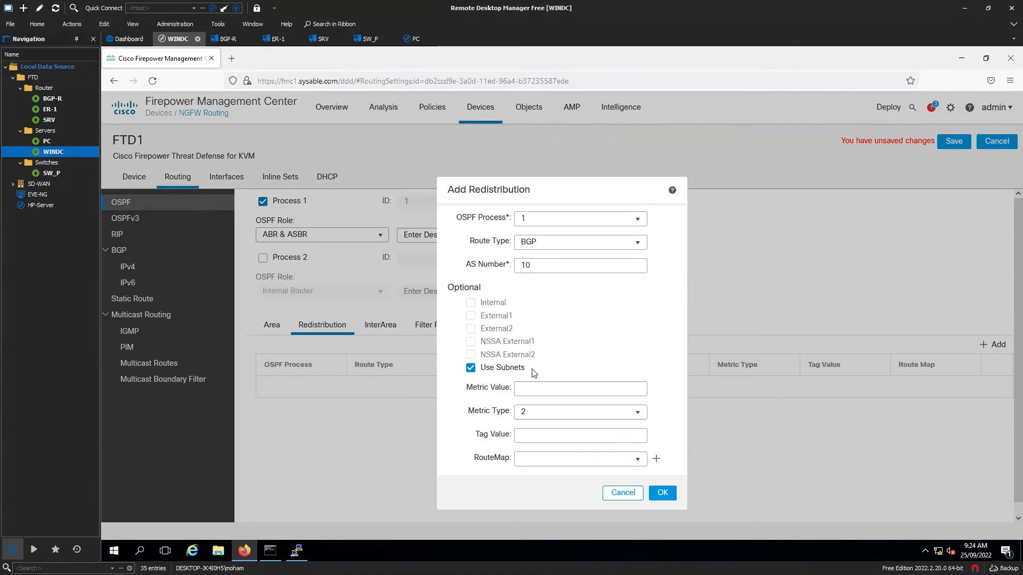
{"action": "left_click", "coordinate": [662, 491]}
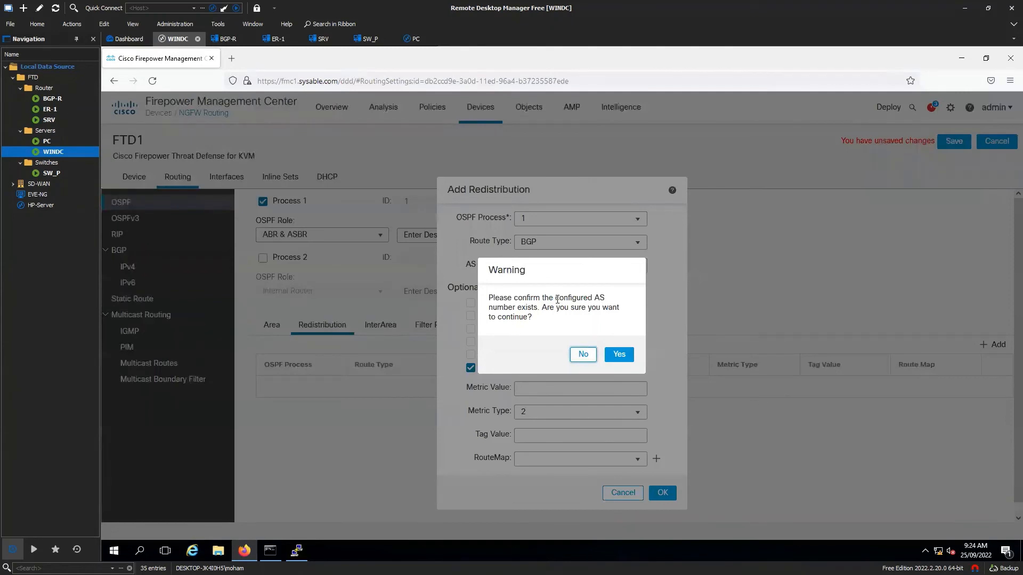
{"action": "left_click_drag", "start_coordinate": [553, 298], "coordinate": [537, 309]}
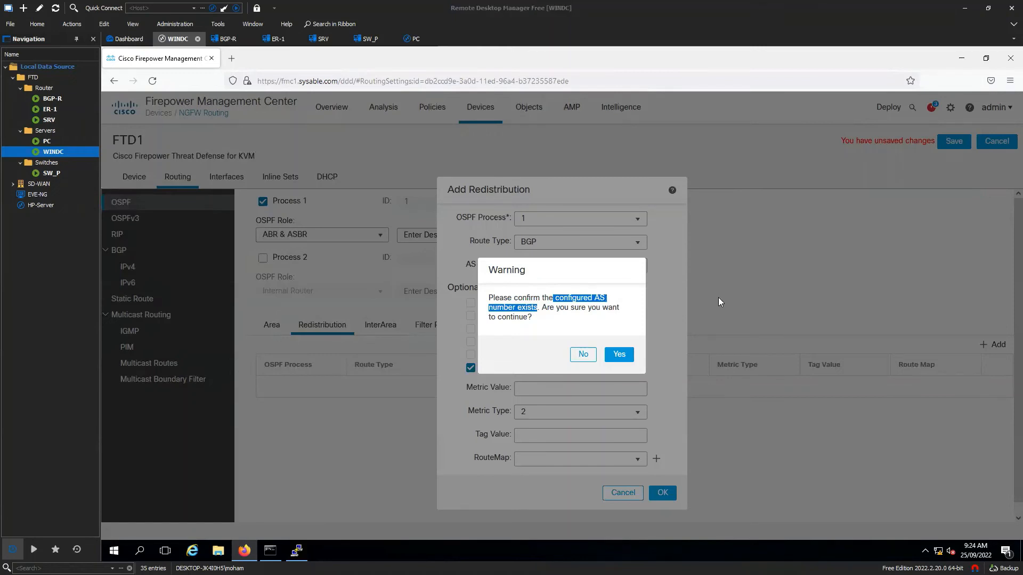
{"action": "left_click", "coordinate": [611, 356]}
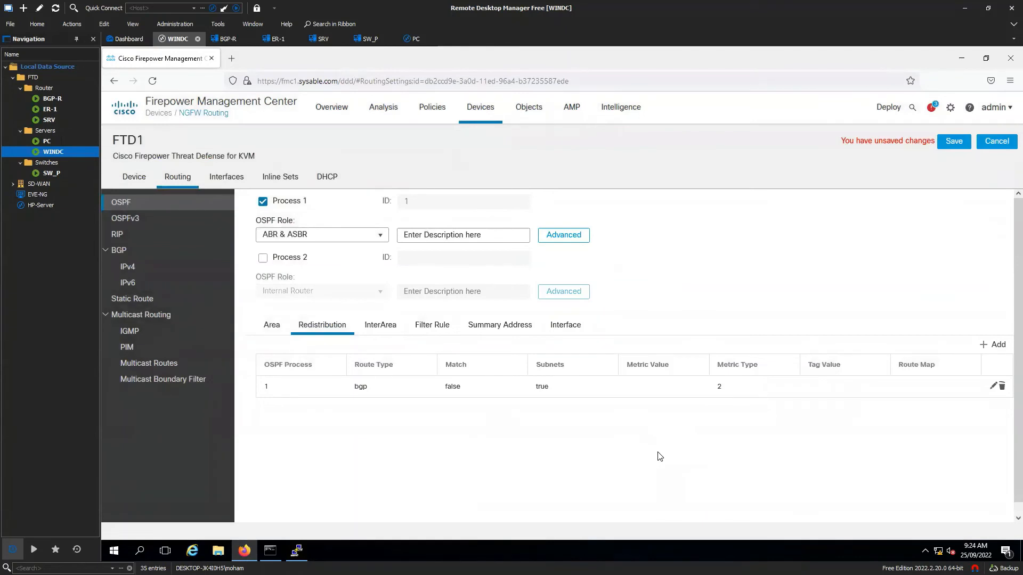
- Save the OSPF redistribution change to FTD1's routing policy
{"action": "left_click", "coordinate": [954, 142]}
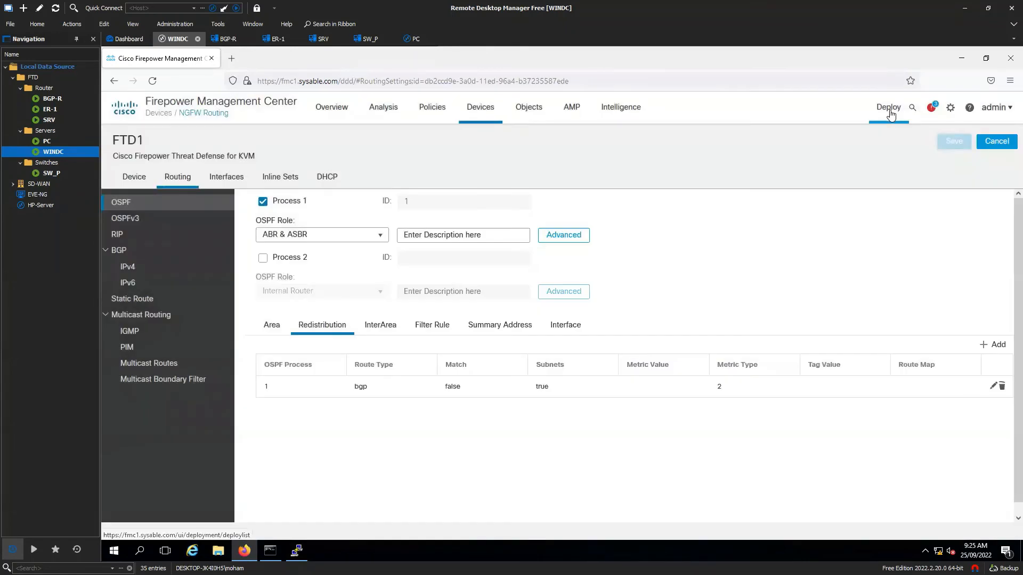
{"action": "mouse_move", "coordinate": [890, 114]}
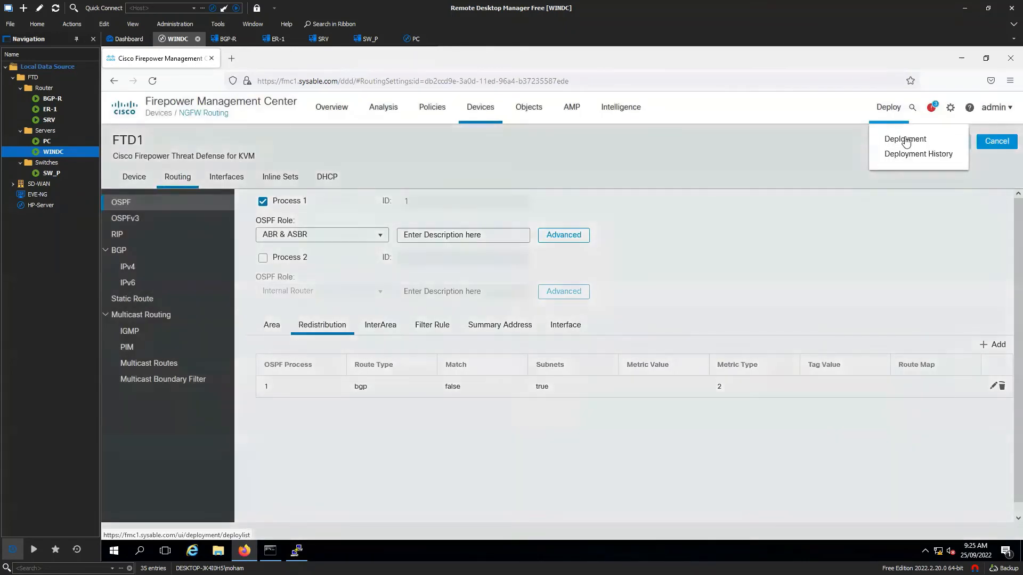
{"action": "left_click", "coordinate": [890, 137]}
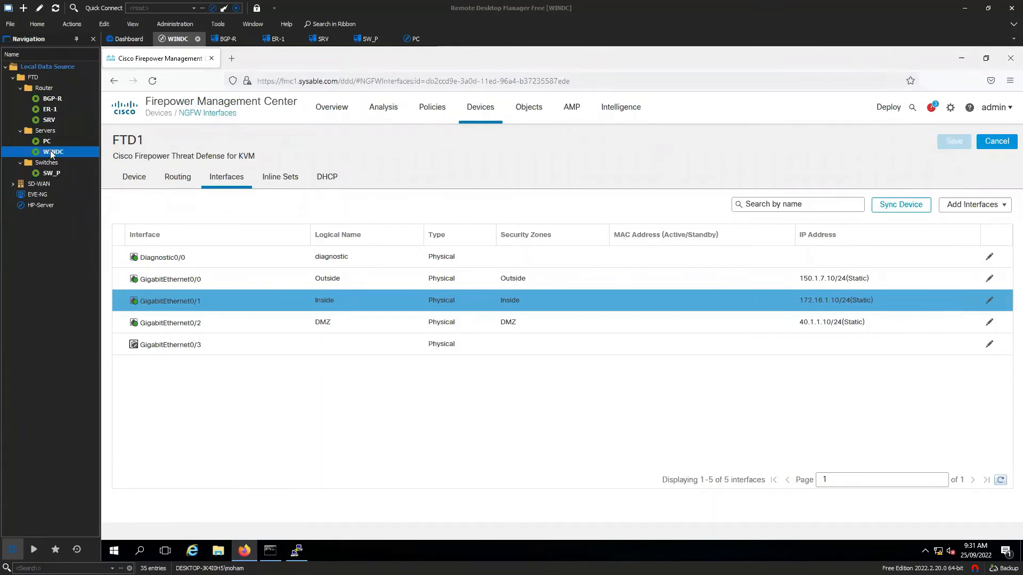
{"action": "left_click", "coordinate": [52, 110]}
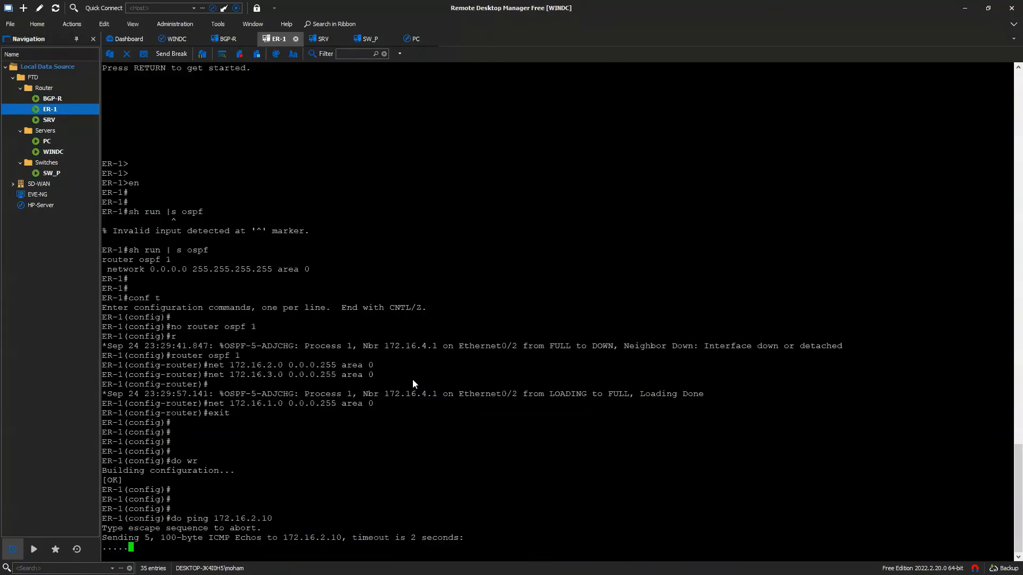
- On ER-1, list interface addresses with 'do sh ip int br' and show the OSPF config
{"action": "key", "text": "Return"}
{"action": "key", "text": "Return"}
{"action": "key", "text": "Return"}
{"action": "type", "text": "do s"}
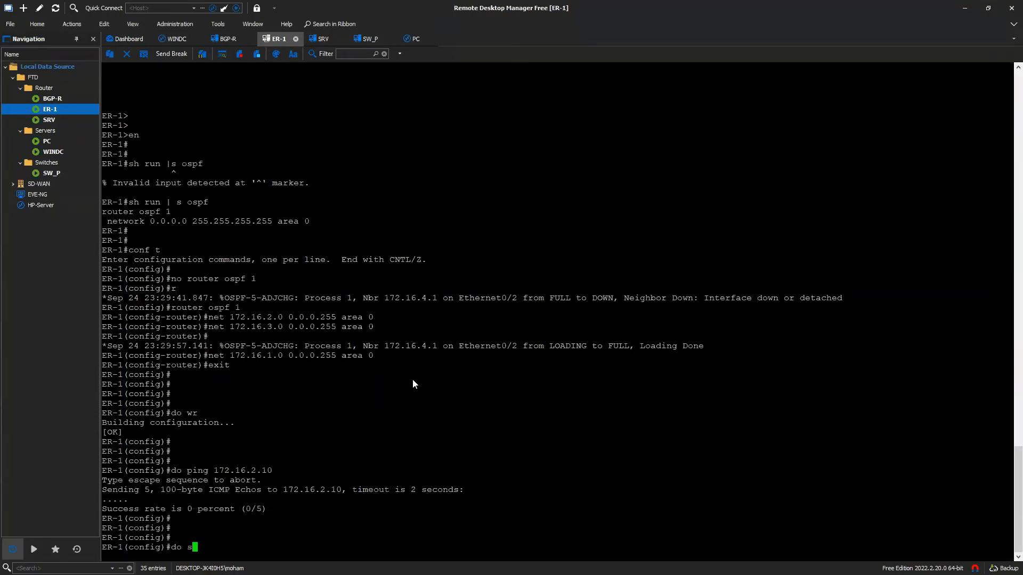
{"action": "type", "text": "h ip int br"}
{"action": "key", "text": "Return"}
{"action": "key", "text": "Return"}
{"action": "key", "text": "Return"}
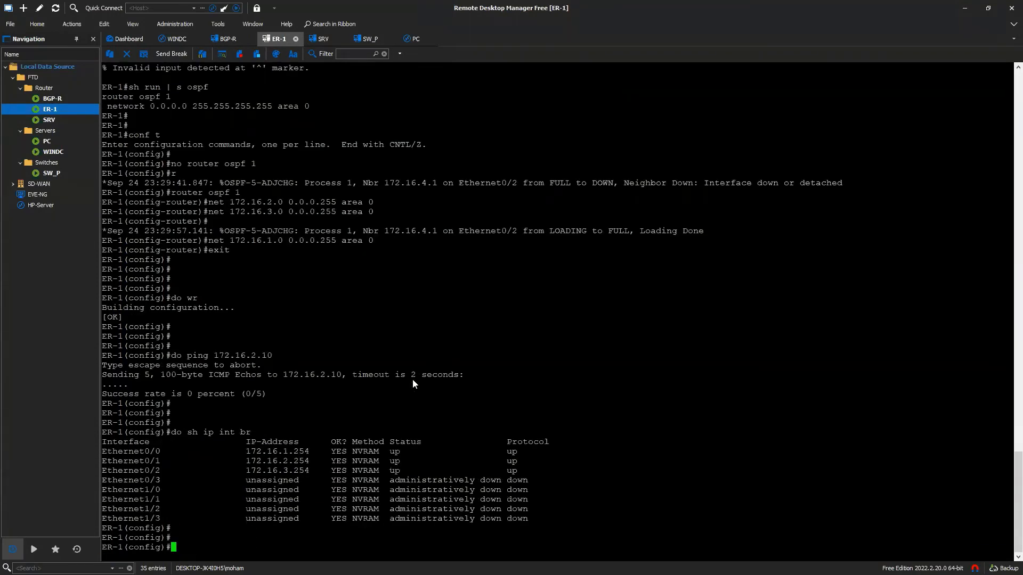
{"action": "type", "text": "do sh run | s osof"}
{"action": "key", "text": "Return"}
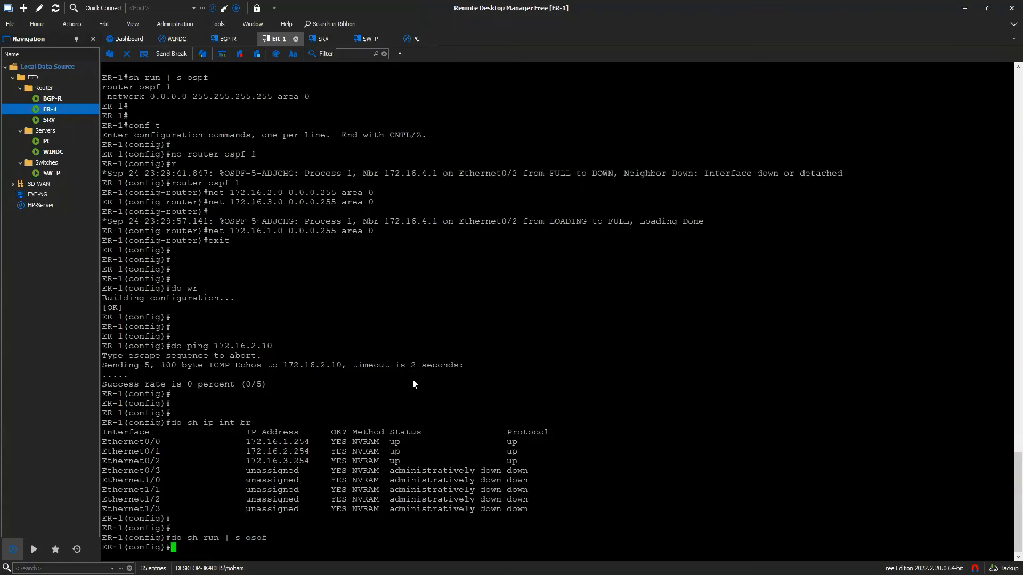
{"action": "key", "text": "Up"}
{"action": "key", "text": "BackSpace"}
{"action": "key", "text": "BackSpace"}
{"action": "type", "text": "pf"}
{"action": "key", "text": "Return"}
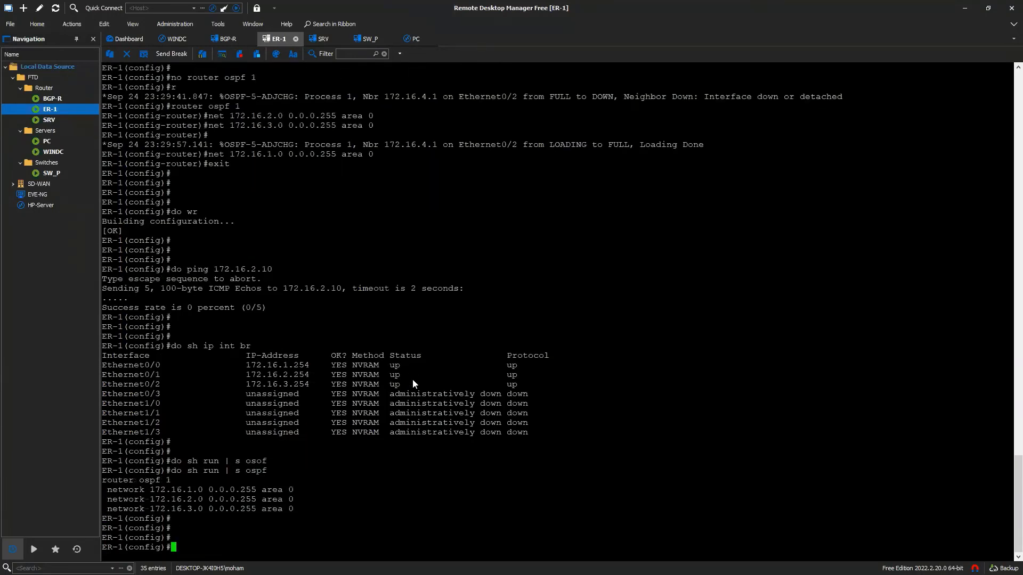
- Ping 172.16.2.10 from ER-1, see it fail, and return to WINDC
{"action": "key", "text": "Return"}
{"action": "key", "text": "Return"}
{"action": "type", "text": "do ping 1"}
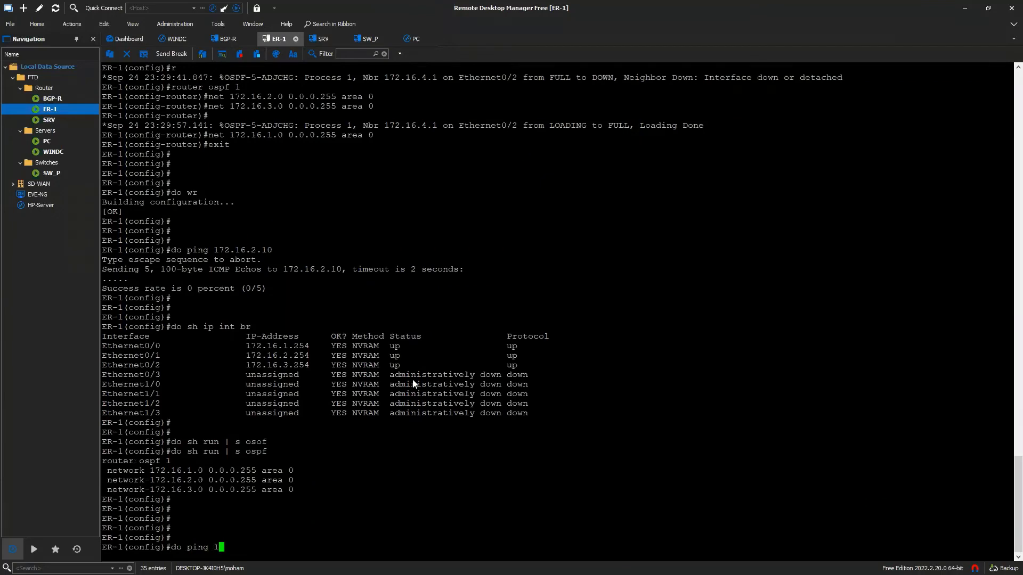
{"action": "type", "text": "72.16.2.10"}
{"action": "key", "text": "Return"}
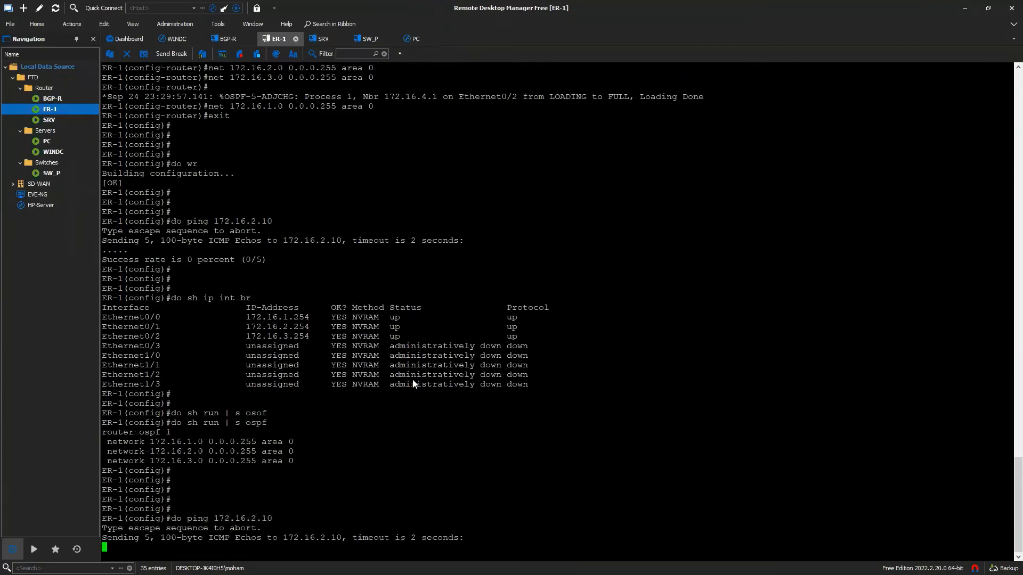
{"action": "left_click_drag", "start_coordinate": [279, 518], "coordinate": [217, 519]}
{"action": "left_click", "coordinate": [305, 520]}
{"action": "left_click", "coordinate": [53, 152]}
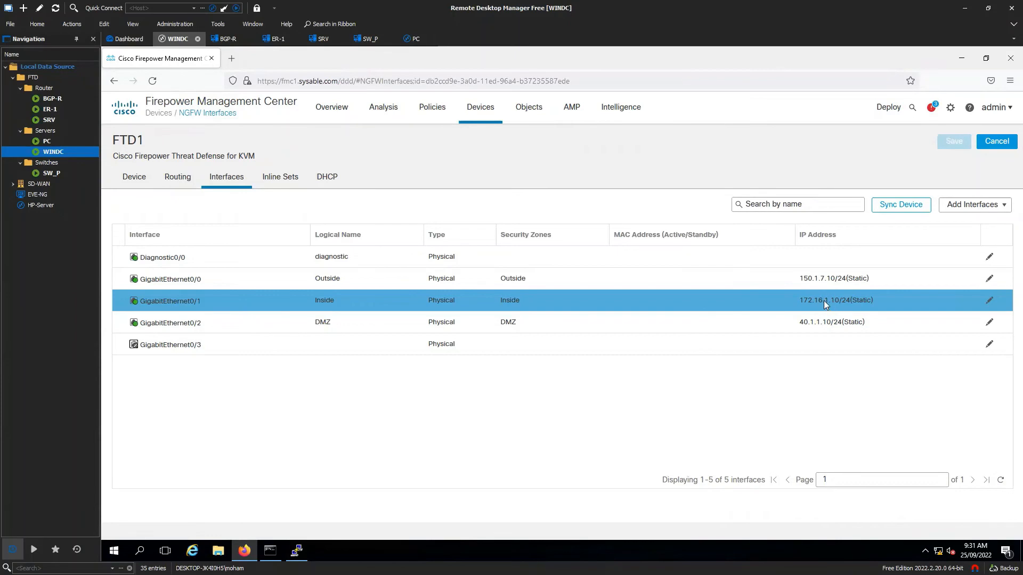
- Change Inside interface GigabitEthernet0/1's IPv4 address to 172.16.2.10/24 and save
{"action": "left_click", "coordinate": [988, 302]}
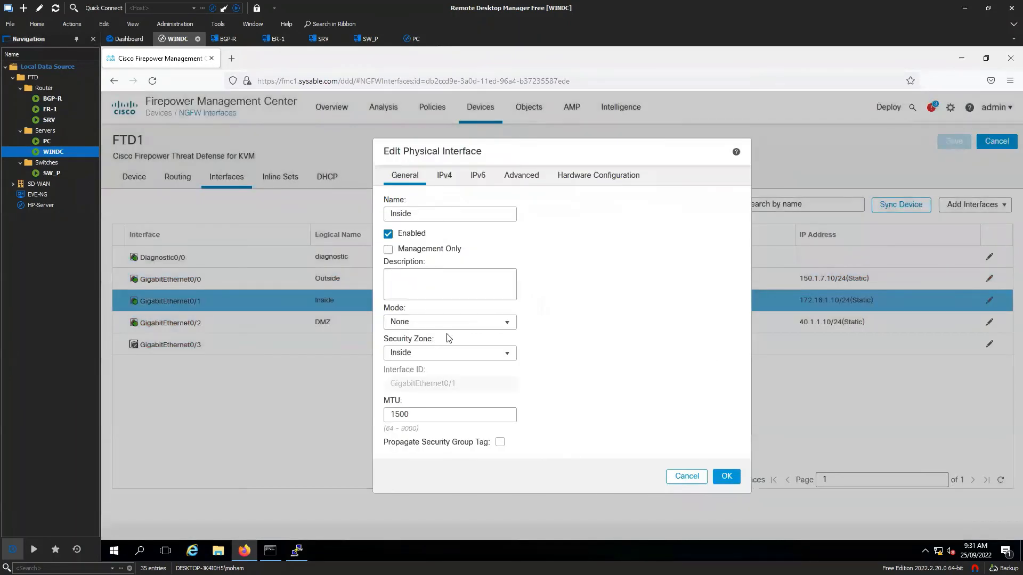
{"action": "left_click", "coordinate": [445, 175]}
{"action": "left_click", "coordinate": [430, 244]}
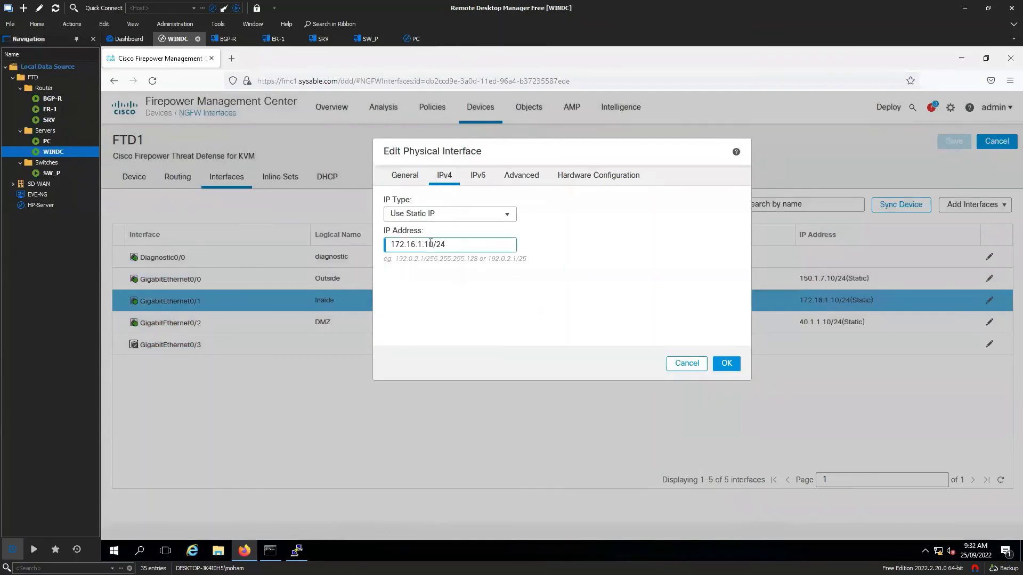
{"action": "key", "text": "BackSpace"}
{"action": "key", "text": "BackSpace"}
{"action": "key", "text": "BackSpace"}
{"action": "type", "text": "2.1"}
{"action": "left_click", "coordinate": [726, 363]}
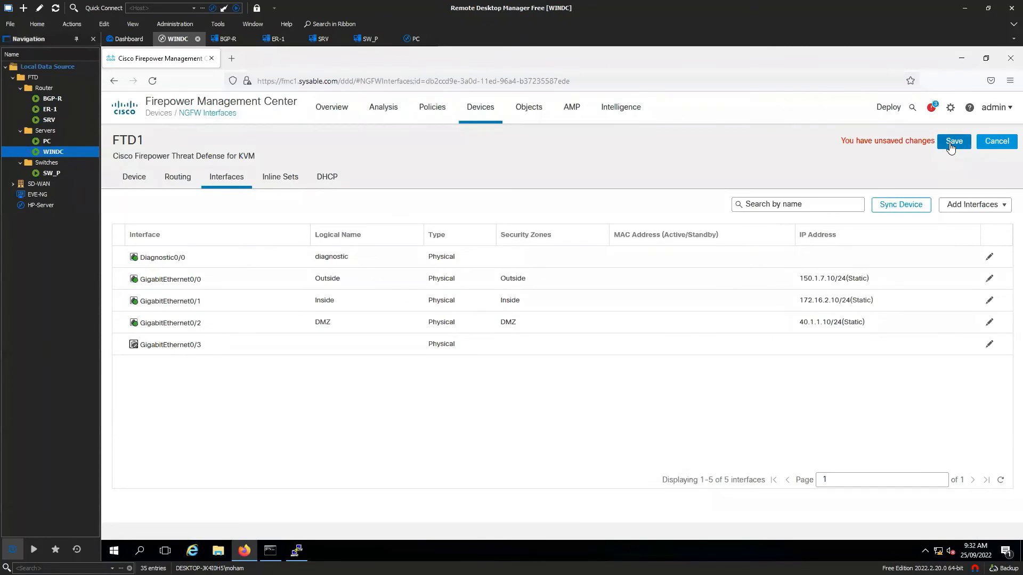
{"action": "left_click", "coordinate": [953, 143]}
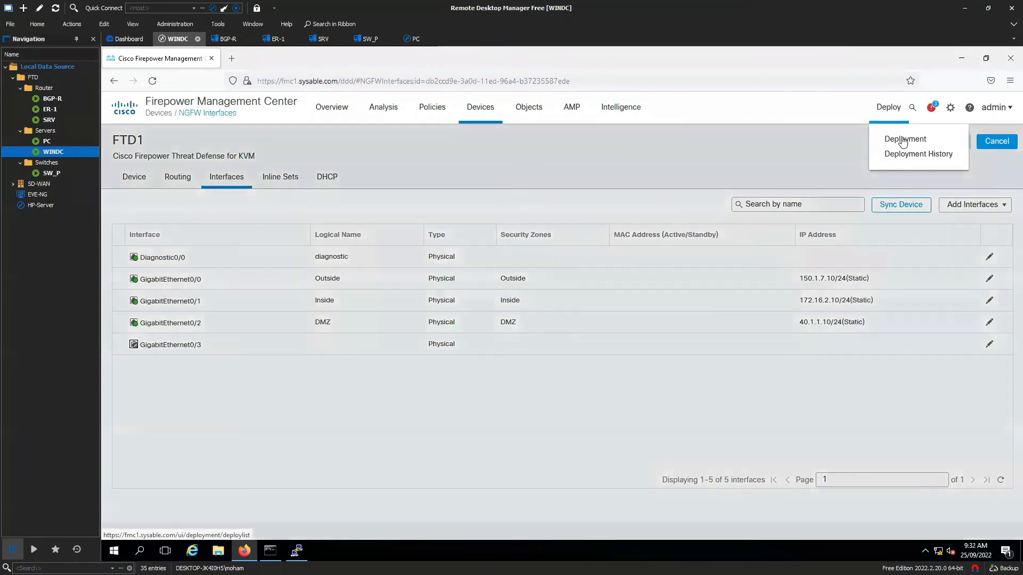
- Deploy FTD1's pending Interface and OSPF policy changes, proceeding past the validation warning
{"action": "left_click", "coordinate": [895, 133]}
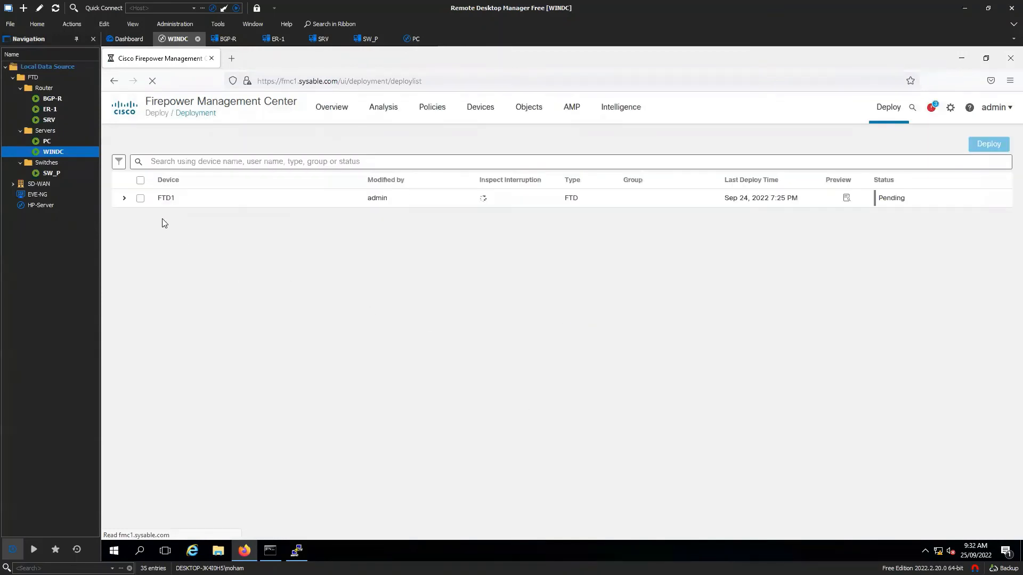
{"action": "left_click", "coordinate": [124, 198]}
{"action": "left_click", "coordinate": [141, 197]}
{"action": "left_click", "coordinate": [987, 147]}
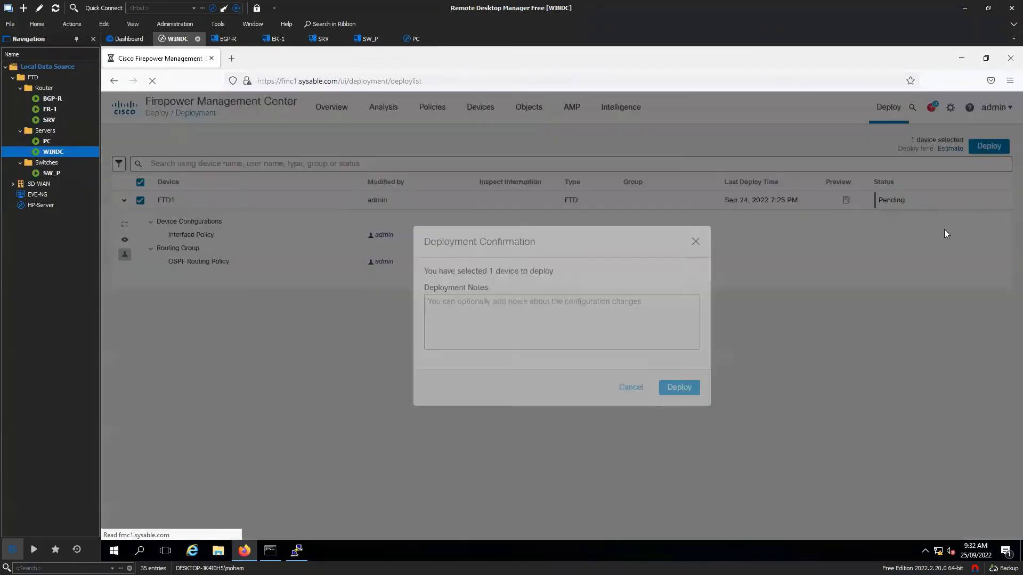
{"action": "left_click", "coordinate": [696, 385]}
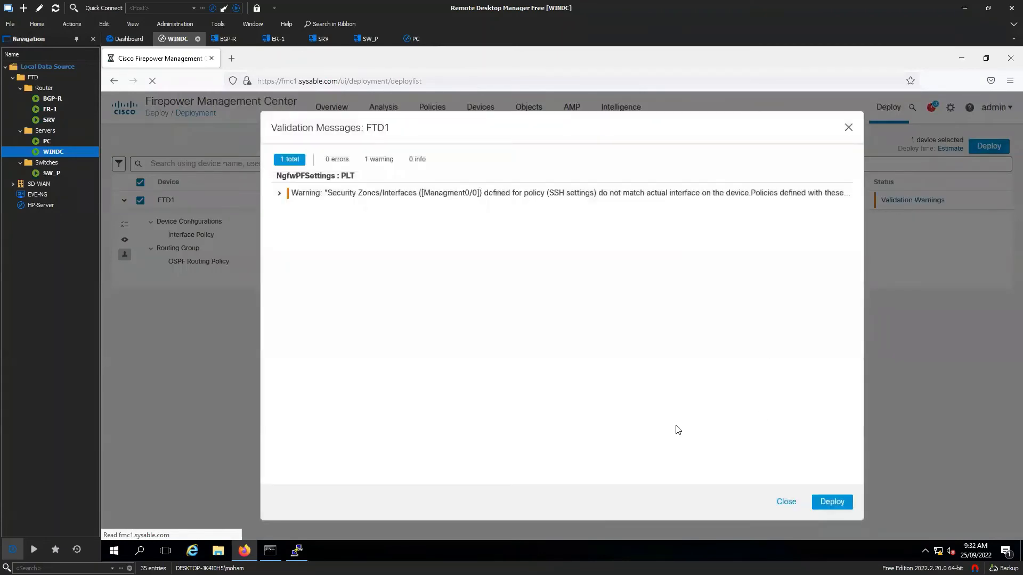
{"action": "left_click", "coordinate": [832, 503]}
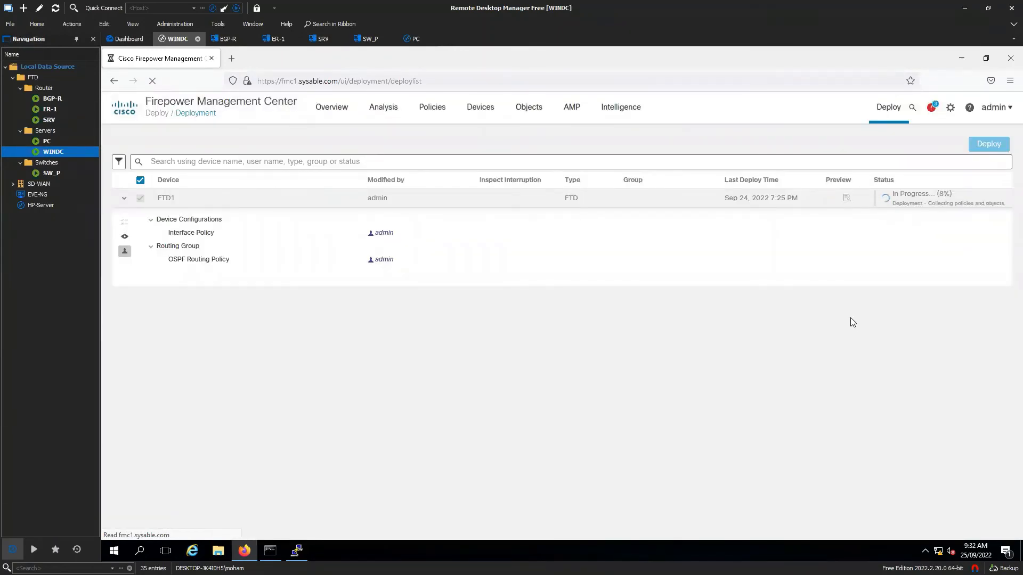
{"action": "left_click", "coordinate": [927, 138]}
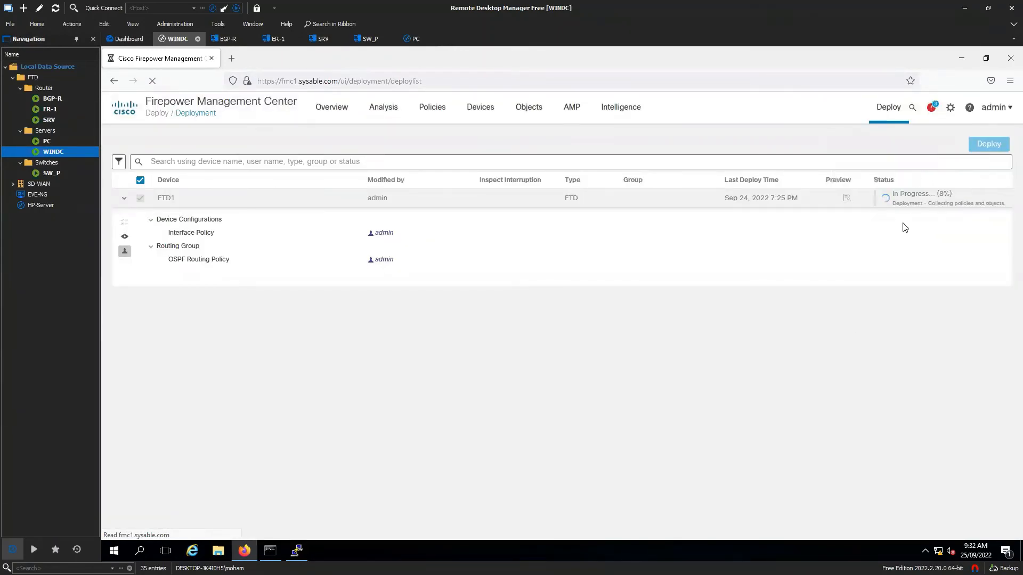
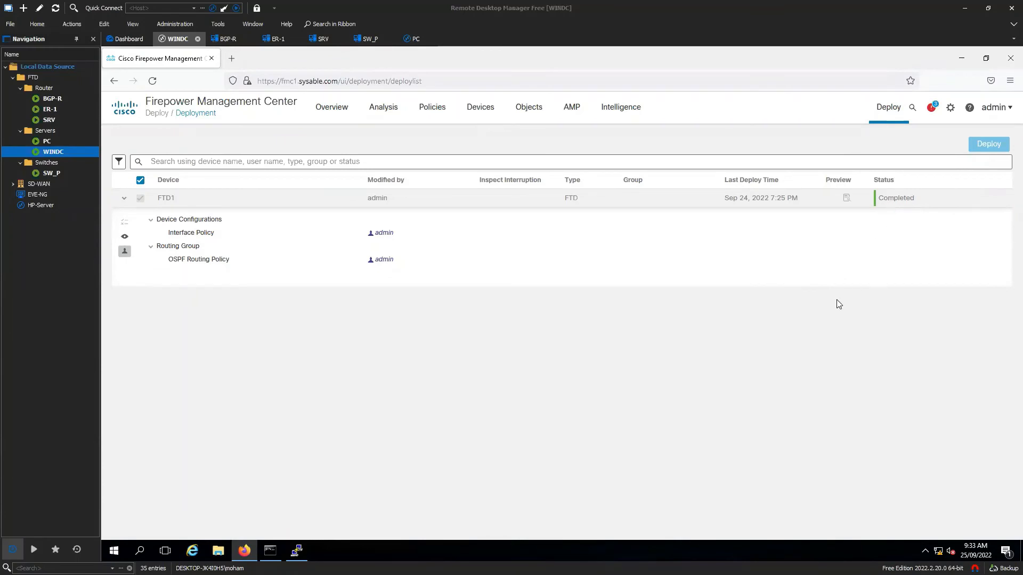
- Switch to the ER-1 router's terminal session in Remote Desktop Manager
{"action": "double_click", "coordinate": [50, 109]}
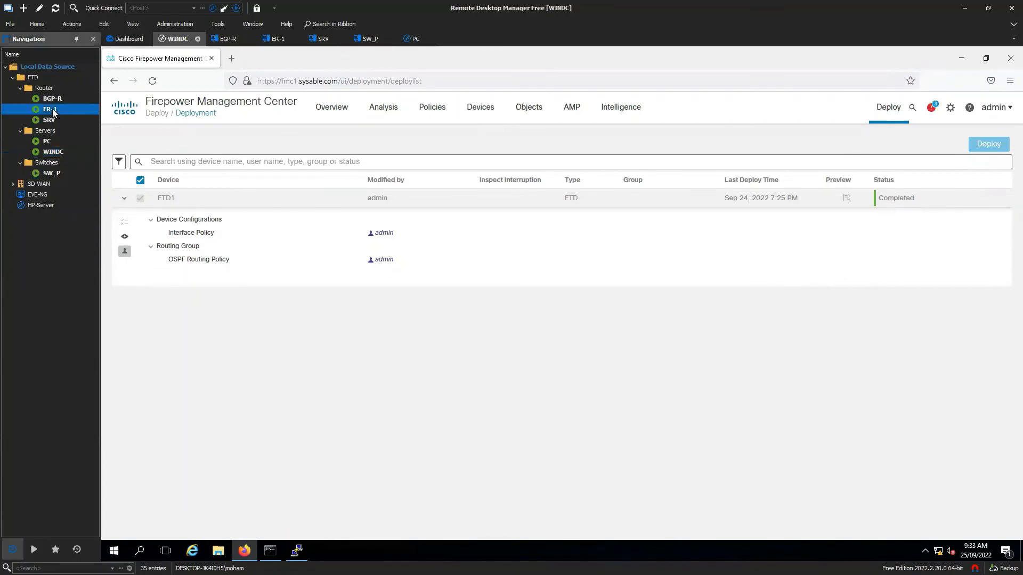
- On ER-1, list OSPF neighbors and highlight neighbor 0.0.0.1 and DR neighbor 172.16.4.1
{"action": "left_click_drag", "start_coordinate": [383, 541], "coordinate": [428, 541]}
{"action": "key", "text": "Return"}
{"action": "key", "text": "Return"}
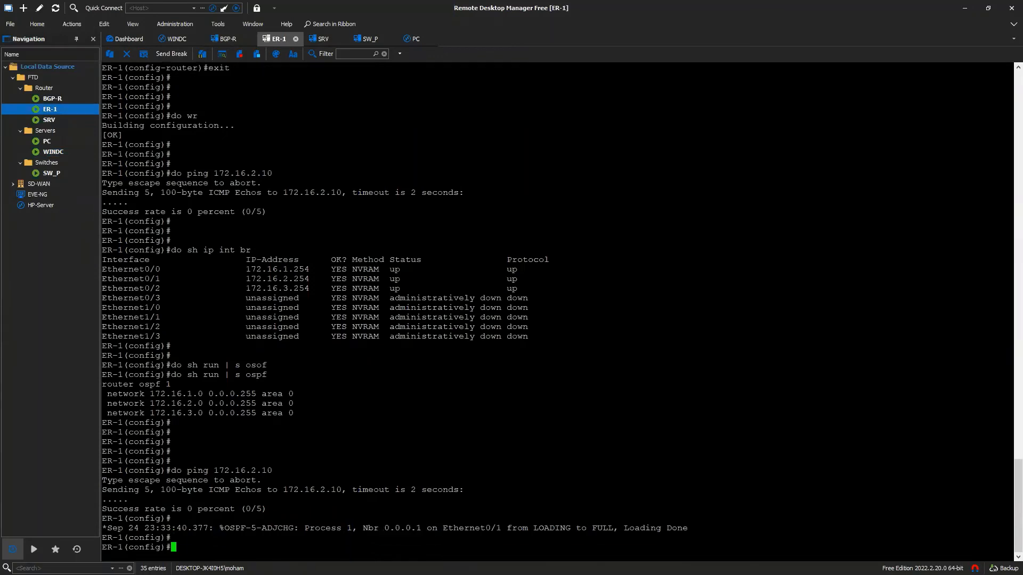
{"action": "type", "text": "do sh ip ospf ne"}
{"action": "key", "text": "Tab"}
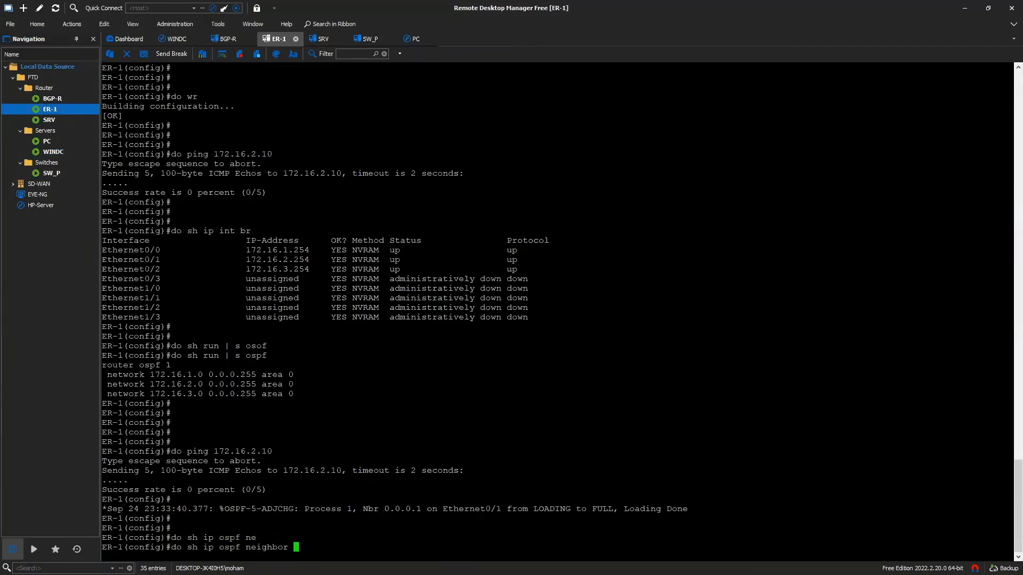
{"action": "key", "text": "Return"}
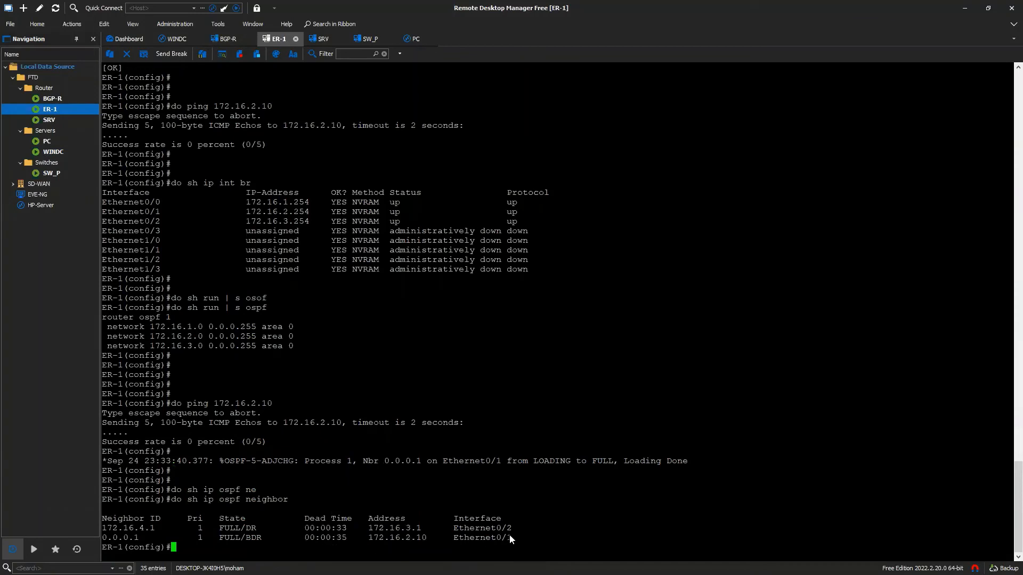
{"action": "left_click_drag", "start_coordinate": [513, 535], "coordinate": [123, 532]}
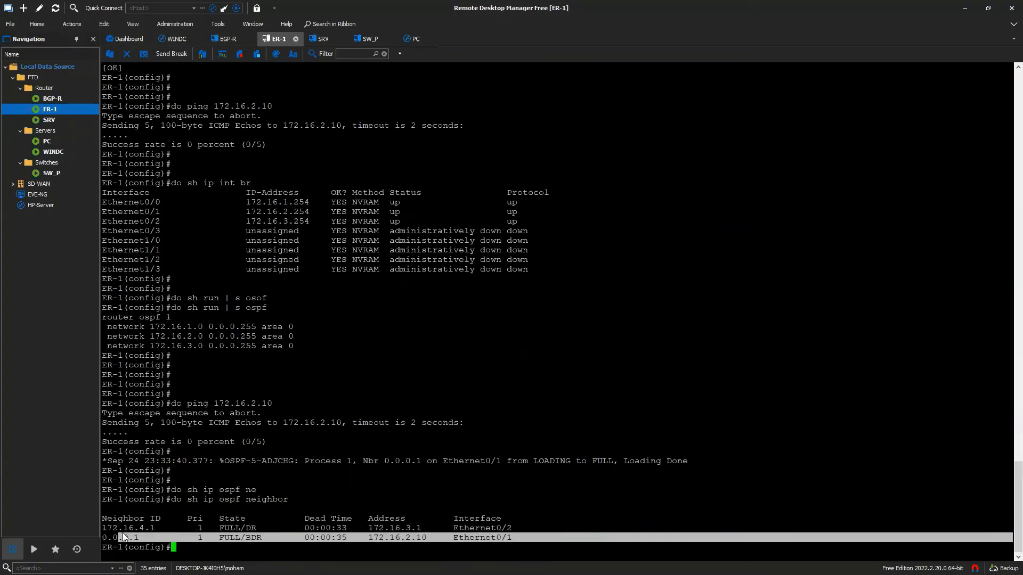
{"action": "left_click", "coordinate": [148, 542]}
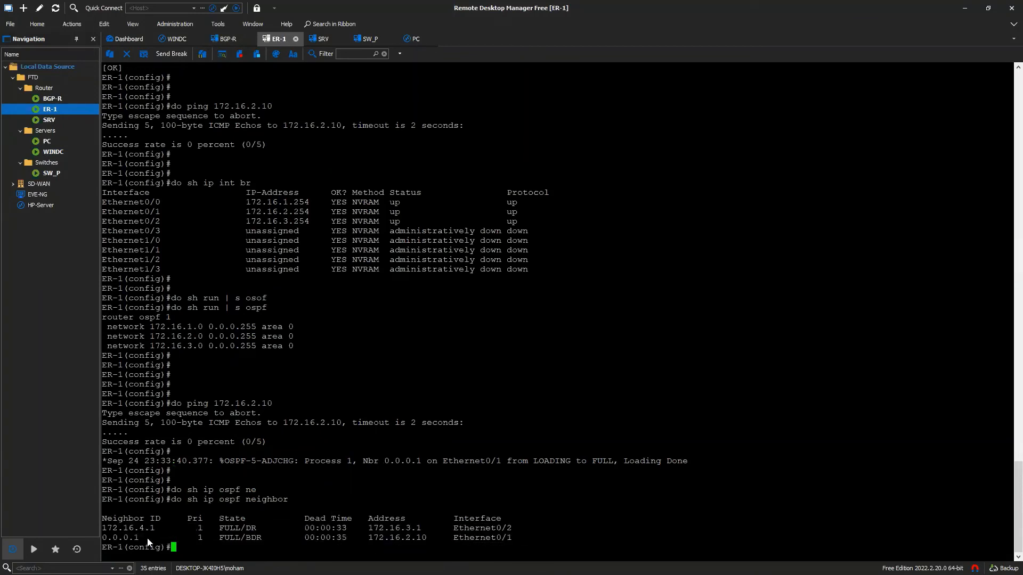
{"action": "left_click_drag", "start_coordinate": [141, 538], "coordinate": [111, 537]}
{"action": "left_click", "coordinate": [230, 543]}
{"action": "left_click_drag", "start_coordinate": [157, 527], "coordinate": [135, 529]}
{"action": "mouse_move", "coordinate": [267, 528]}
{"action": "left_mouse_down"}
{"action": "mouse_move", "coordinate": [226, 532]}
{"action": "mouse_move", "coordinate": [259, 540]}
{"action": "left_mouse_up"}
- On WINDC, open Firepower's Devices > Device Management page
{"action": "double_click", "coordinate": [53, 151]}
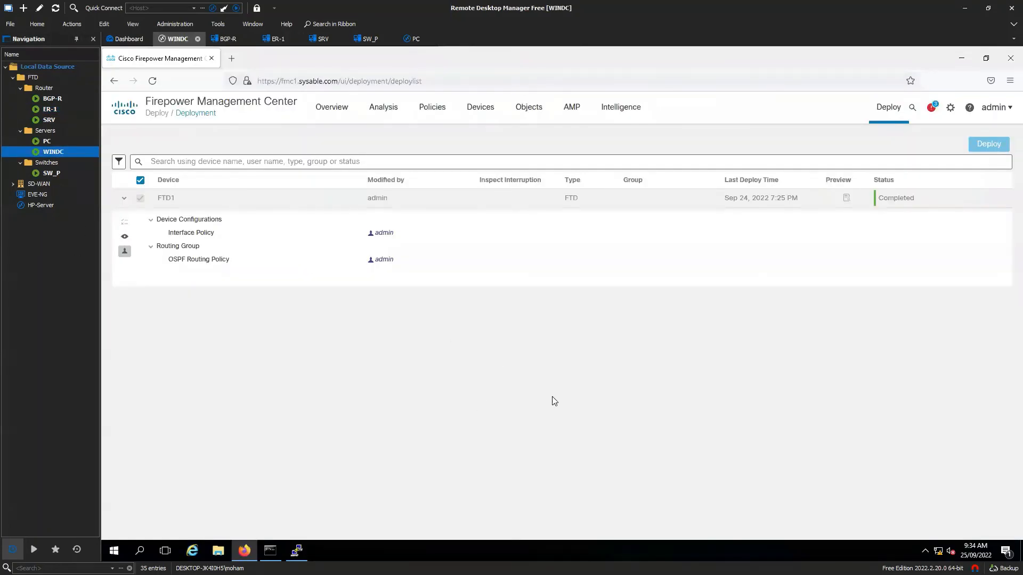
{"action": "left_click", "coordinate": [481, 109]}
{"action": "left_click", "coordinate": [495, 140]}
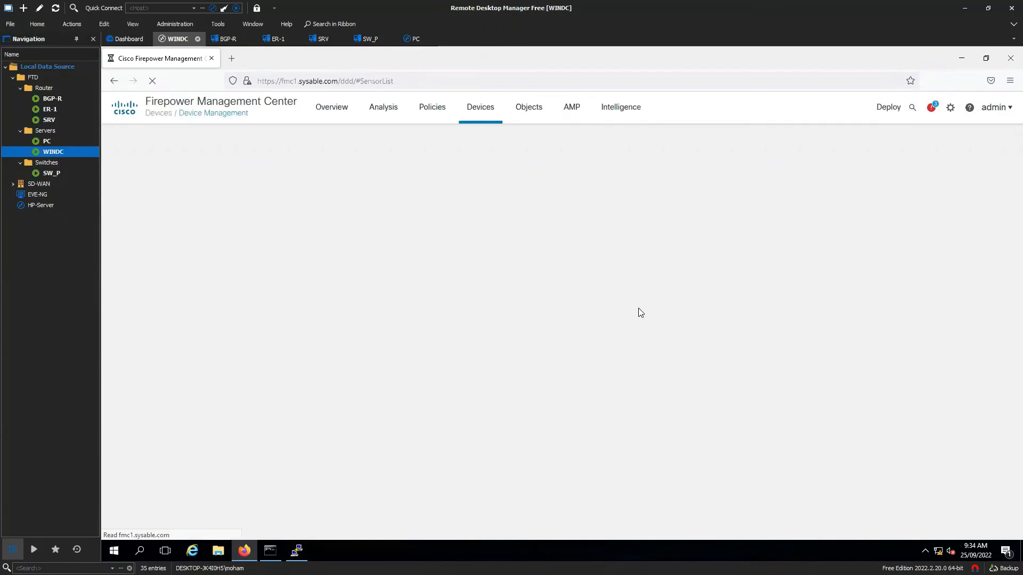
- Show ER-1's routing table with 'do sh ip route' and highlight the default route via 172.16.2.10
{"action": "left_click", "coordinate": [50, 109]}
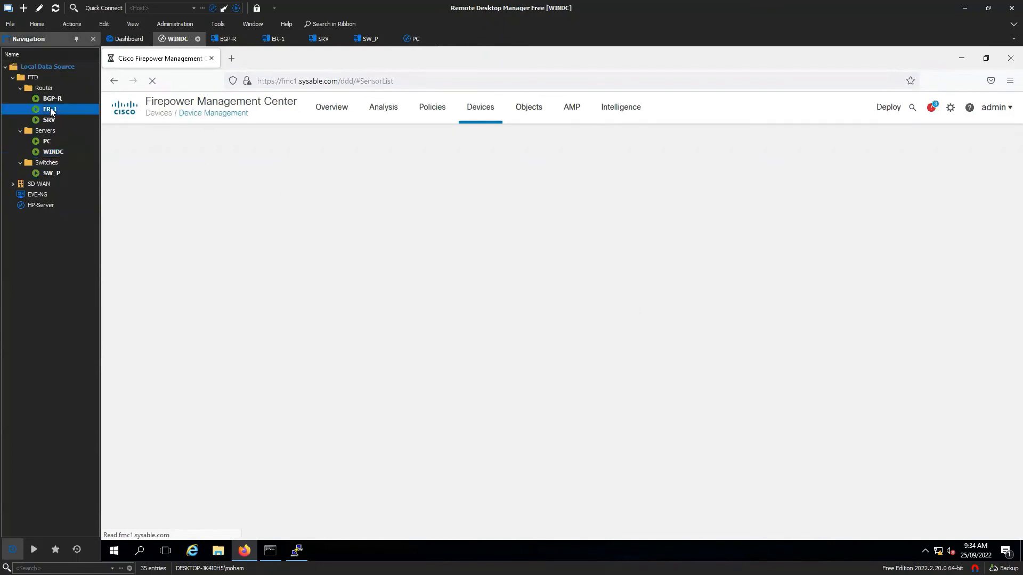
{"action": "key", "text": "Return"}
{"action": "type", "text": "do sh ip route"}
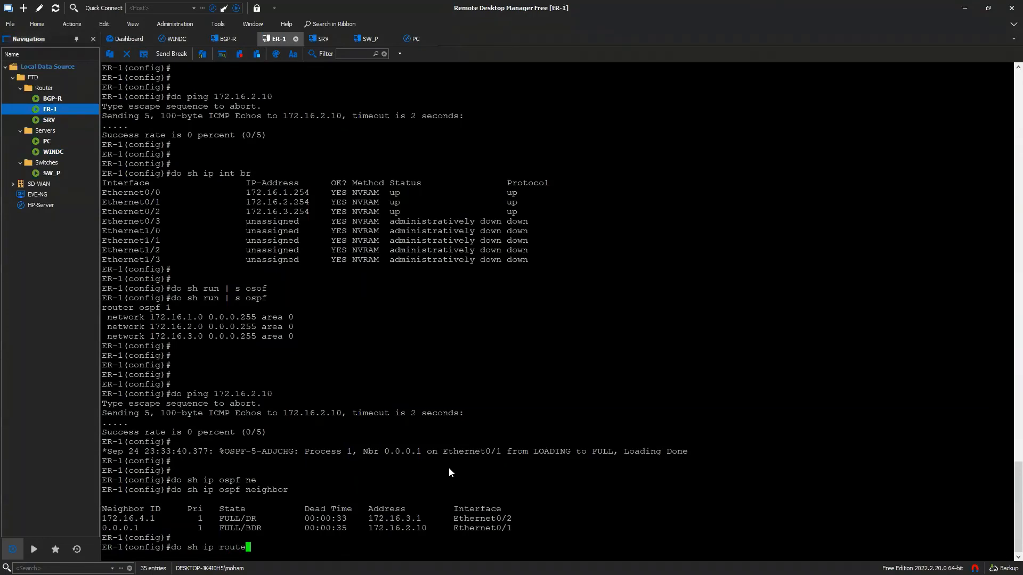
{"action": "key", "text": "Return"}
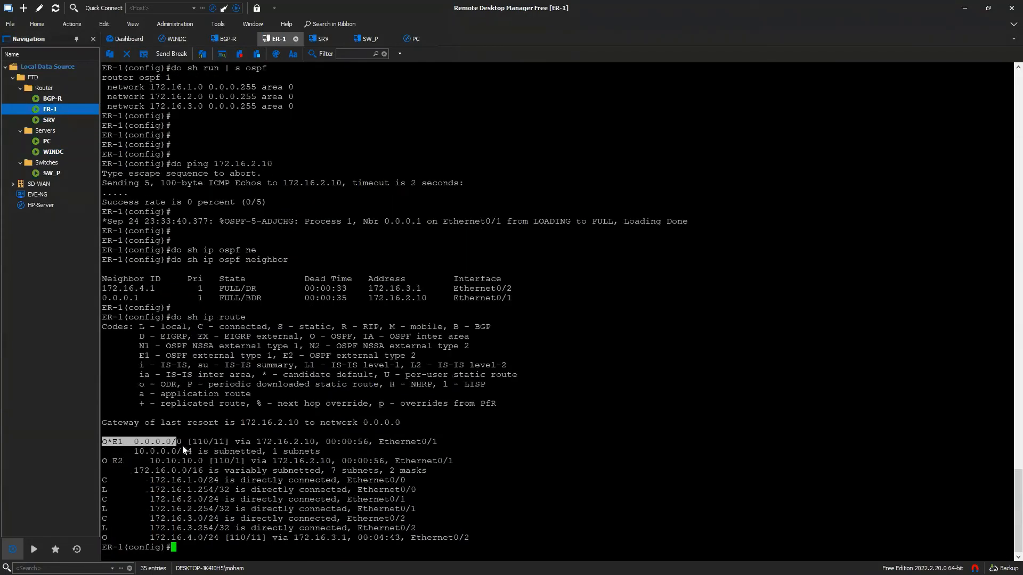
{"action": "left_click_drag", "start_coordinate": [183, 445], "coordinate": [315, 446]}
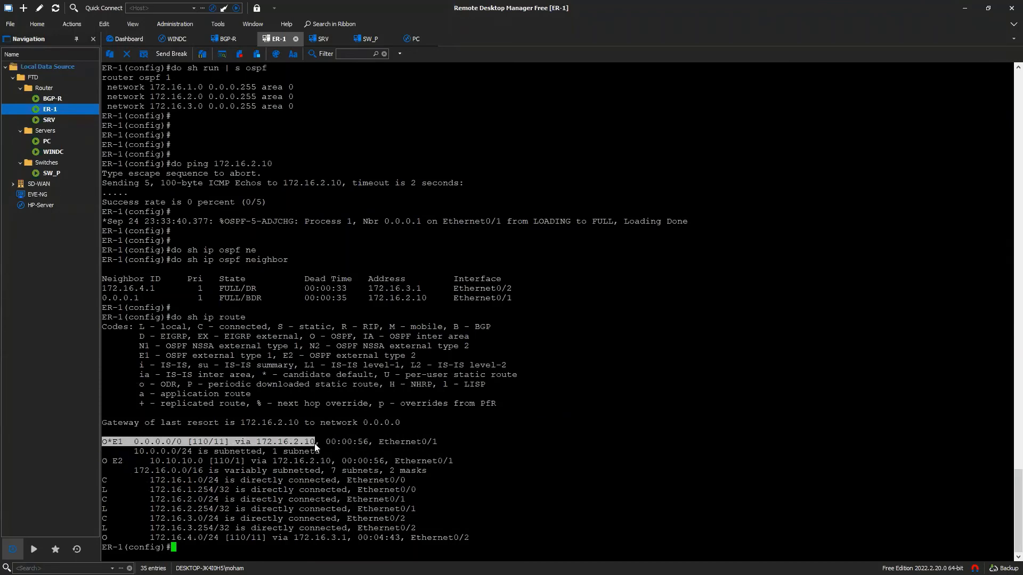
{"action": "double_click", "coordinate": [62, 154]}
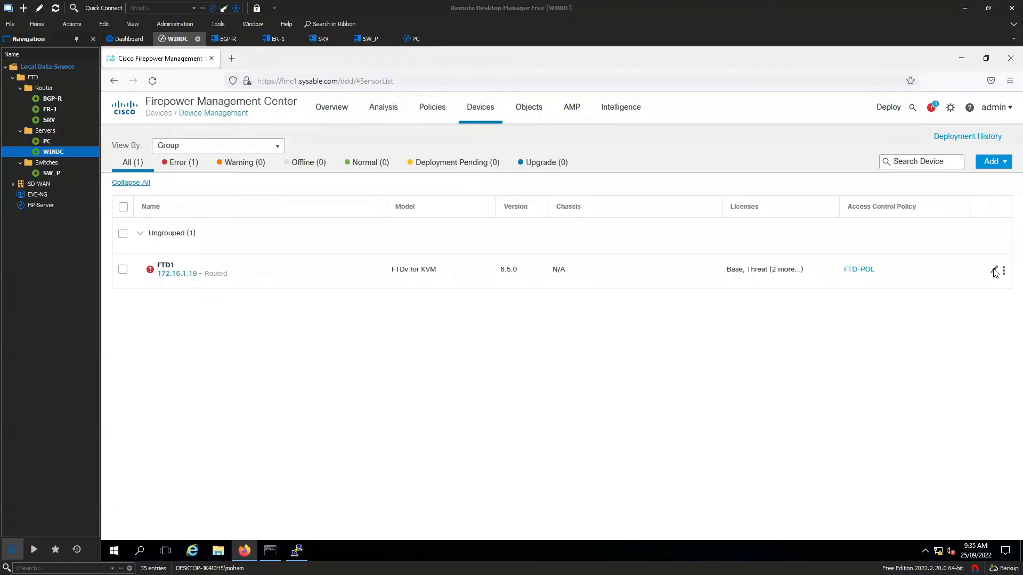
- Uncheck Default Information Originate in FTD1's OSPF process 1 advanced settings and save
{"action": "left_click", "coordinate": [993, 269]}
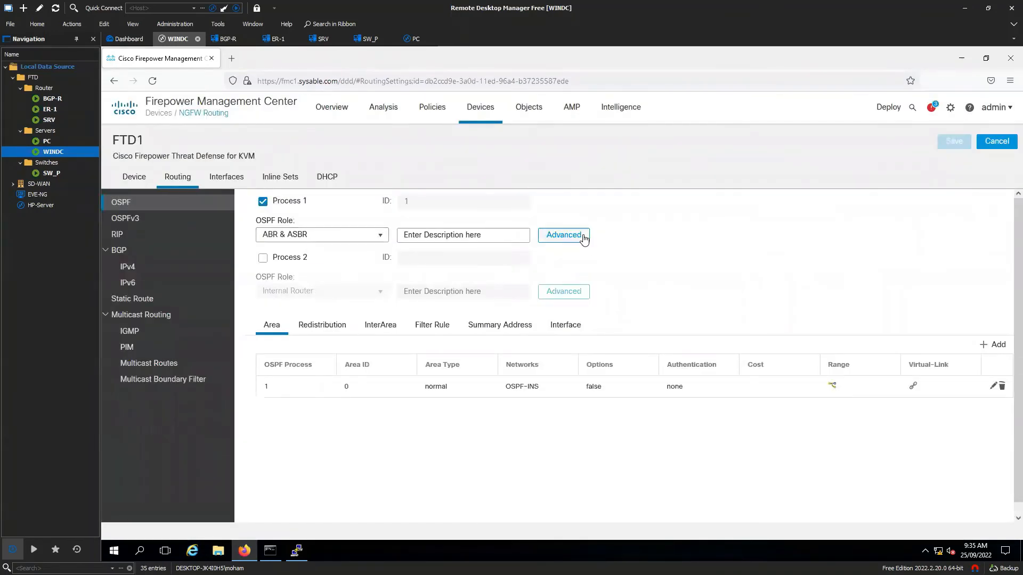
{"action": "left_click", "coordinate": [581, 236]}
{"action": "left_click_drag", "start_coordinate": [573, 252], "coordinate": [536, 250]}
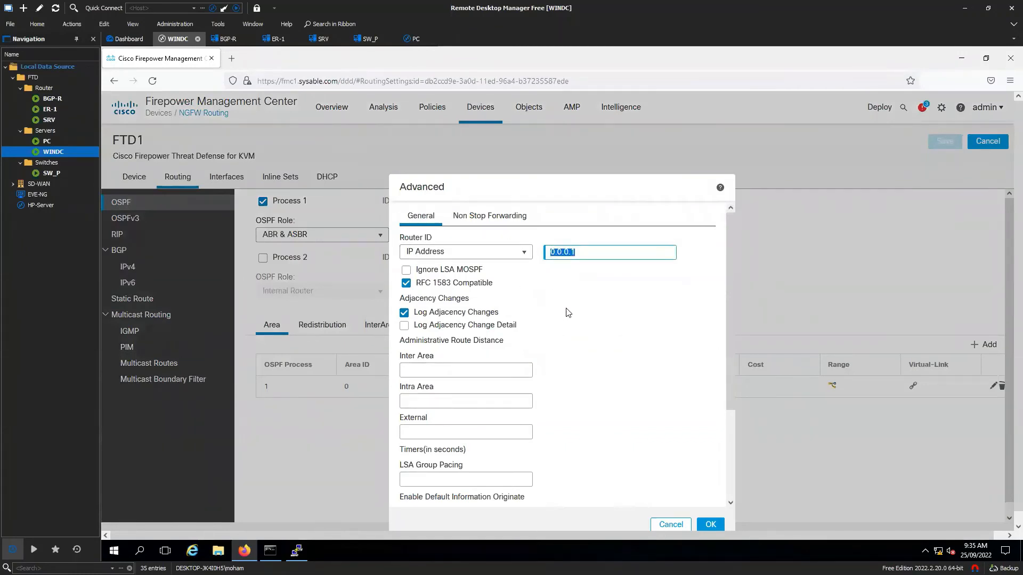
{"action": "scroll", "coordinate": [556, 285], "scroll_direction": "down", "scroll_amount": 5}
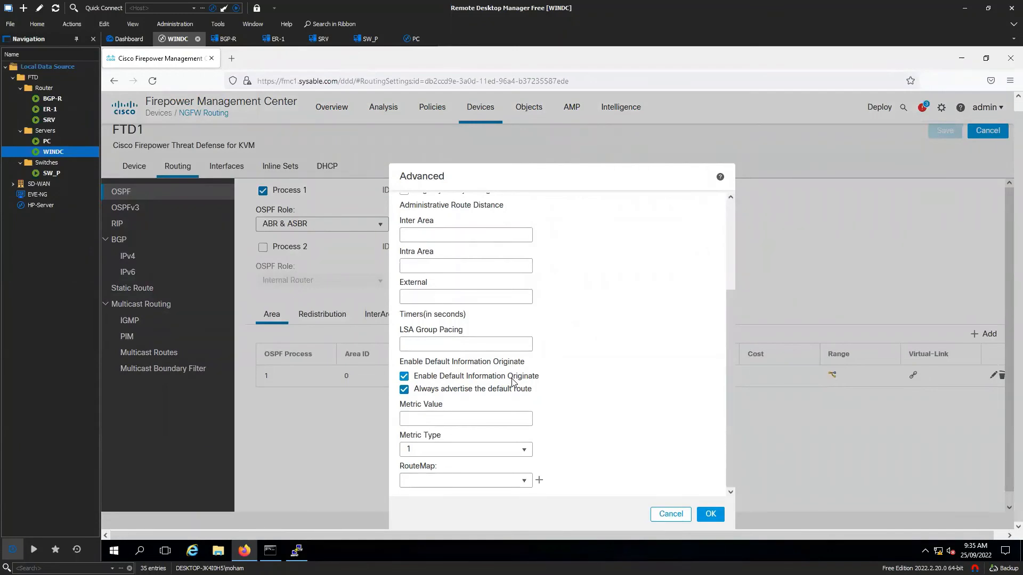
{"action": "left_click", "coordinate": [406, 376]}
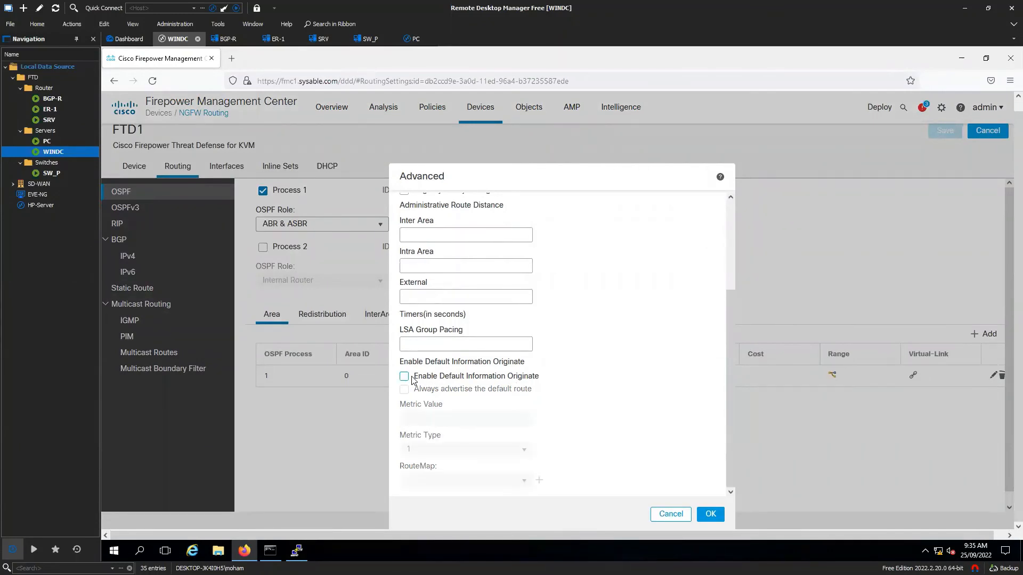
{"action": "left_click", "coordinate": [711, 514]}
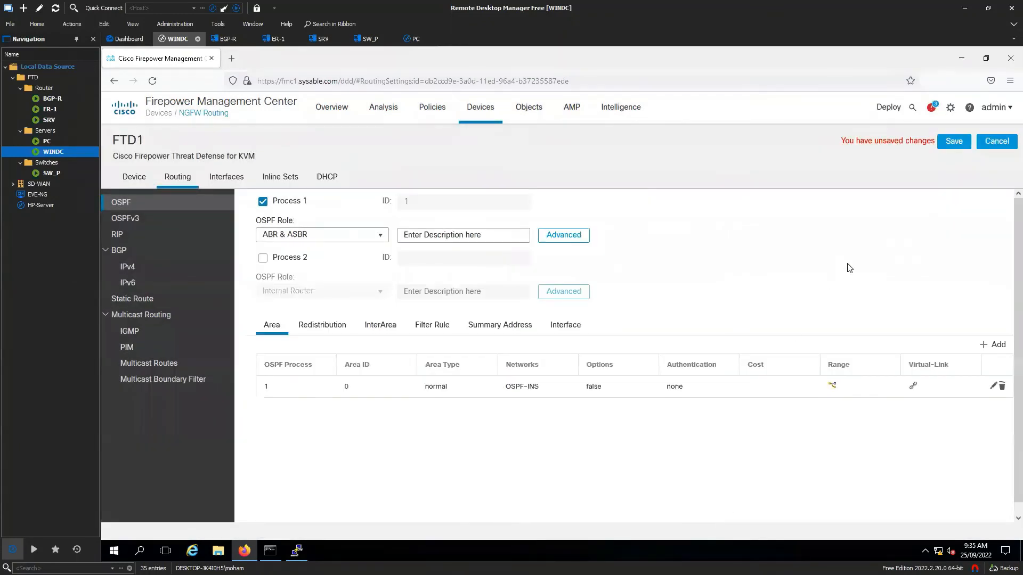
{"action": "left_click", "coordinate": [952, 144]}
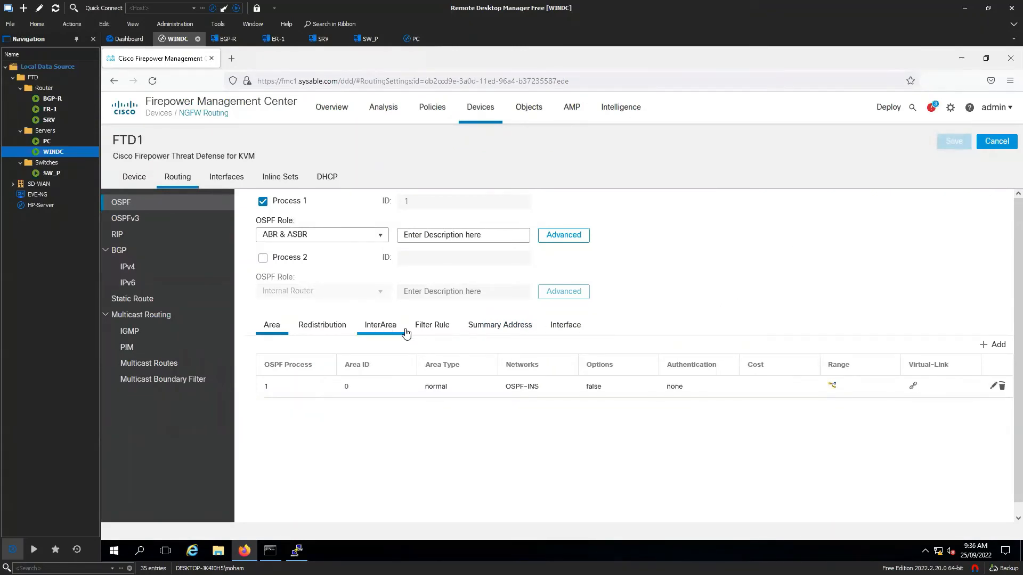
- Add an OSPF process 1 redistribution entry under FTD1's BGP IPv4 and save
{"action": "left_click", "coordinate": [337, 330]}
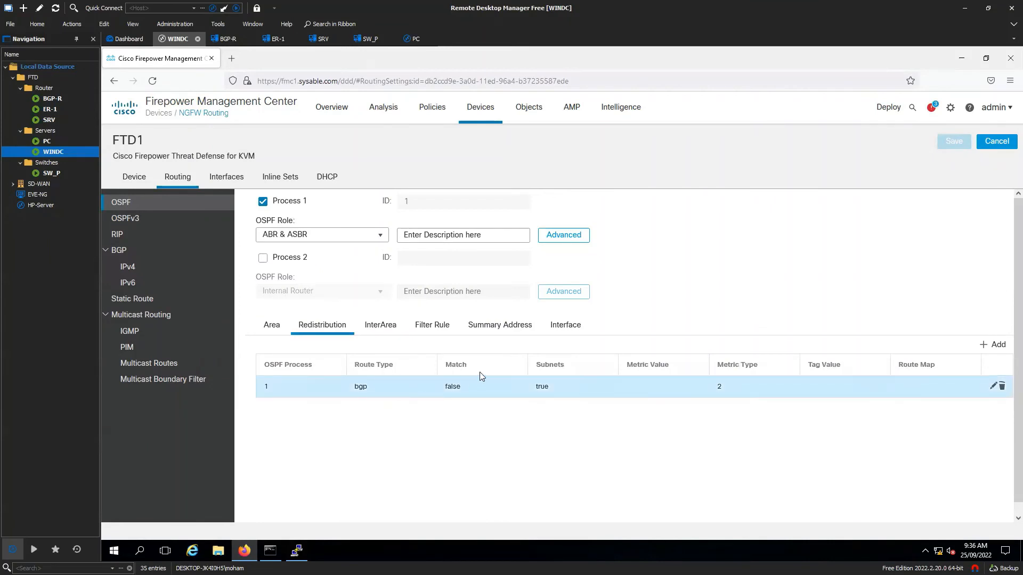
{"action": "left_click", "coordinate": [140, 255]}
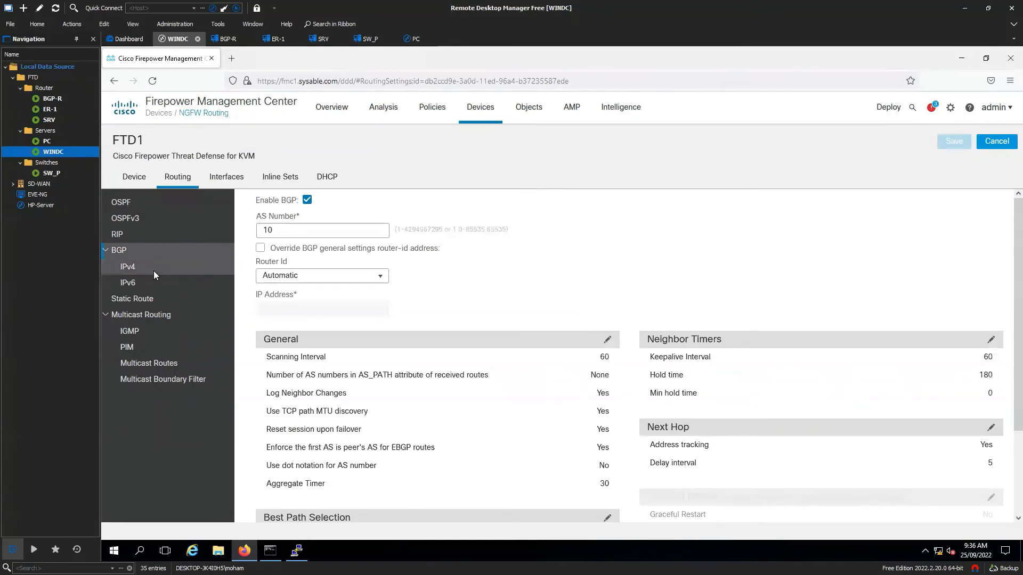
{"action": "left_click", "coordinate": [152, 273]}
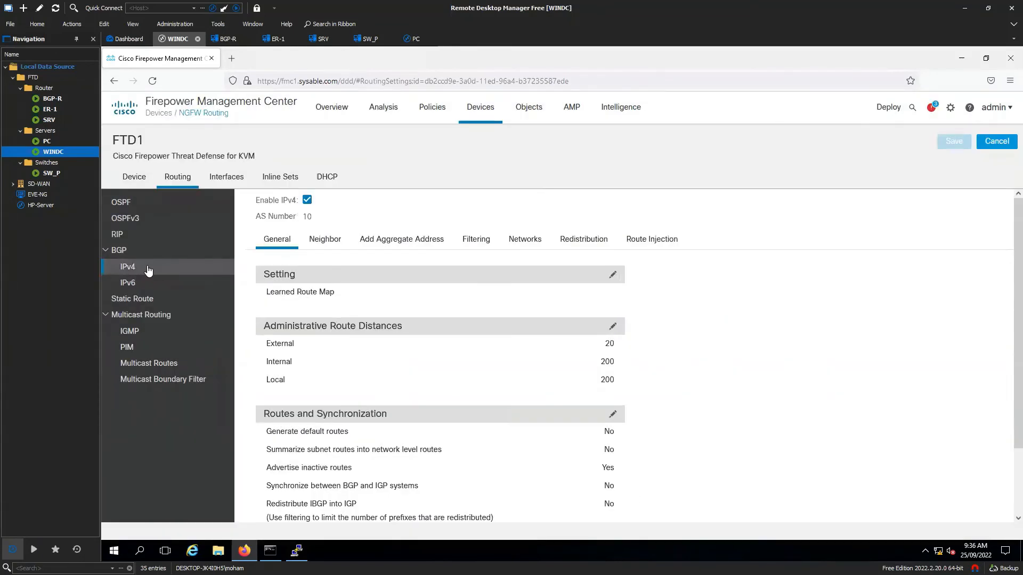
{"action": "left_click", "coordinate": [583, 241]}
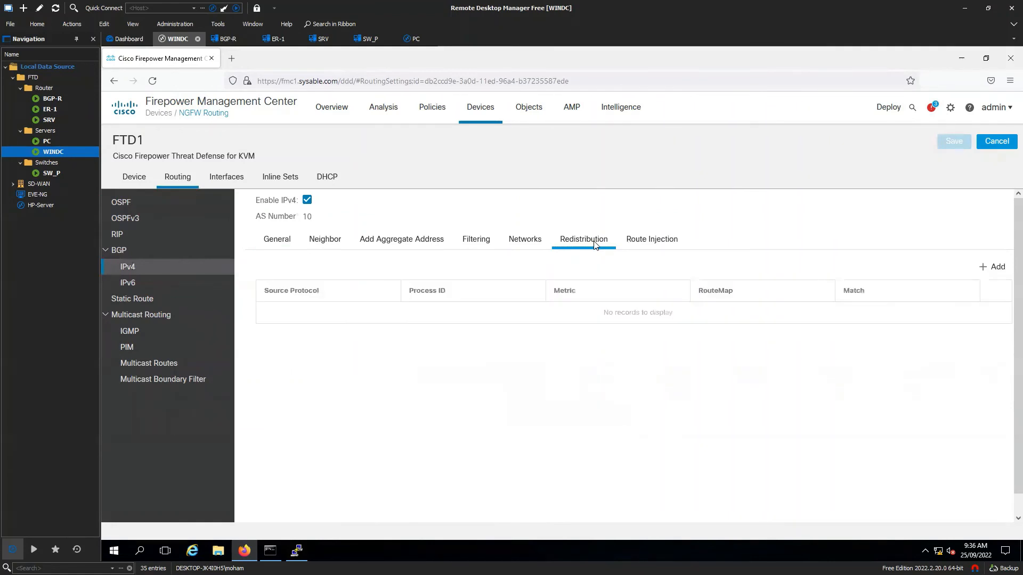
{"action": "left_click", "coordinate": [996, 267]}
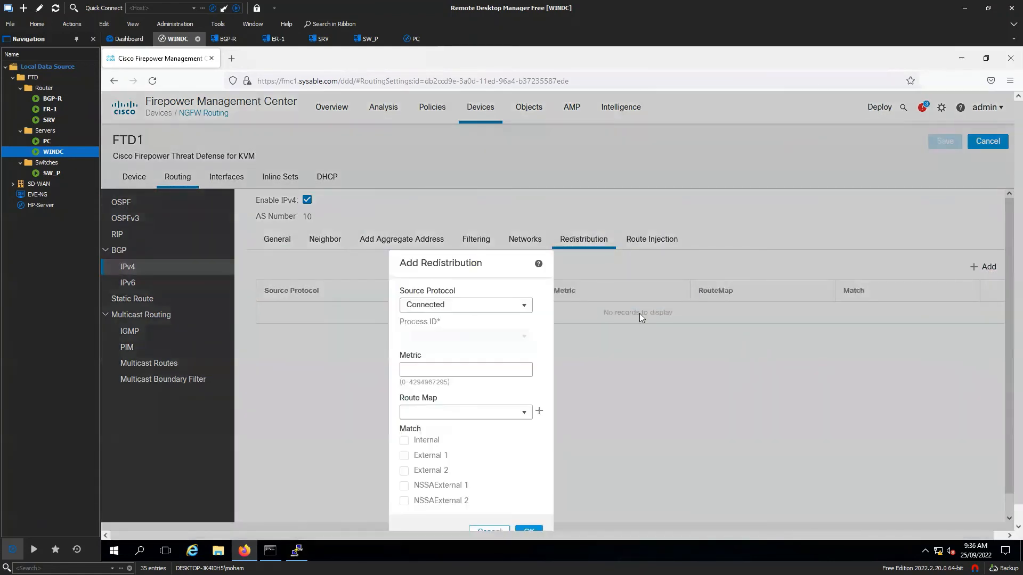
{"action": "left_click", "coordinate": [513, 308]}
{"action": "left_click", "coordinate": [458, 336]}
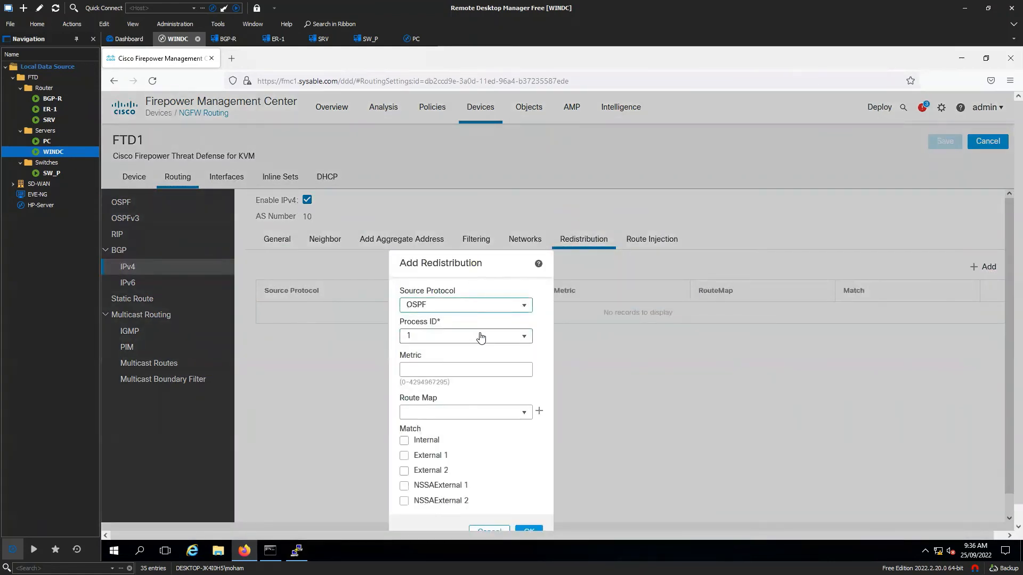
{"action": "scroll", "coordinate": [448, 324], "scroll_direction": "down", "scroll_amount": 1}
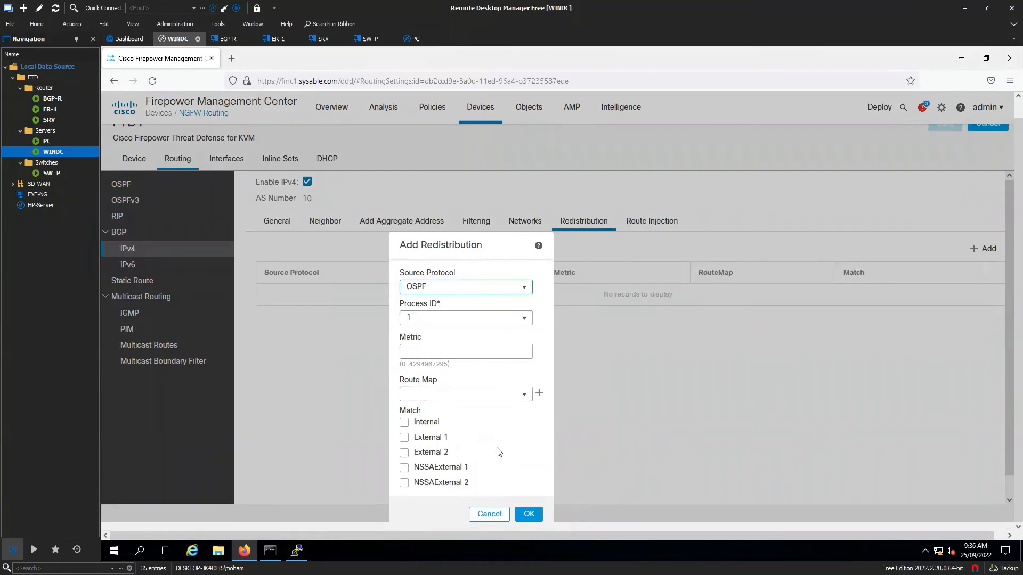
{"action": "left_click", "coordinate": [529, 514]}
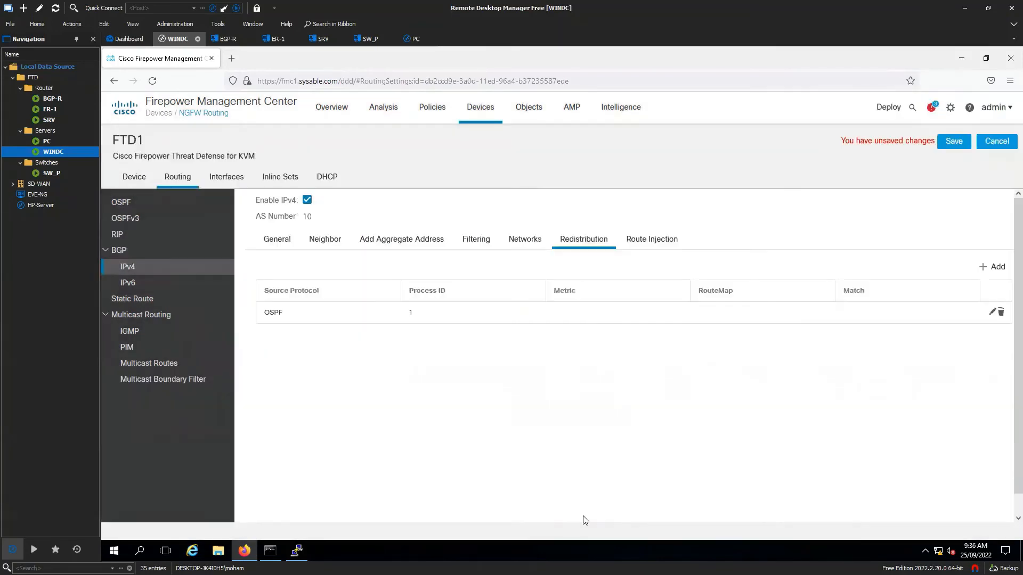
{"action": "left_click", "coordinate": [954, 141]}
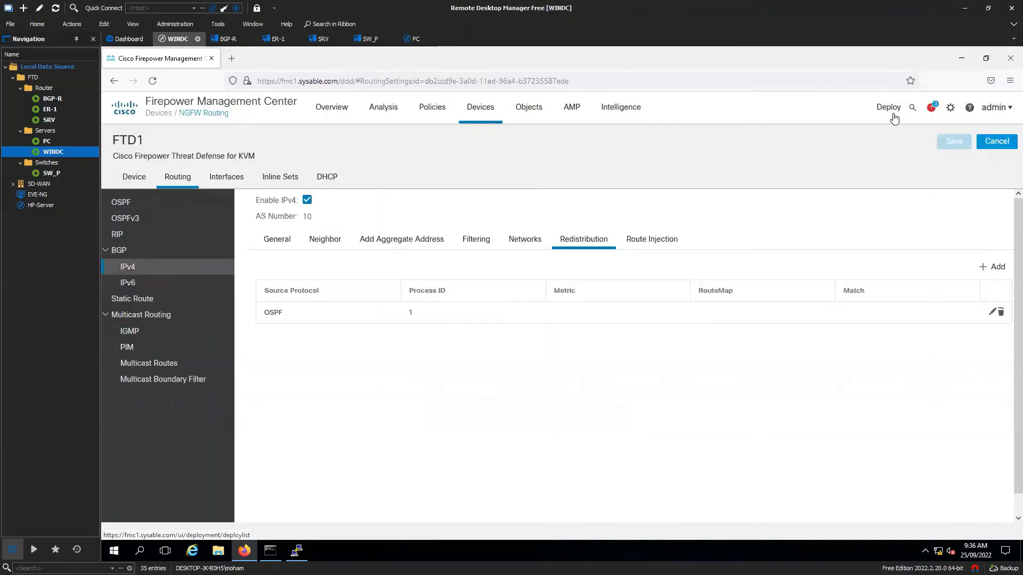
- Deploy FTD1's pending BGP and OSPF routing policies and confirm the status reads Completed
{"action": "left_click", "coordinate": [889, 110]}
{"action": "left_click", "coordinate": [901, 137]}
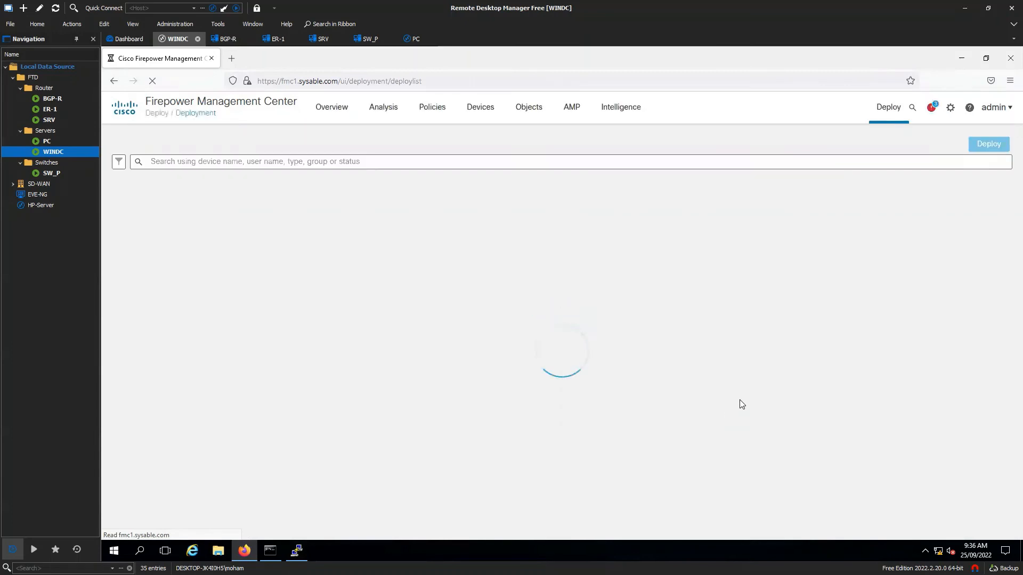
{"action": "left_click", "coordinate": [124, 197]}
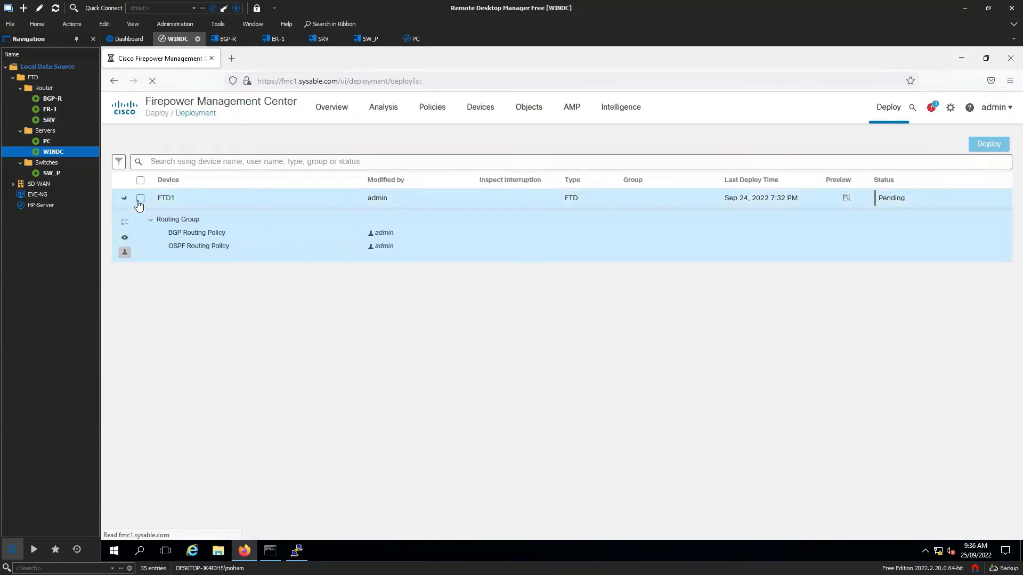
{"action": "left_click", "coordinate": [140, 199]}
{"action": "left_click", "coordinate": [983, 148]}
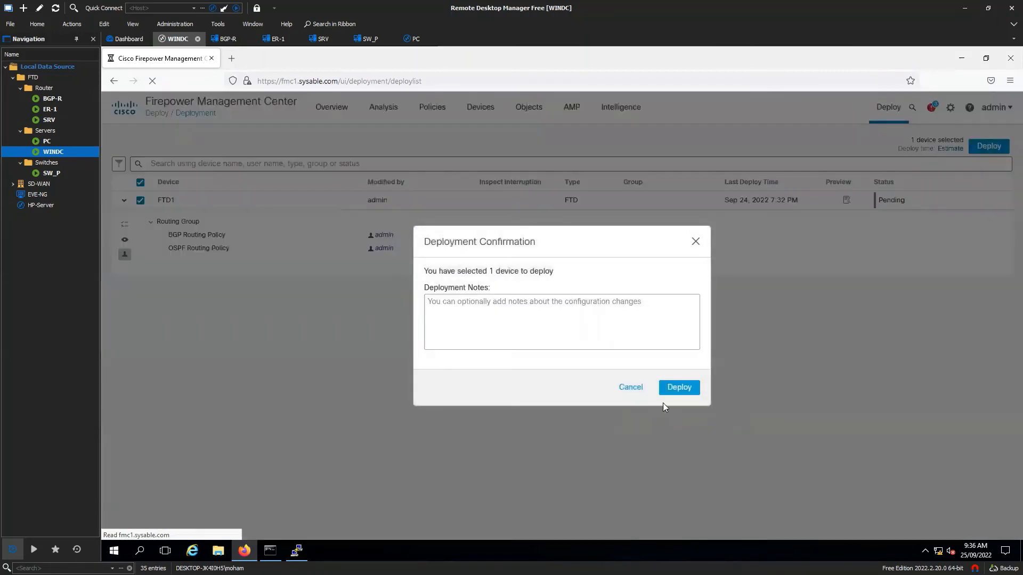
{"action": "left_click", "coordinate": [672, 389]}
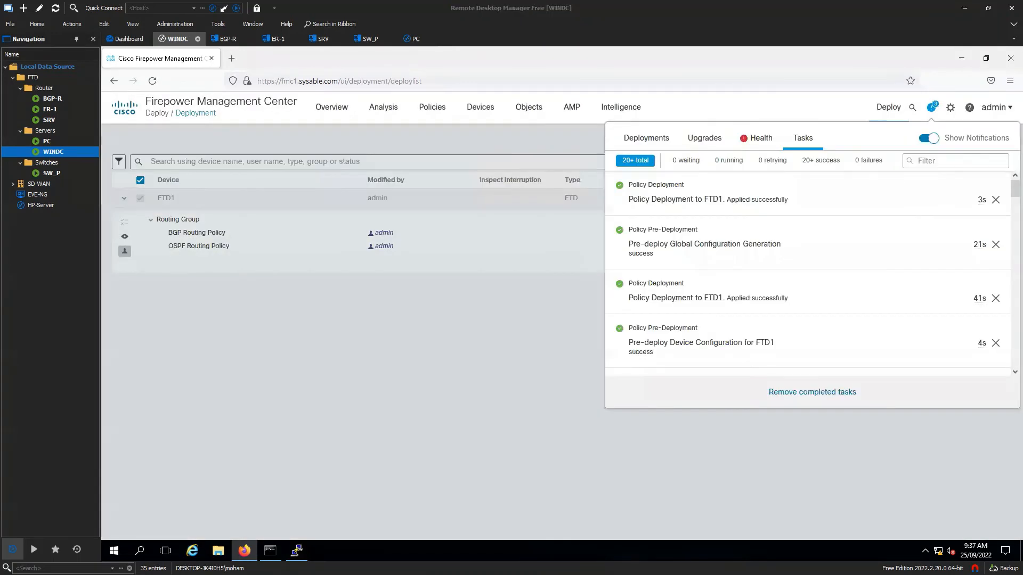
{"action": "left_click", "coordinate": [491, 355]}
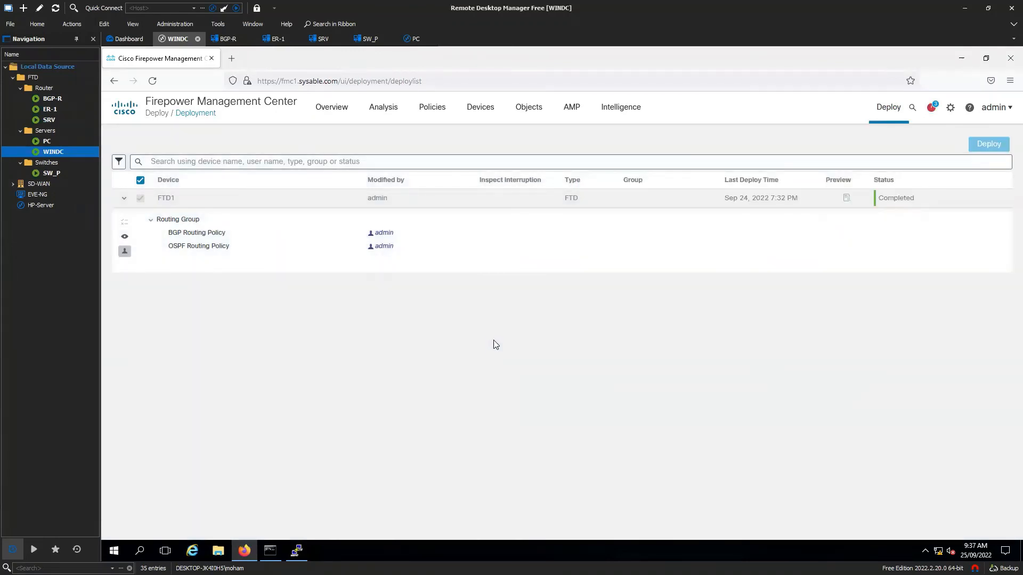
- Show ER-1's routing table and highlight the remaining O E2 10.10.10.0/24 route
{"action": "double_click", "coordinate": [50, 110]}
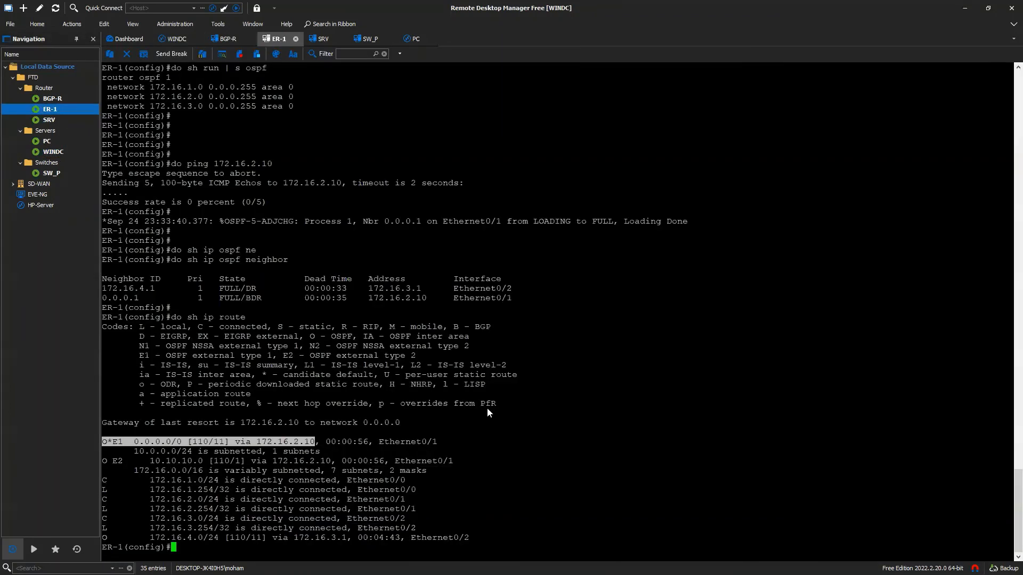
{"action": "key", "text": "Return"}
{"action": "type", "text": "do sh ip route"}
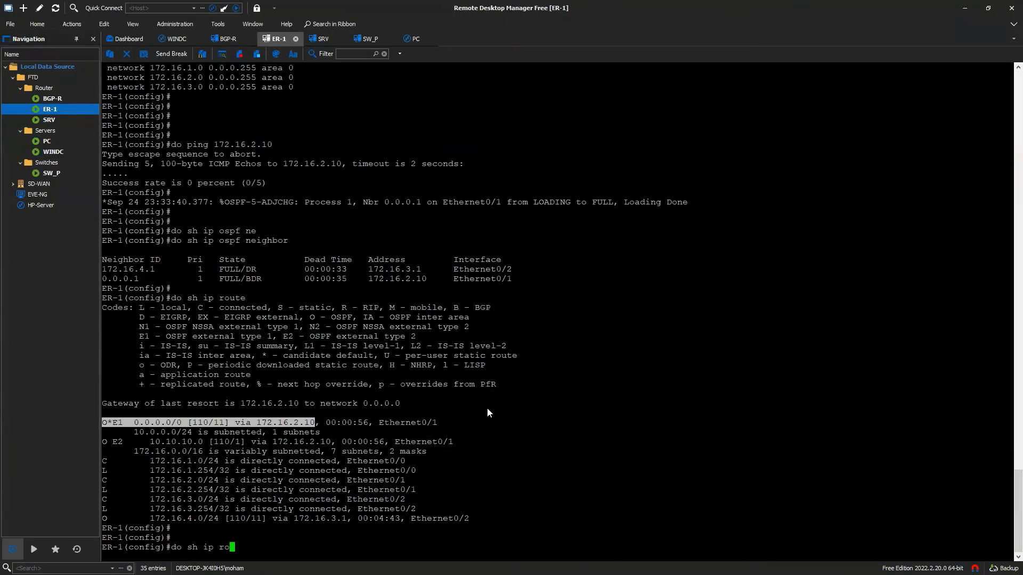
{"action": "key", "text": "Return"}
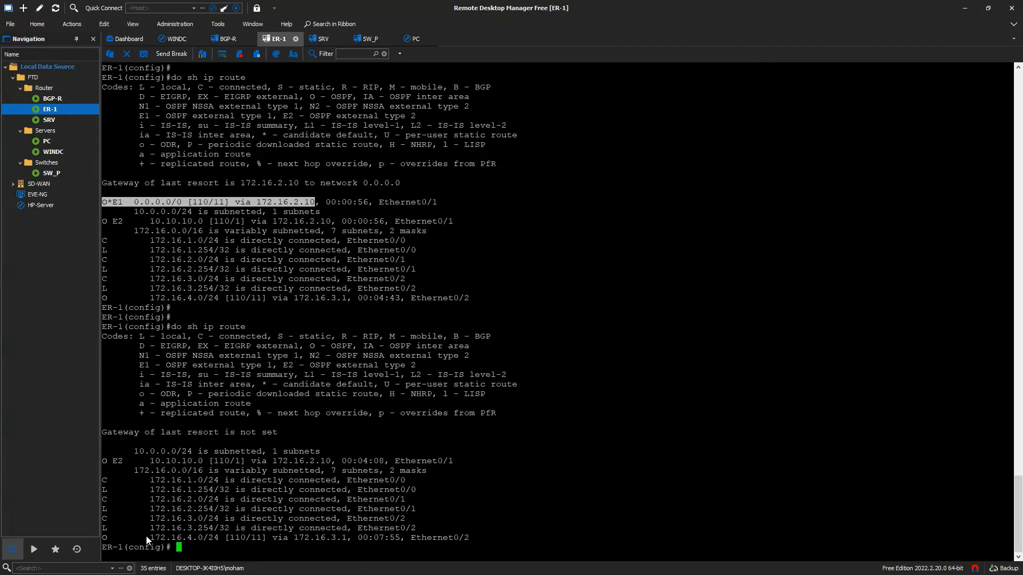
{"action": "left_click_drag", "start_coordinate": [144, 461], "coordinate": [254, 465]}
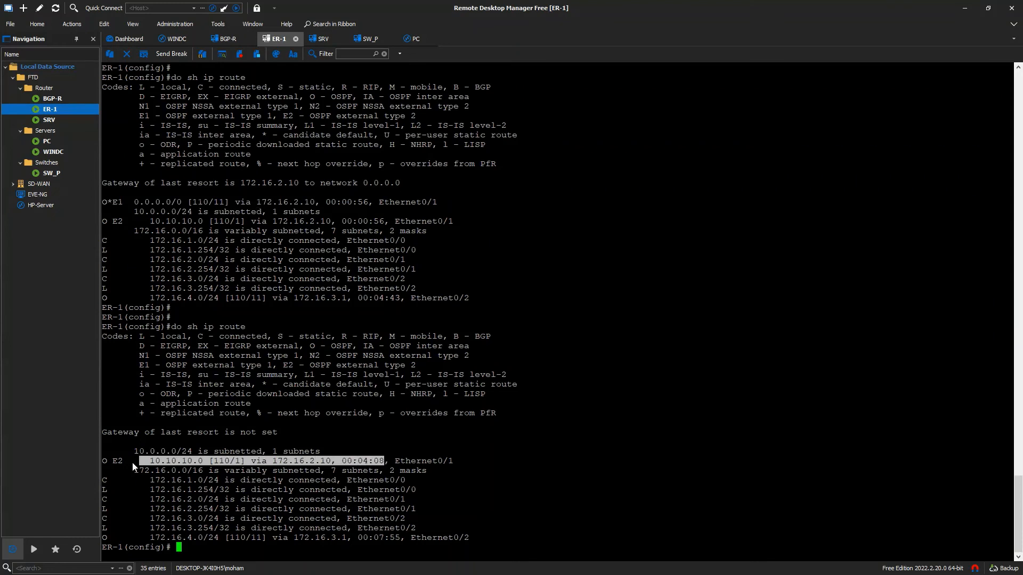
{"action": "left_click_drag", "start_coordinate": [133, 463], "coordinate": [107, 461]}
{"action": "left_click", "coordinate": [210, 543]}
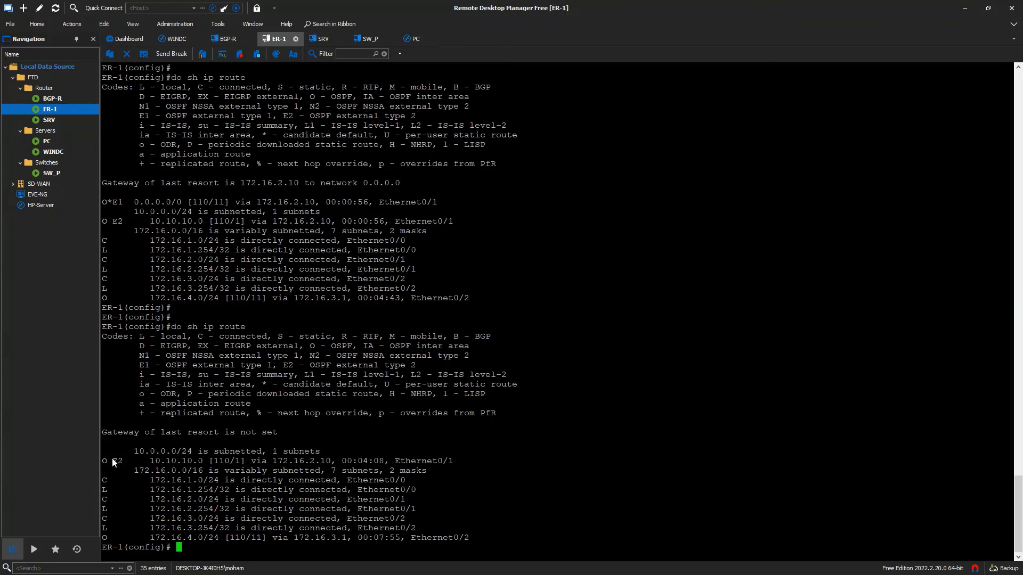
{"action": "left_click_drag", "start_coordinate": [109, 461], "coordinate": [356, 461]}
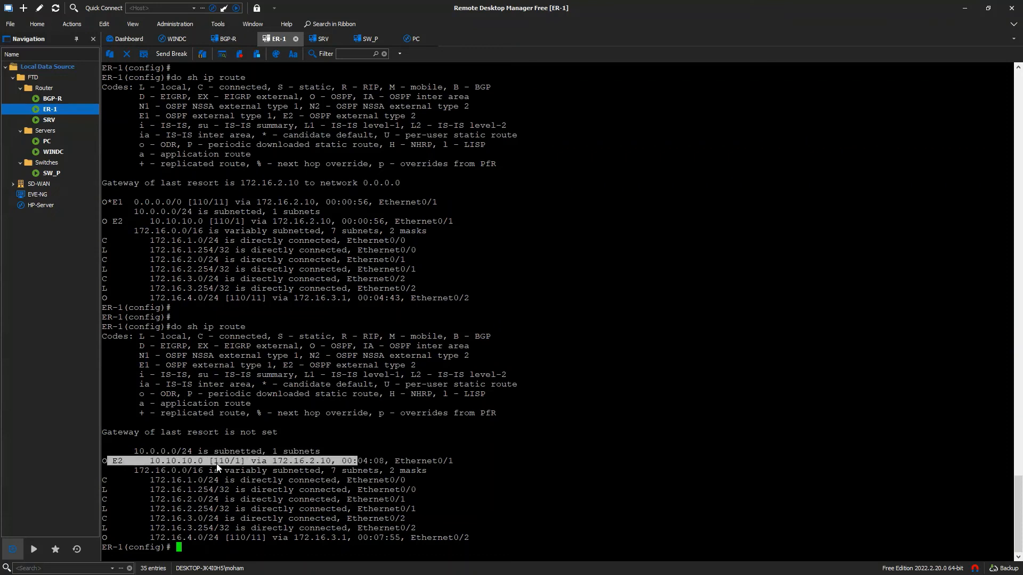
{"action": "left_click", "coordinate": [167, 471]}
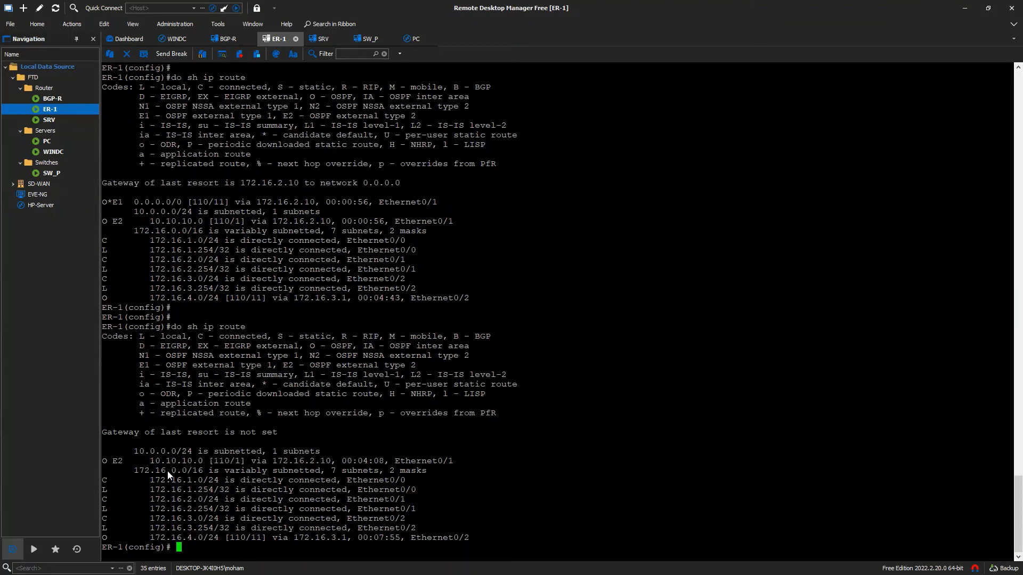
{"action": "left_click", "coordinate": [52, 98]}
- Show BGP-R's full routing table and highlight the four 172.16.x.0/24 BGP routes via 150.1.7.10
{"action": "type", "text": "do sh ip route"}
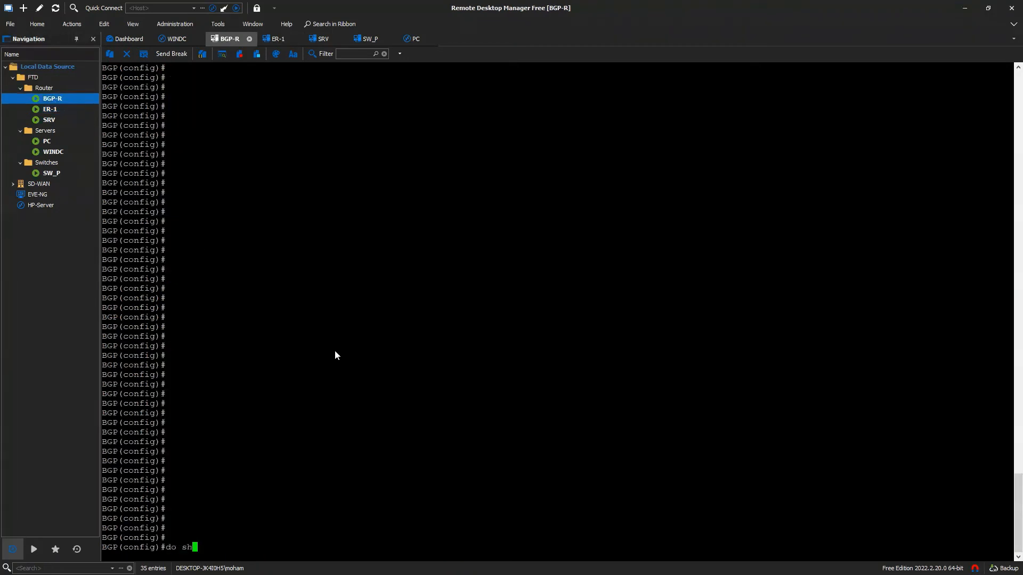
{"action": "key", "text": "Return"}
{"action": "key", "text": "space"}
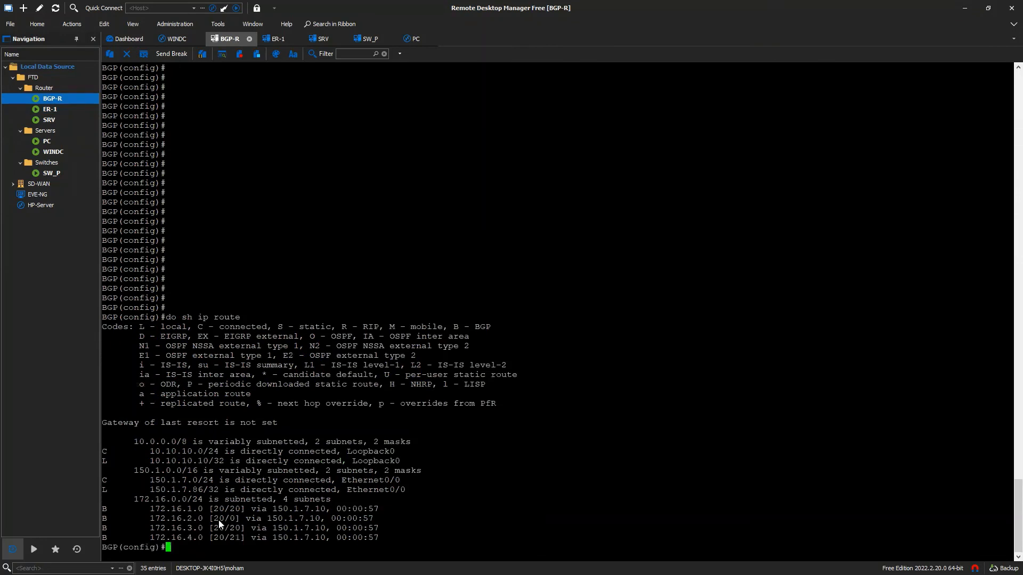
{"action": "left_click_drag", "start_coordinate": [145, 508], "coordinate": [204, 517]}
{"action": "left_click_drag", "start_coordinate": [155, 528], "coordinate": [198, 523]}
{"action": "left_click_drag", "start_coordinate": [155, 538], "coordinate": [178, 538]}
{"action": "left_click", "coordinate": [220, 542]}
{"action": "left_click_drag", "start_coordinate": [204, 537], "coordinate": [166, 512]}
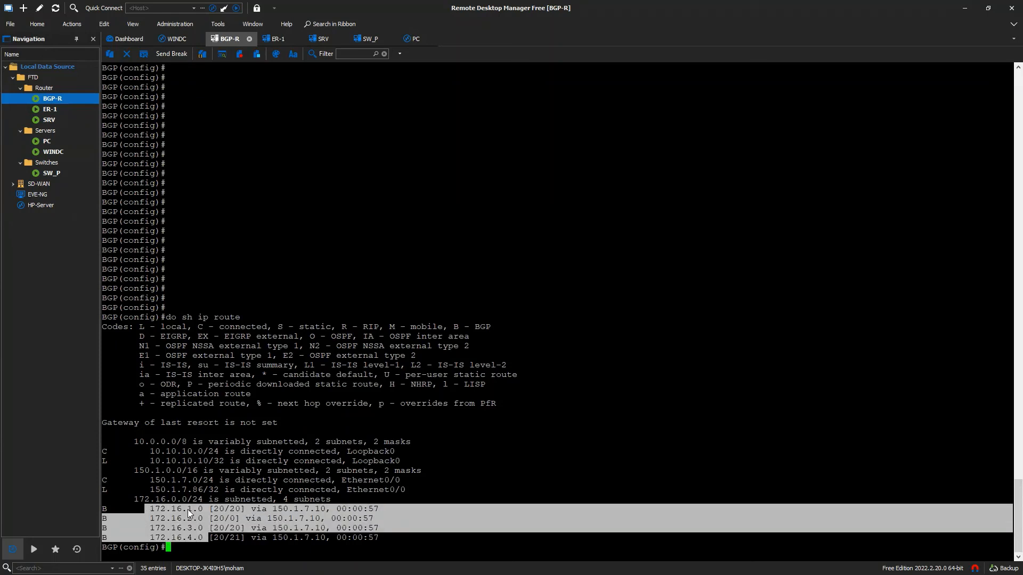
{"action": "left_click", "coordinate": [507, 425]}
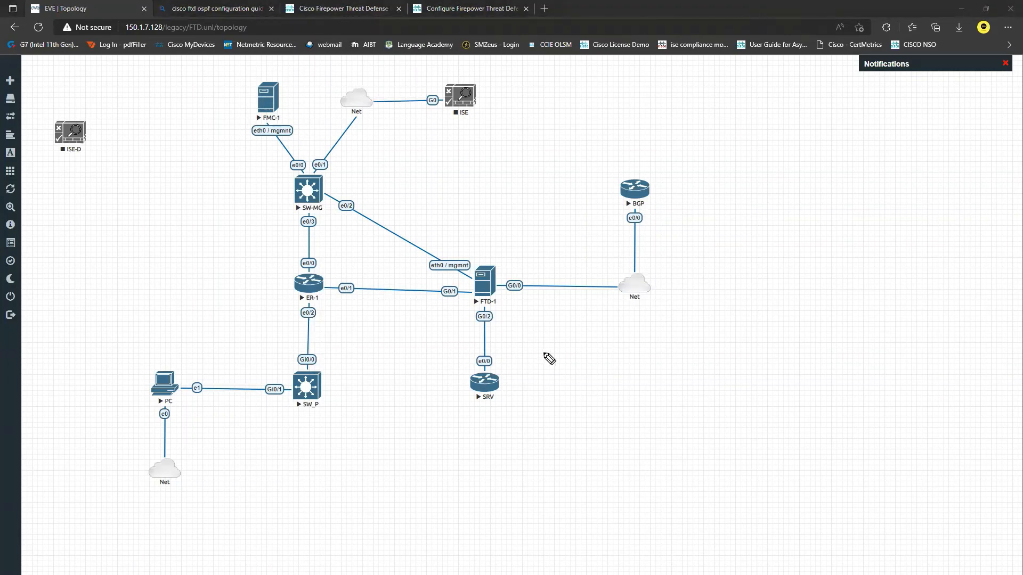
- Sketch route-flow arrows around FTD-1 on the EVE-NG topology, then erase them all
{"action": "mouse_move", "coordinate": [417, 284]}
{"action": "left_mouse_down"}
{"action": "mouse_move", "coordinate": [496, 261]}
{"action": "mouse_move", "coordinate": [517, 273]}
{"action": "mouse_move", "coordinate": [423, 272]}
{"action": "left_mouse_up"}
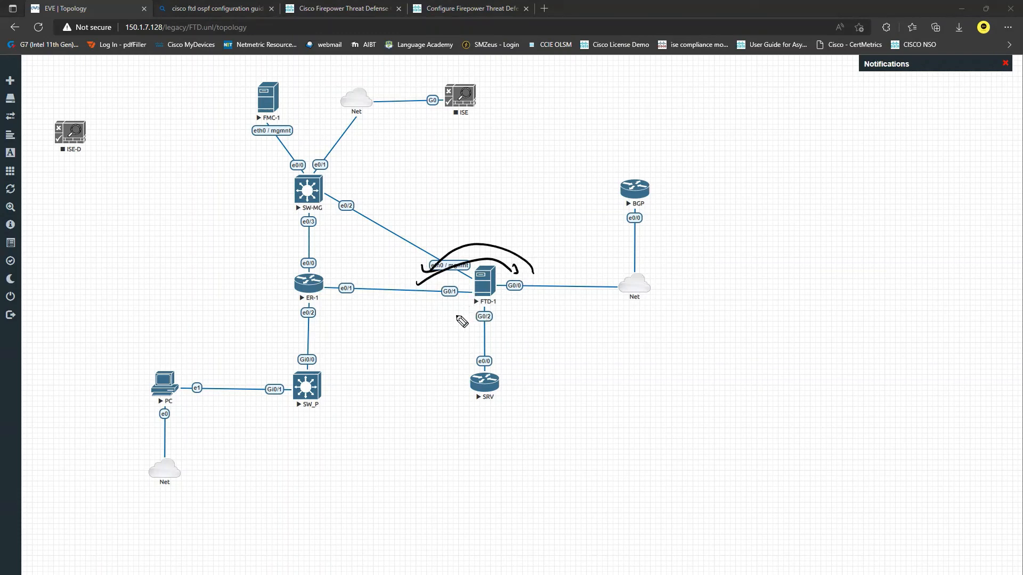
{"action": "mouse_move", "coordinate": [456, 311]}
{"action": "left_mouse_down"}
{"action": "mouse_move", "coordinate": [394, 308]}
{"action": "mouse_move", "coordinate": [373, 335]}
{"action": "mouse_move", "coordinate": [446, 341]}
{"action": "left_mouse_up"}
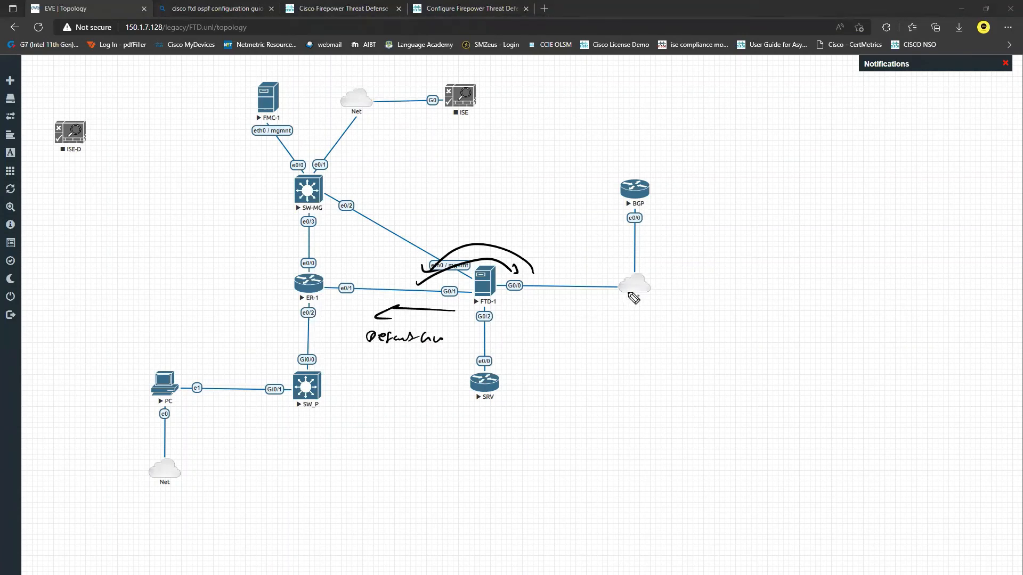
{"action": "left_click_drag", "start_coordinate": [617, 300], "coordinate": [532, 308]}
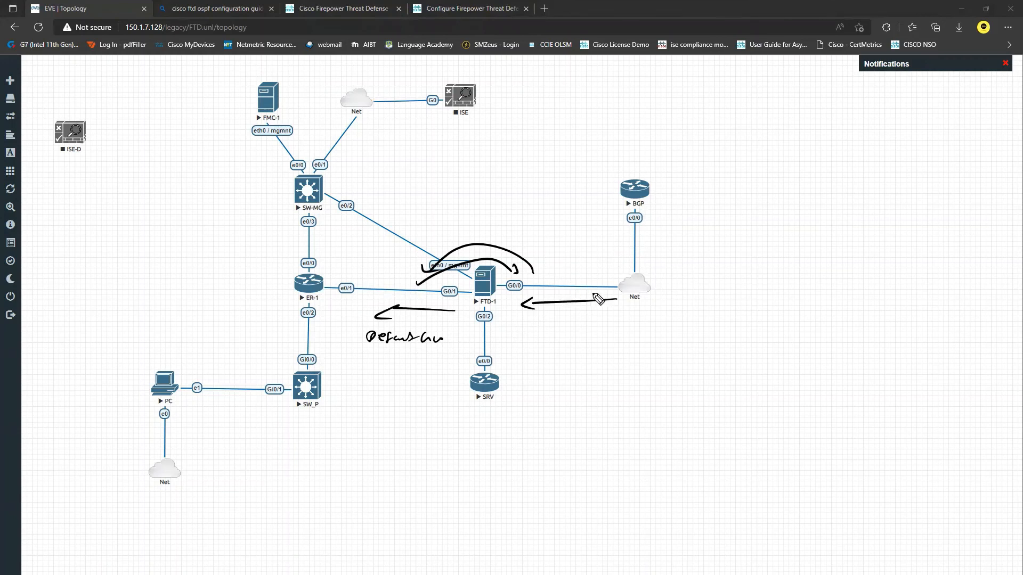
{"action": "left_click_drag", "start_coordinate": [573, 269], "coordinate": [591, 277]}
{"action": "left_click_drag", "start_coordinate": [590, 269], "coordinate": [574, 276]}
{"action": "left_click_drag", "start_coordinate": [406, 292], "coordinate": [380, 309]}
{"action": "left_click_drag", "start_coordinate": [426, 337], "coordinate": [418, 342]}
{"action": "key", "text": "Escape"}
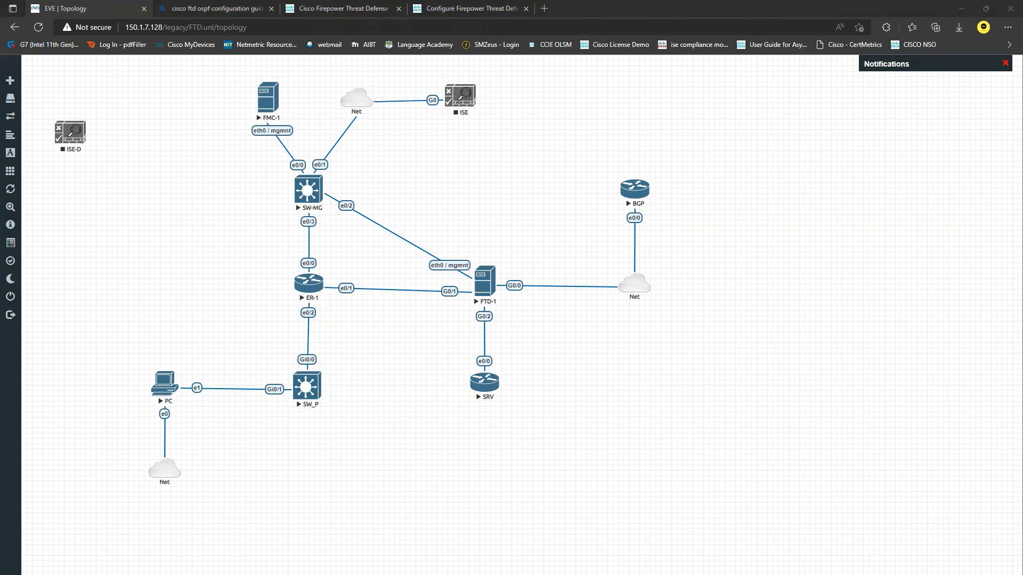
{"action": "key", "text": "alt+Tab"}
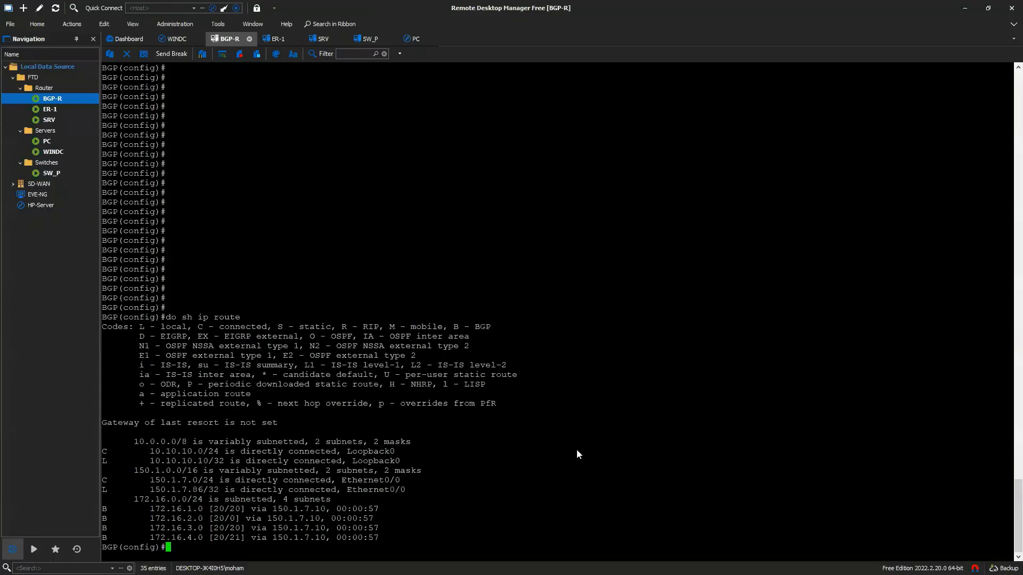
- On WINDC, open FTD1 from Device Management and go to its Routing settings
{"action": "double_click", "coordinate": [53, 152]}
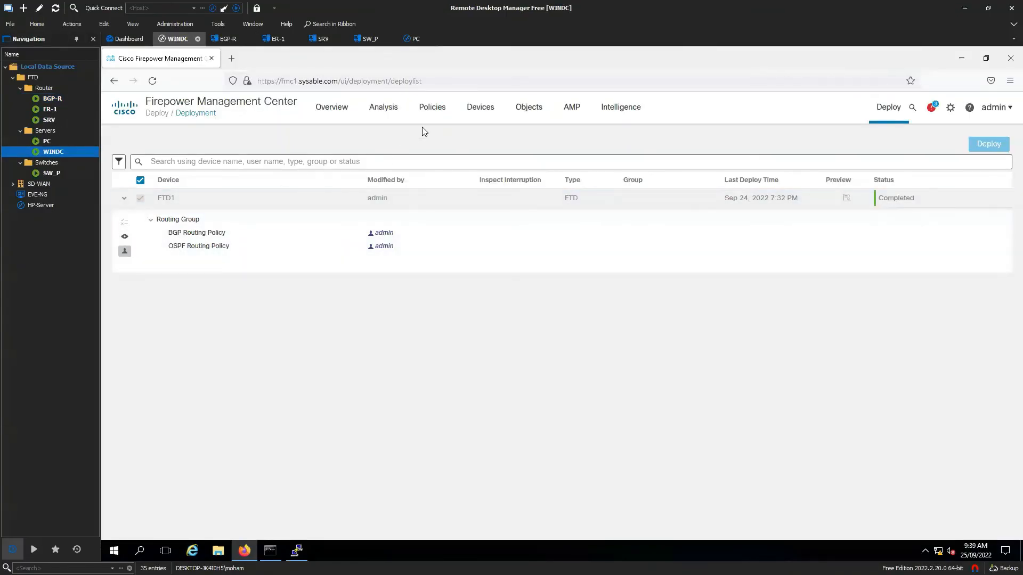
{"action": "mouse_move", "coordinate": [478, 113]}
{"action": "left_click", "coordinate": [497, 138]}
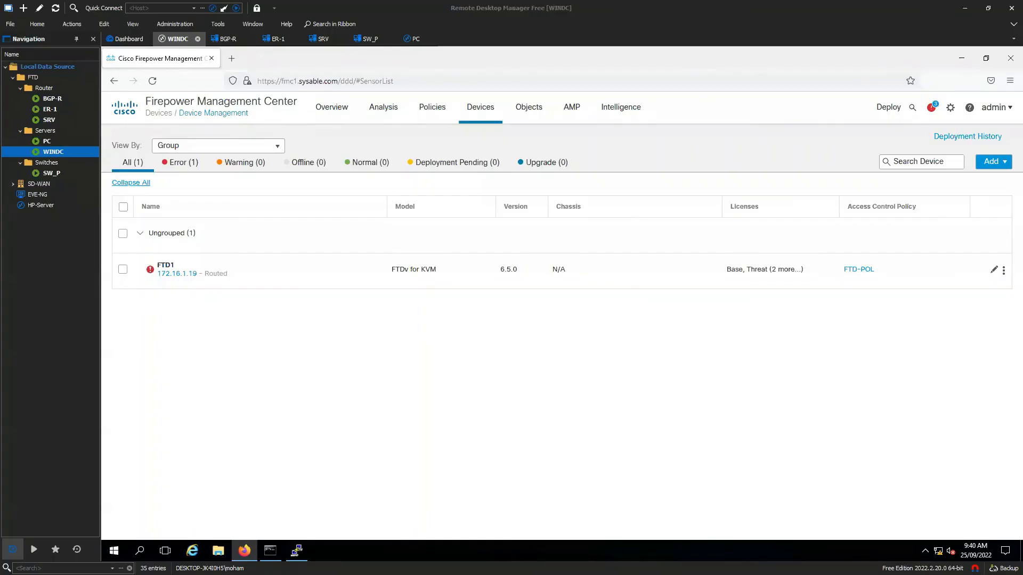
{"action": "left_click", "coordinate": [993, 270]}
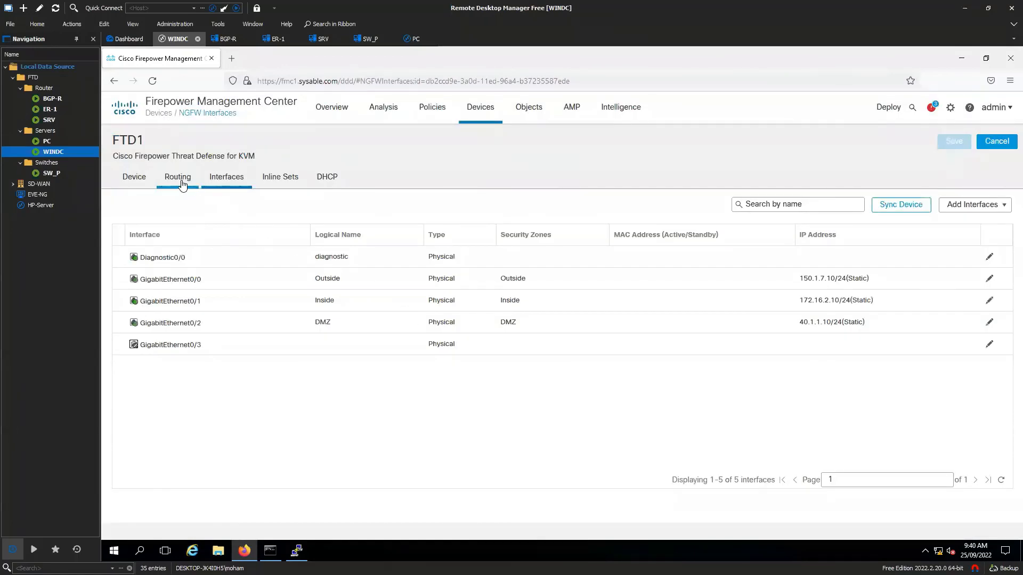
{"action": "left_click", "coordinate": [178, 180]}
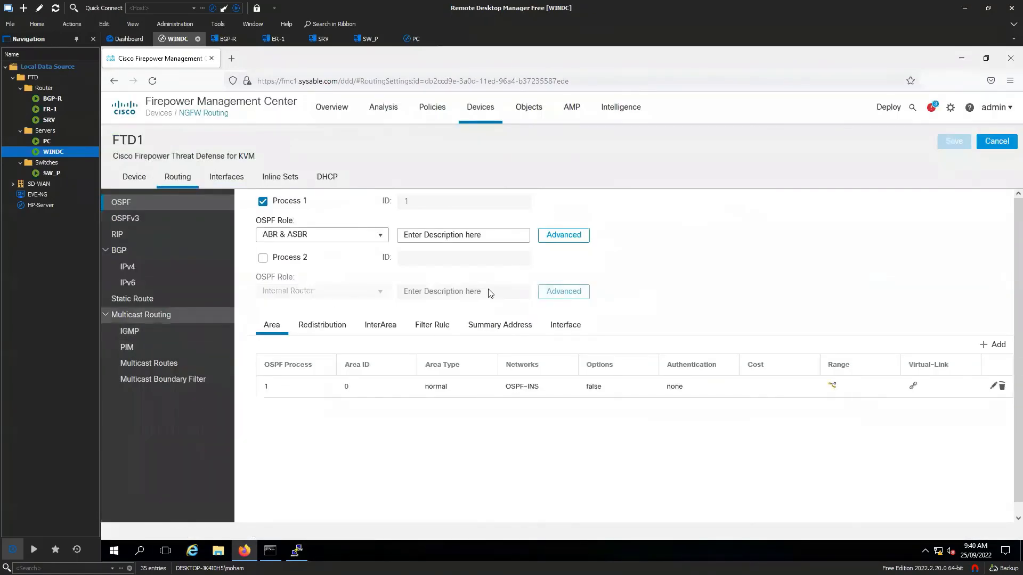
- Re-enable Default Information Originate with Always in OSPF process 1's advanced settings
{"action": "left_click", "coordinate": [561, 237]}
{"action": "scroll", "coordinate": [445, 390], "scroll_direction": "down", "scroll_amount": 3}
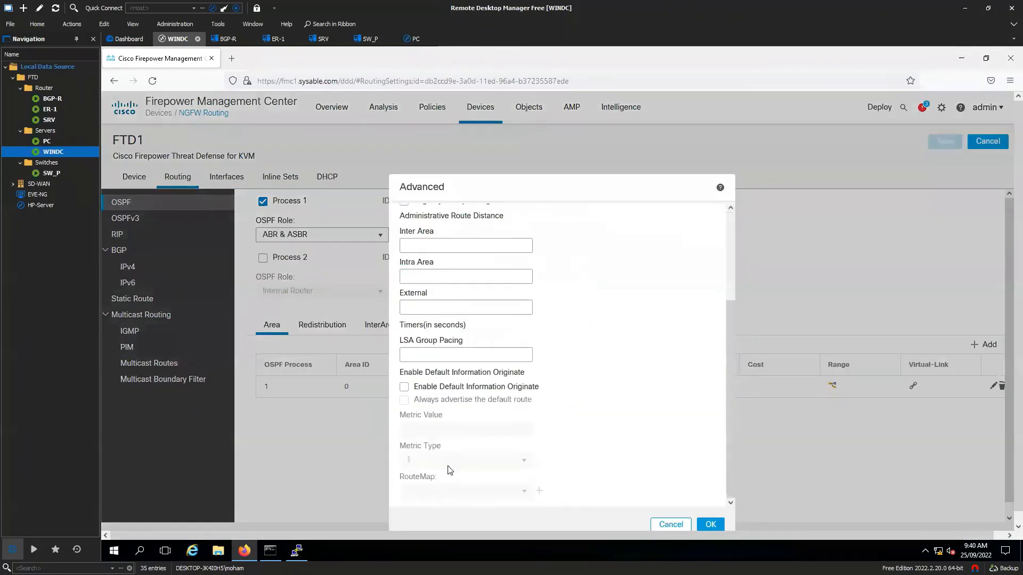
{"action": "left_click", "coordinate": [404, 387]}
{"action": "left_click", "coordinate": [436, 401]}
{"action": "scroll", "coordinate": [589, 389], "scroll_direction": "up", "scroll_amount": 5}
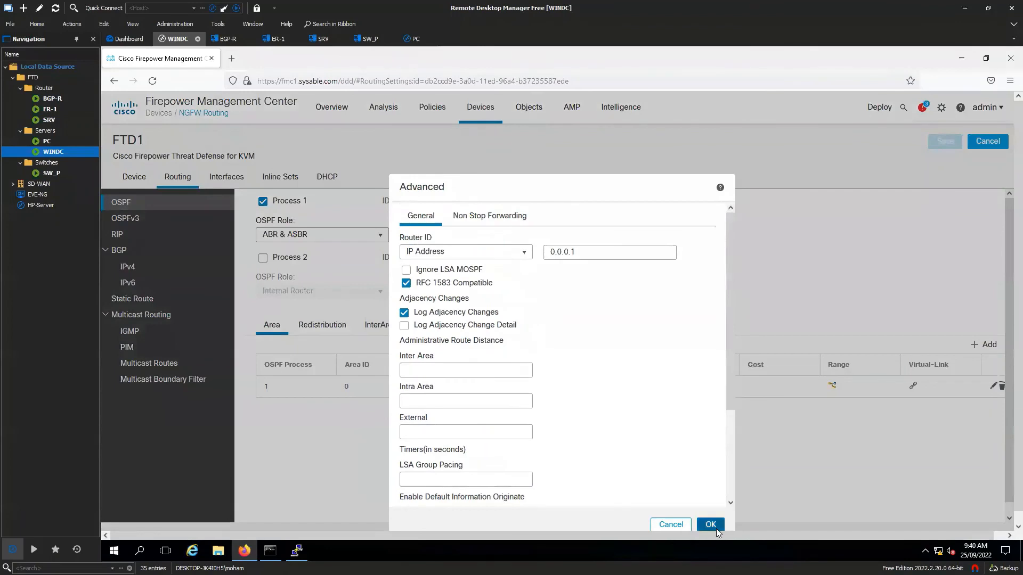
{"action": "left_click", "coordinate": [710, 524]}
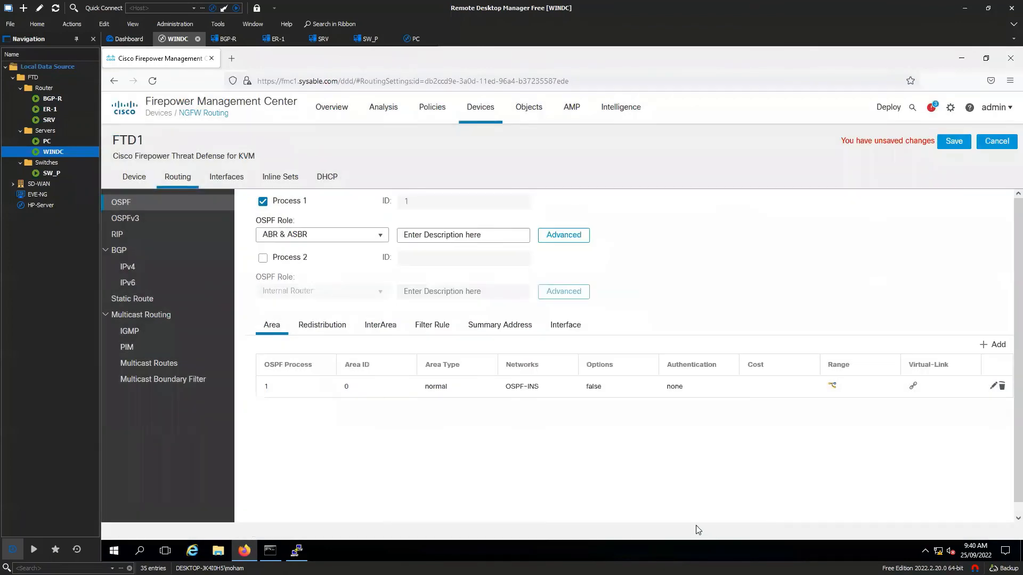
- Delete the bgp redistribution entry from FTD1's OSPF and save
{"action": "left_click", "coordinate": [322, 326]}
{"action": "left_click", "coordinate": [1002, 387]}
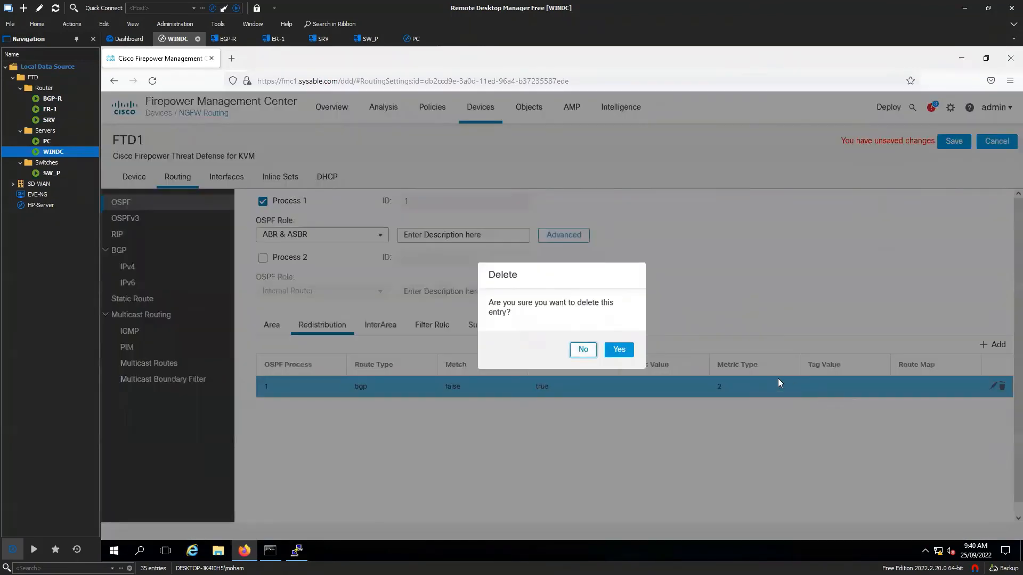
{"action": "left_click", "coordinate": [619, 349]}
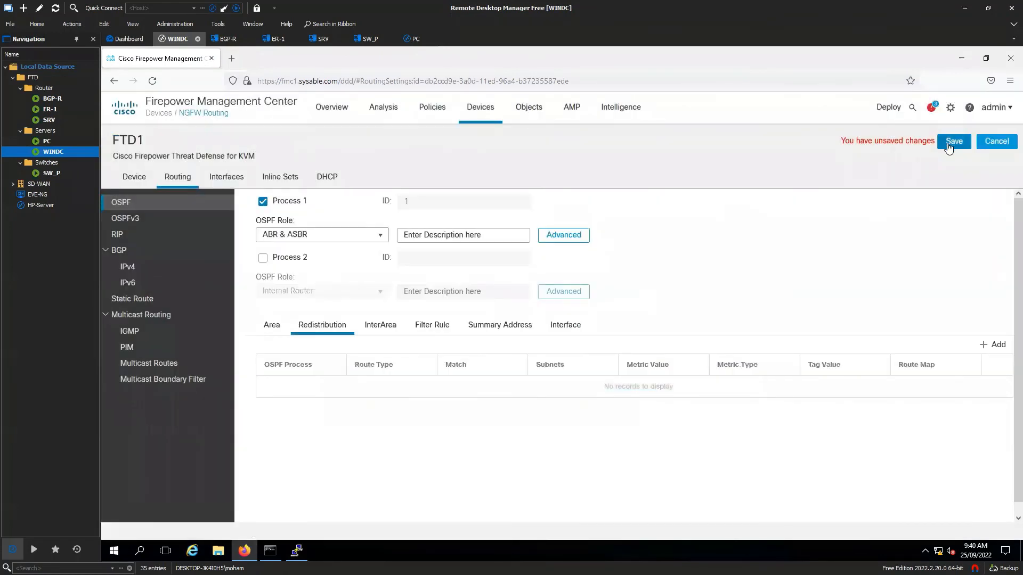
{"action": "left_click", "coordinate": [953, 142]}
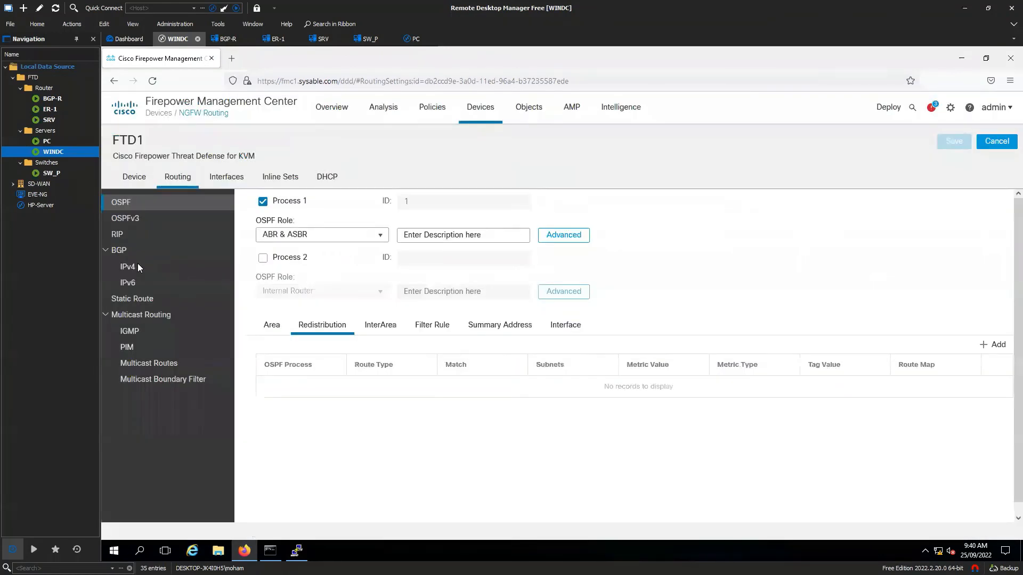
- Delete the OSPF redistribution entry from FTD1's BGP IPv4 and save
{"action": "left_click", "coordinate": [133, 266]}
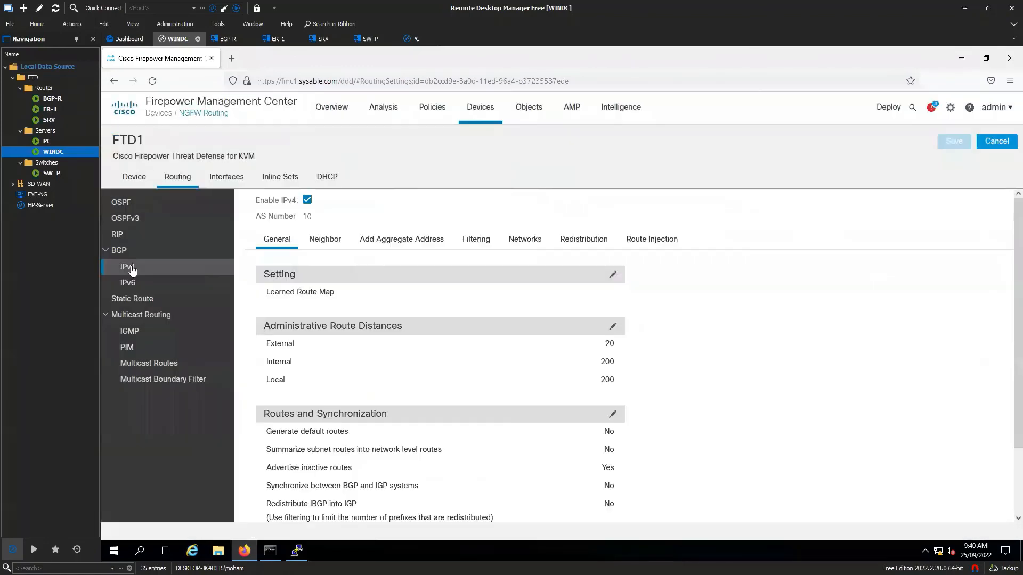
{"action": "left_click", "coordinate": [582, 243]}
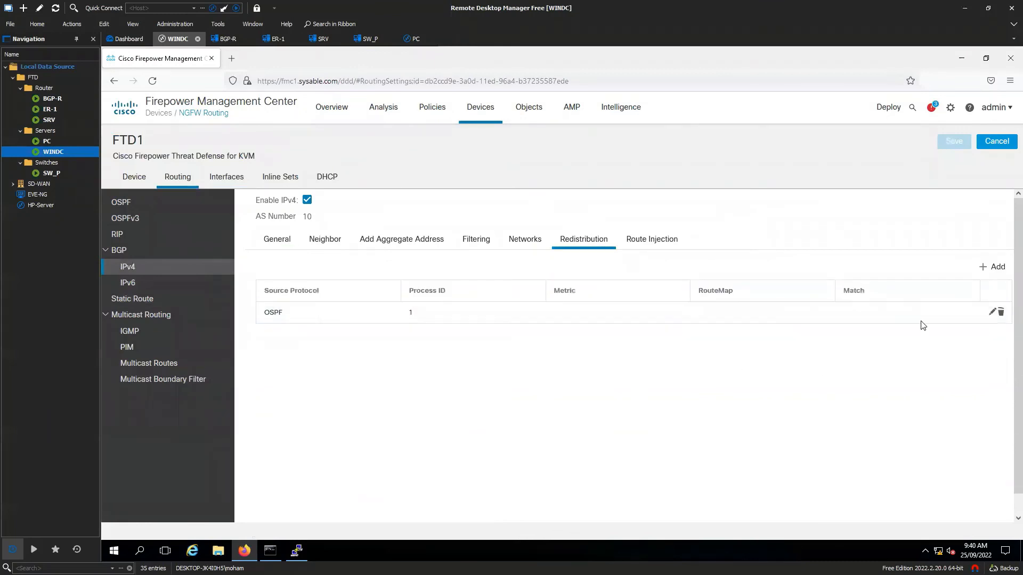
{"action": "left_click", "coordinate": [1001, 312]}
{"action": "left_click", "coordinate": [619, 344]}
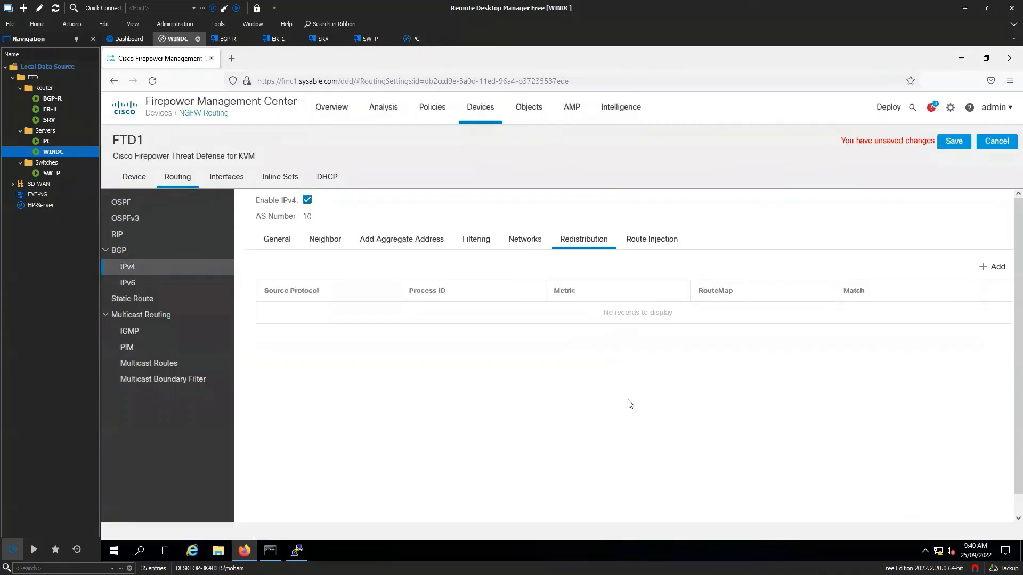
{"action": "left_click", "coordinate": [954, 142]}
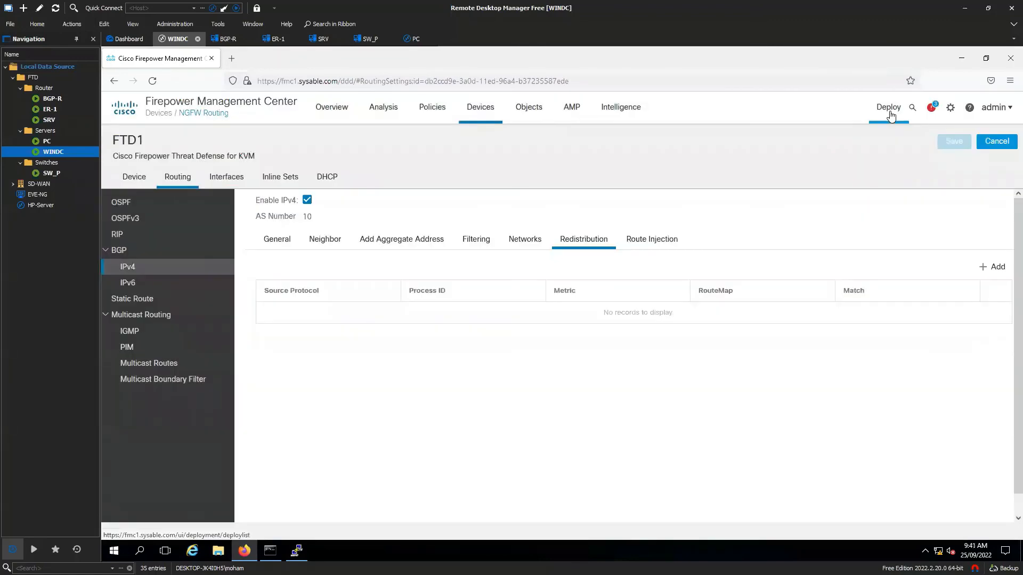
- Select FTD1 on the Deployment page and deploy its pending BGP and OSPF changes
{"action": "left_click", "coordinate": [888, 109]}
{"action": "left_click", "coordinate": [900, 139]}
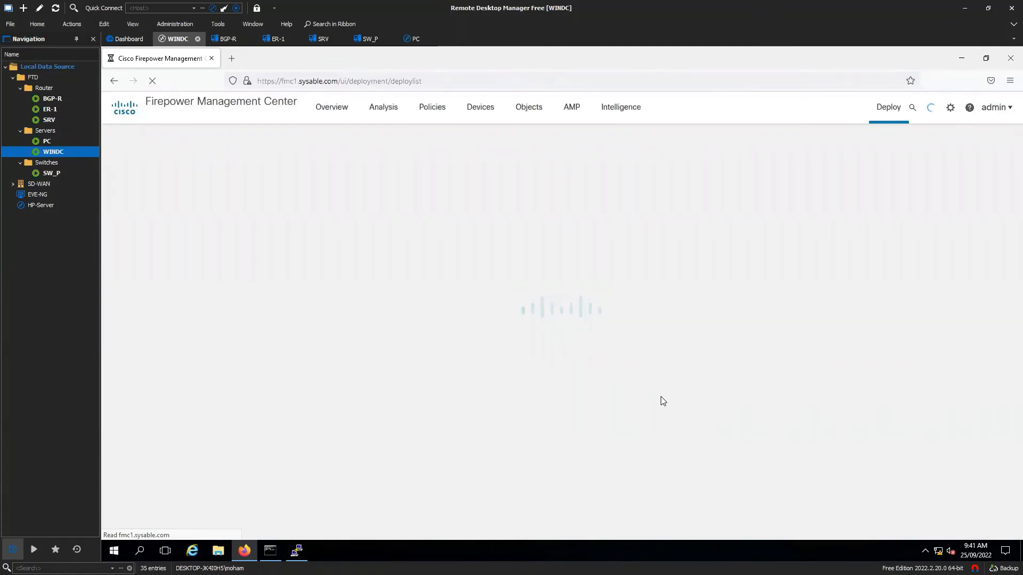
{"action": "left_click", "coordinate": [124, 201]}
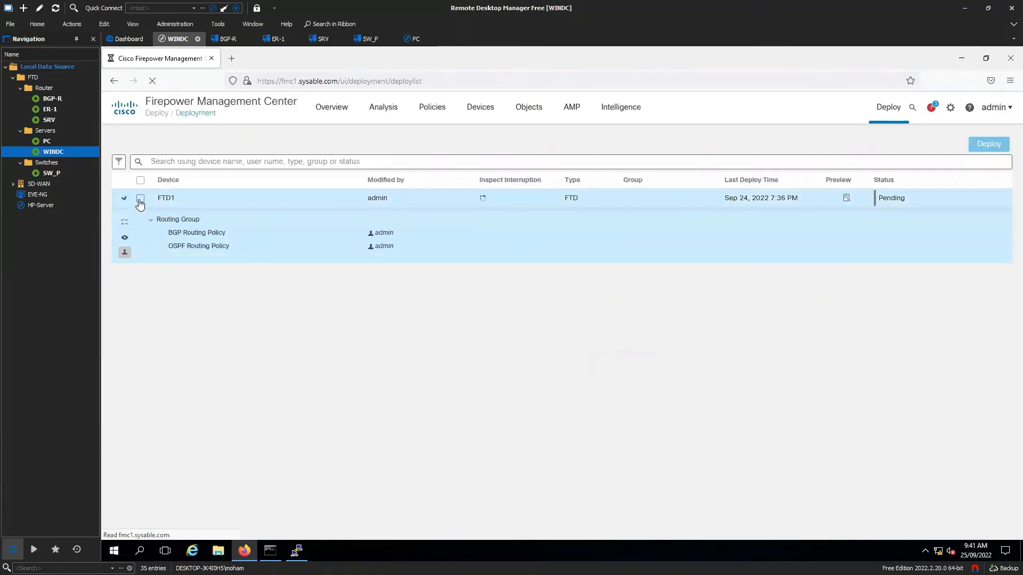
{"action": "left_click", "coordinate": [141, 200]}
{"action": "left_click", "coordinate": [982, 158]}
{"action": "left_click", "coordinate": [682, 389]}
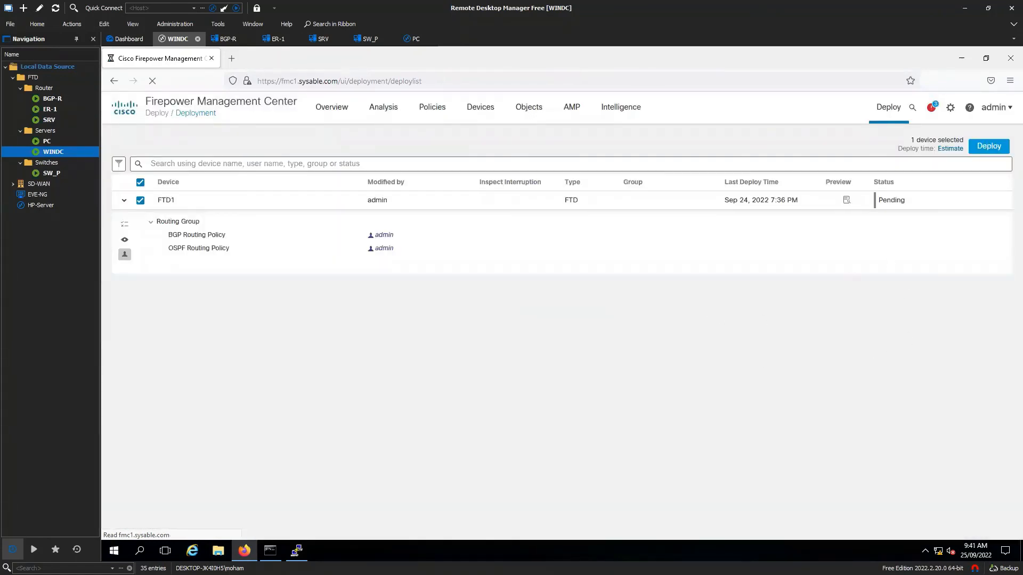
{"action": "key", "text": "alt+Tab"}
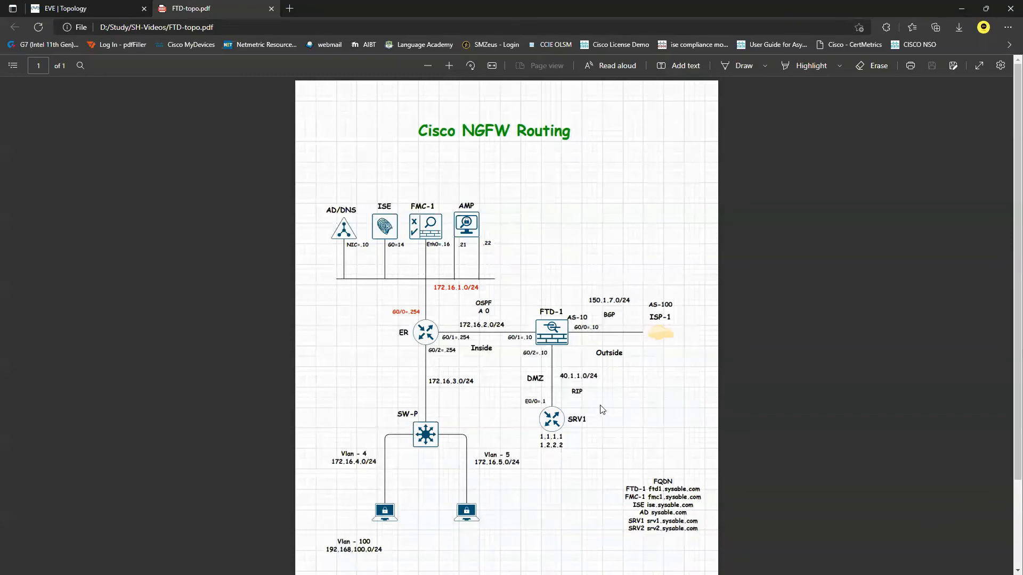
- Sketch blue arrows on the topology PDF from the Outside link through FTD-1 toward ER
{"action": "key", "text": "alt+d"}
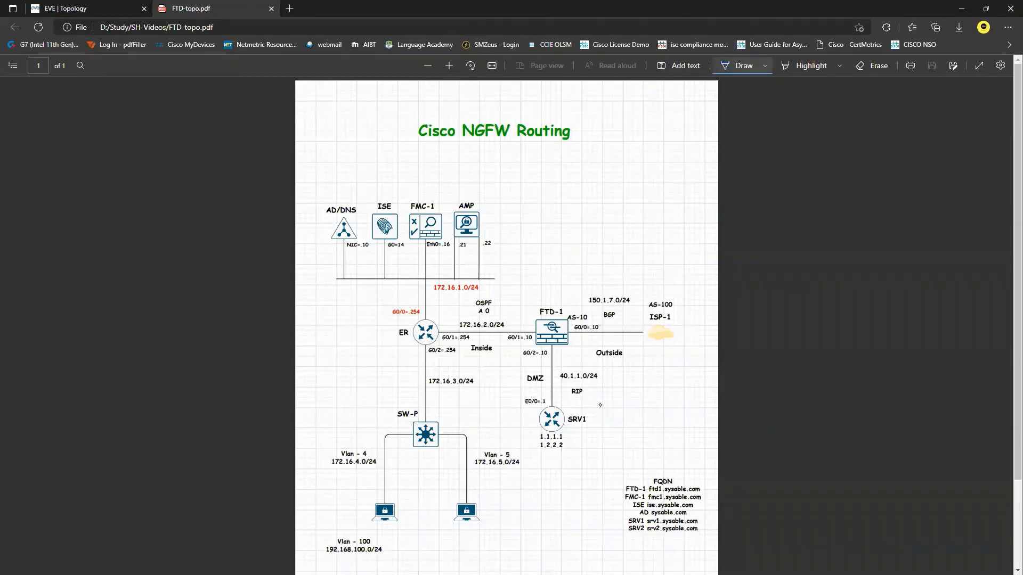
{"action": "left_click_drag", "start_coordinate": [586, 347], "coordinate": [586, 356]}
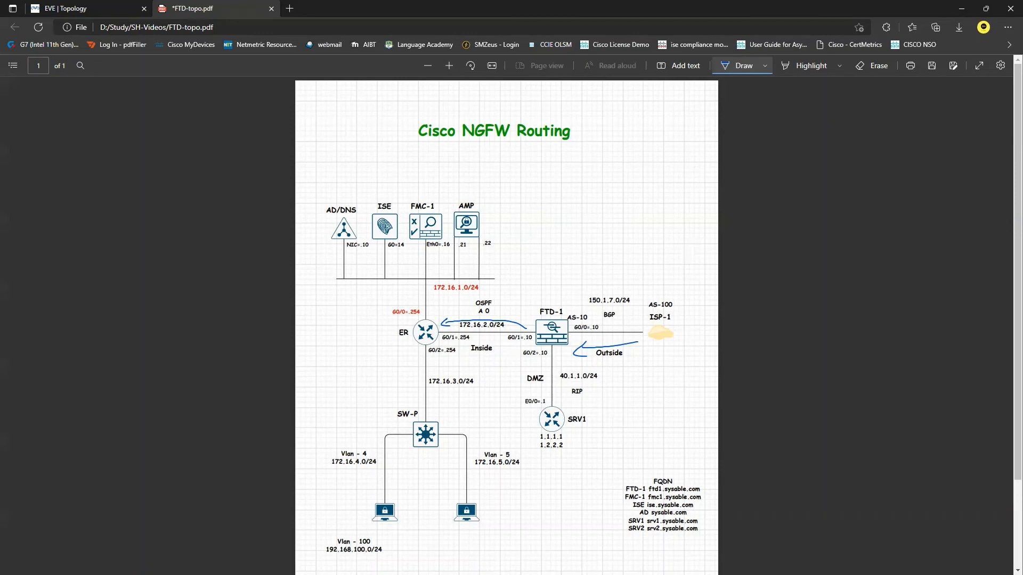
{"action": "key", "text": "alt+Tab"}
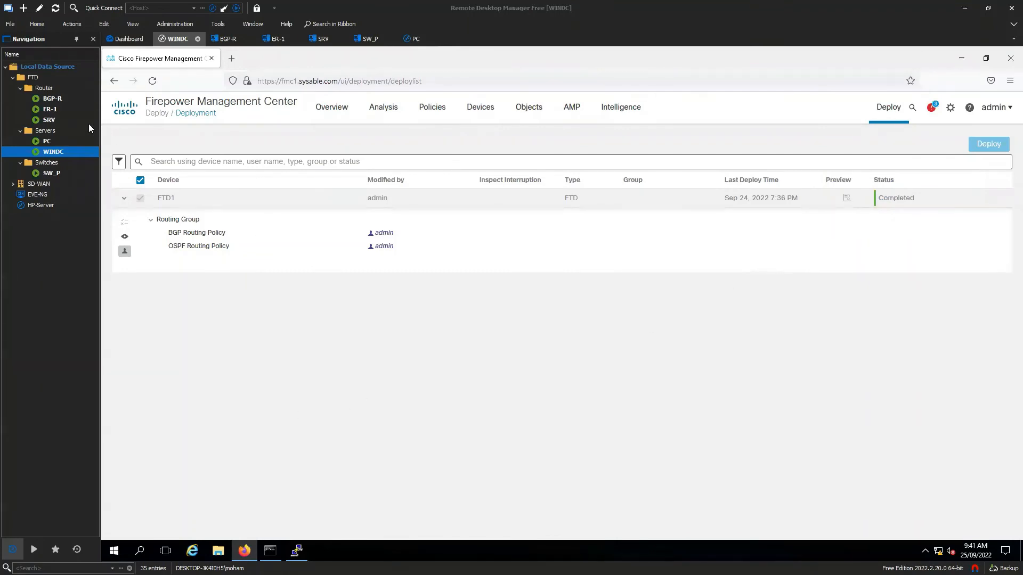
- Run do sh ip route on ER-1 and highlight the new O*E1 default route
{"action": "double_click", "coordinate": [50, 109]}
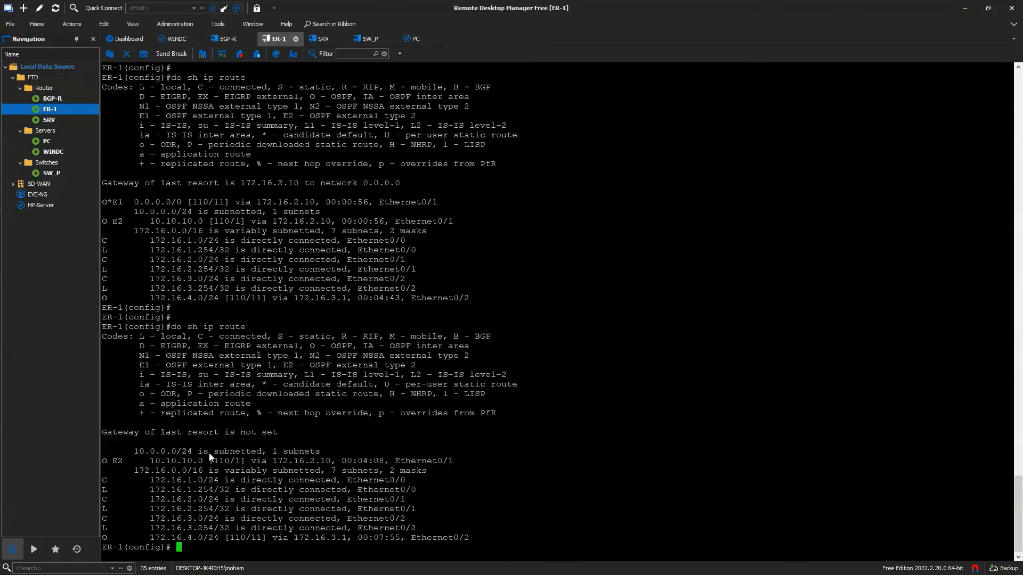
{"action": "key", "text": "Return"}
{"action": "key", "text": "Return"}
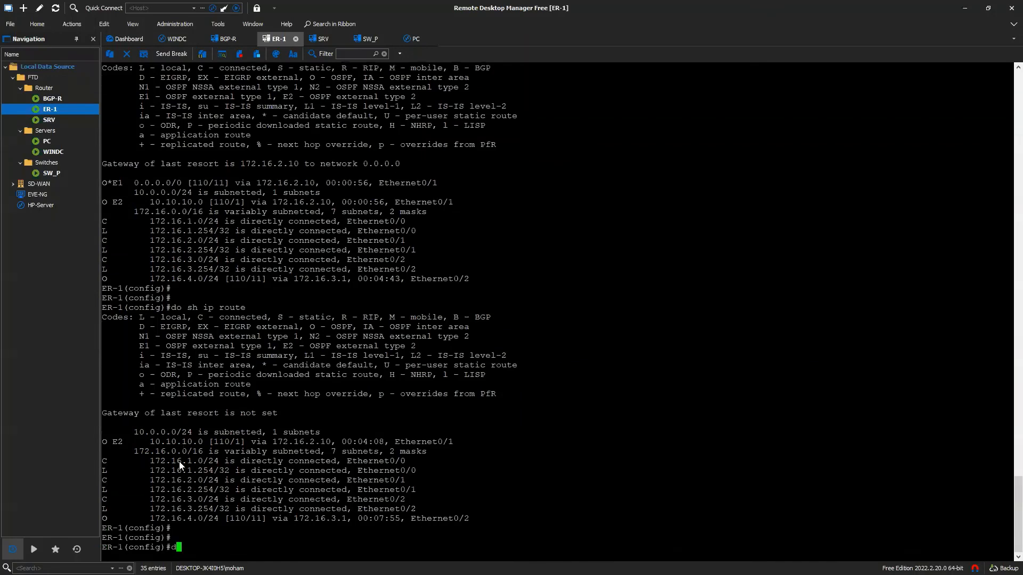
{"action": "type", "text": "do sh ip route"}
{"action": "key", "text": "Return"}
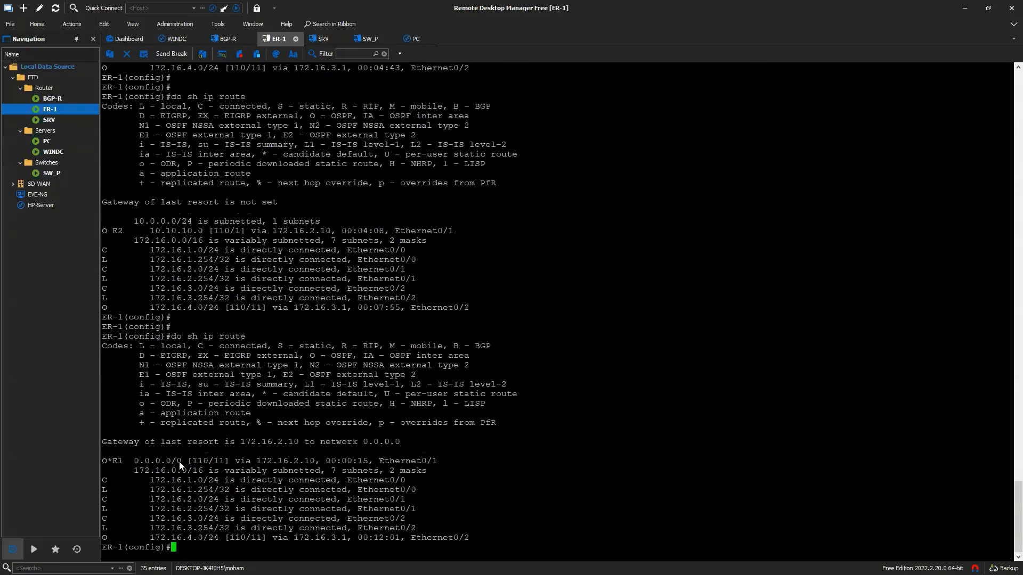
{"action": "left_click_drag", "start_coordinate": [112, 462], "coordinate": [182, 463]}
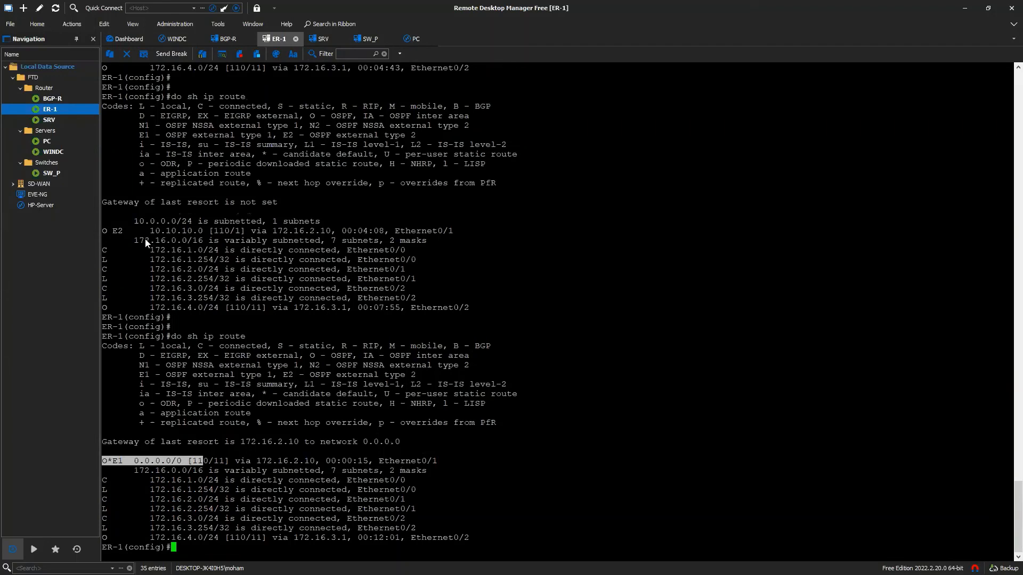
{"action": "left_click_drag", "start_coordinate": [138, 232], "coordinate": [234, 233]}
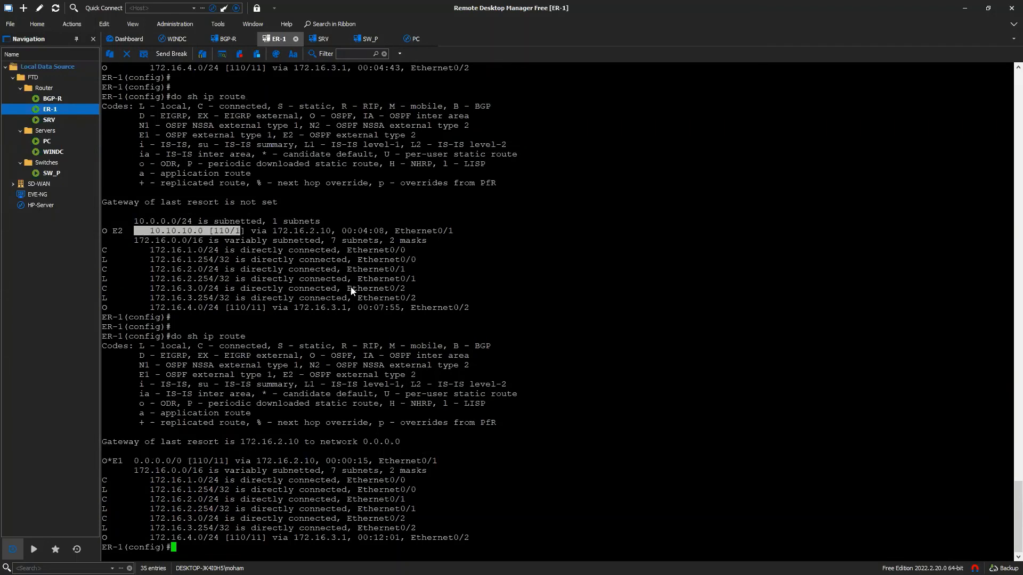
{"action": "left_click", "coordinate": [637, 480]}
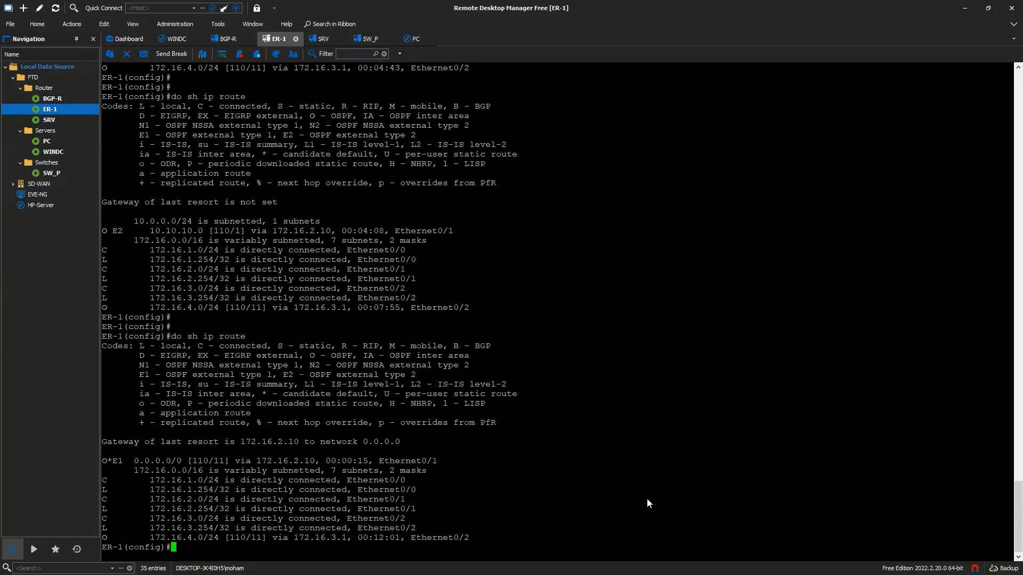
- Check the BGP-R terminal briefly and return to the WINDC desktop session
{"action": "double_click", "coordinate": [59, 99]}
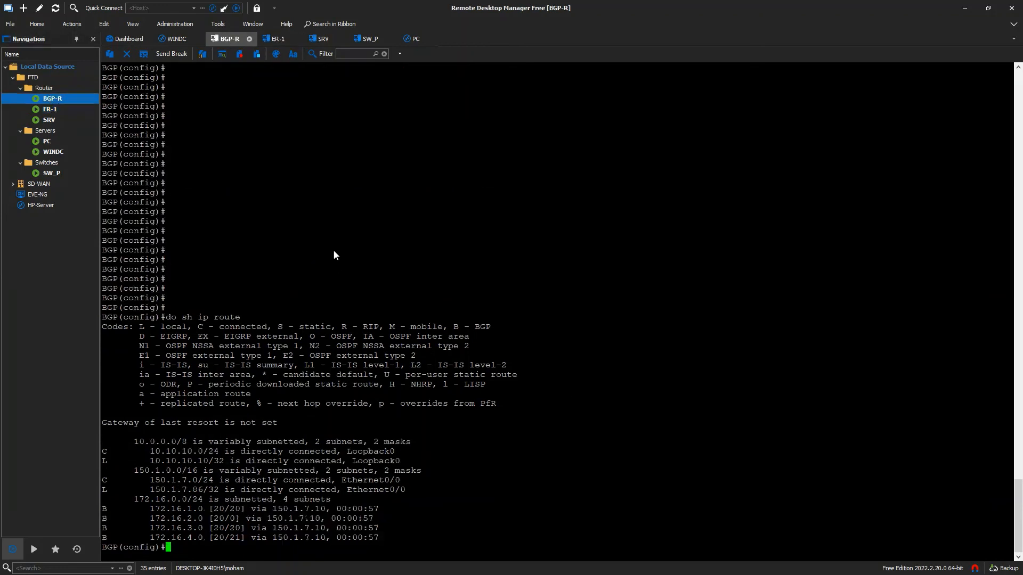
{"action": "key", "text": "Return"}
{"action": "key", "text": "Return"}
{"action": "type", "text": "do"}
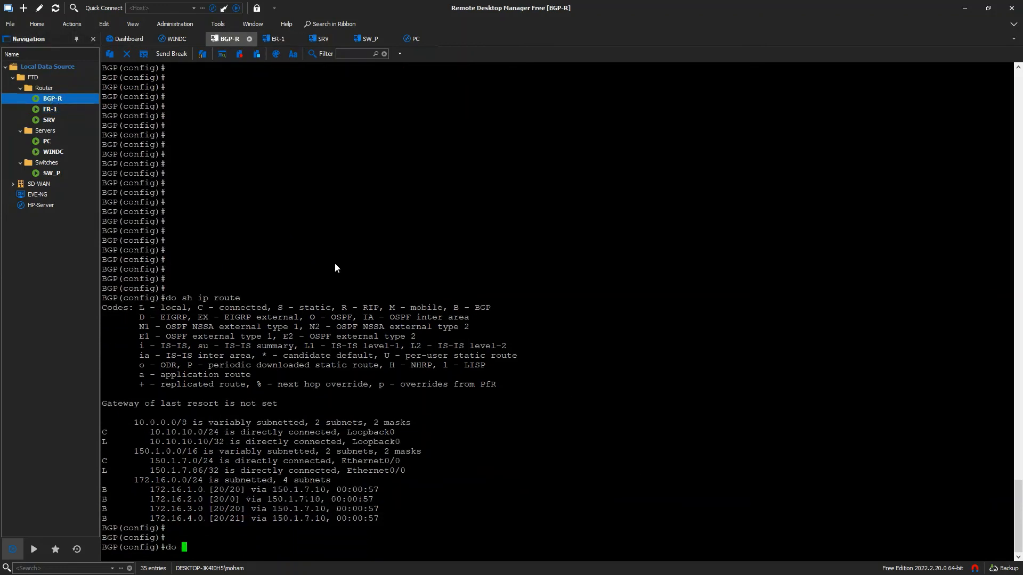
{"action": "key", "text": "BackSpace"}
{"action": "key", "text": "BackSpace"}
{"action": "double_click", "coordinate": [53, 152]}
- Close the stale FTD1 PuTTY session and reconnect over SSH to ftd1.sysable.com as admin
{"action": "left_click", "coordinate": [302, 550]}
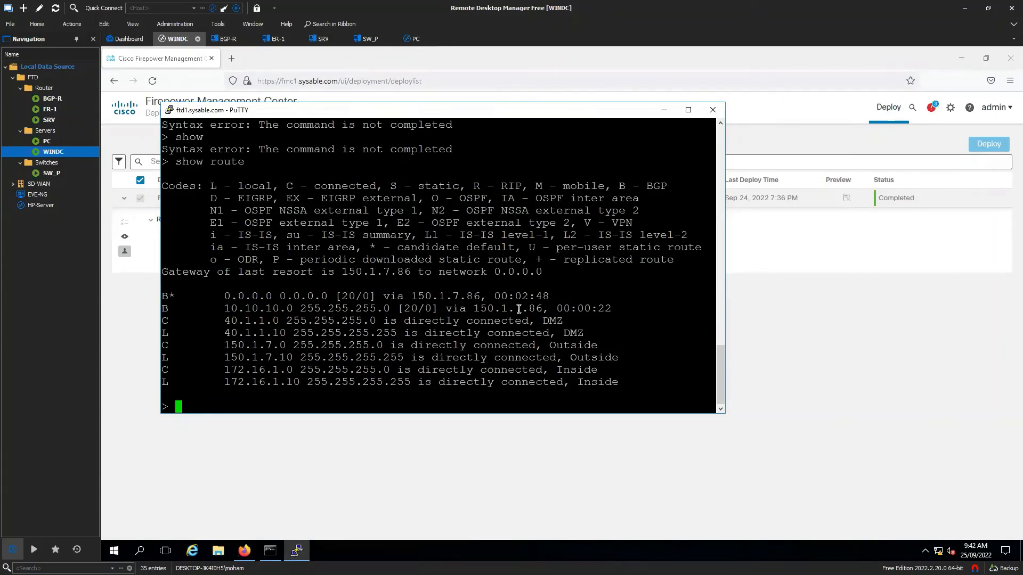
{"action": "left_click", "coordinate": [713, 109]}
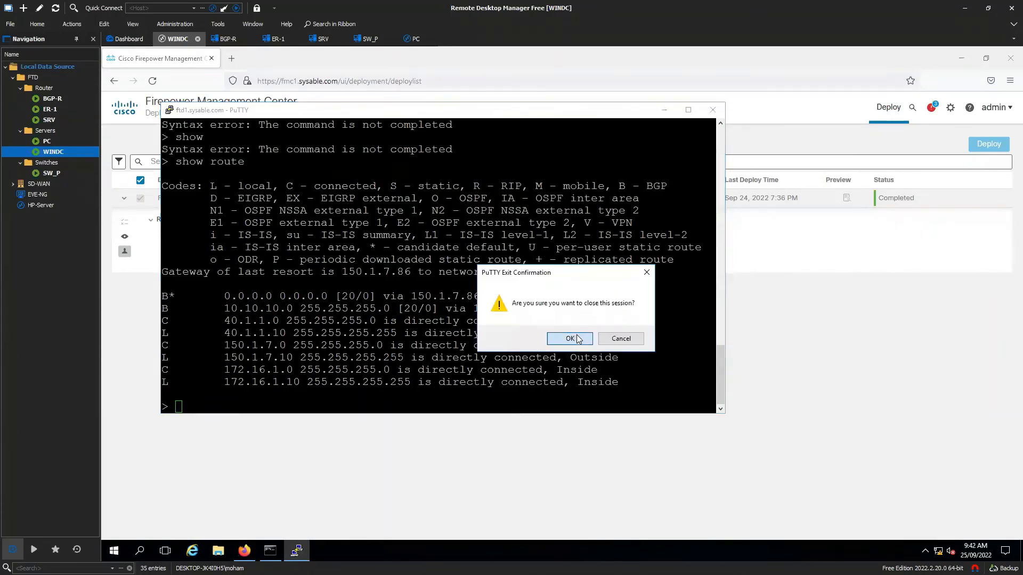
{"action": "left_click", "coordinate": [570, 338]}
{"action": "left_click", "coordinate": [299, 550]}
{"action": "type", "text": "ft"}
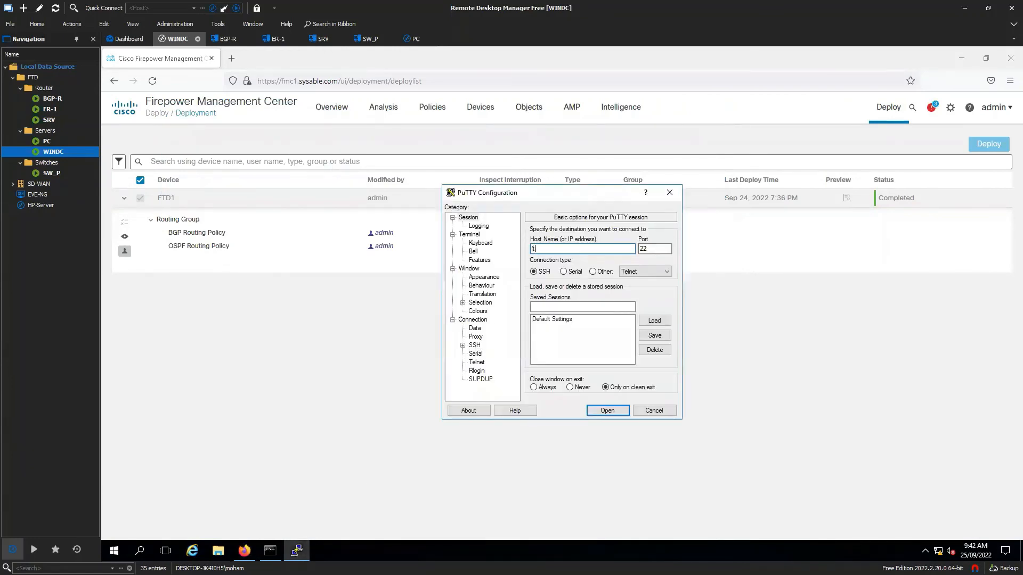
{"action": "type", "text": "d1.sysable.com"}
{"action": "key", "text": "Return"}
{"action": "type", "text": "admin"}
{"action": "key", "text": "Return"}
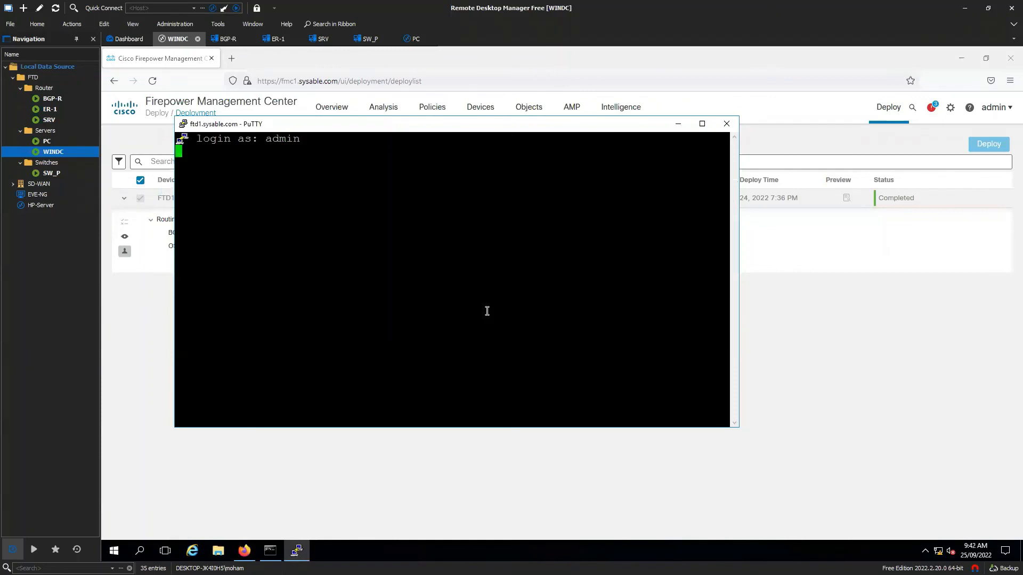
{"action": "key", "text": "Return"}
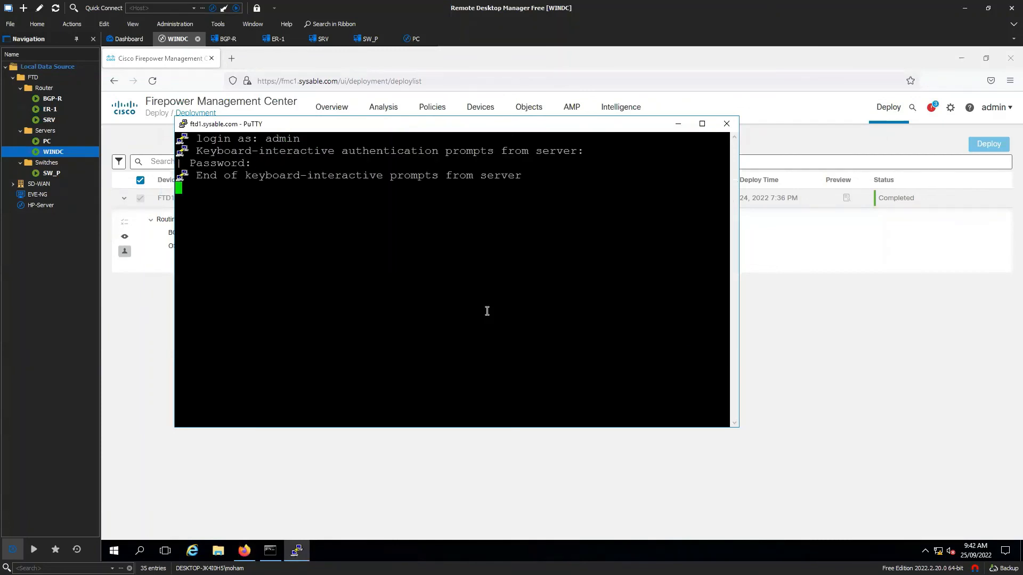
- Run show route on FTD1 and highlight the BGP default route via 150.1.7.86
{"action": "type", "text": "show route"}
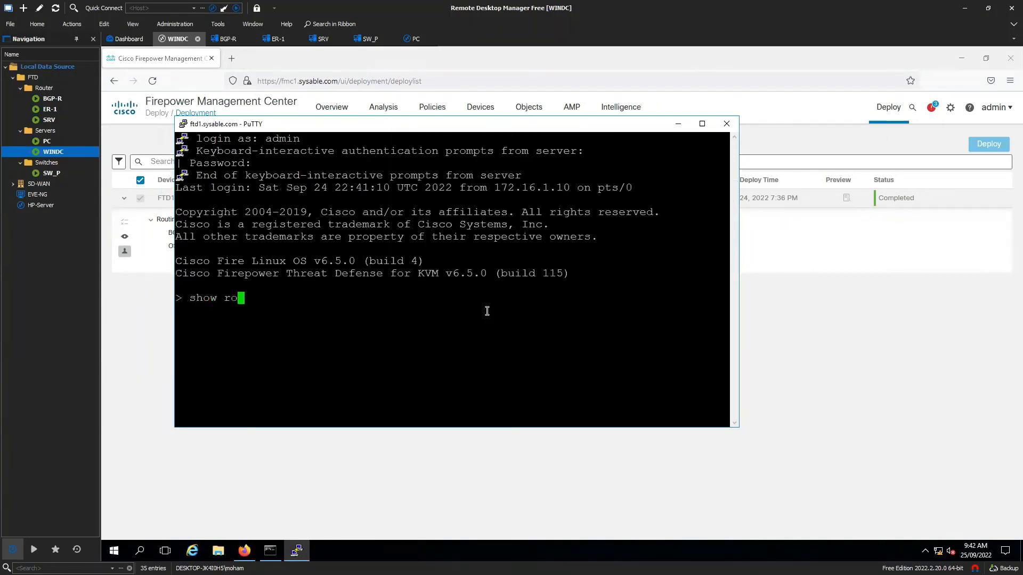
{"action": "key", "text": "Return"}
{"action": "left_click_drag", "start_coordinate": [238, 273], "coordinate": [486, 274]}
{"action": "left_click_drag", "start_coordinate": [504, 273], "coordinate": [558, 275]}
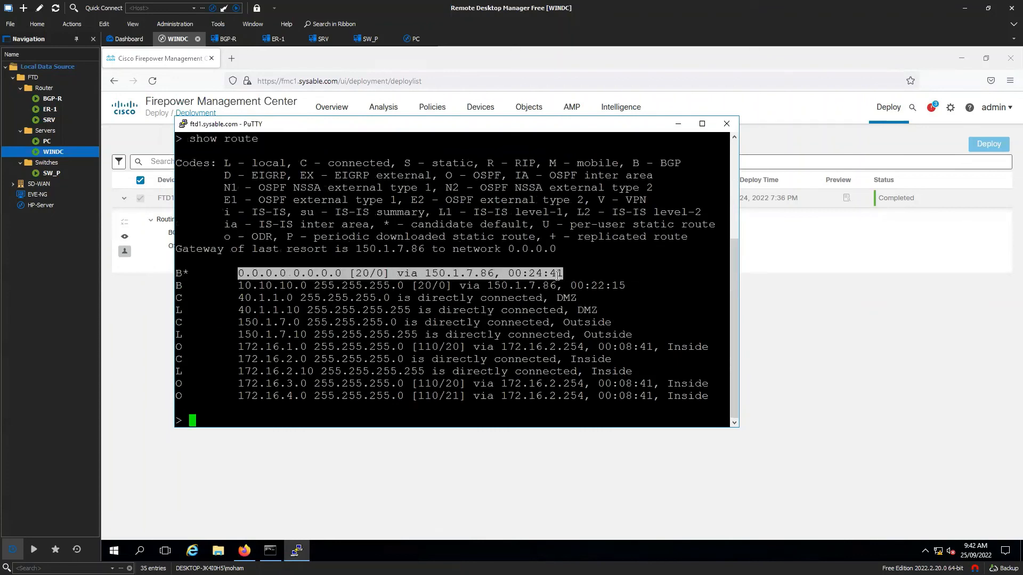
{"action": "left_click", "coordinate": [541, 464]}
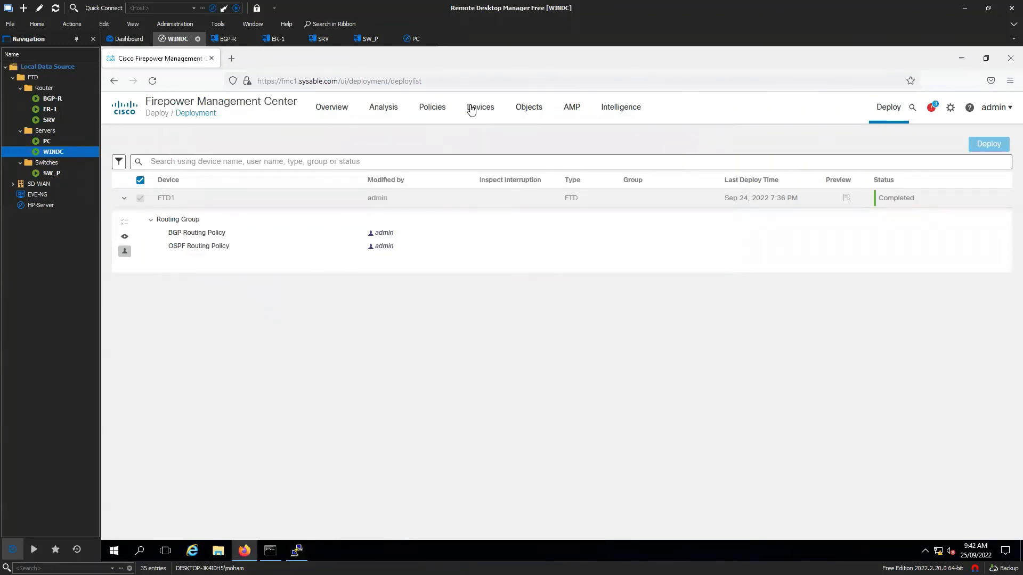
- Edit FTD1's routing, enable RIP and tick Generate Default Route
{"action": "mouse_move", "coordinate": [471, 110]}
{"action": "left_click", "coordinate": [496, 137]}
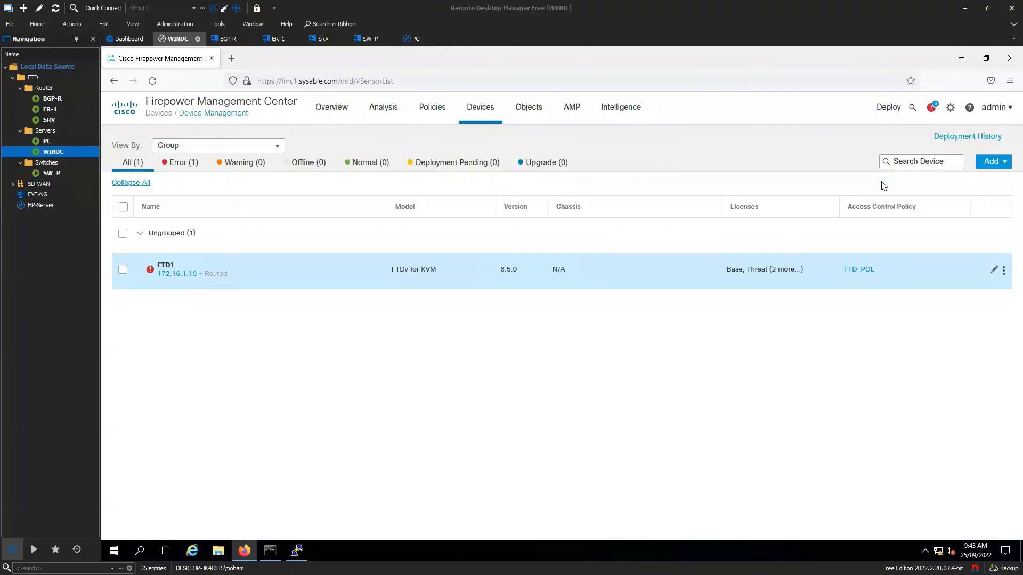
{"action": "left_click", "coordinate": [994, 269]}
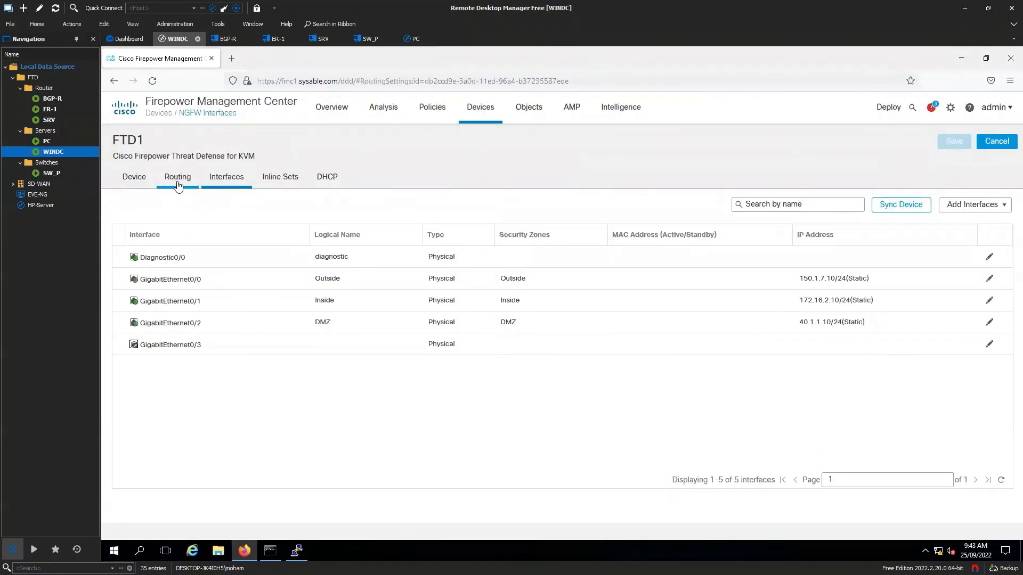
{"action": "left_click", "coordinate": [180, 179]}
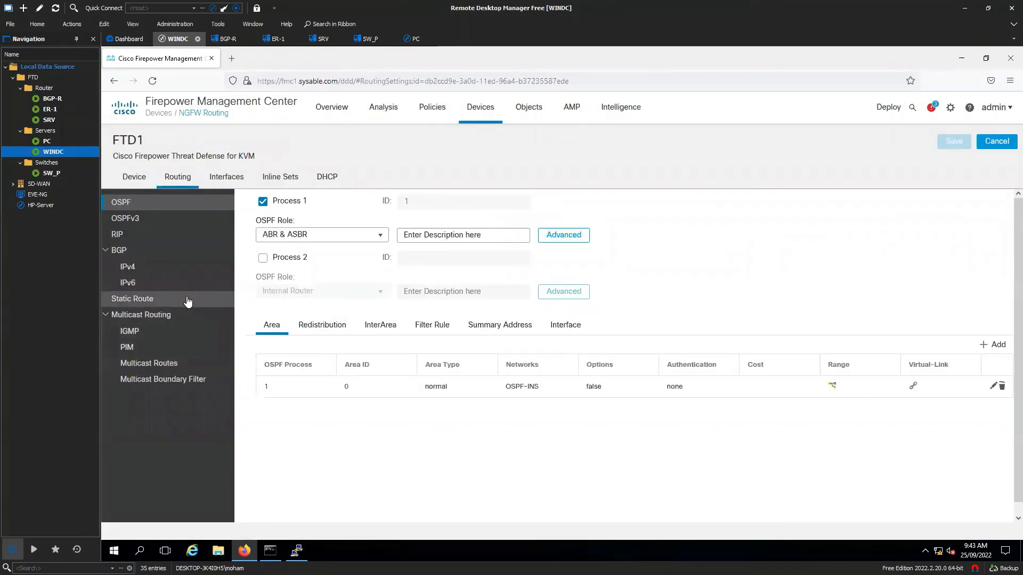
{"action": "left_click", "coordinate": [147, 239]}
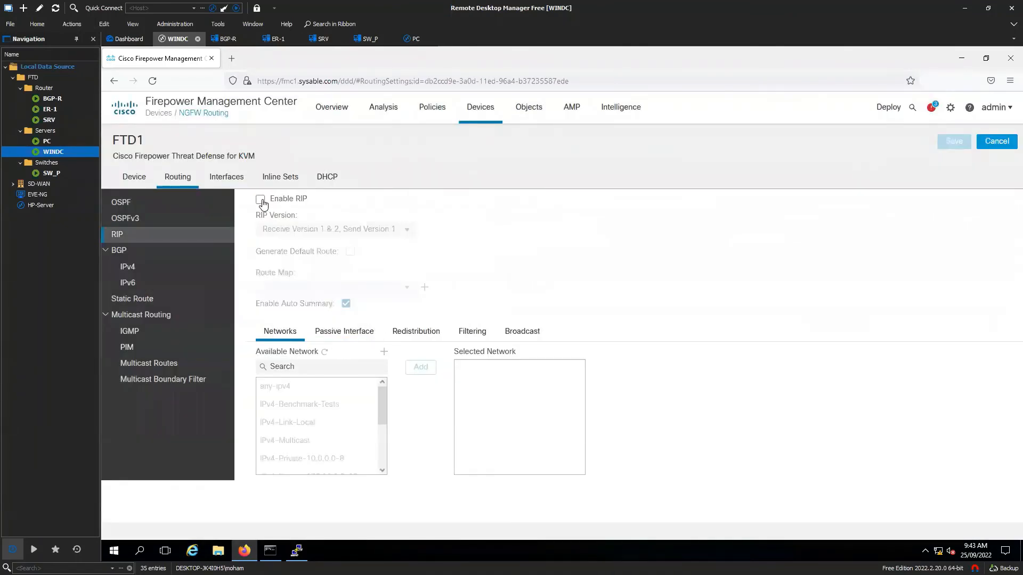
{"action": "left_click", "coordinate": [260, 200]}
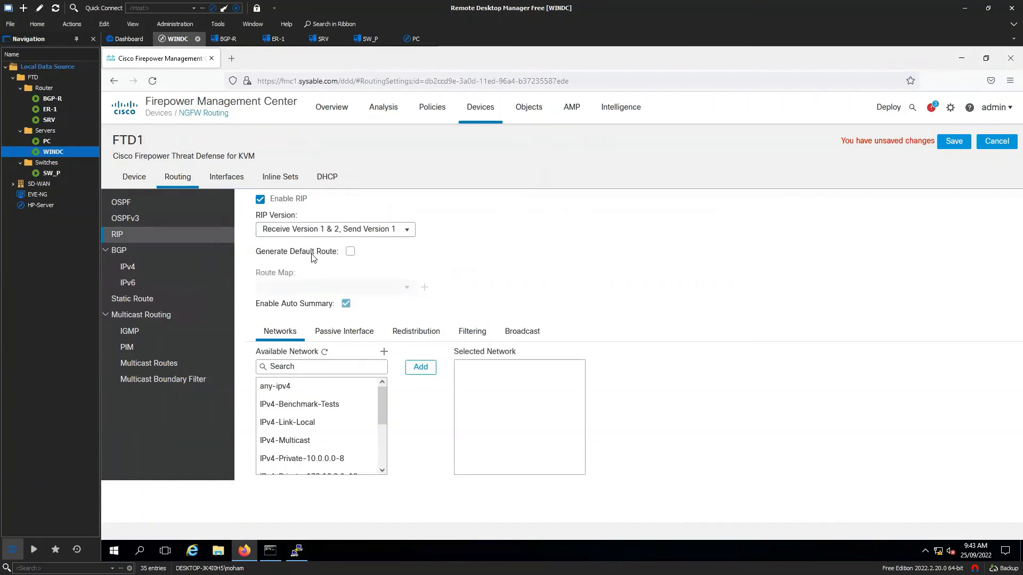
{"action": "left_click", "coordinate": [350, 251]}
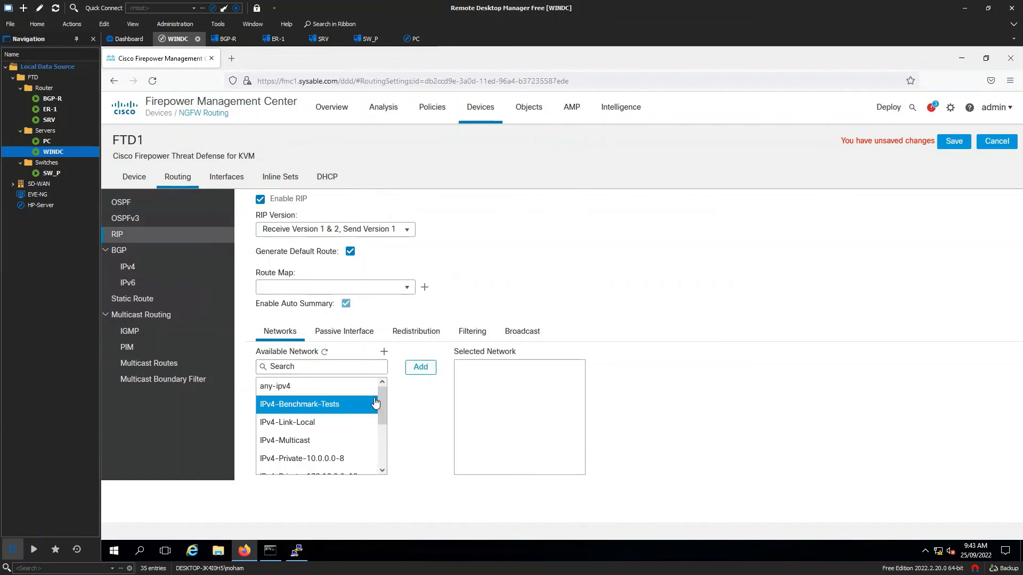
- Create a network object RIP-NET for network 40.1.1.0/24
{"action": "left_click_drag", "start_coordinate": [382, 401], "coordinate": [382, 452]}
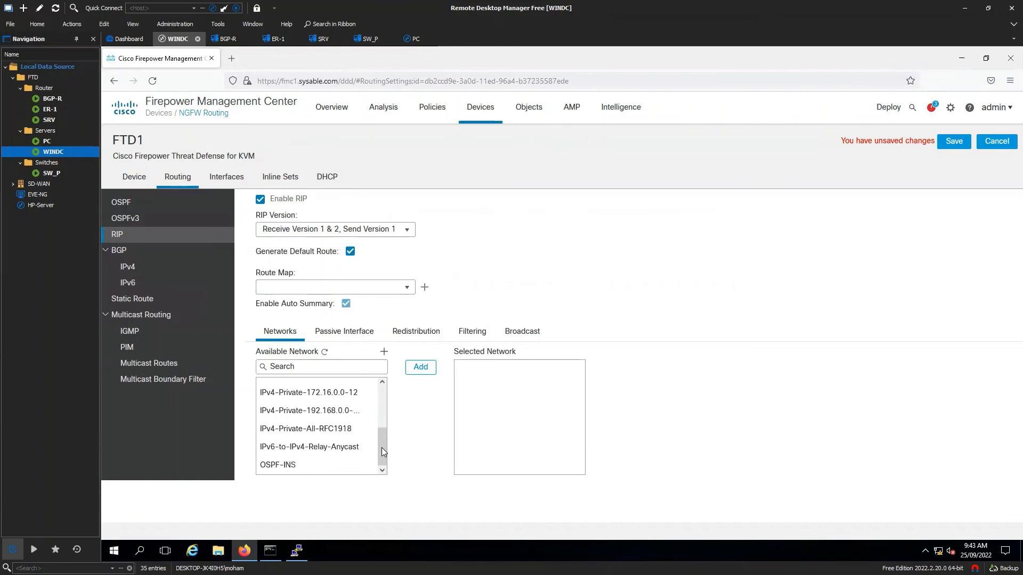
{"action": "left_click", "coordinate": [384, 351]}
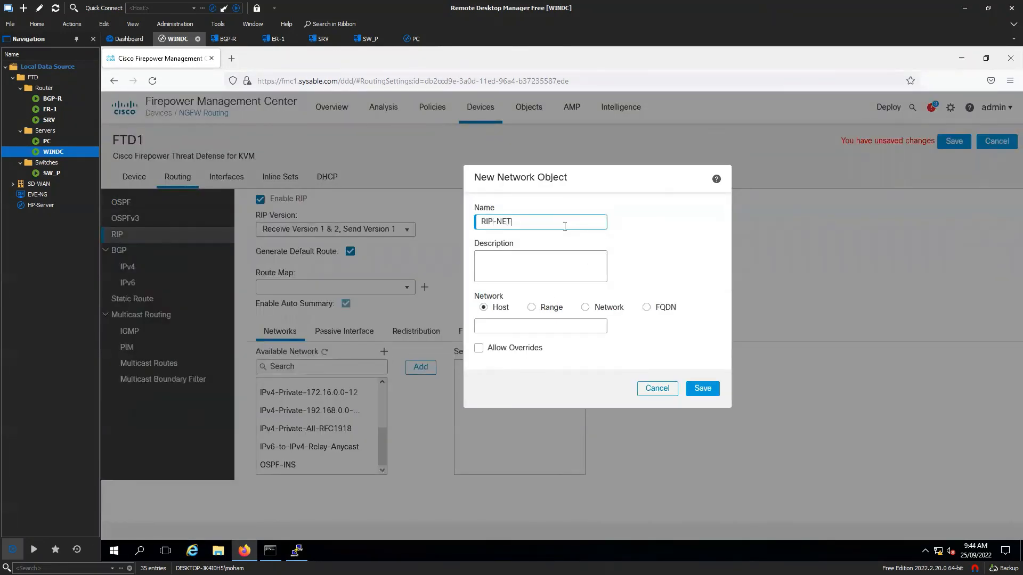
{"action": "type", "text": "RIP-NET"}
{"action": "left_click", "coordinate": [584, 307]}
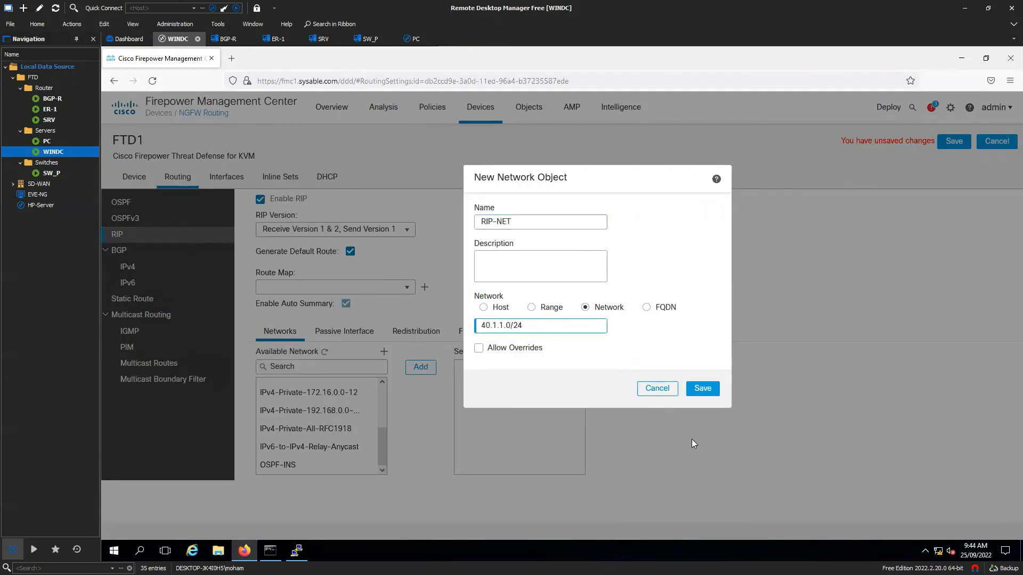
{"action": "left_click", "coordinate": [704, 390]}
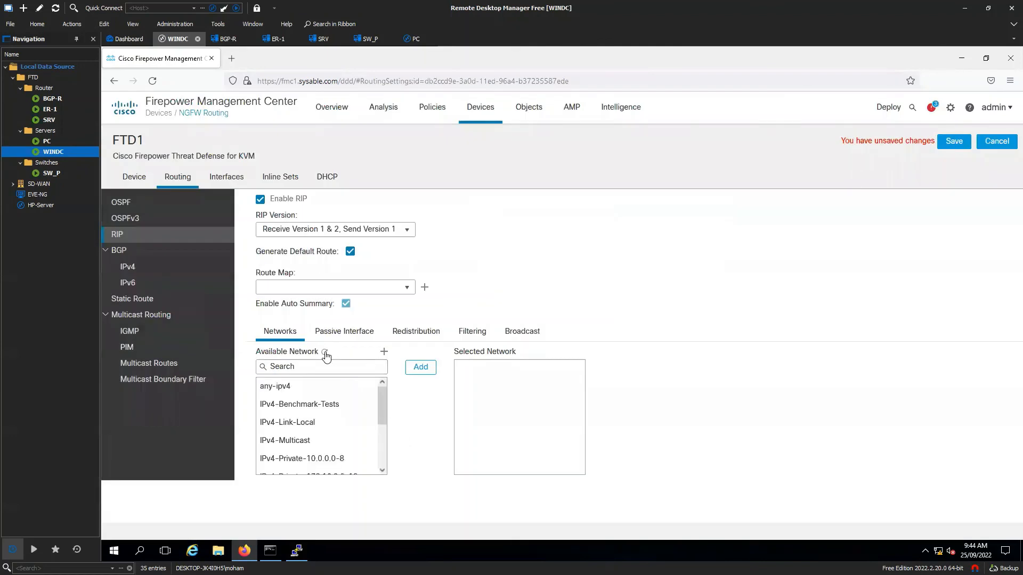
- Add RIP-NET to FTD1's selected RIP networks and save the RIP settings
{"action": "left_click", "coordinate": [322, 423]}
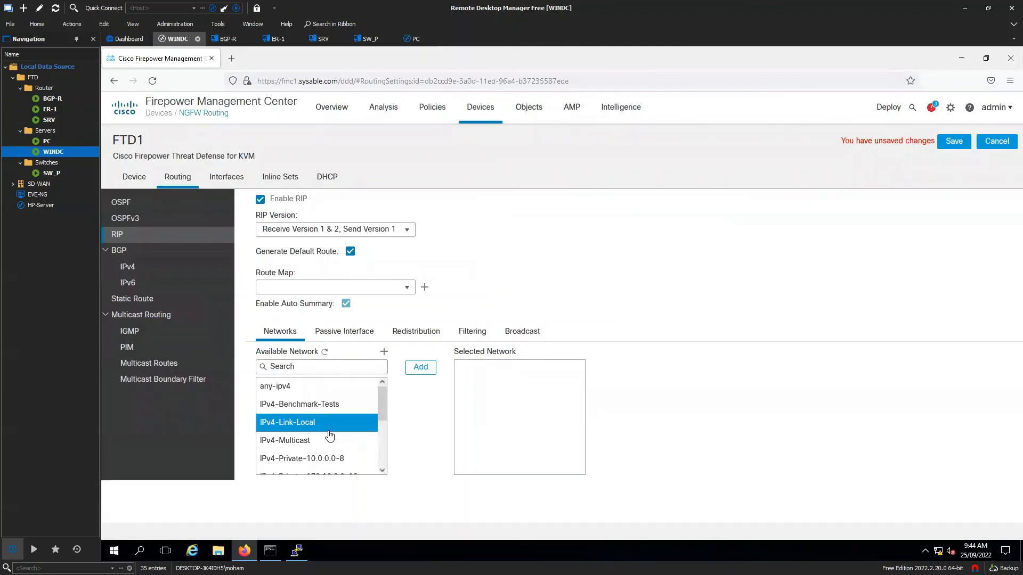
{"action": "scroll", "coordinate": [329, 436], "scroll_direction": "down", "scroll_amount": 5}
{"action": "left_click", "coordinate": [293, 464]}
{"action": "left_click", "coordinate": [421, 373]}
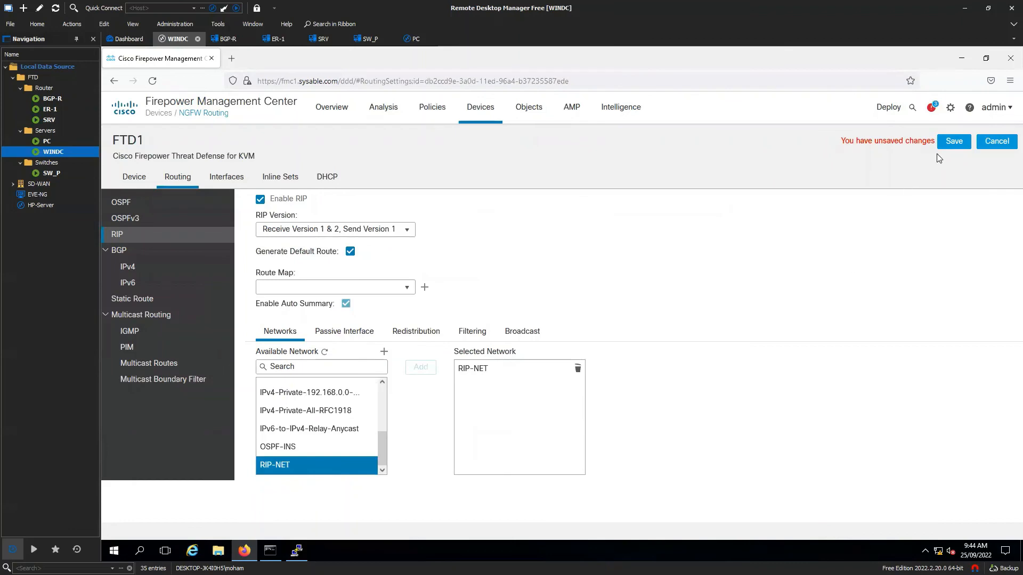
{"action": "left_click", "coordinate": [952, 142]}
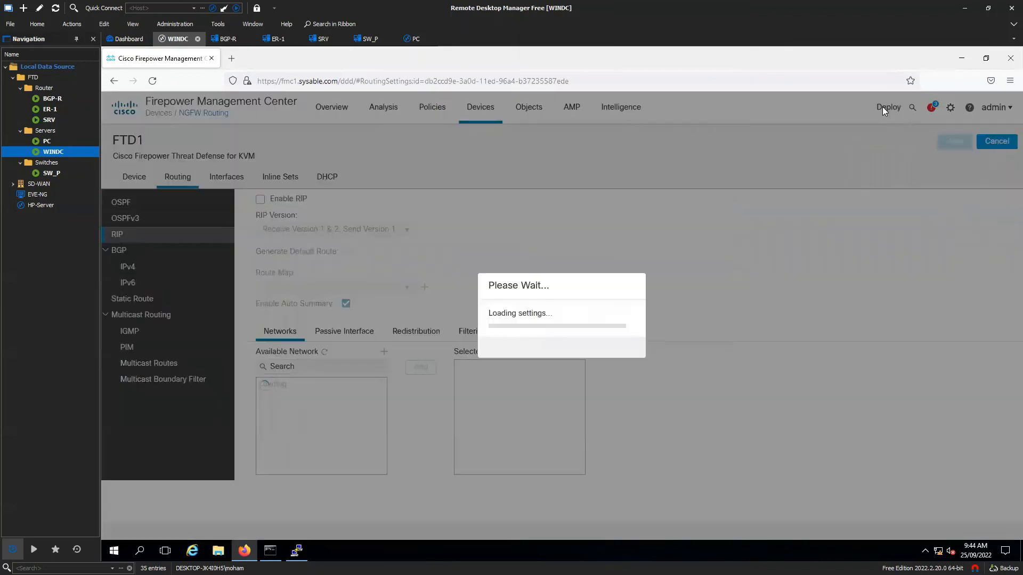
- Deploy FTD1's RIP routing policy and dismiss the notifications once it reads Completed
{"action": "mouse_move", "coordinate": [883, 109]}
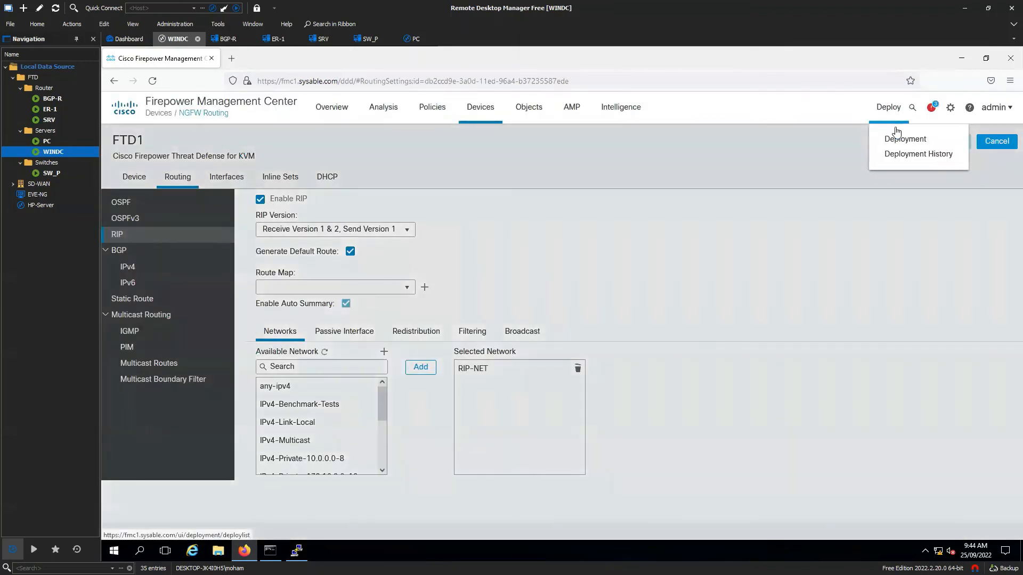
{"action": "left_click", "coordinate": [898, 140]}
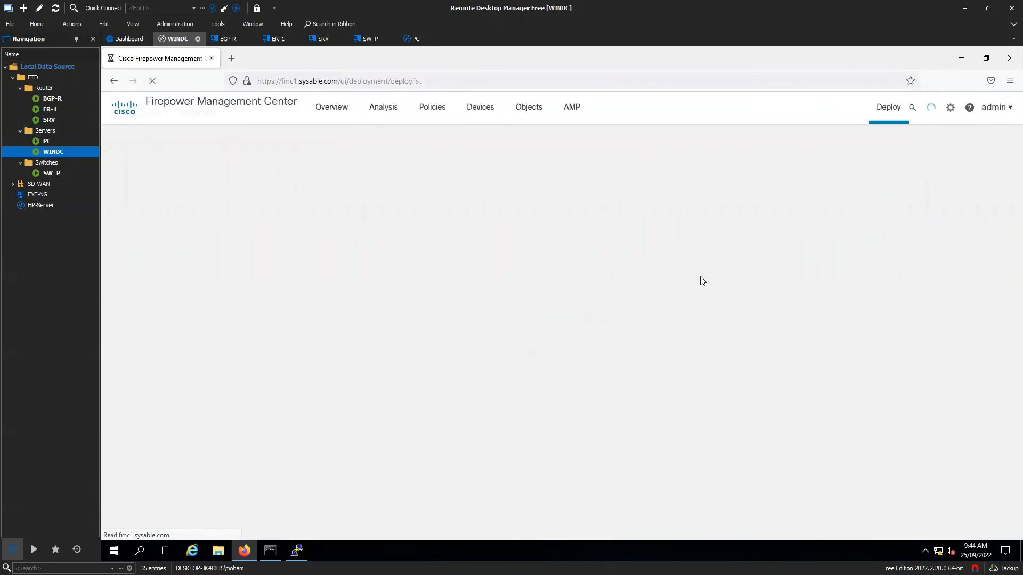
{"action": "left_click", "coordinate": [124, 199]}
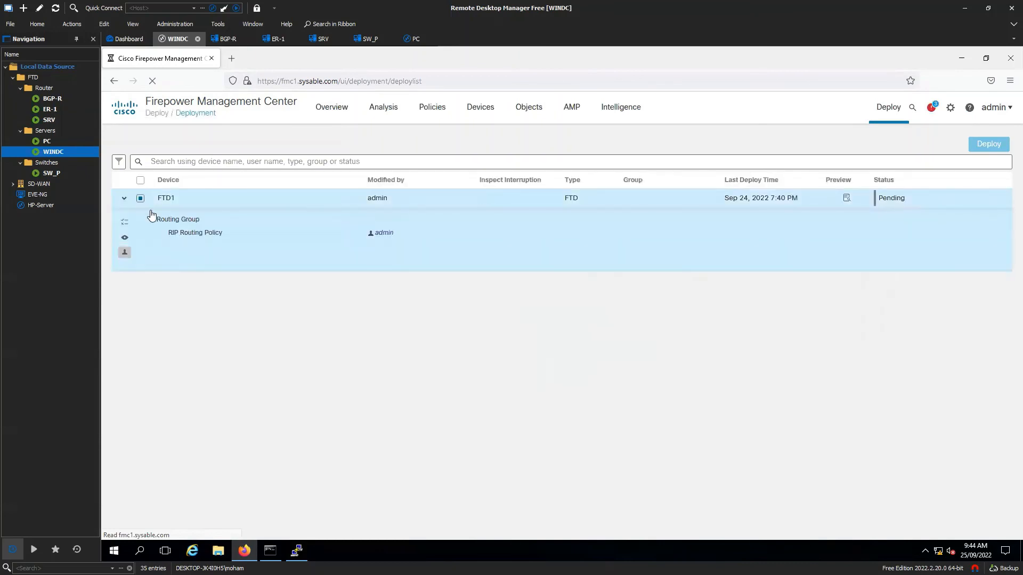
{"action": "left_click", "coordinate": [140, 198]}
{"action": "left_click", "coordinate": [989, 145]}
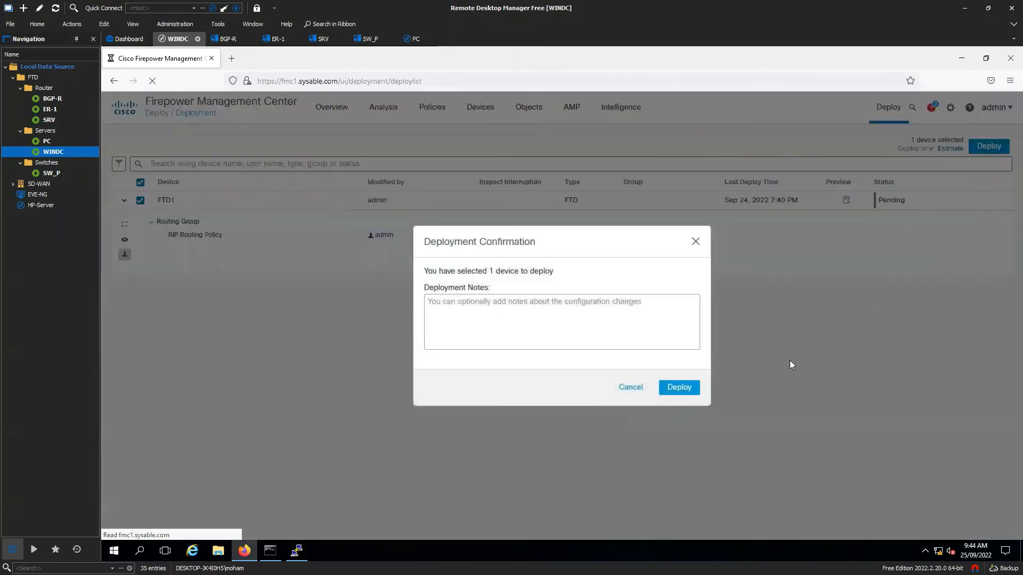
{"action": "left_click", "coordinate": [680, 388]}
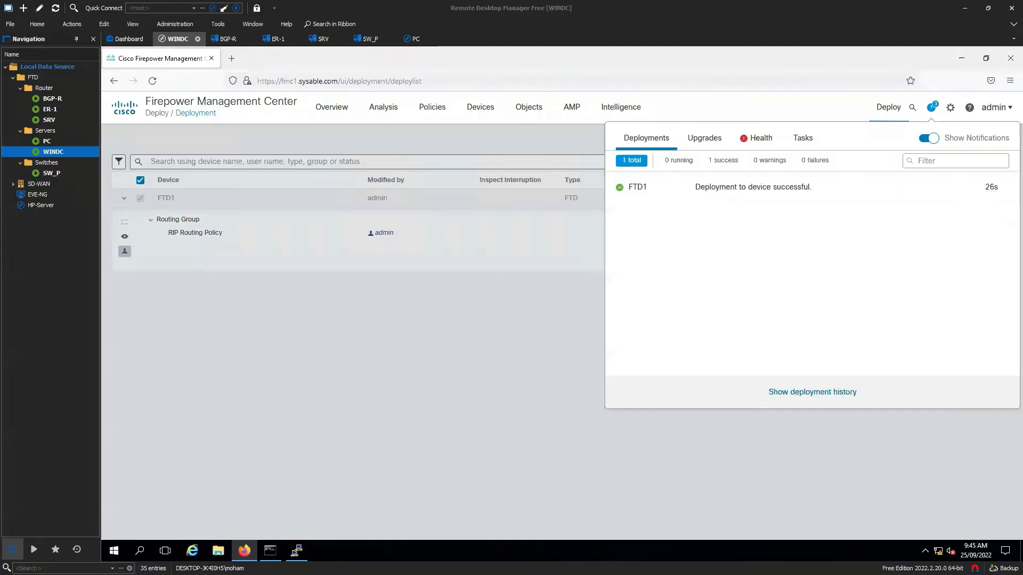
{"action": "left_click", "coordinate": [528, 320]}
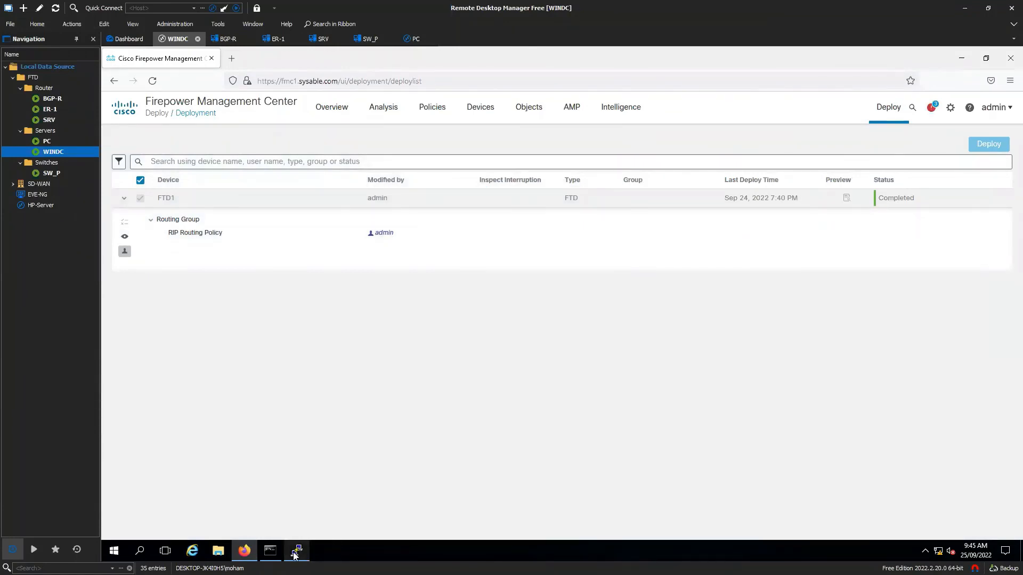
{"action": "mouse_move", "coordinate": [293, 555]}
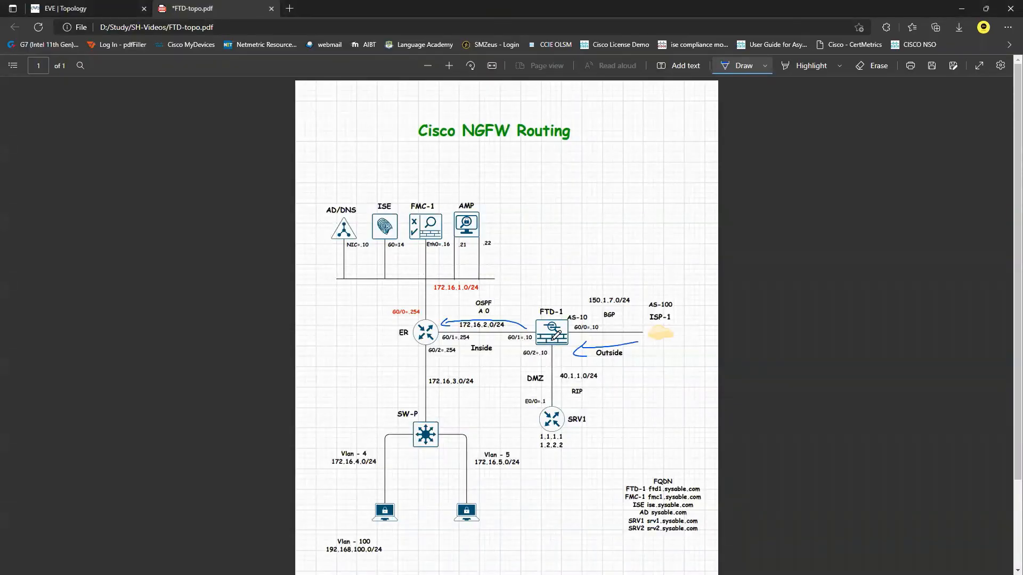
- Draw a blue ink arrow on the topology PDF from FTD-1 toward SRV1
{"action": "mouse_move", "coordinate": [535, 442]}
{"action": "left_mouse_down"}
{"action": "mouse_move", "coordinate": [521, 430]}
{"action": "mouse_move", "coordinate": [511, 373]}
{"action": "mouse_move", "coordinate": [532, 360]}
{"action": "left_mouse_up"}
{"action": "key", "text": "alt+Tab"}
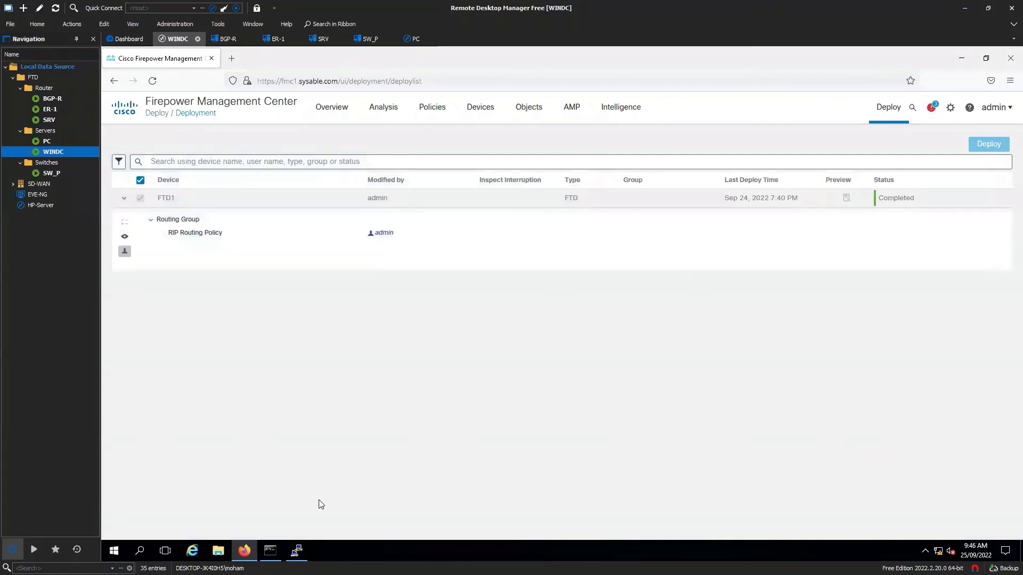
- Show FTD1's routing table and highlight the RIP-learned 1.0.0.0/8 route via 40.1.1.1
{"action": "left_click", "coordinate": [297, 551]}
{"action": "type", "text": "show"}
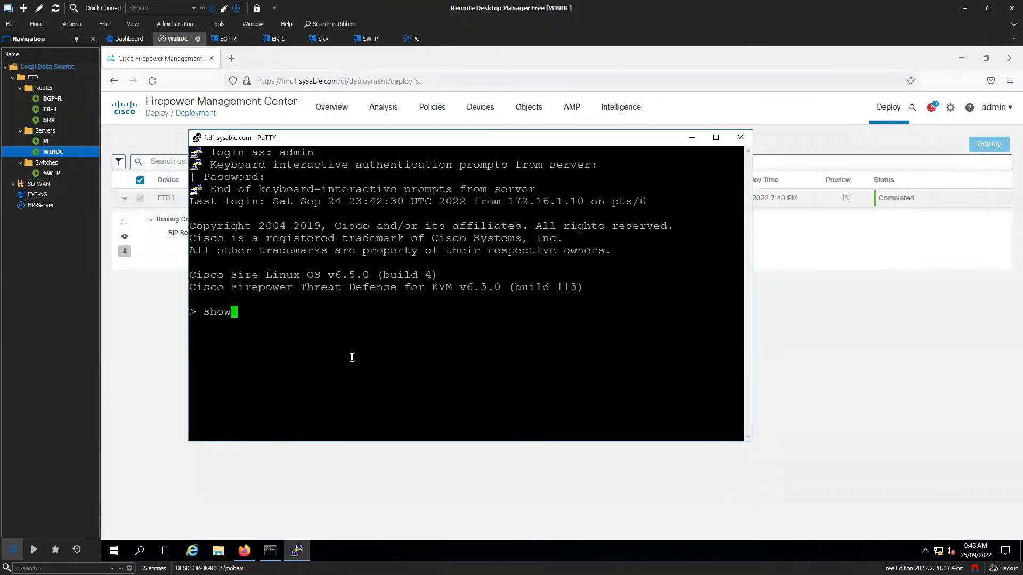
{"action": "type", "text": " route"}
{"action": "key", "text": "Return"}
{"action": "left_click_drag", "start_coordinate": [253, 287], "coordinate": [616, 284]}
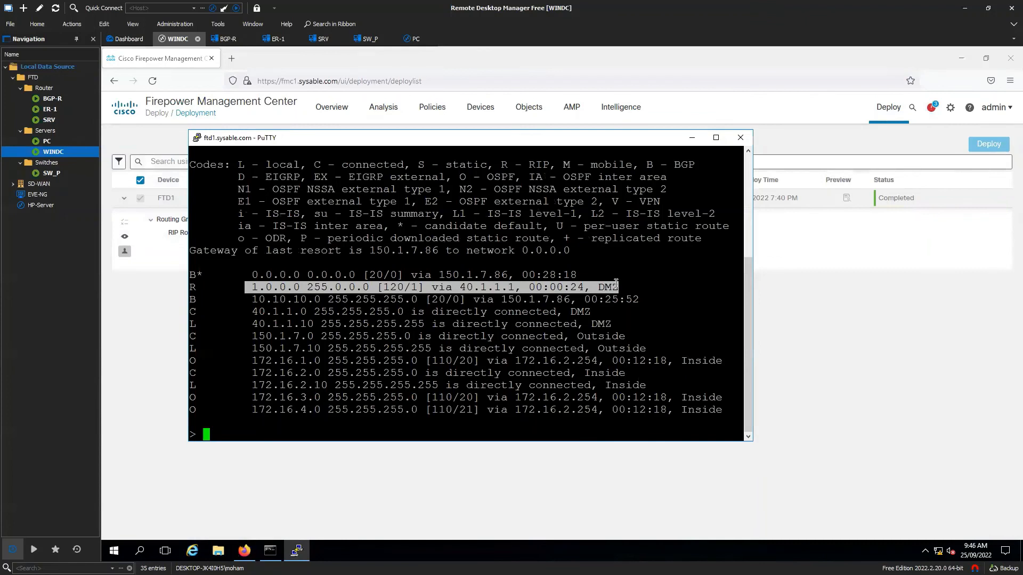
{"action": "left_click", "coordinate": [410, 426]}
- Ping 1.1.1.1 and 1.2.2.2 from FTD1, both succeeding at 100 percent
{"action": "type", "text": "ping 1.1.1.1"}
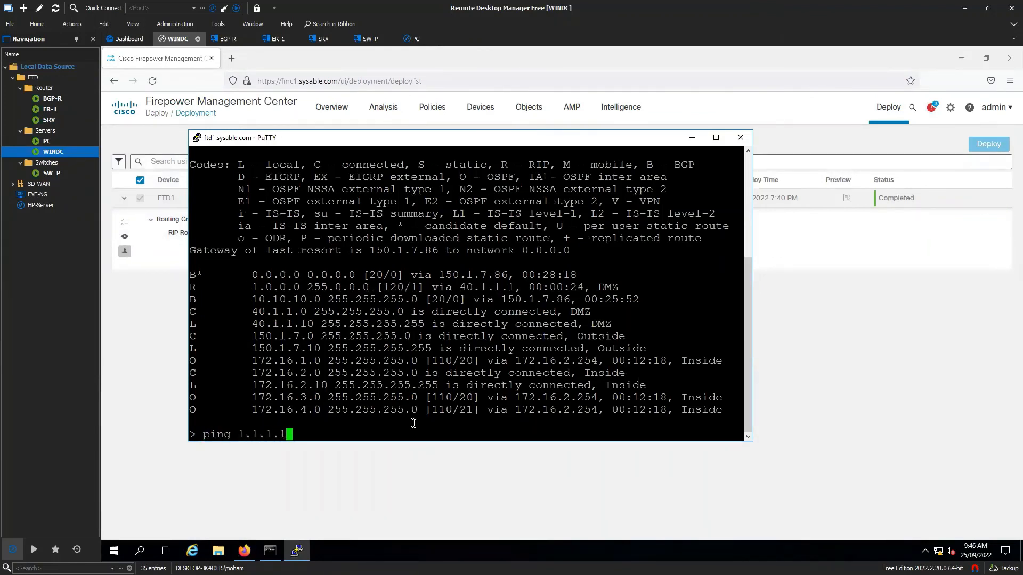
{"action": "key", "text": "Return"}
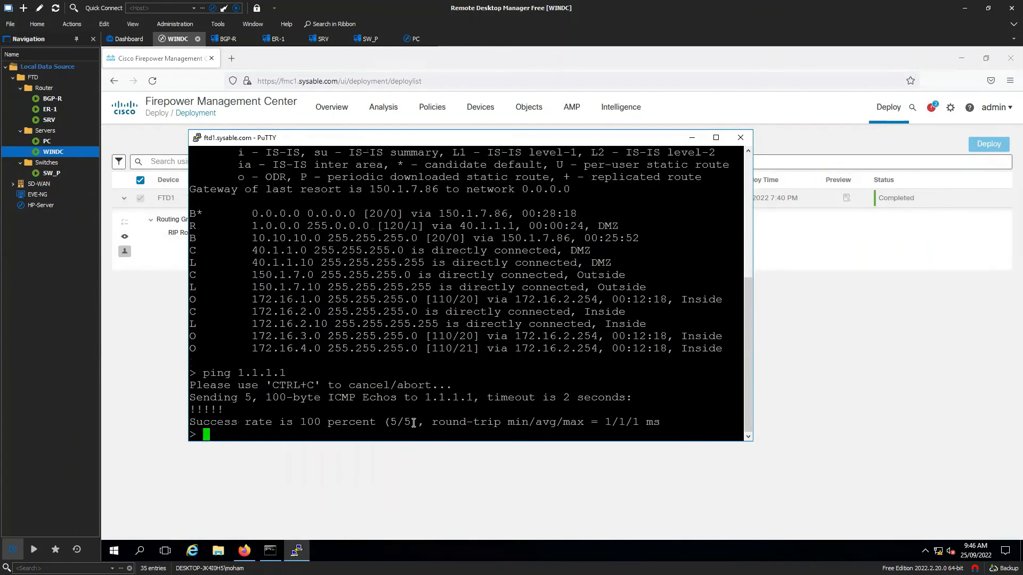
{"action": "type", "text": "ping 1.2.2.2"}
{"action": "key", "text": "Return"}
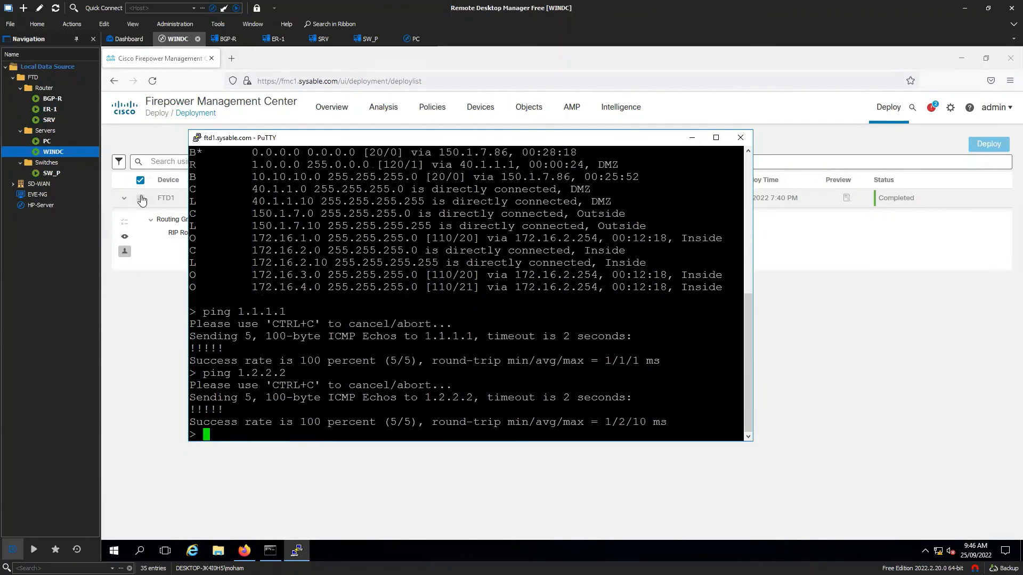
{"action": "double_click", "coordinate": [62, 119]}
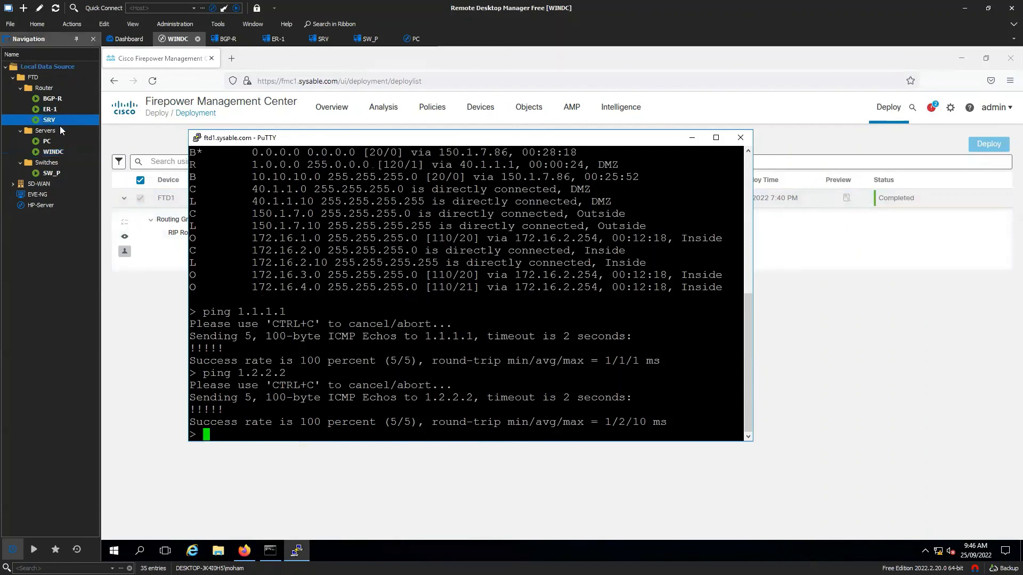
- Enter enable mode on SRV, run sh ip route and highlight its connected routes
{"action": "key", "text": "Return"}
{"action": "type", "text": "en"}
{"action": "key", "text": "Return"}
{"action": "key", "text": "Return"}
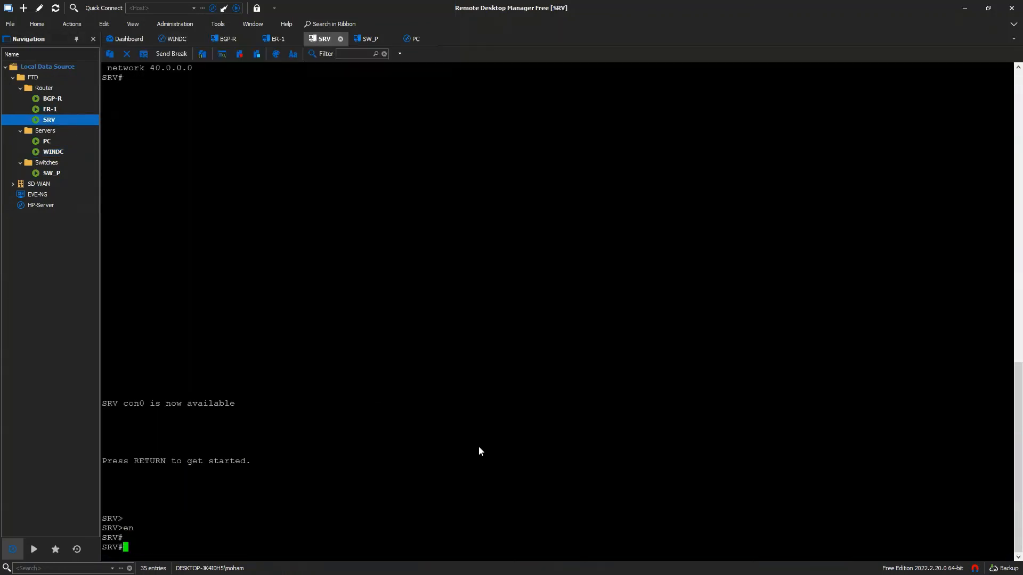
{"action": "key", "text": "Return"}
{"action": "key", "text": "Return"}
{"action": "key", "text": "Return"}
{"action": "type", "text": "sh ip route"}
{"action": "key", "text": "Return"}
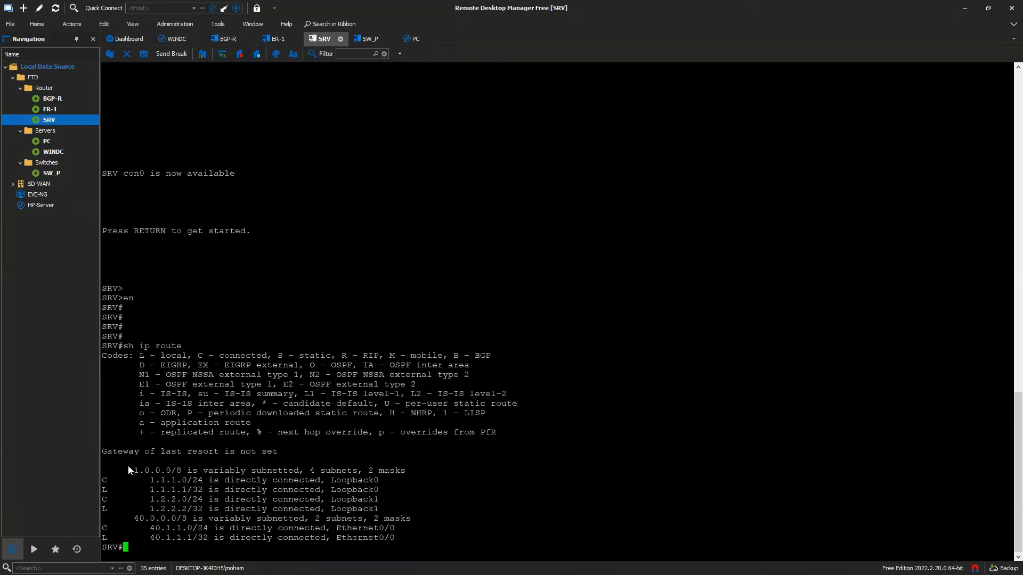
{"action": "left_click_drag", "start_coordinate": [129, 470], "coordinate": [385, 538]}
{"action": "left_click", "coordinate": [463, 517]}
- Re-display SRV's routing table, confirming no gateway of last resort
{"action": "key", "text": "Return"}
{"action": "key", "text": "Return"}
{"action": "type", "text": "do sh ip route"}
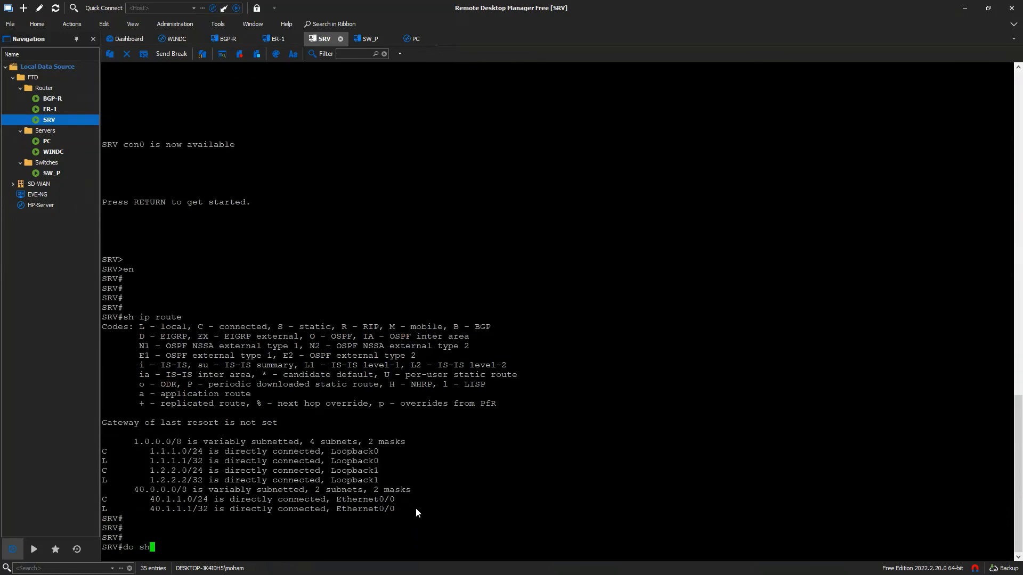
{"action": "key", "text": "Return"}
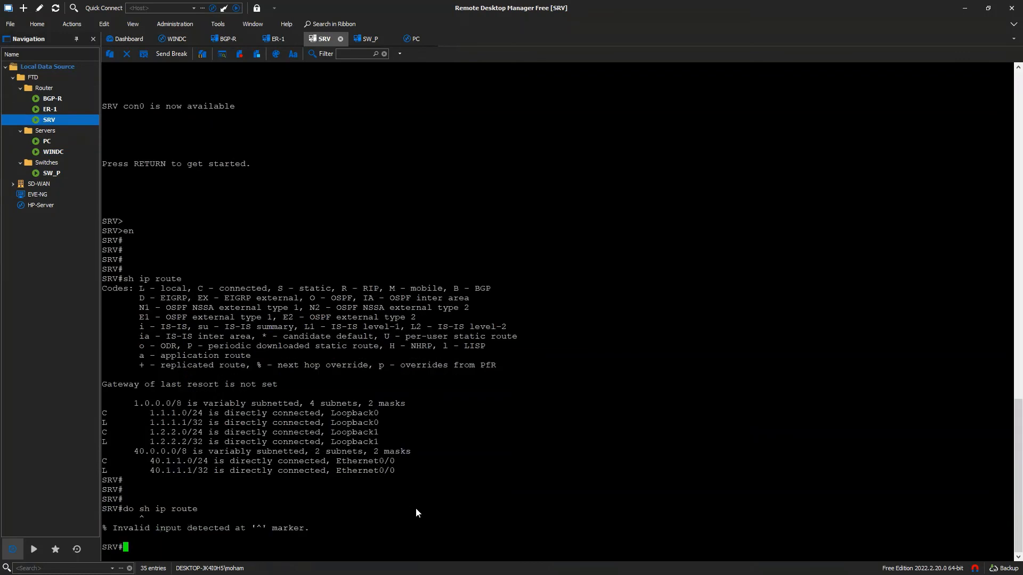
{"action": "type", "text": "sh ip route"}
{"action": "key", "text": "Return"}
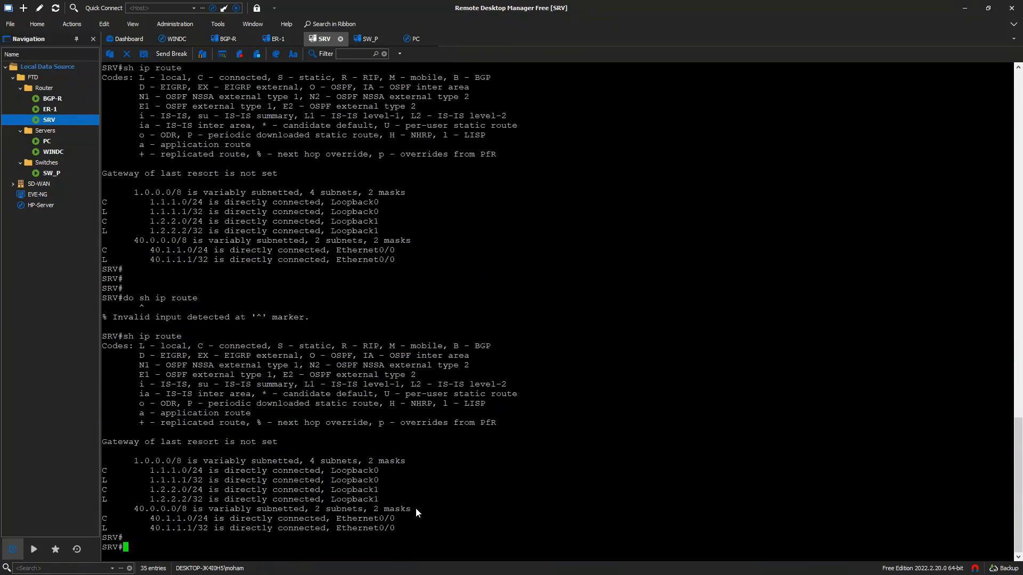
{"action": "left_click", "coordinate": [56, 153]}
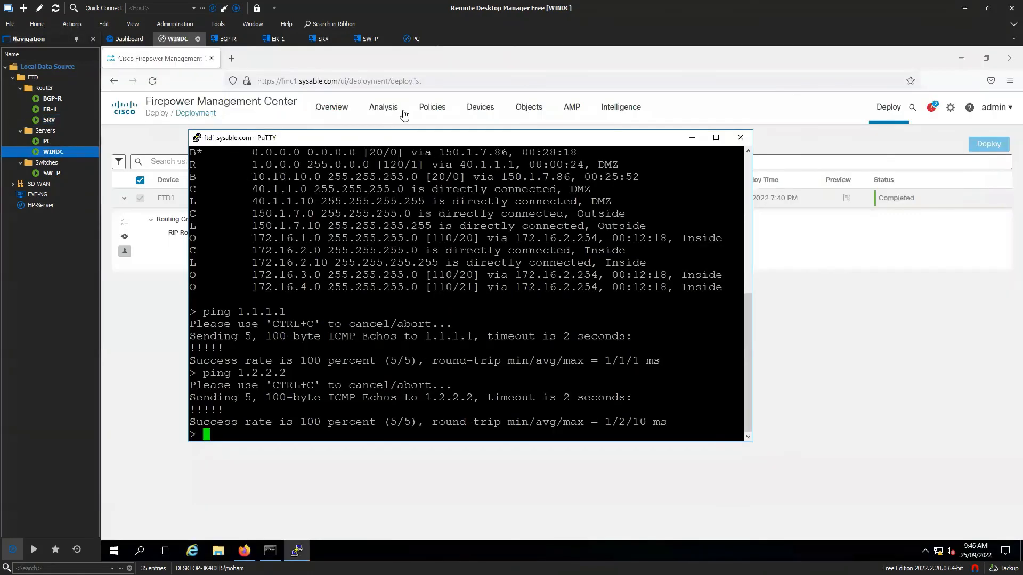
- Set FTD1's RIP version to Send & Receive Version 2 and save the routing settings
{"action": "left_click", "coordinate": [469, 111]}
{"action": "left_click", "coordinate": [487, 141]}
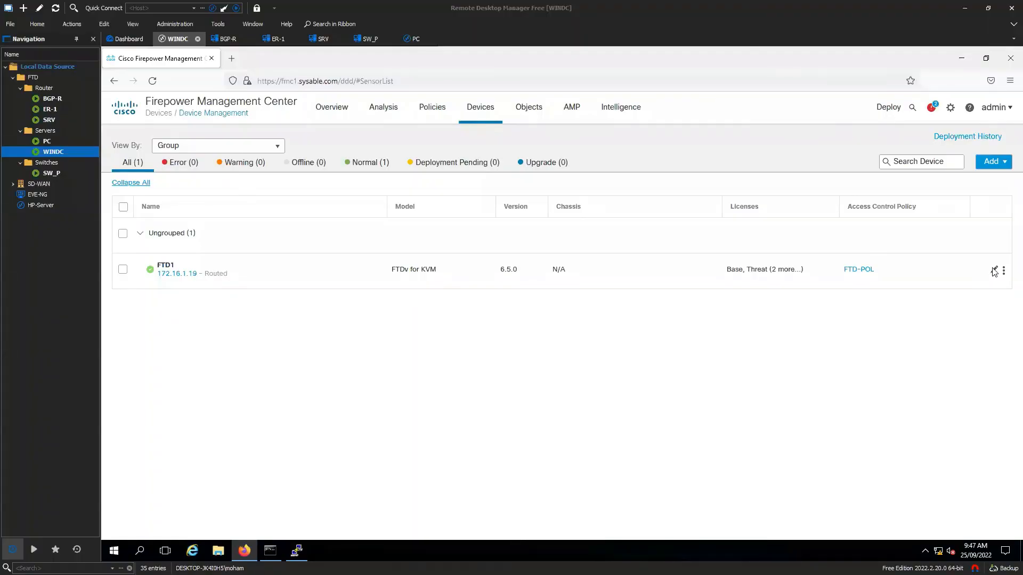
{"action": "left_click", "coordinate": [994, 270]}
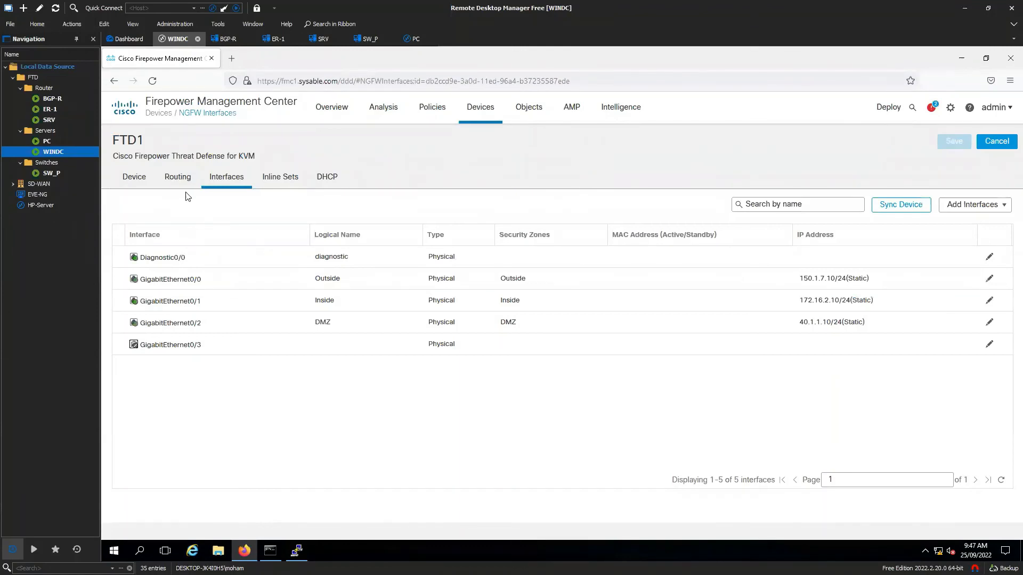
{"action": "left_click", "coordinate": [184, 184]}
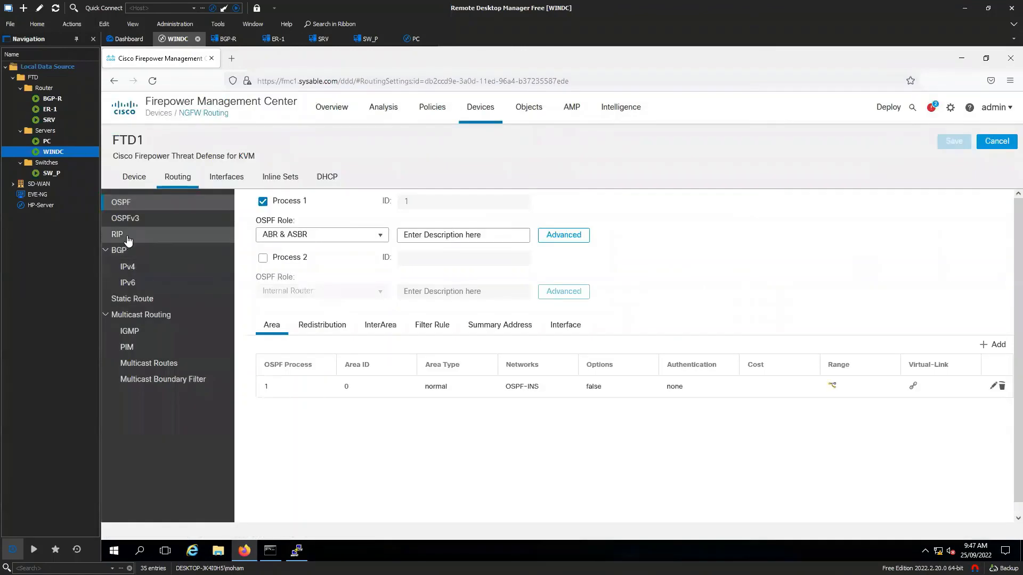
{"action": "left_click", "coordinate": [128, 240]}
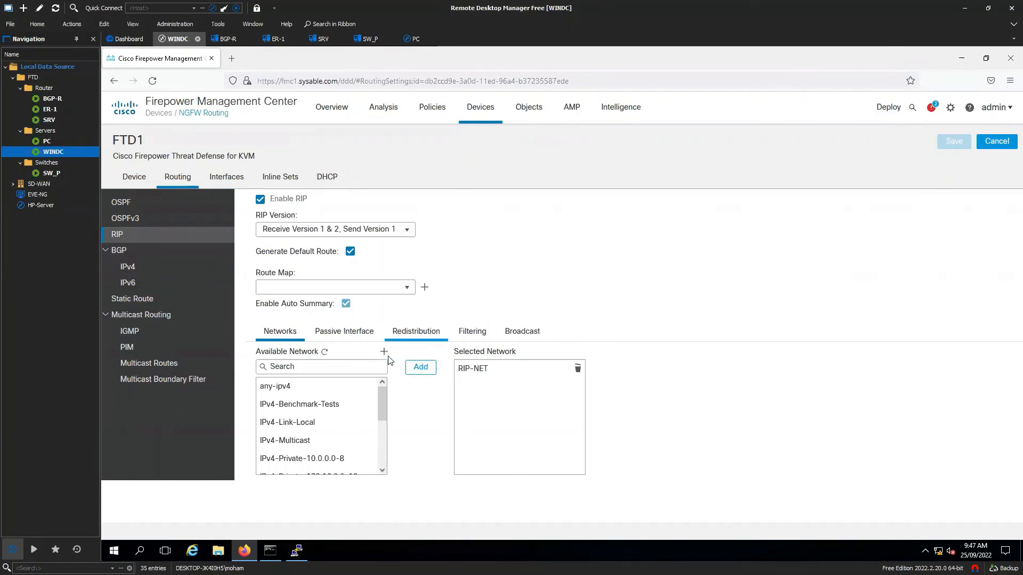
{"action": "scroll", "coordinate": [361, 410], "scroll_direction": "down", "scroll_amount": 3}
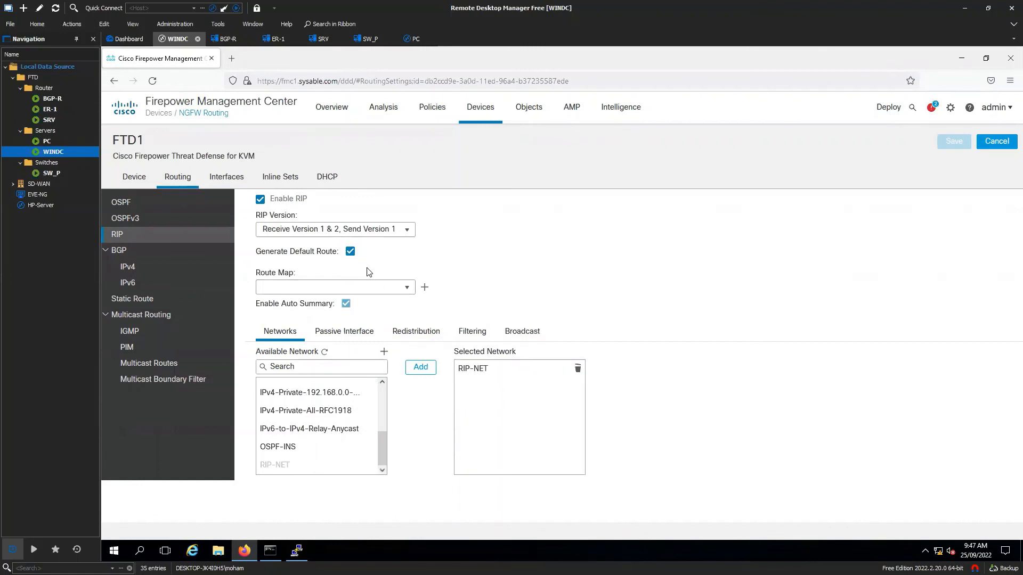
{"action": "left_click", "coordinate": [407, 230]}
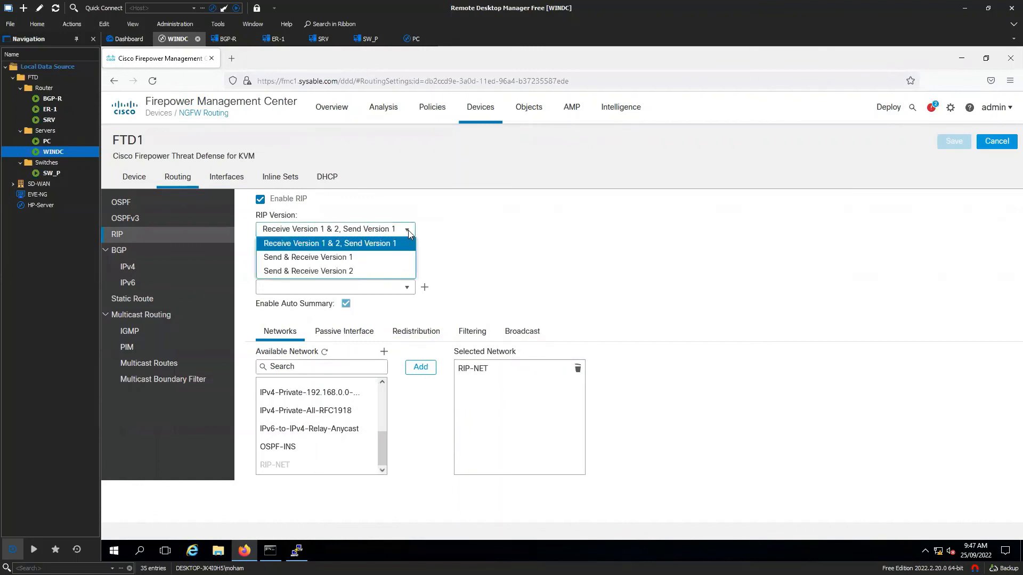
{"action": "left_click", "coordinate": [354, 271]}
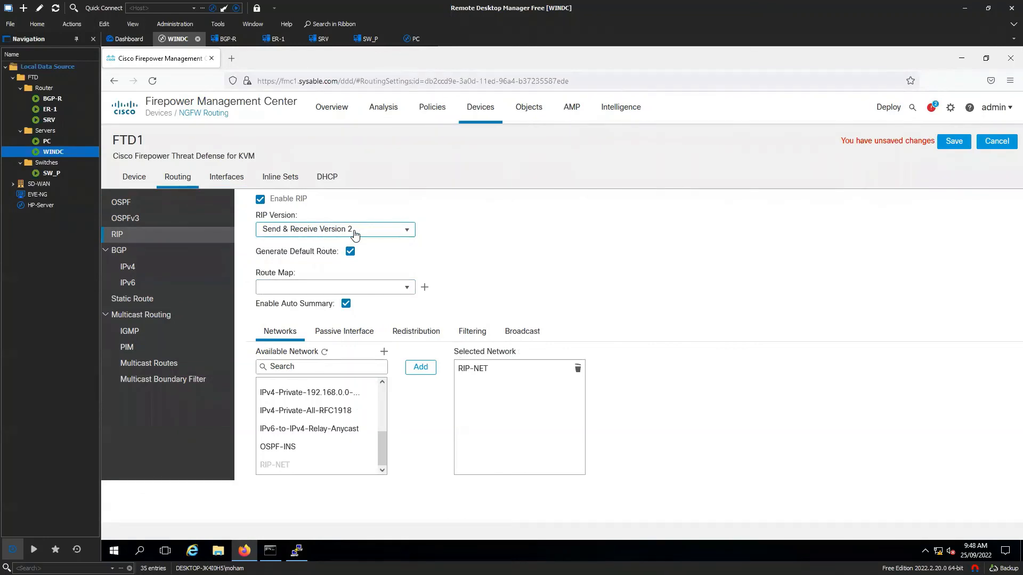
{"action": "left_click", "coordinate": [954, 144]}
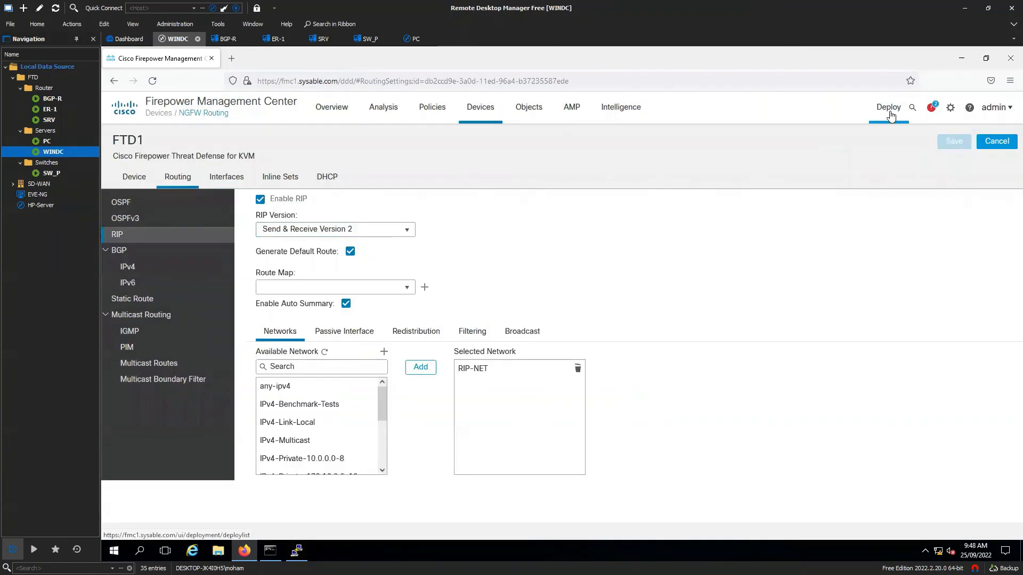
- Deploy FTD1's pending RIP Routing Policy change and dismiss the Tasks panel once Completed
{"action": "mouse_move", "coordinate": [887, 110]}
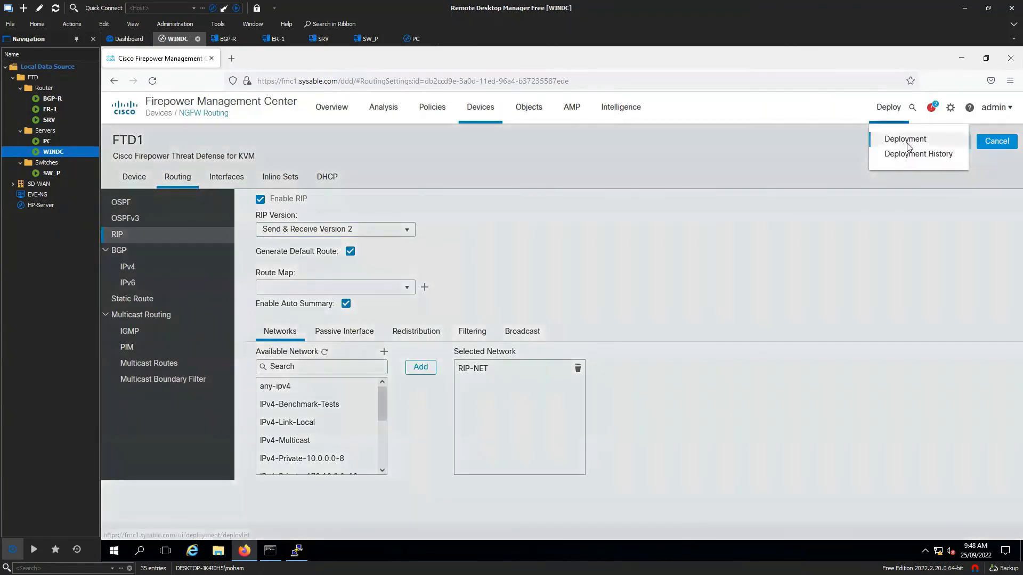
{"action": "left_click", "coordinate": [907, 137]}
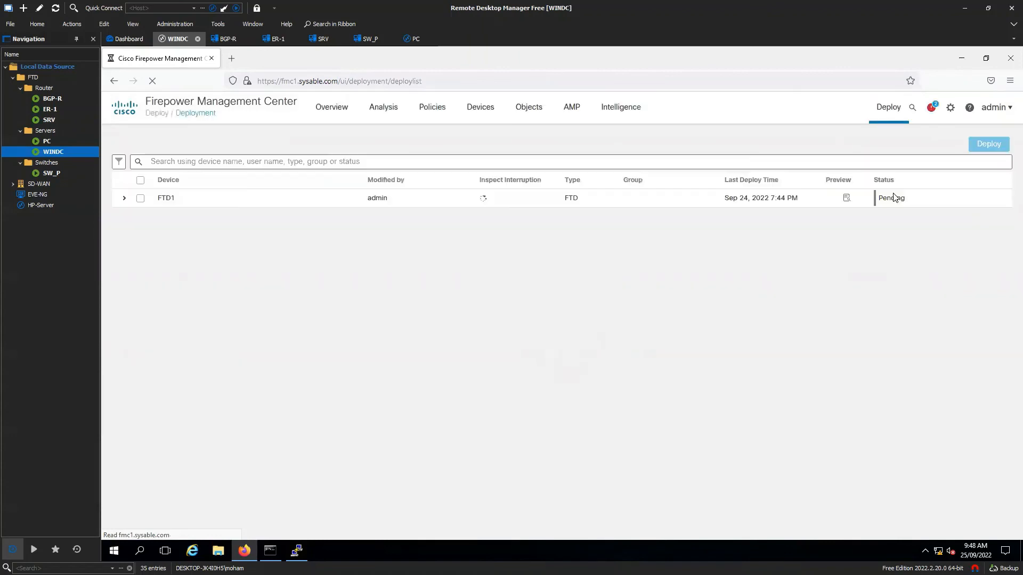
{"action": "left_click", "coordinate": [124, 198]}
{"action": "left_click", "coordinate": [140, 200]}
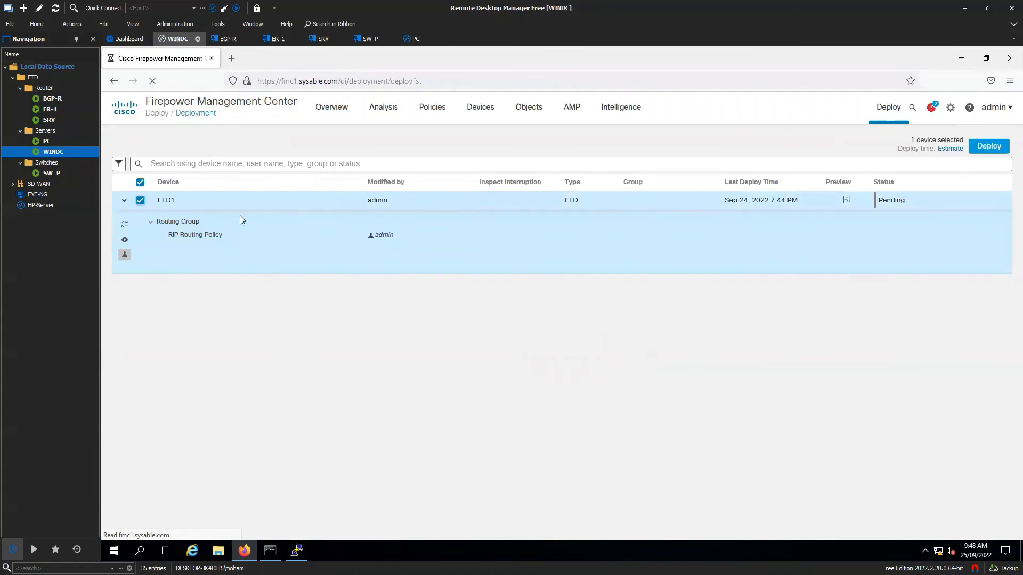
{"action": "left_click", "coordinate": [989, 146]}
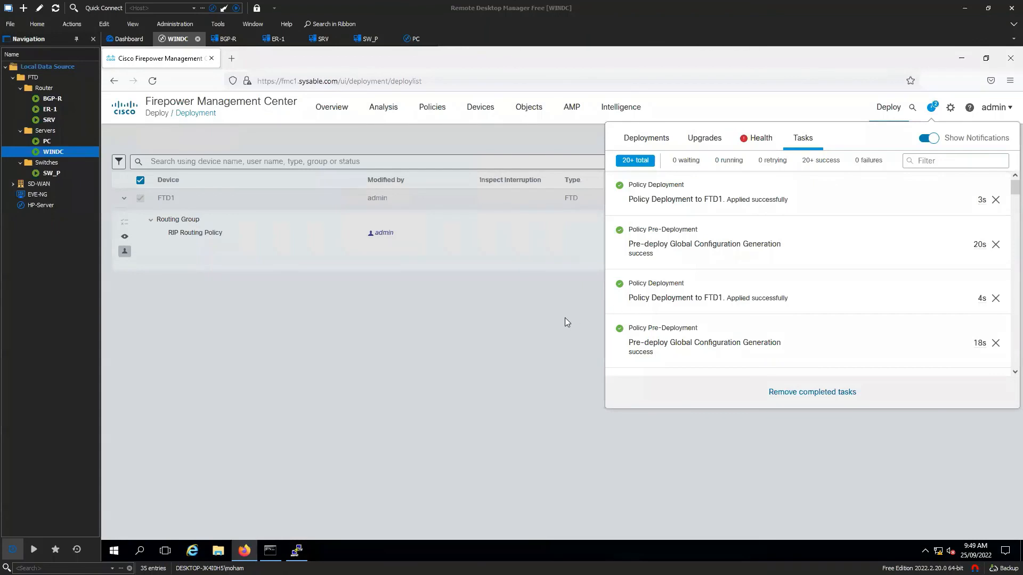
{"action": "left_click", "coordinate": [565, 318]}
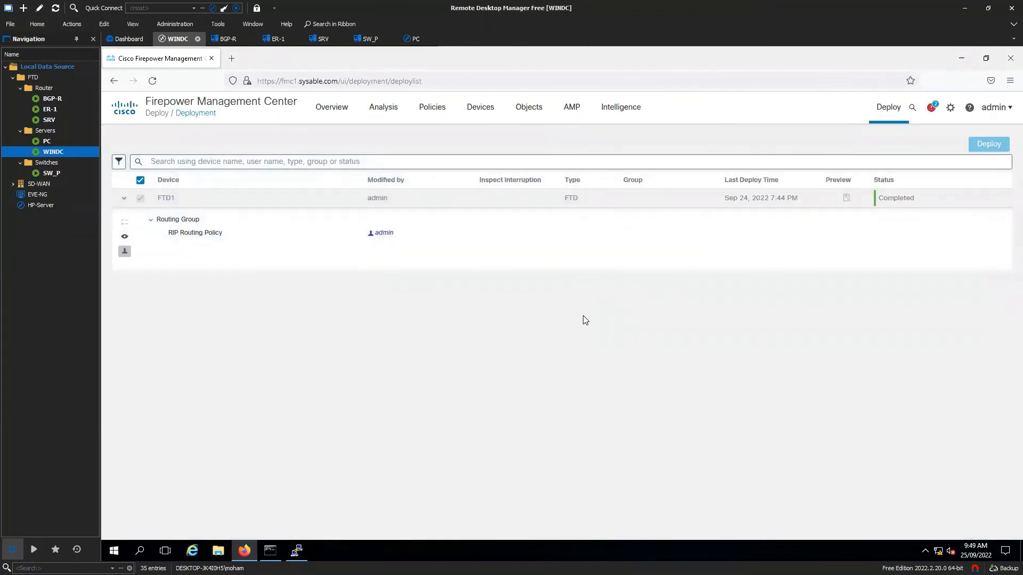
- Check SRV's routing table for the R* 0.0.0.0/0 default route via 40.1.1.10, then return to WINDC
{"action": "double_click", "coordinate": [49, 119]}
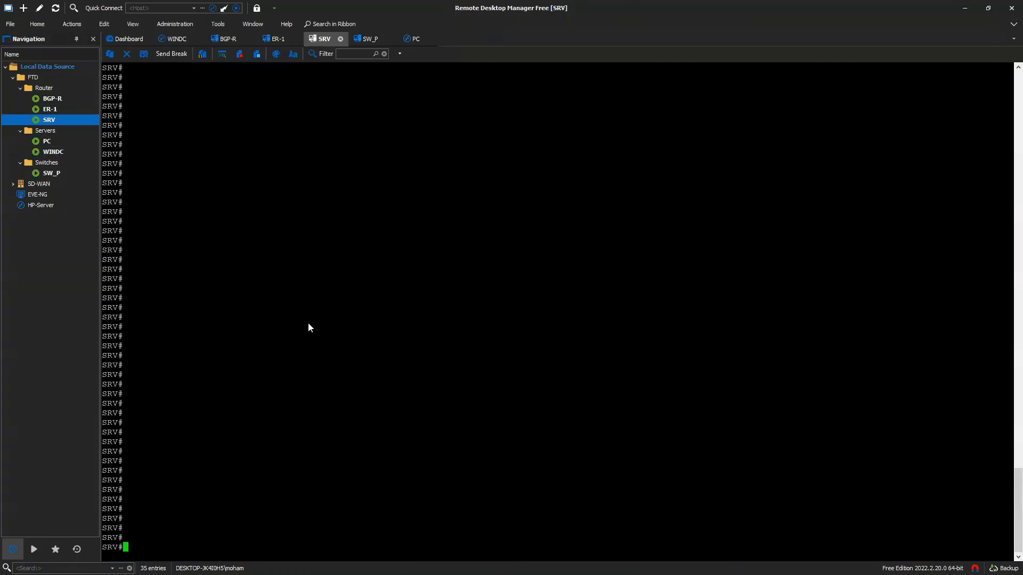
{"action": "type", "text": "sh ip route"}
{"action": "key", "text": "Return"}
{"action": "left_click_drag", "start_coordinate": [132, 463], "coordinate": [419, 468]}
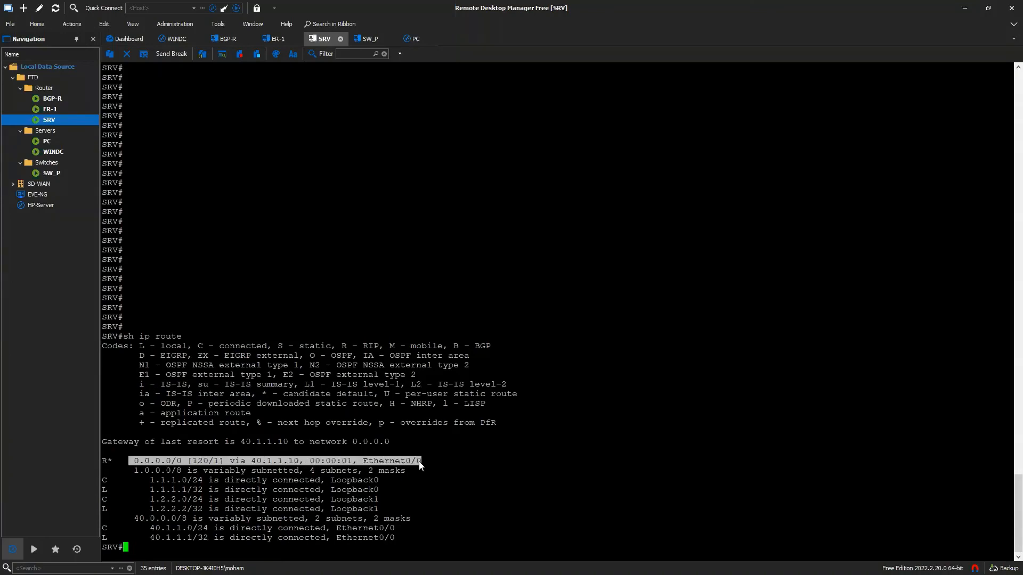
{"action": "left_click", "coordinate": [51, 152]}
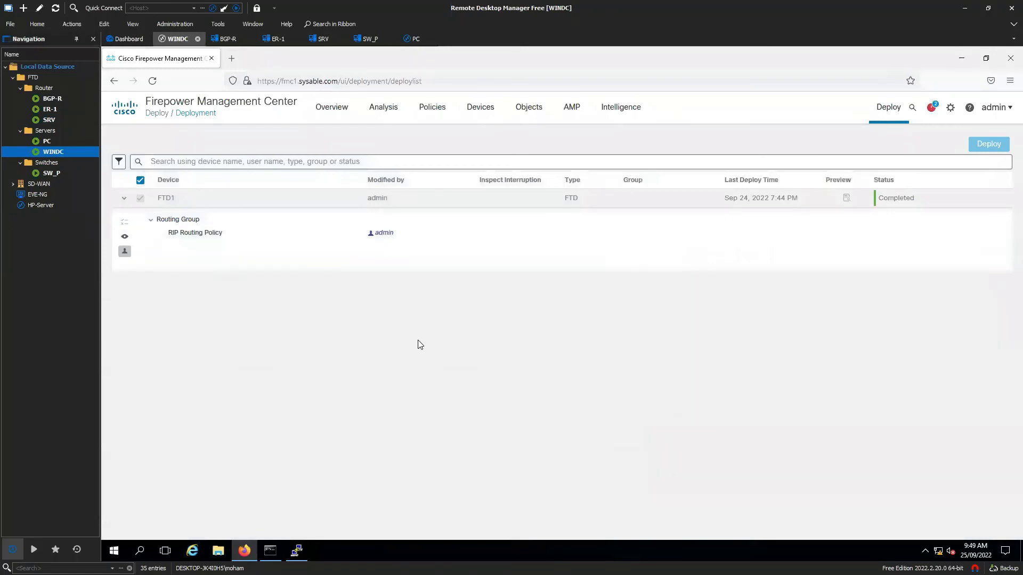